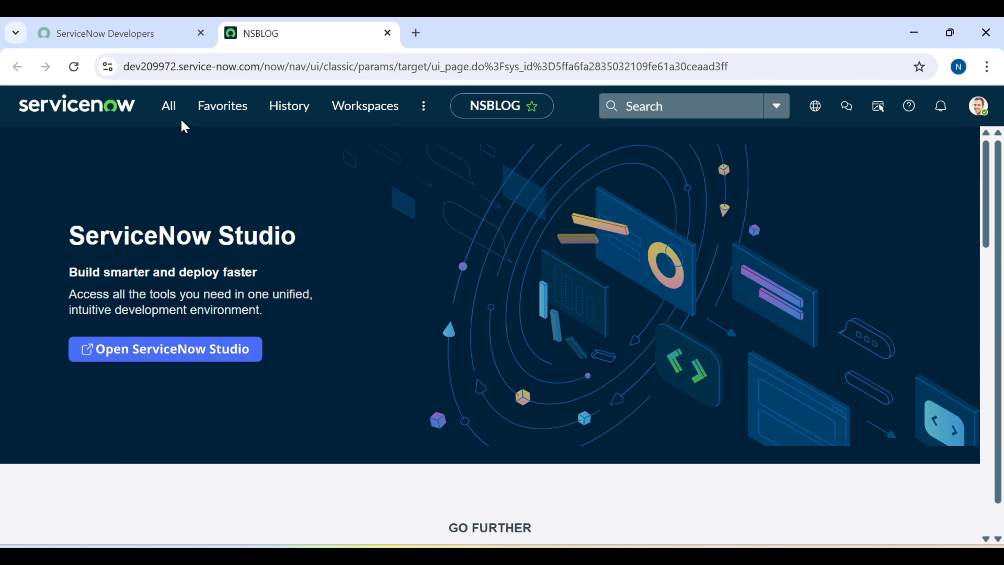
Open the favorited IT Hardware Requests list and start a new record.
{"action": "left_click", "coordinate": [173, 116]}
{"action": "left_click", "coordinate": [241, 109]}
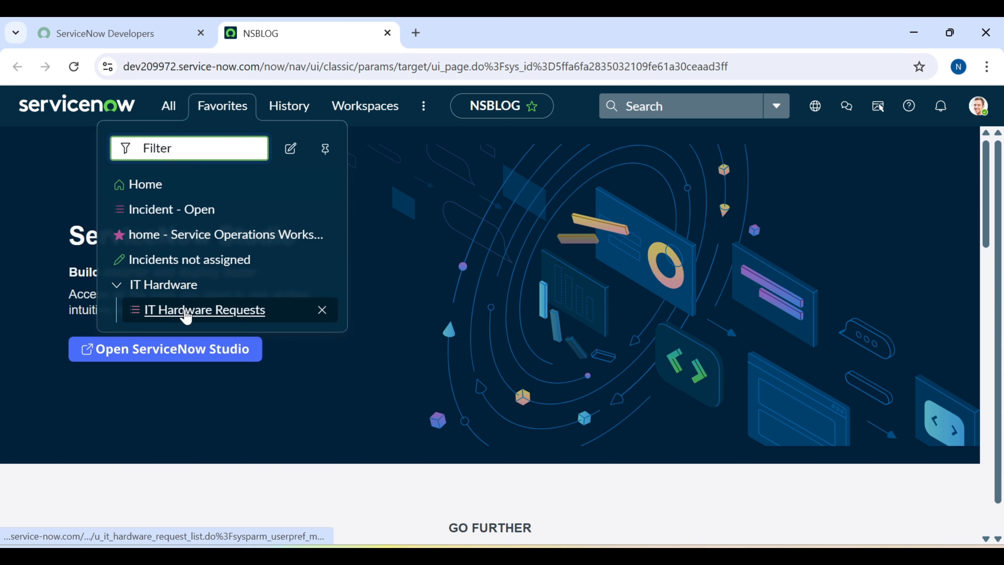
{"action": "left_click", "coordinate": [186, 313]}
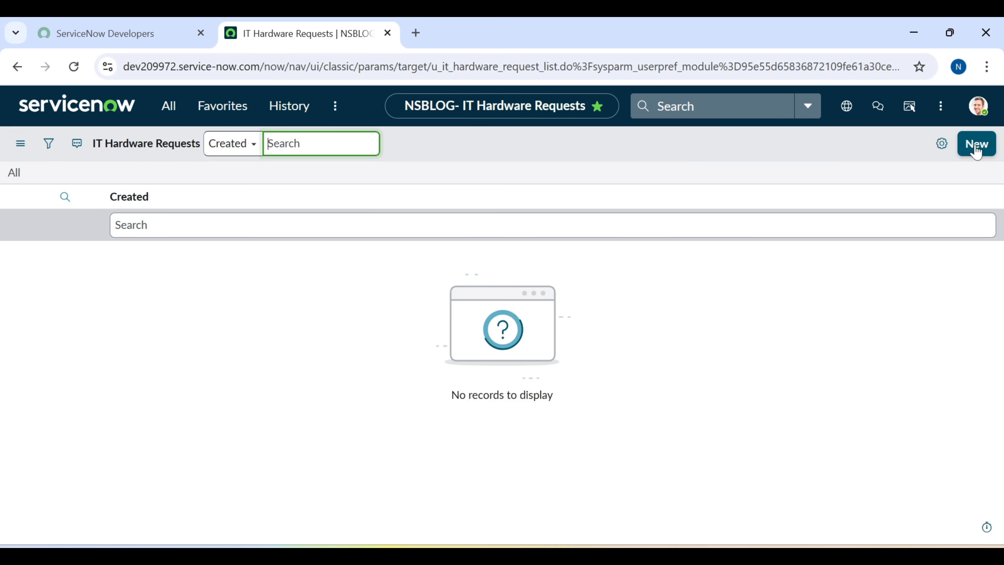
{"action": "left_click", "coordinate": [976, 148]}
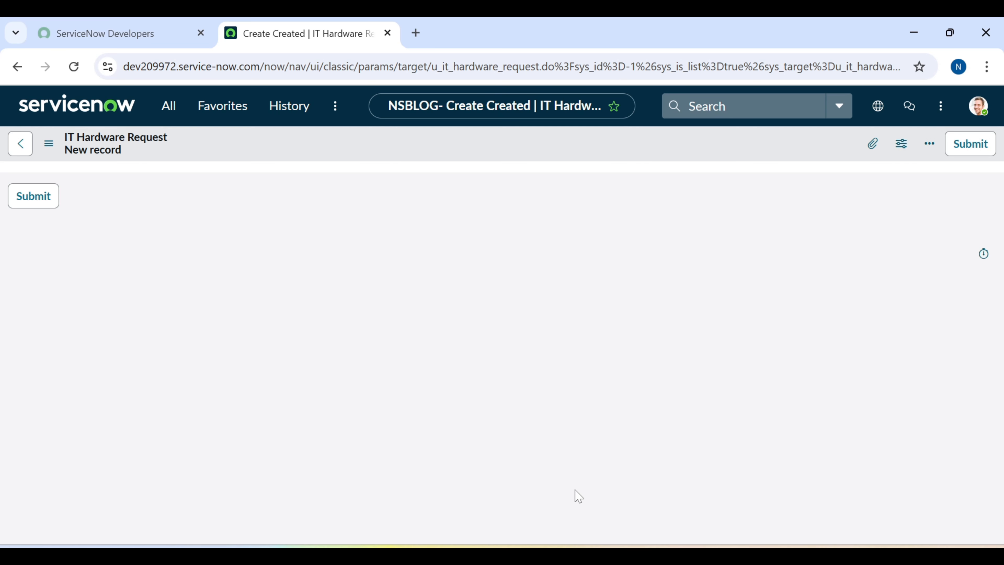
Switch to the Notepad notes, widen the gap before "Employee Onboarding" and delete the "u_" text below the headings.
{"action": "mouse_move", "coordinate": [570, 554]}
{"action": "left_click", "coordinate": [570, 519]}
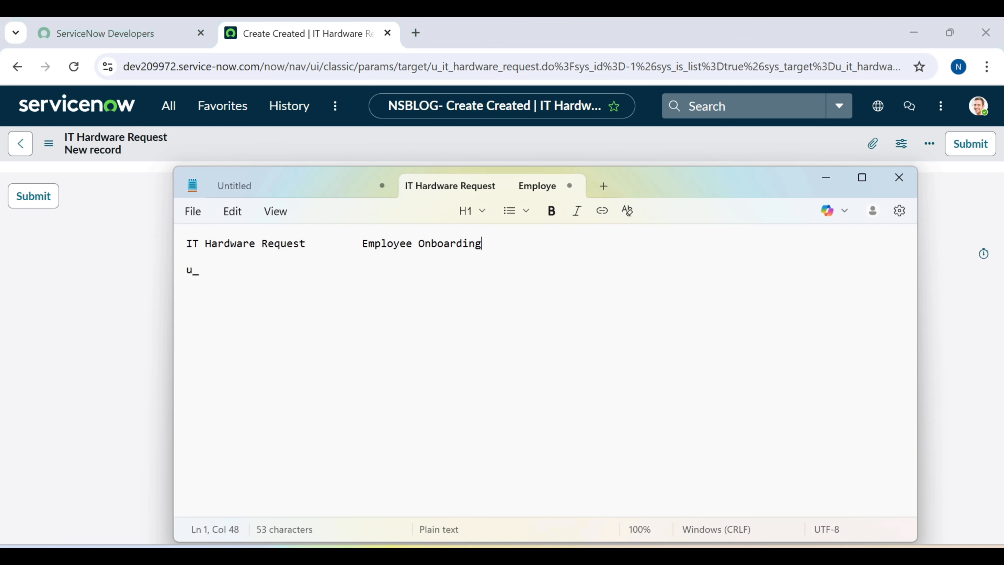
{"action": "left_click", "coordinate": [338, 244]}
{"action": "left_click", "coordinate": [199, 270]}
{"action": "left_click", "coordinate": [363, 244]}
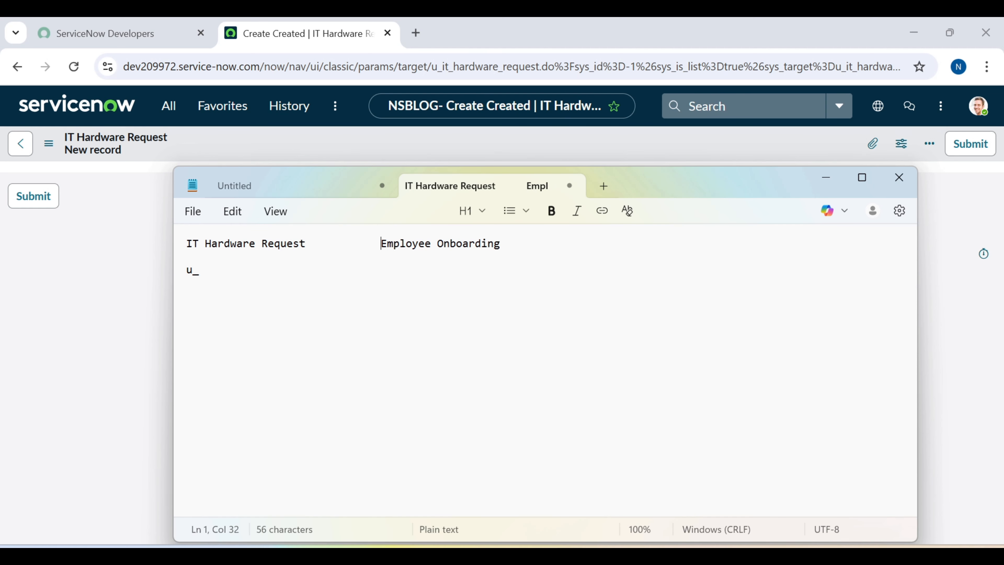
{"action": "left_click", "coordinate": [199, 271]}
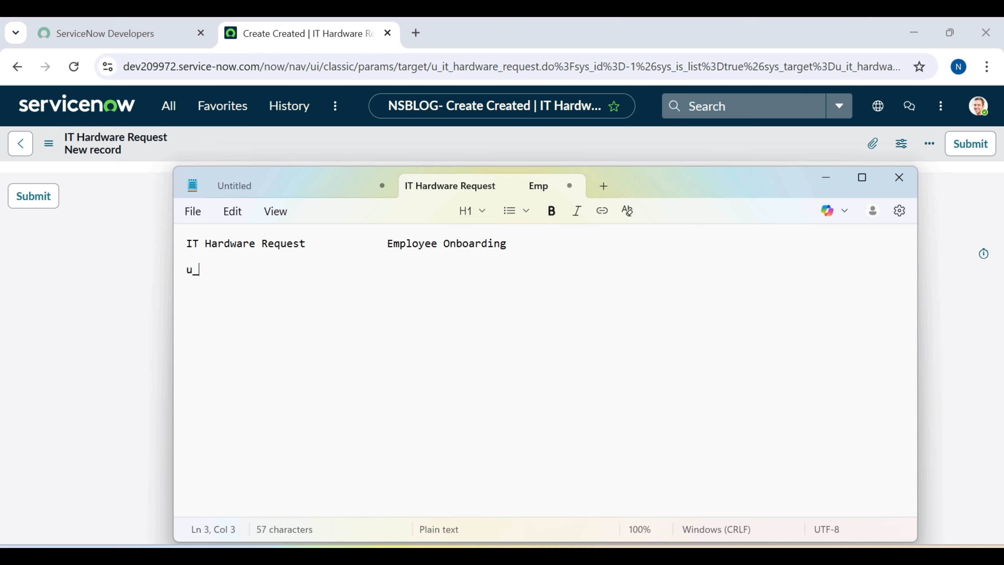
{"action": "key", "text": "BackSpace"}
{"action": "key", "text": "BackSpace"}
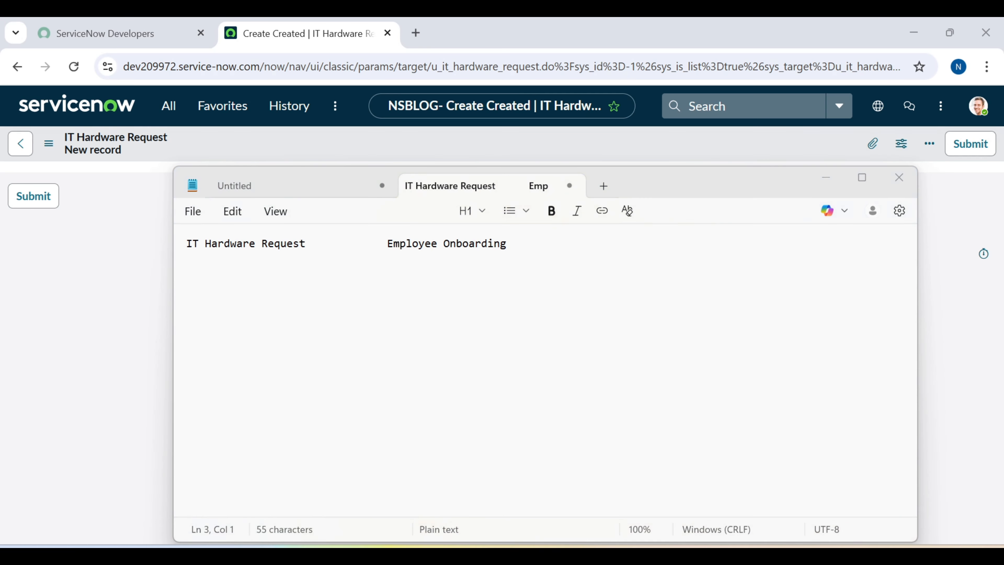
Add the line "Requested By (Reference – User)" below the headings in the notes.
{"action": "left_click", "coordinate": [188, 296]}
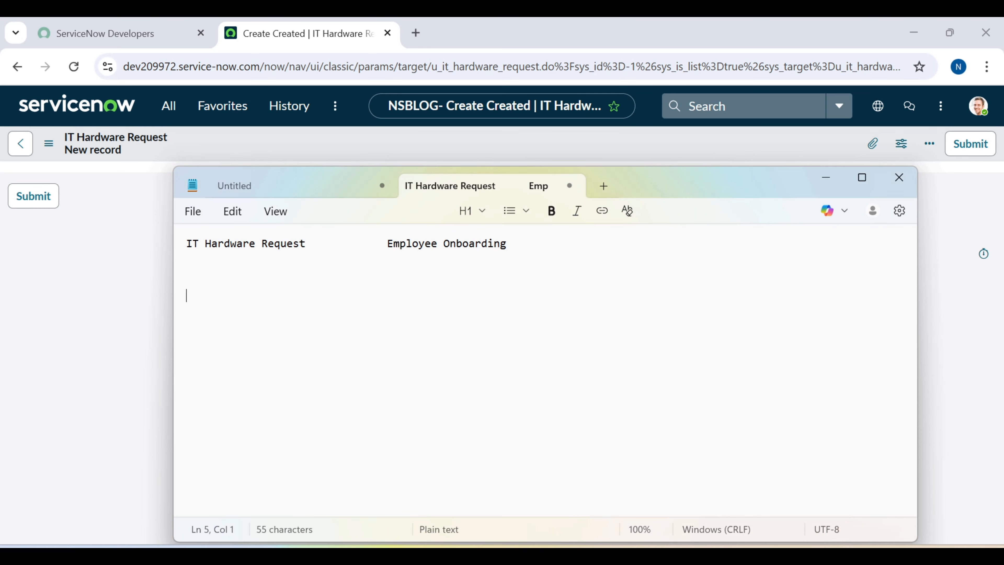
{"action": "left_click", "coordinate": [187, 269]}
{"action": "type", "text": "Requested By (Reference – User)"}
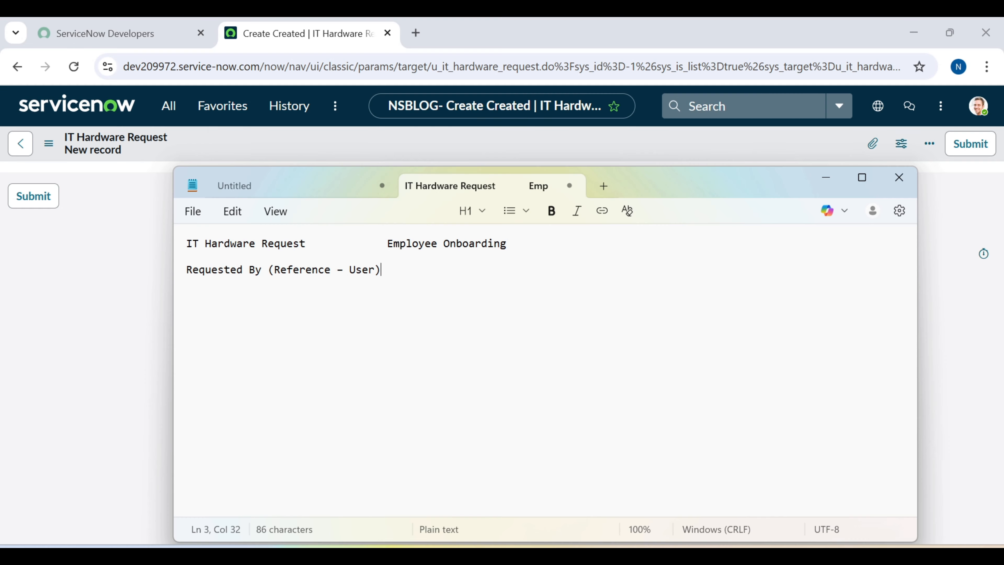
{"action": "key", "text": "Left"}
{"action": "key", "text": "alt+Tab"}
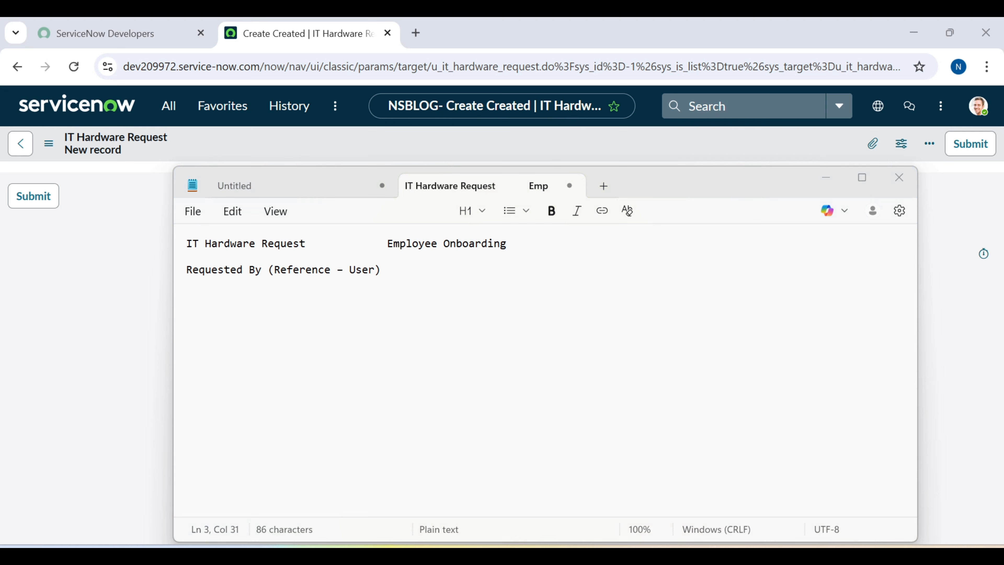
Add the line "Item Name (Choice: Laptop, Monitor, Keyboard)" to the notes, without ", etc." at the end.
{"action": "left_click", "coordinate": [189, 297]}
{"action": "type", "text": "Item Name (Choice: Laptop, Monitor, Keyboard, etc.)"}
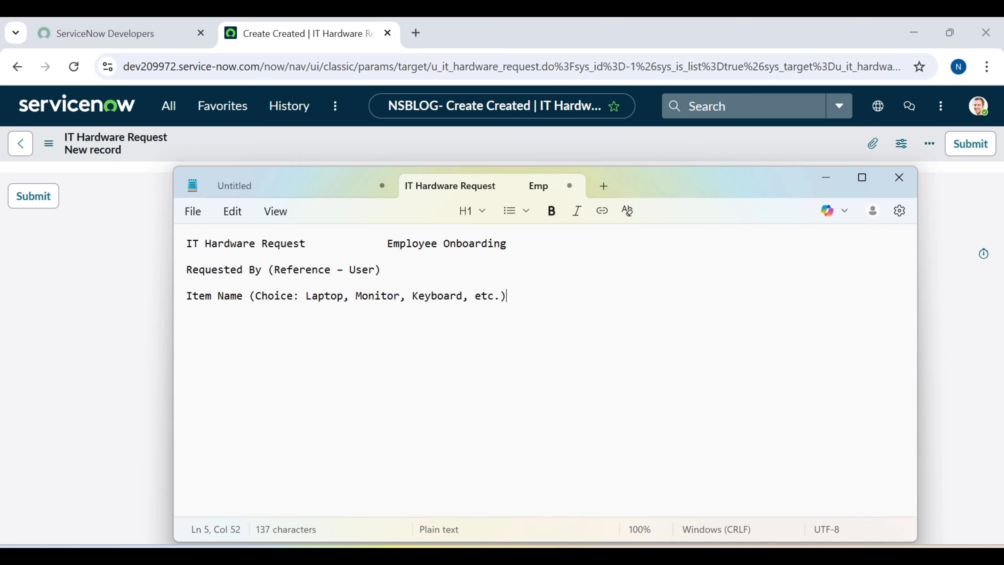
{"action": "left_click_drag", "start_coordinate": [463, 296], "coordinate": [500, 296]}
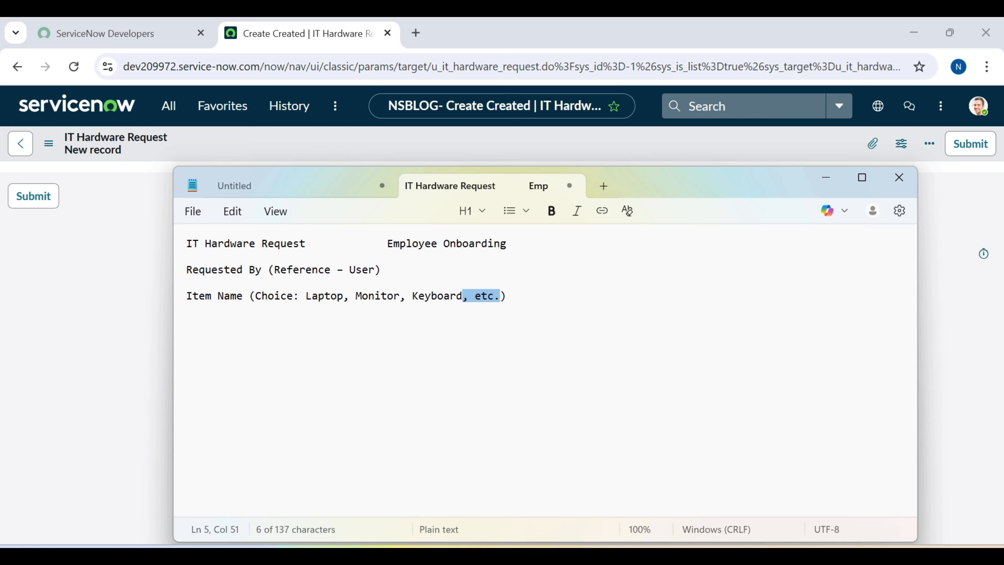
{"action": "key", "text": "BackSpace"}
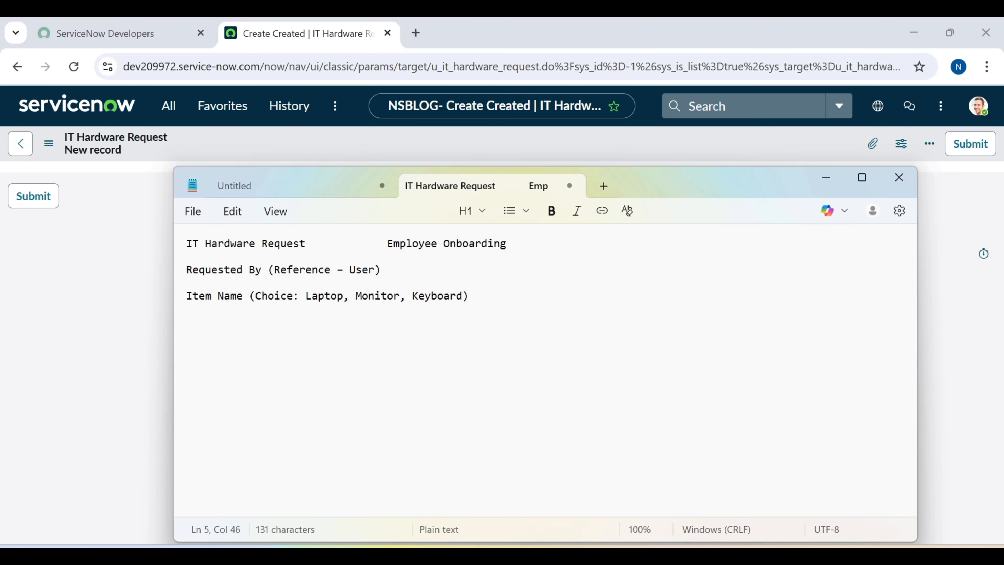
Add the line "Quantity (Integer)" below Item Name, separated by a blank line.
{"action": "key", "text": "Return"}
{"action": "key", "text": "Return"}
{"action": "type", "text": "Quantity (Integer)"}
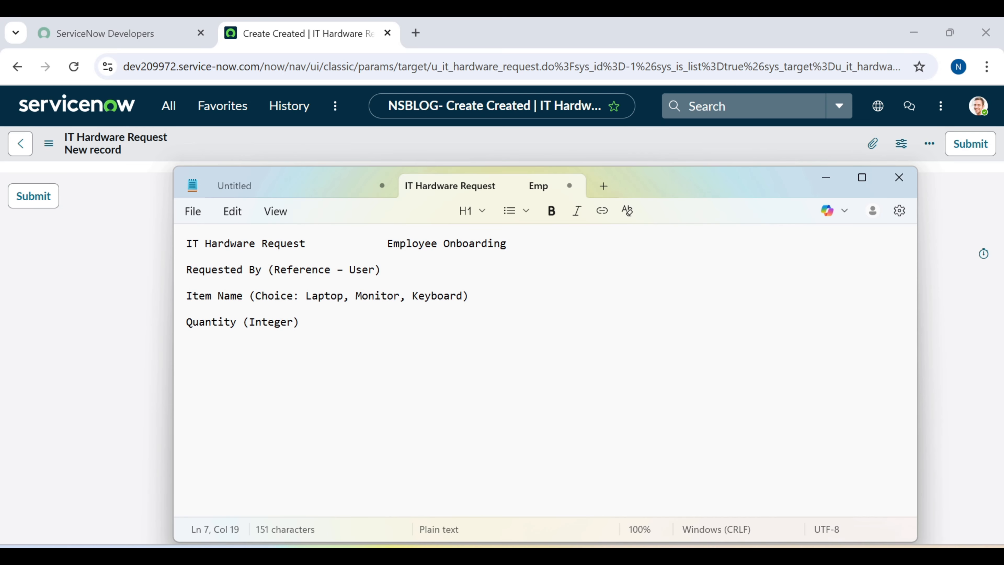
{"action": "key", "text": "alt+Tab"}
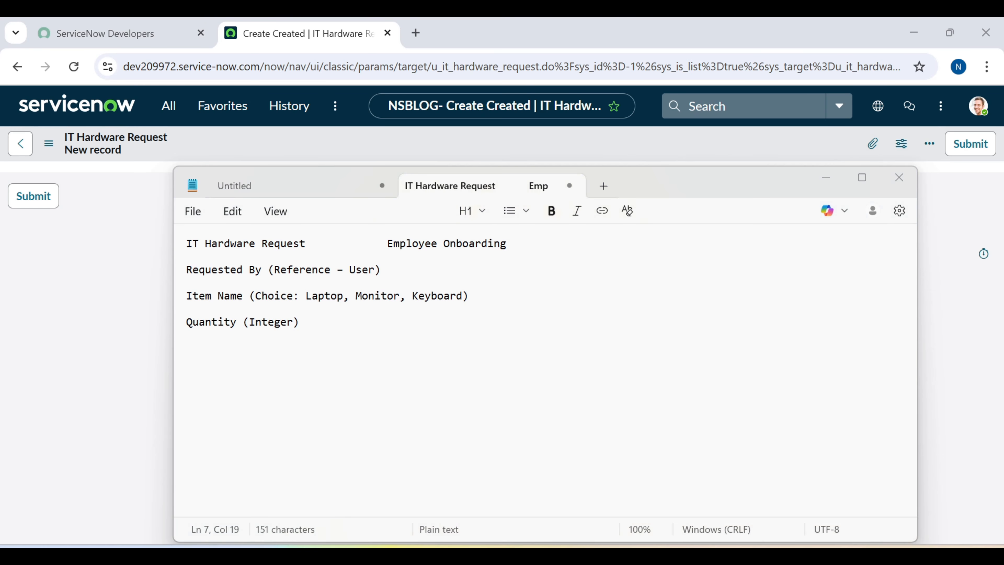
Add the line "Requested Date (Date/Time)" below Quantity, separated by a blank line.
{"action": "key", "text": "alt+Tab"}
{"action": "key", "text": "Return"}
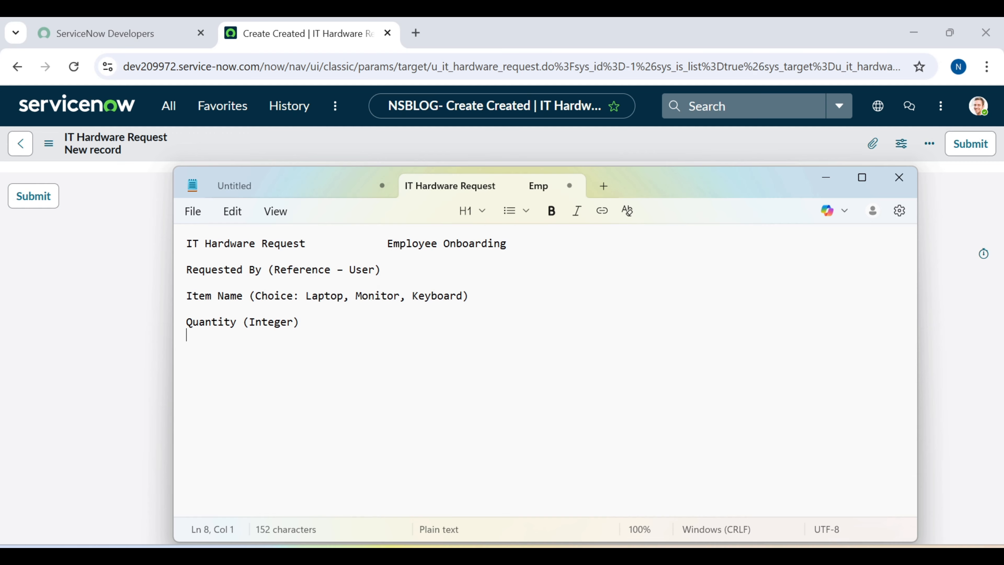
{"action": "type", "text": "Requested Date (Date/Time)"}
{"action": "left_click", "coordinate": [300, 322]}
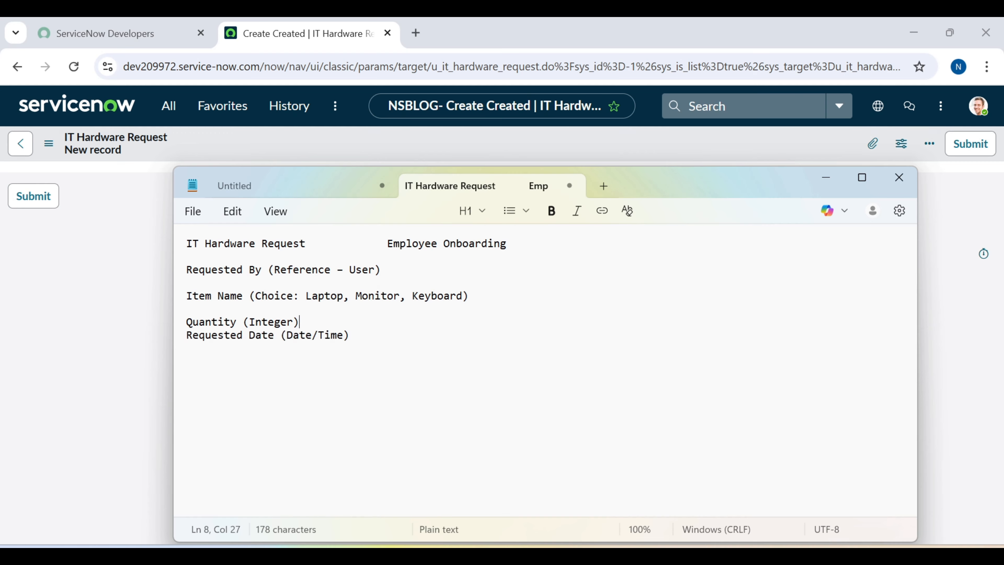
{"action": "key", "text": "Return"}
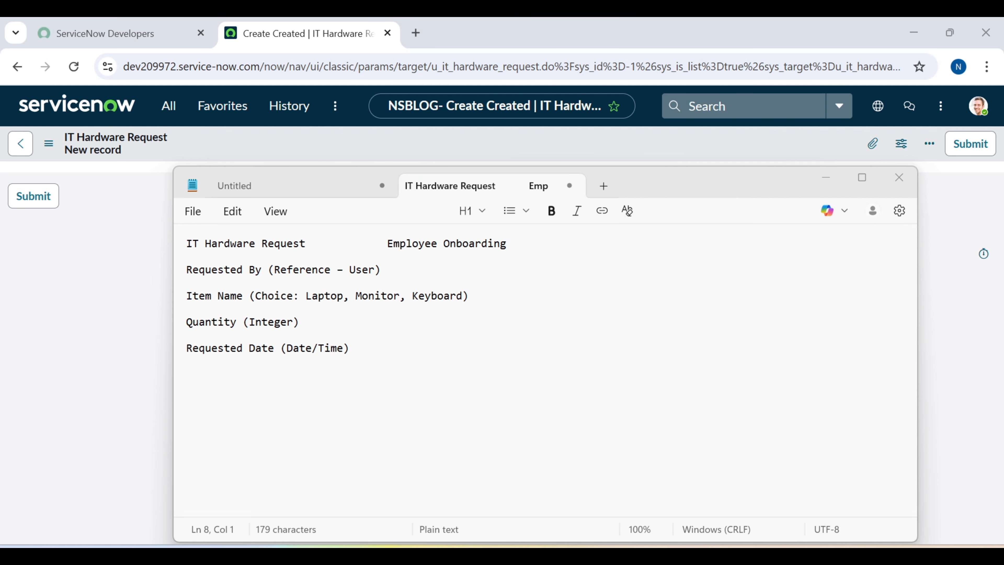
Add the line "Status (Choice: Requested, Approved, Delivered, Rejected)" below Requested Date, separated by a blank line.
{"action": "left_click", "coordinate": [350, 348]}
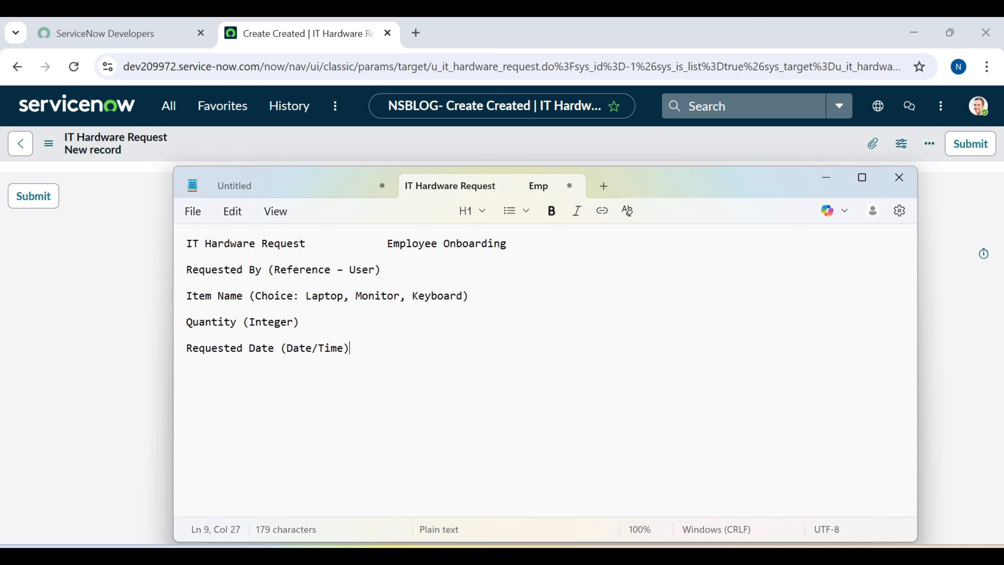
{"action": "key", "text": "Return"}
{"action": "type", "text": "Status (Choice: Requested, Approved, Delivered, Rejected)"}
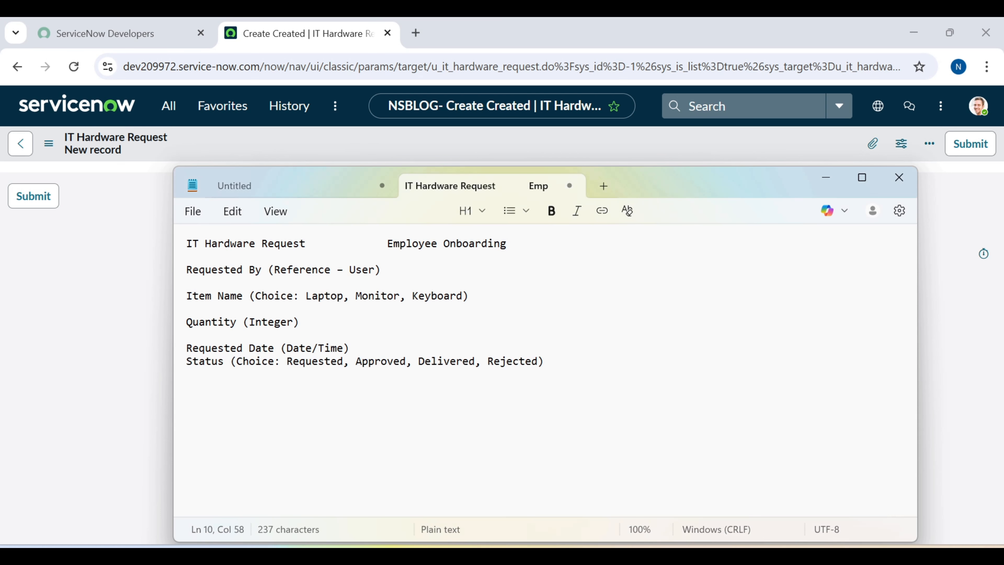
{"action": "key", "text": "Up"}
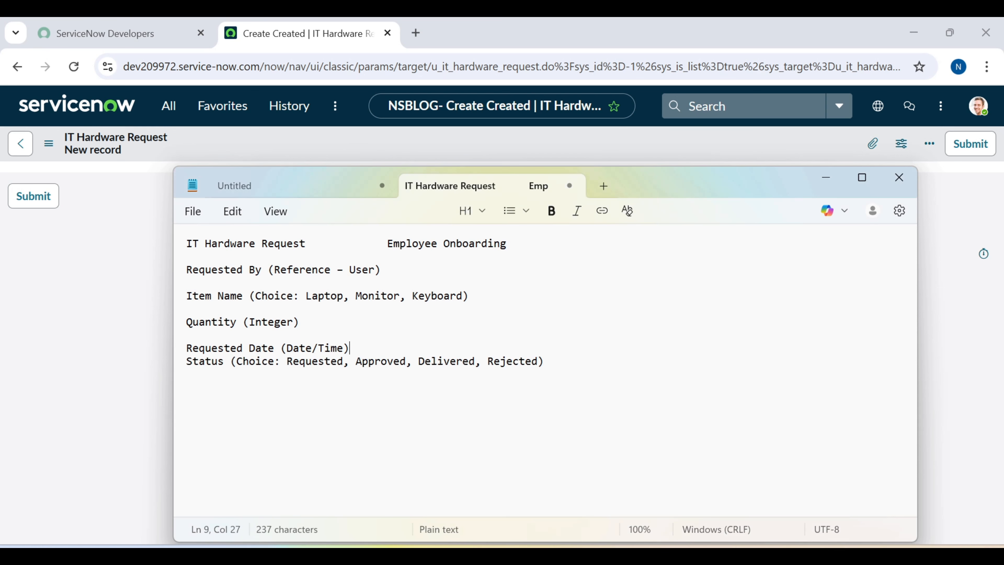
{"action": "key", "text": "Return"}
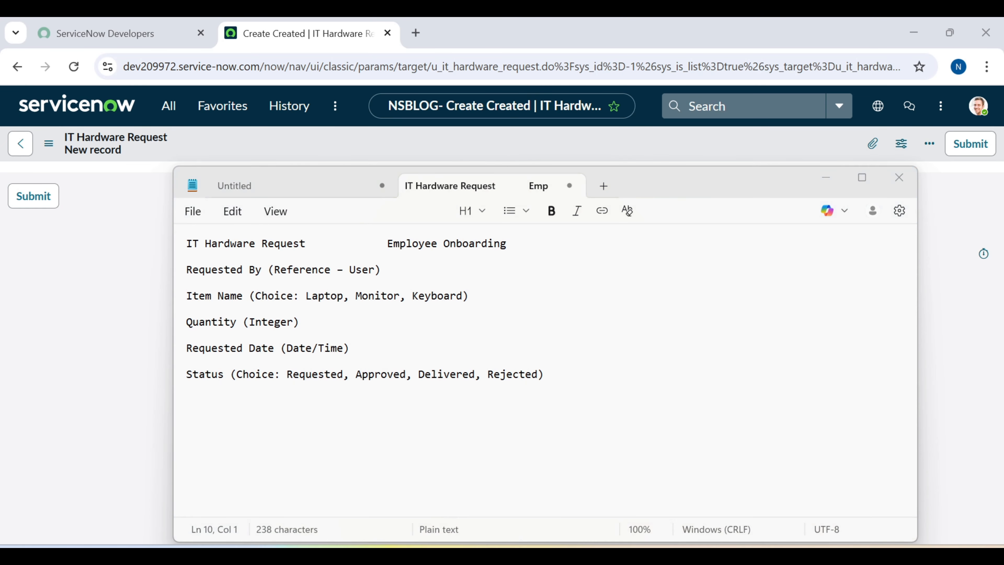
{"action": "left_click", "coordinate": [545, 375]}
{"action": "key", "text": "Return"}
{"action": "key", "text": "Return"}
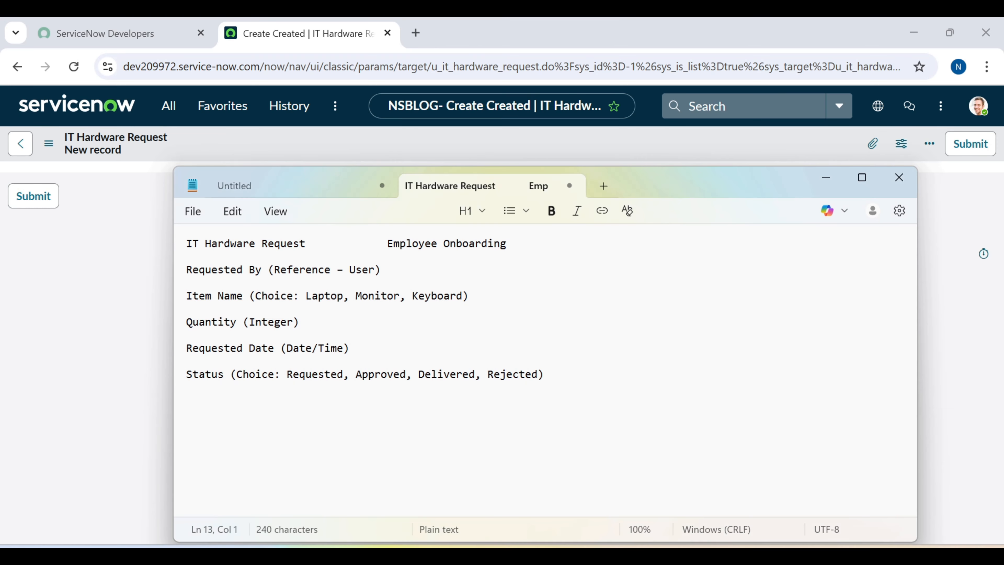
{"action": "type", "text": "Approved By (Reference – User)"}
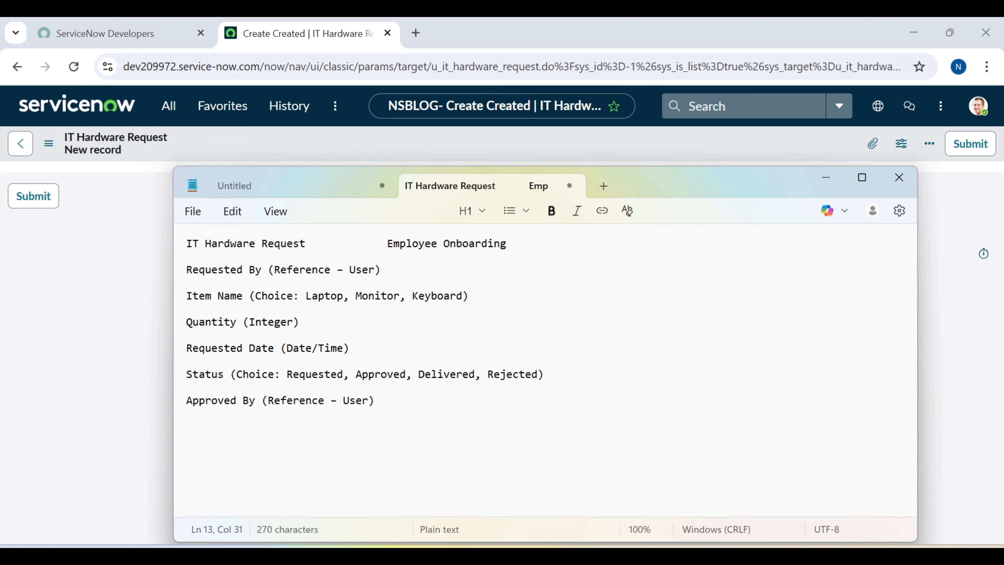
{"action": "key", "text": "shift+Home"}
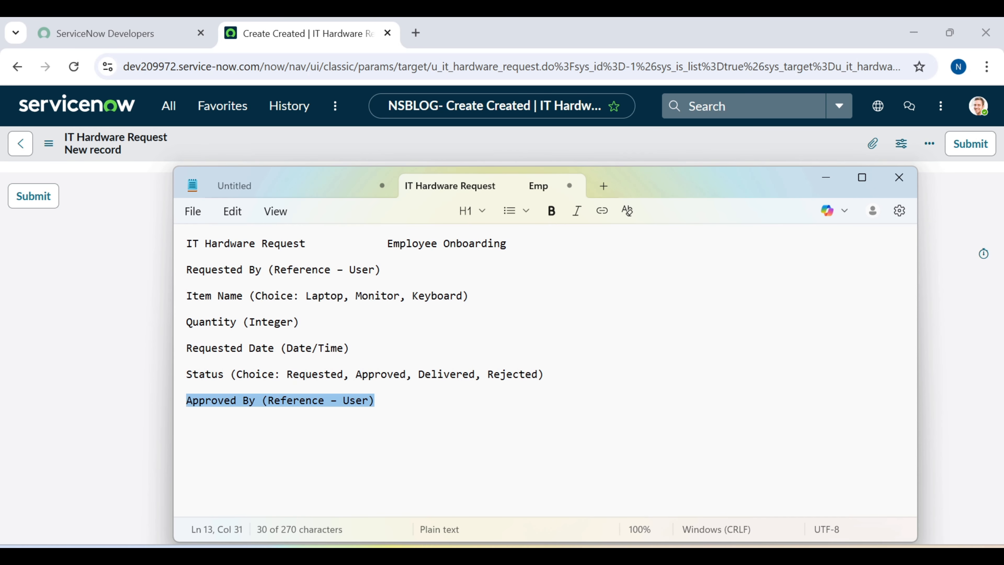
{"action": "key", "text": "BackSpace"}
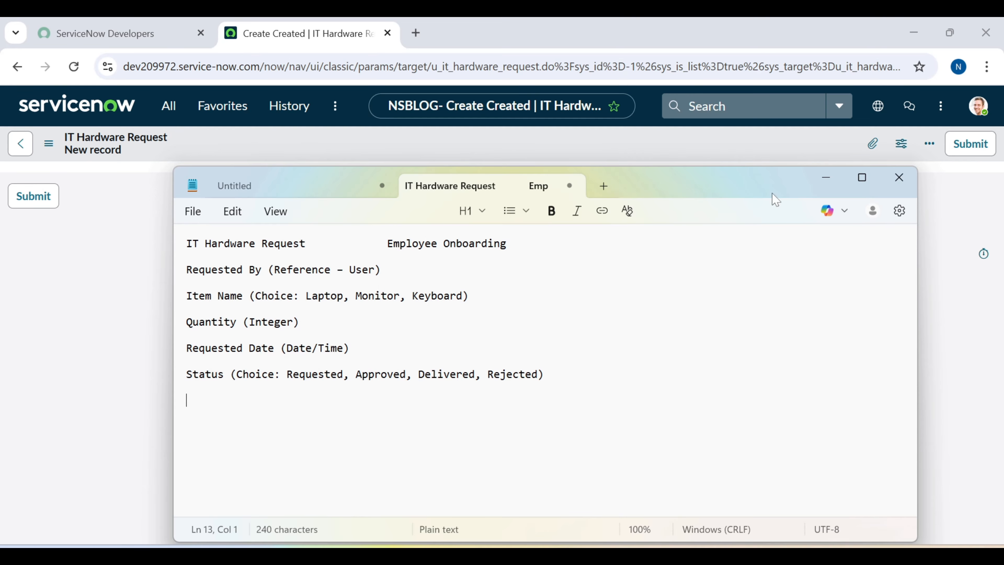
Return to ServiceNow and open the Form Layout configuration for the IT Hardware Request form.
{"action": "left_click", "coordinate": [826, 178]}
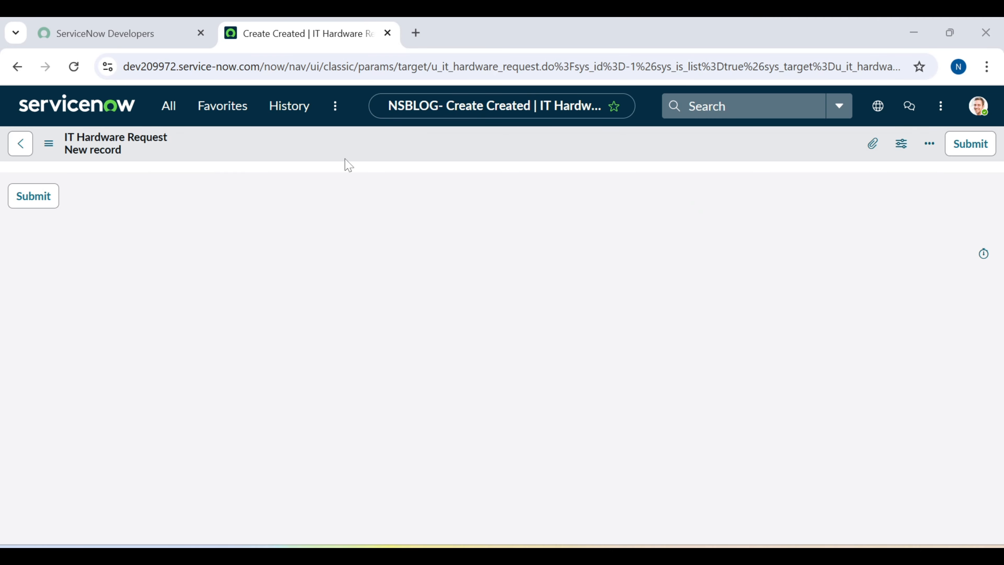
{"action": "left_click", "coordinate": [320, 164]}
{"action": "right_click", "coordinate": [320, 163]}
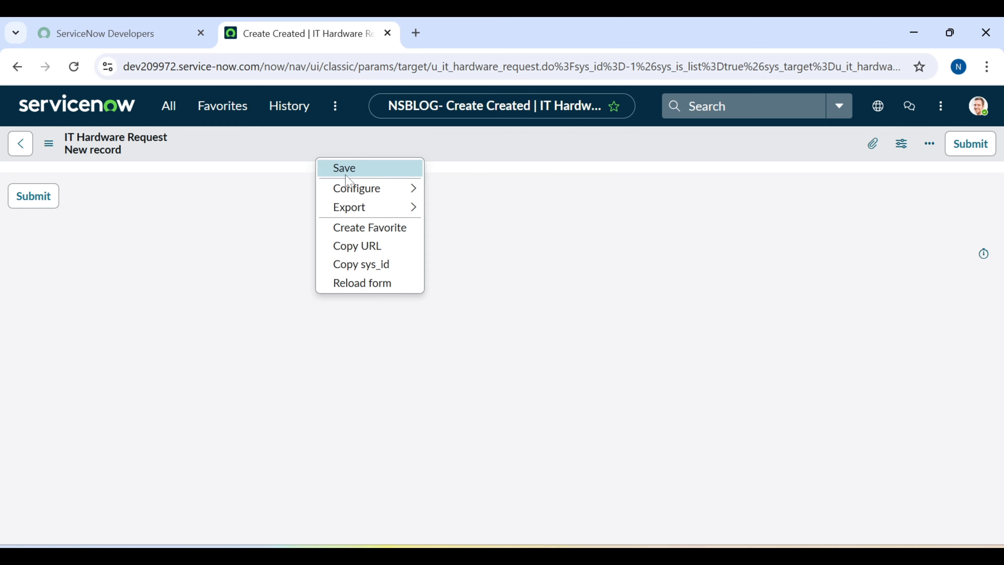
{"action": "mouse_move", "coordinate": [407, 194]}
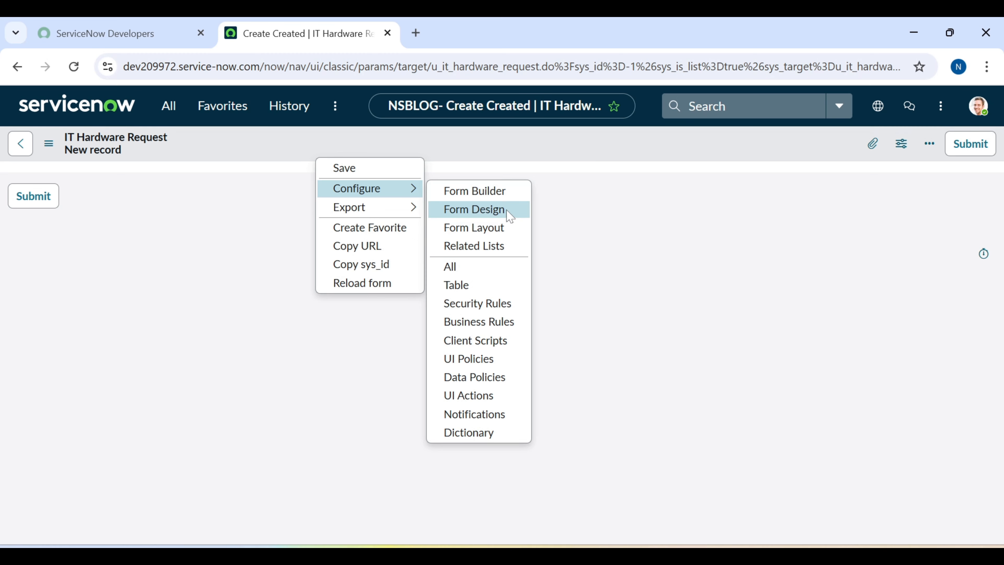
{"action": "left_click", "coordinate": [499, 230]}
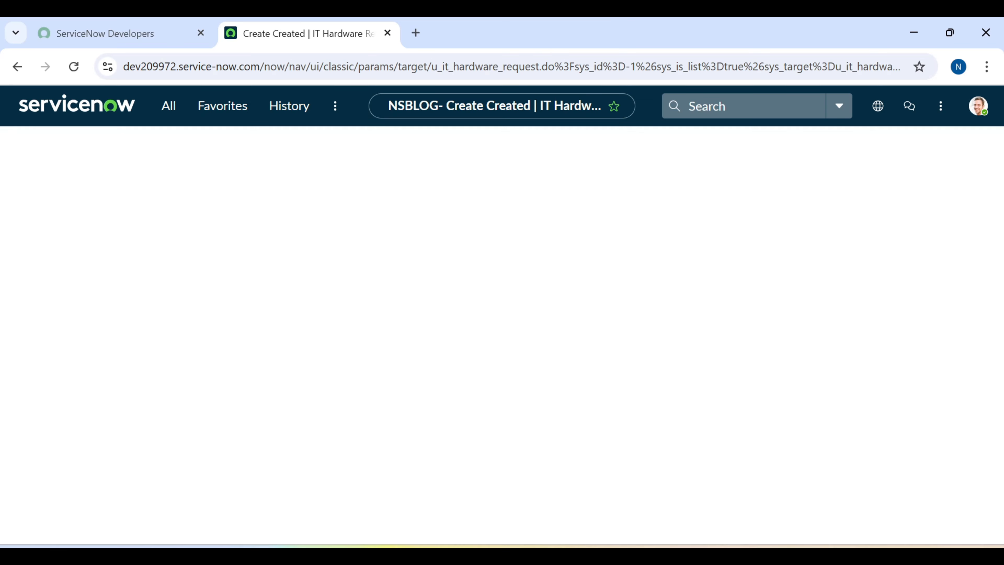
Copy the field name "Requested By" from the Notepad notes and return to the form configuration.
{"action": "left_click", "coordinate": [569, 557]}
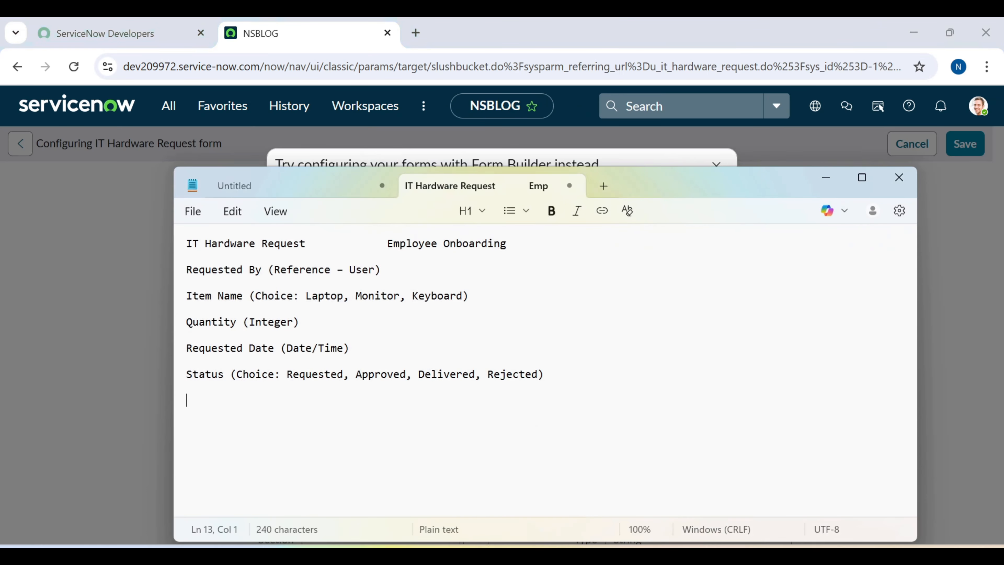
{"action": "left_click_drag", "start_coordinate": [262, 270], "coordinate": [177, 272]}
{"action": "key", "text": "ctrl+c"}
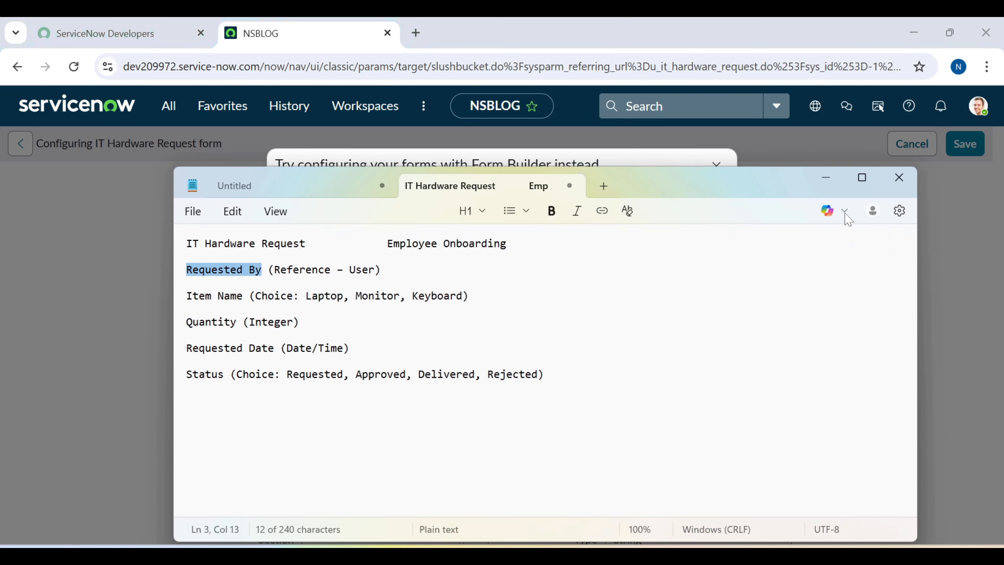
{"action": "left_click", "coordinate": [827, 178]}
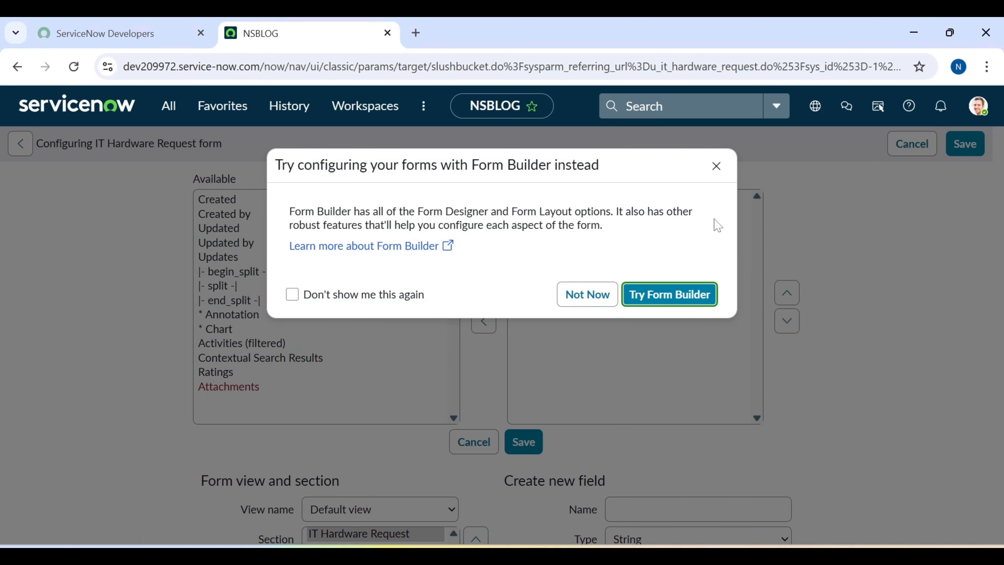
Decline the Form Builder suggestion and define a new field named "Requested By" with type Reference.
{"action": "left_click", "coordinate": [578, 294]}
{"action": "scroll", "coordinate": [614, 487], "scroll_direction": "down", "scroll_amount": 4}
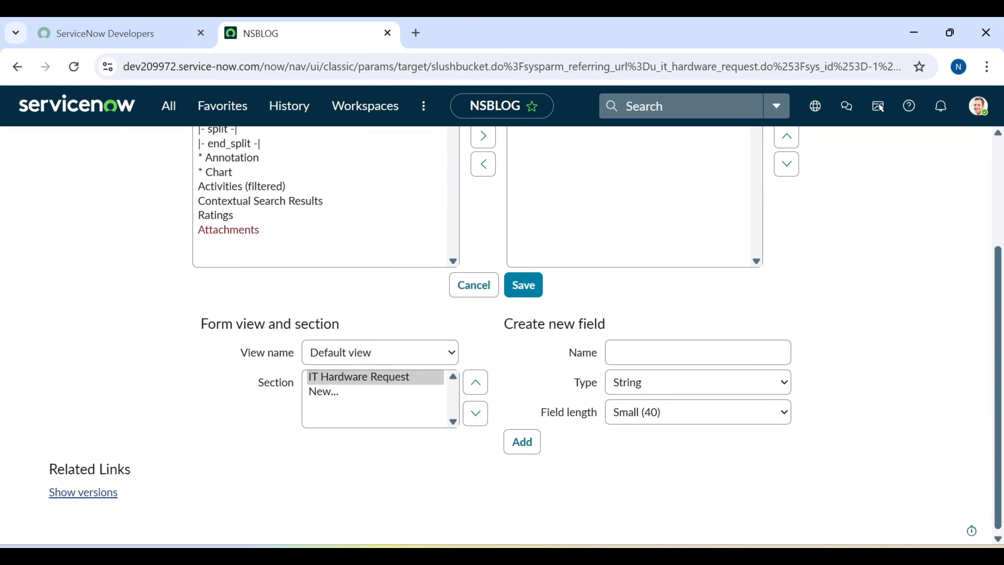
{"action": "left_click", "coordinate": [698, 352]}
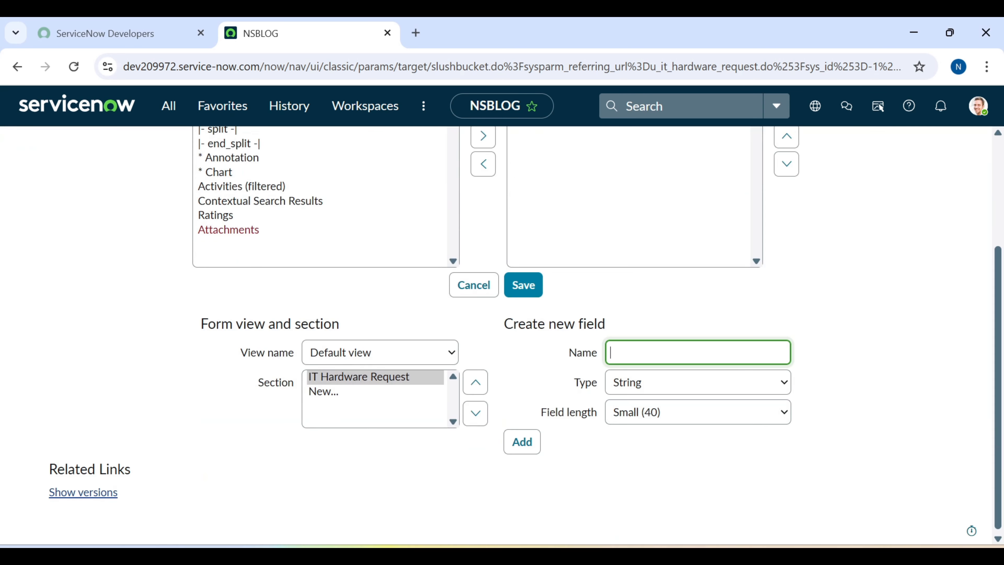
{"action": "key", "text": "ctrl+v"}
{"action": "left_click", "coordinate": [649, 384]}
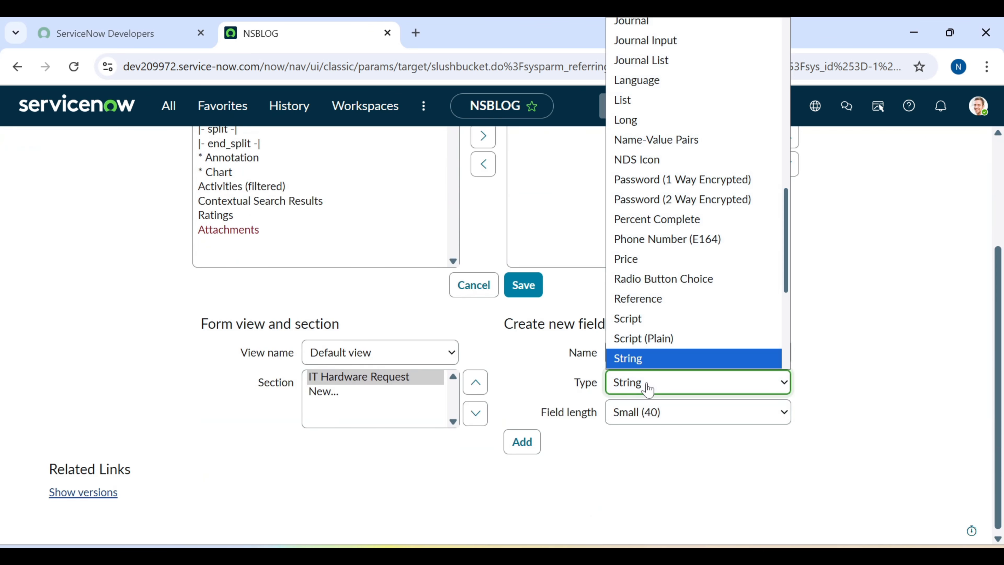
{"action": "left_click", "coordinate": [661, 303]}
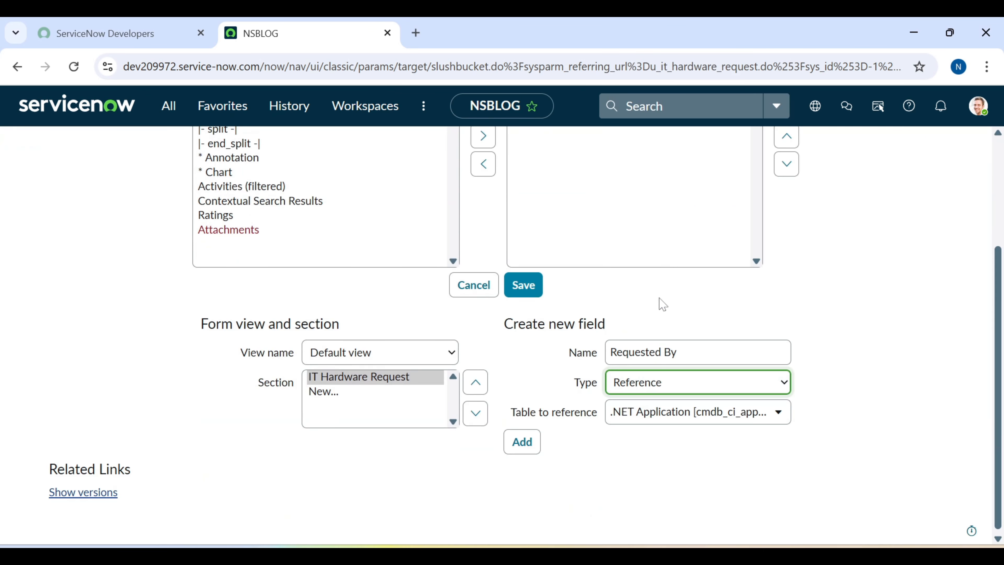
Set the table to reference for the Requested By field to User [sys_user].
{"action": "left_click", "coordinate": [671, 423]}
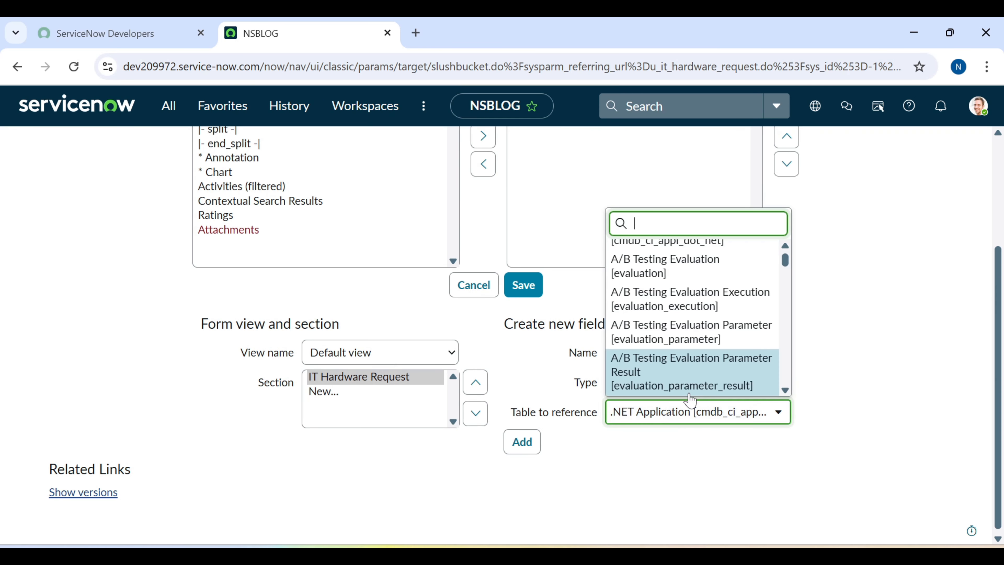
{"action": "type", "text": "sys_"}
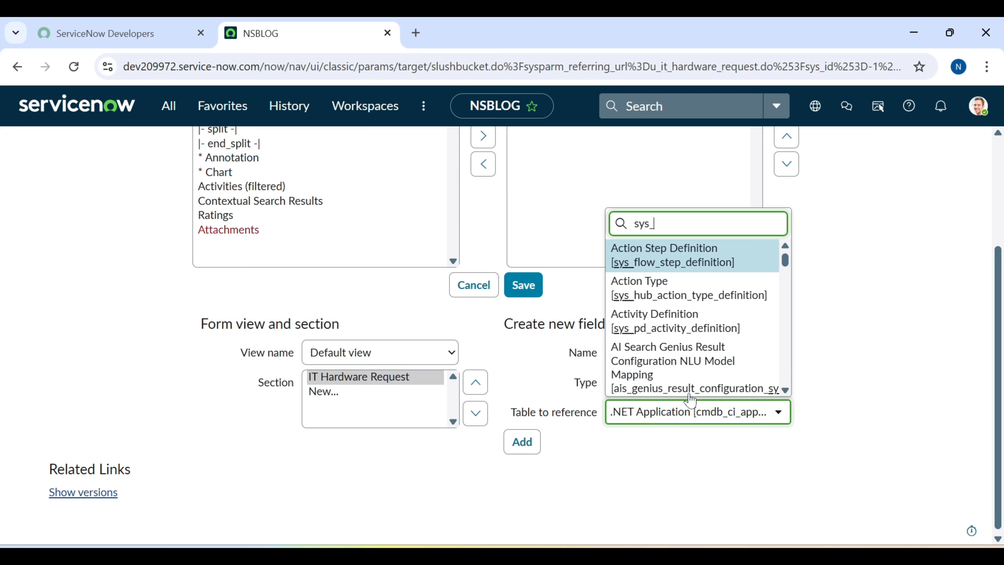
{"action": "type", "text": "user"}
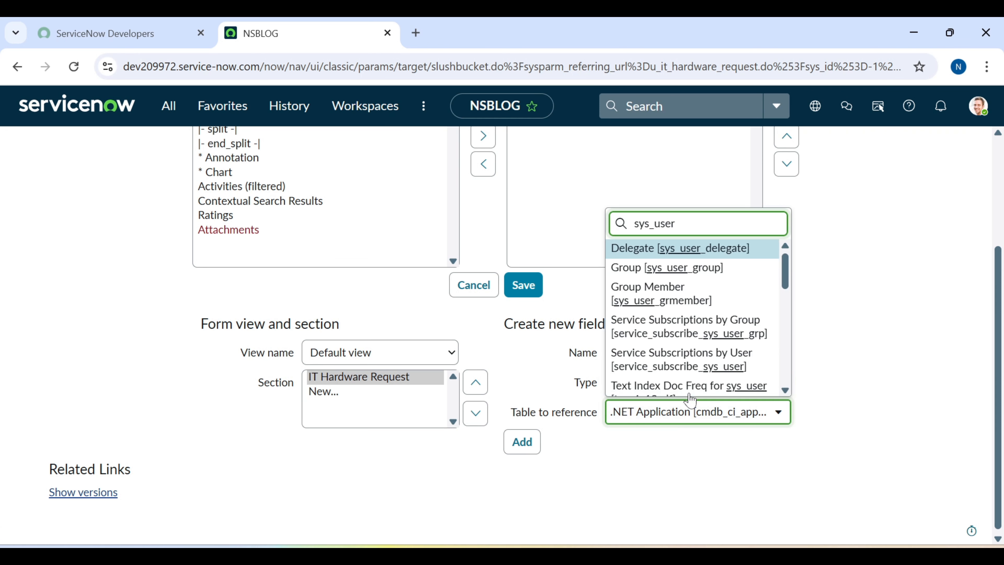
{"action": "scroll", "coordinate": [708, 350], "scroll_direction": "down", "scroll_amount": 5}
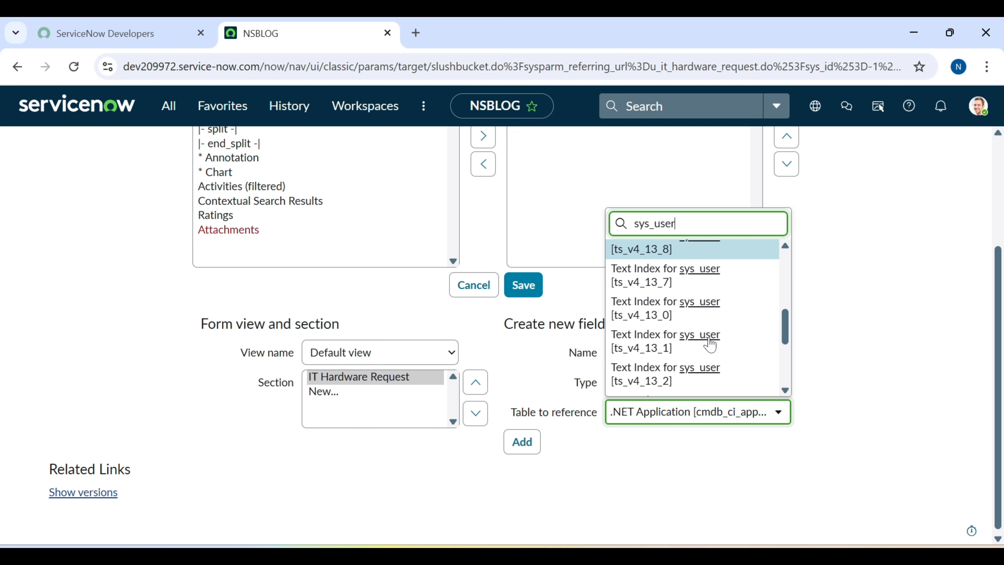
{"action": "scroll", "coordinate": [710, 345], "scroll_direction": "down", "scroll_amount": 2}
{"action": "left_click", "coordinate": [664, 341]}
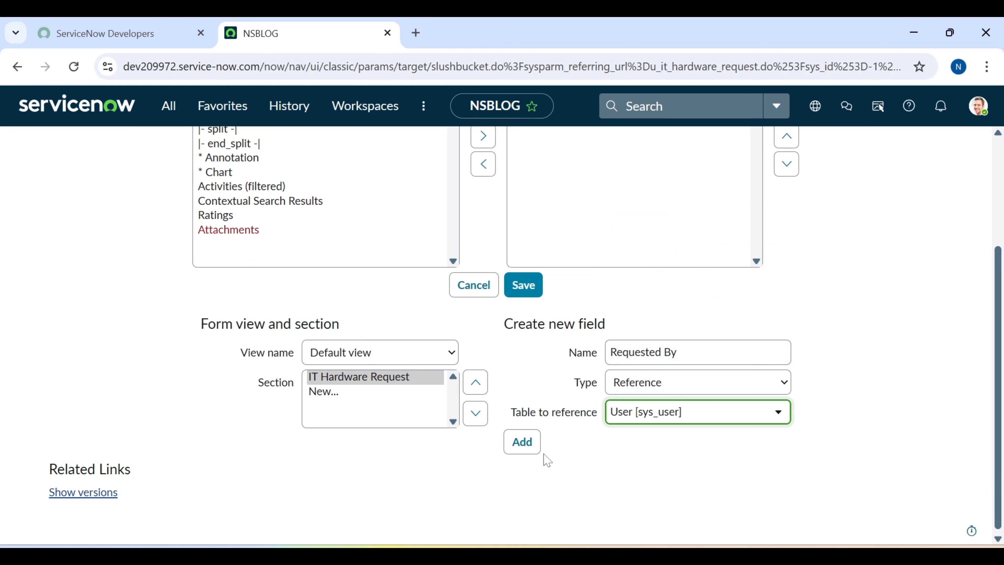
Add the Requested By field to the form and save the layout, closing the progress dialog.
{"action": "left_click", "coordinate": [534, 453]}
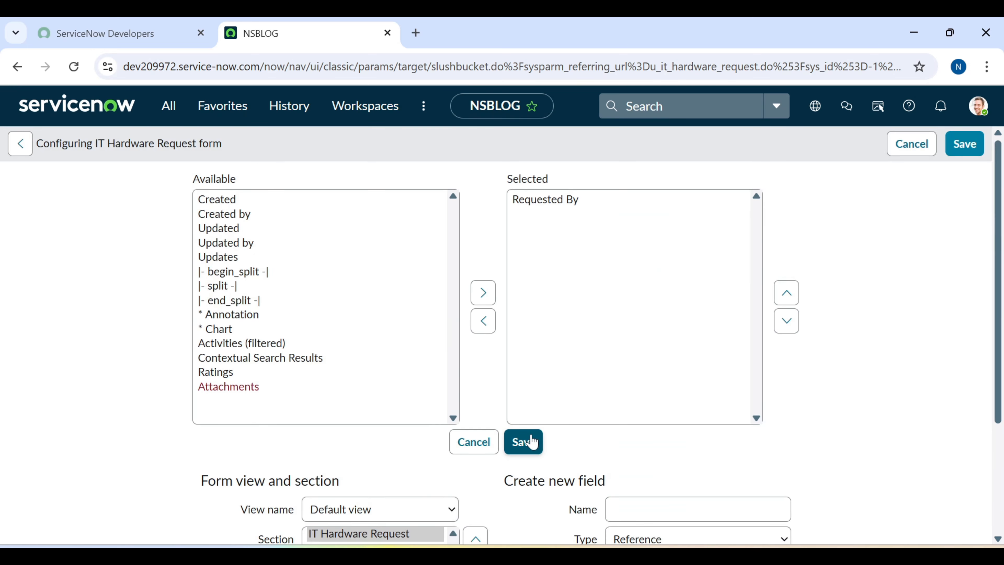
{"action": "left_click", "coordinate": [532, 442]}
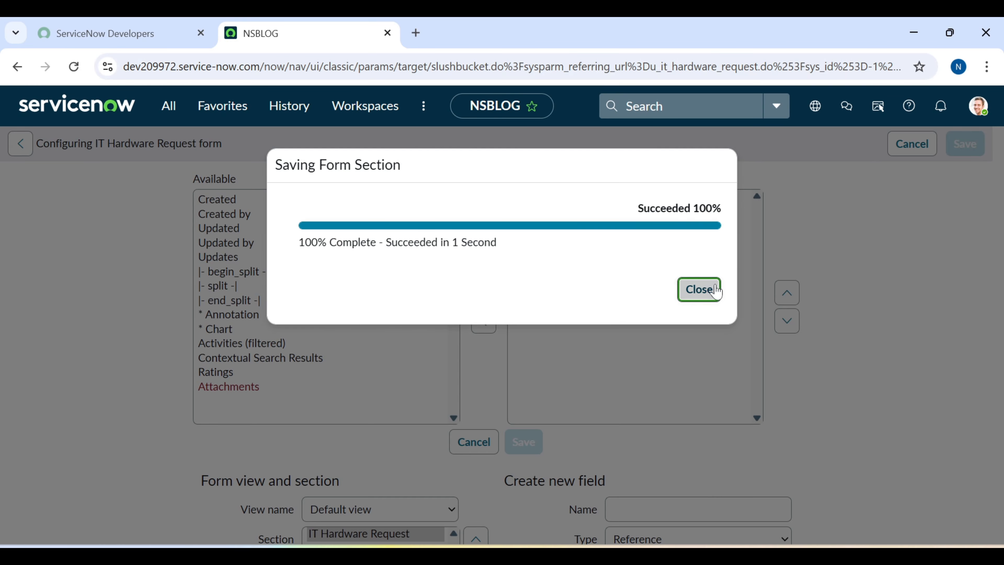
{"action": "left_click", "coordinate": [716, 292]}
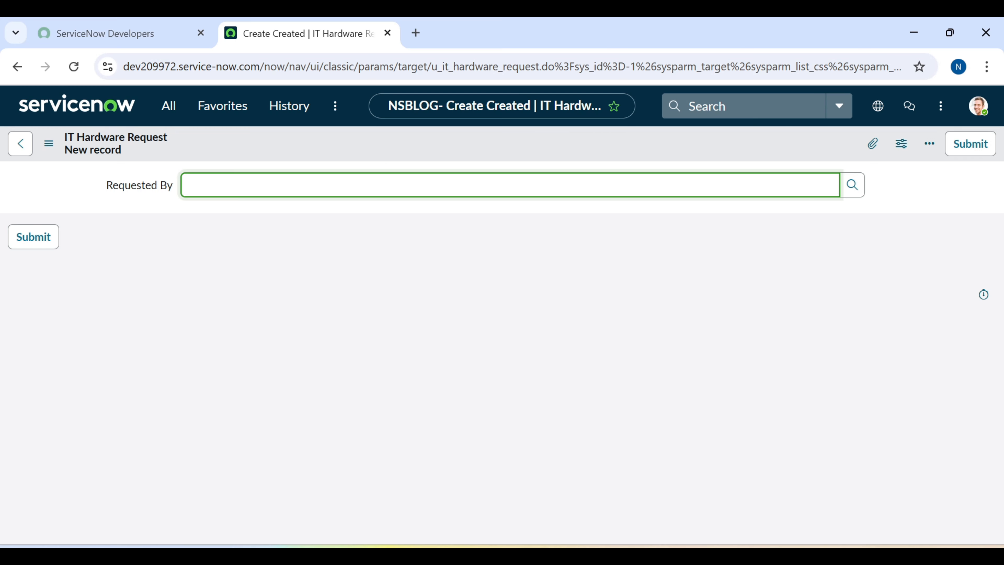
Open the IT Hardware Request form in Form Design and decline the Form Builder suggestion.
{"action": "right_click", "coordinate": [460, 157]}
{"action": "mouse_move", "coordinate": [514, 182]}
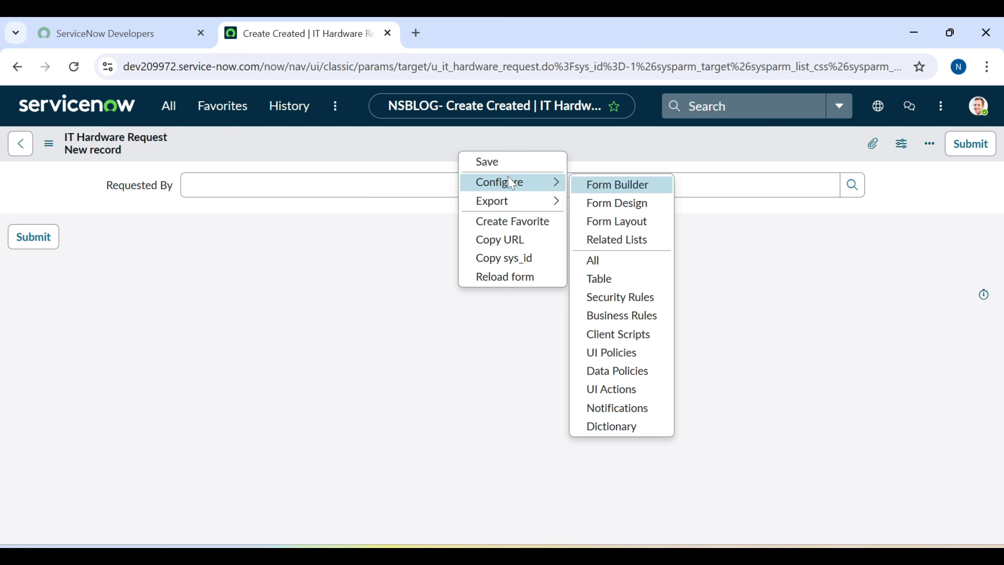
{"action": "left_click", "coordinate": [633, 207]}
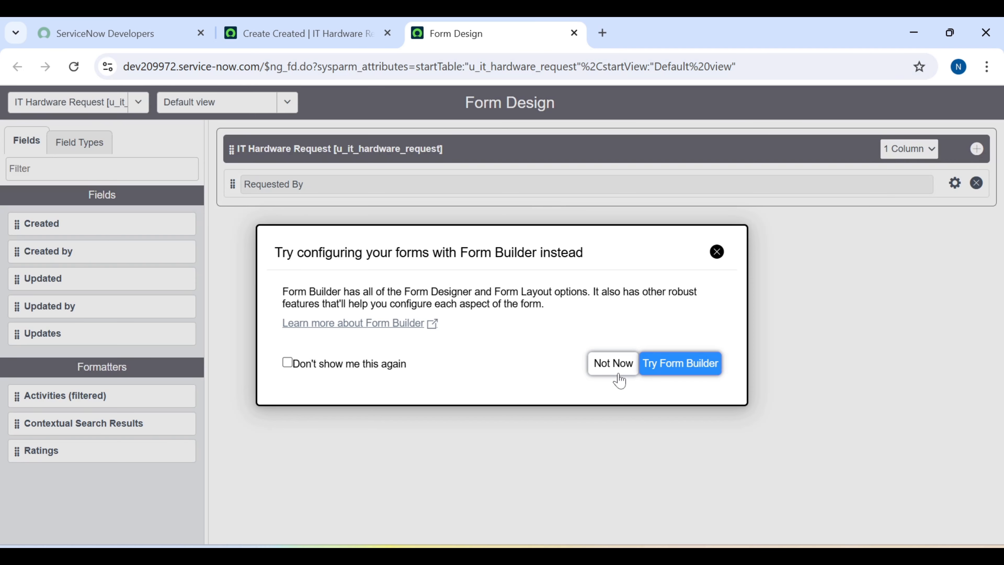
{"action": "left_click", "coordinate": [614, 363]}
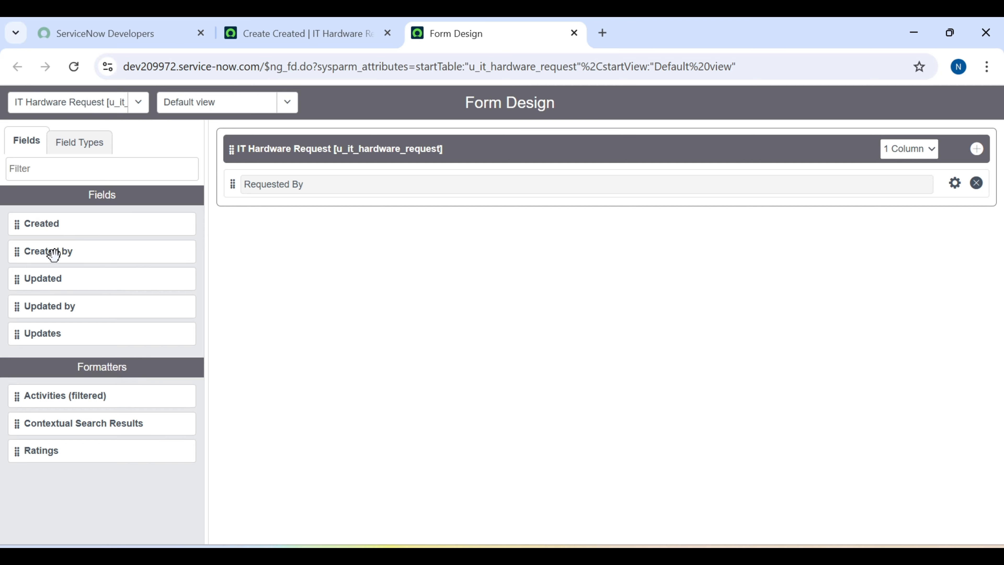
Place the existing Created by field and a new Choice field below Requested By on the form.
{"action": "left_click_drag", "start_coordinate": [55, 253], "coordinate": [287, 223]}
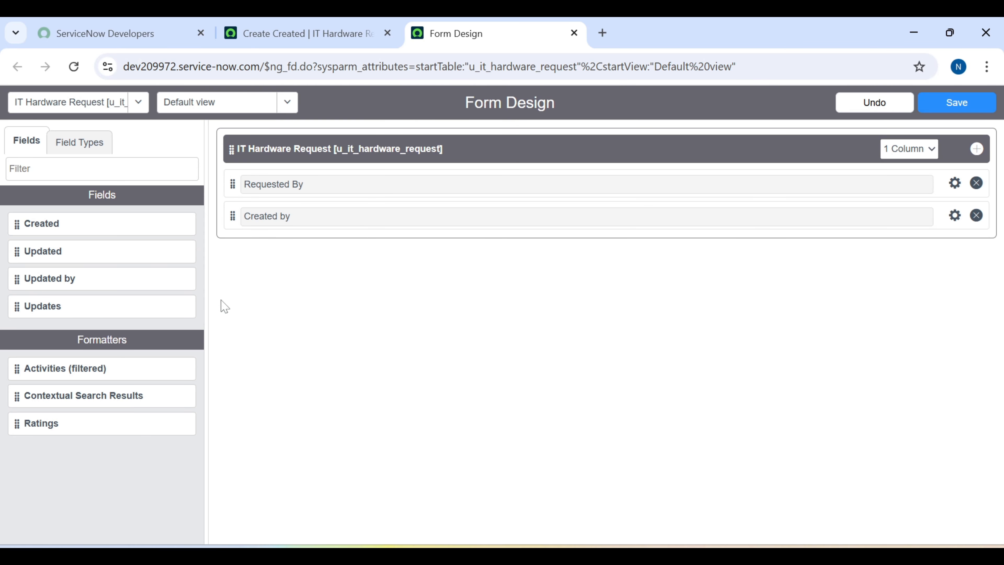
{"action": "left_click", "coordinate": [70, 153]}
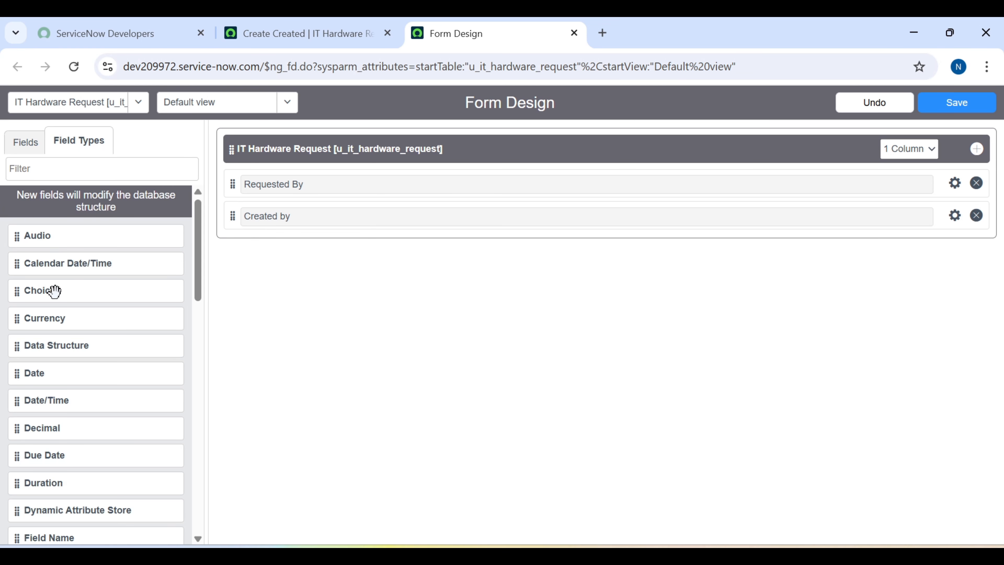
{"action": "left_click_drag", "start_coordinate": [55, 292], "coordinate": [337, 264]}
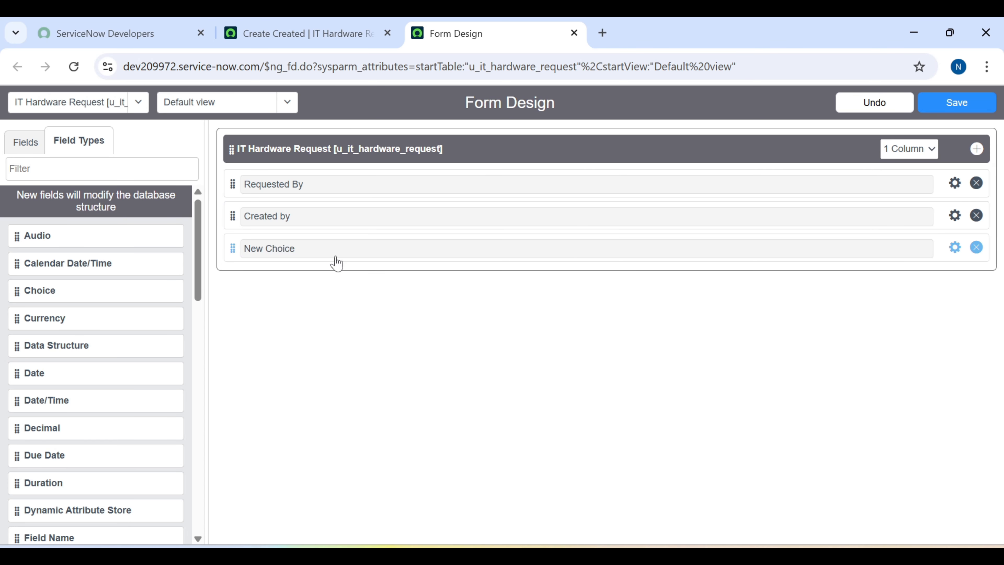
Copy the field name "Item Name" from the Notepad notes and return to Form Design.
{"action": "left_click", "coordinate": [565, 554]}
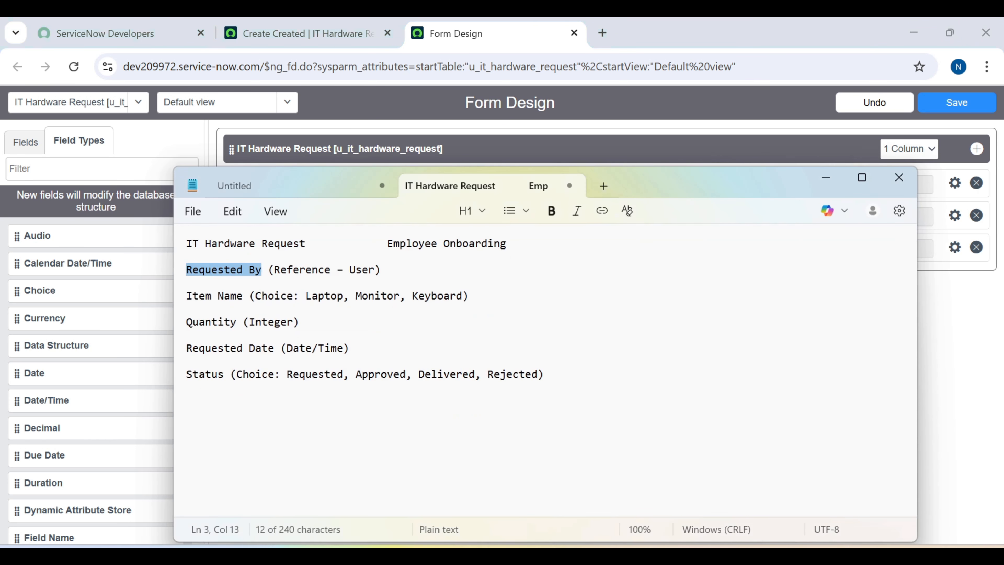
{"action": "left_click_drag", "start_coordinate": [186, 296], "coordinate": [242, 296]}
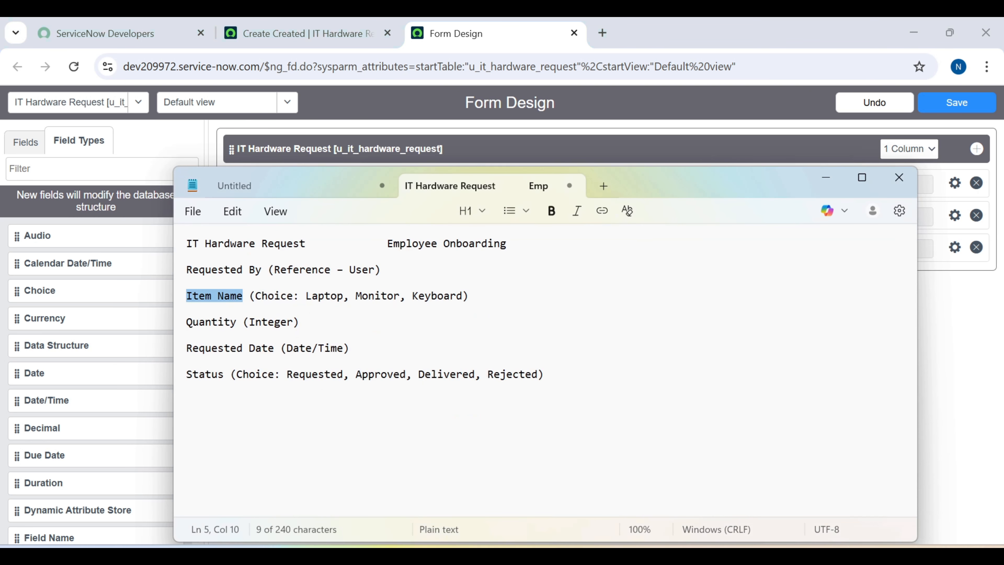
{"action": "left_click", "coordinate": [826, 177]}
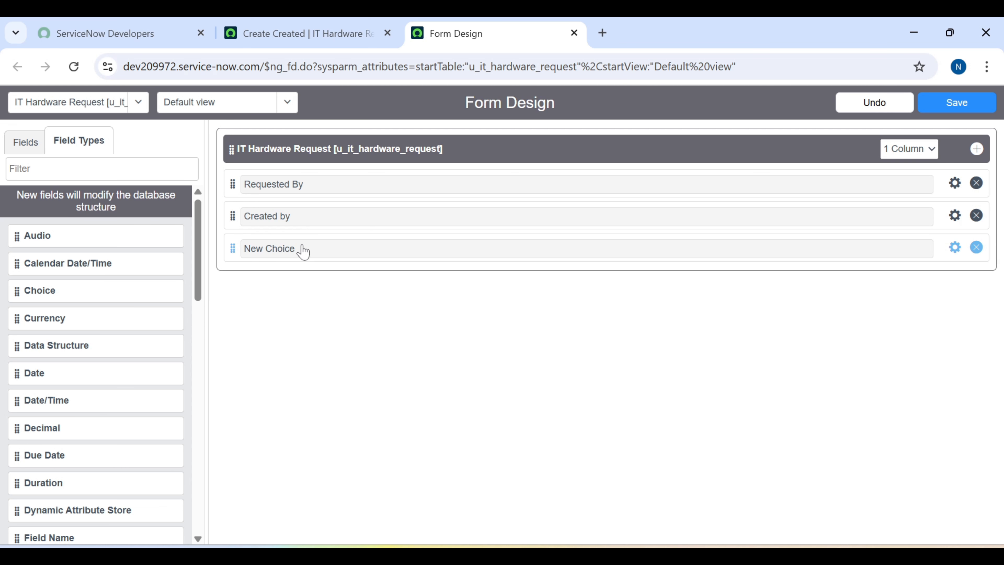
In the new choice field's properties, set the label to "Item Name" and the name to "u_item_name".
{"action": "double_click", "coordinate": [372, 254]}
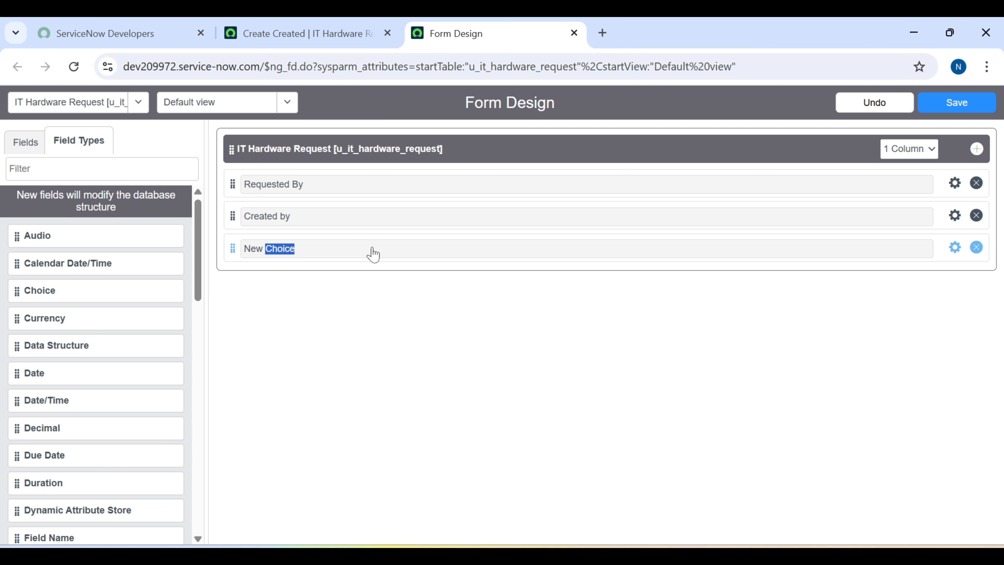
{"action": "key", "text": "ctrl+a"}
{"action": "left_click", "coordinate": [955, 248]}
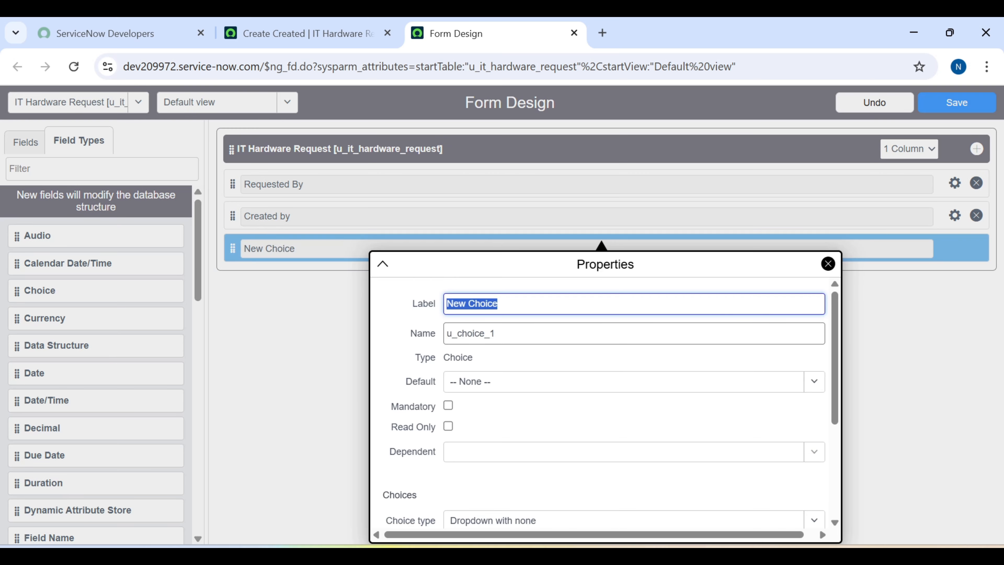
{"action": "type", "text": "Item Name"}
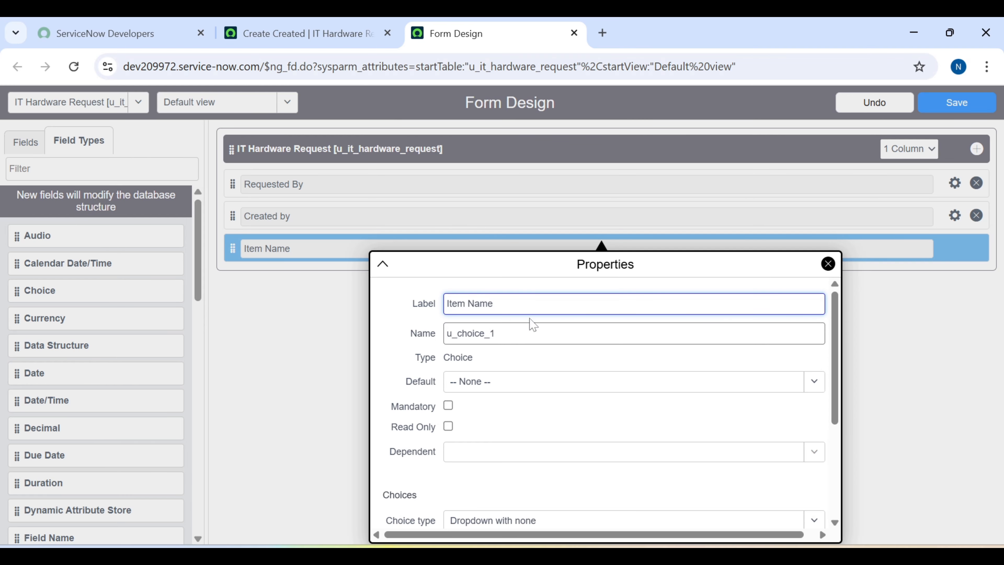
{"action": "key", "text": "Tab"}
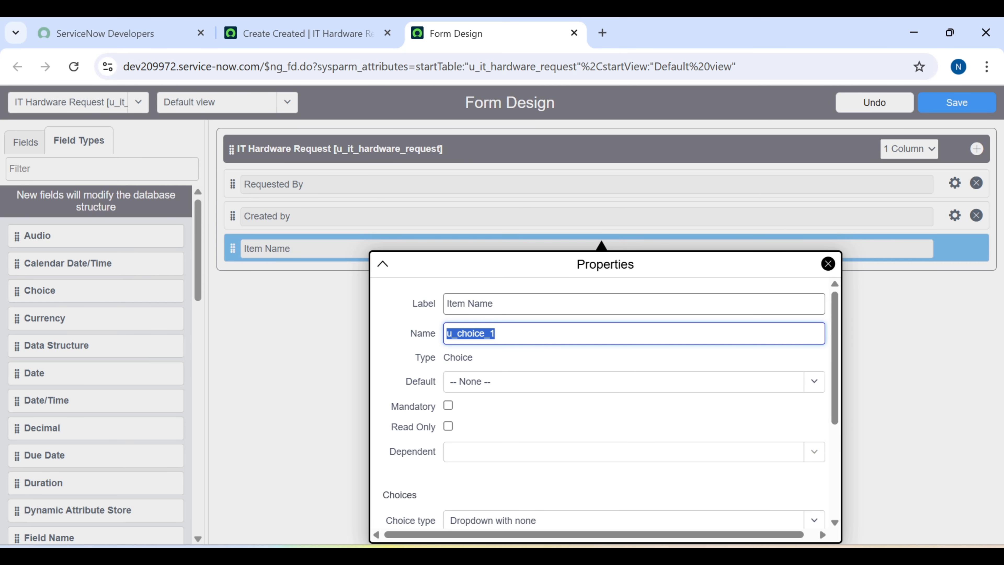
{"action": "type", "text": "u"}
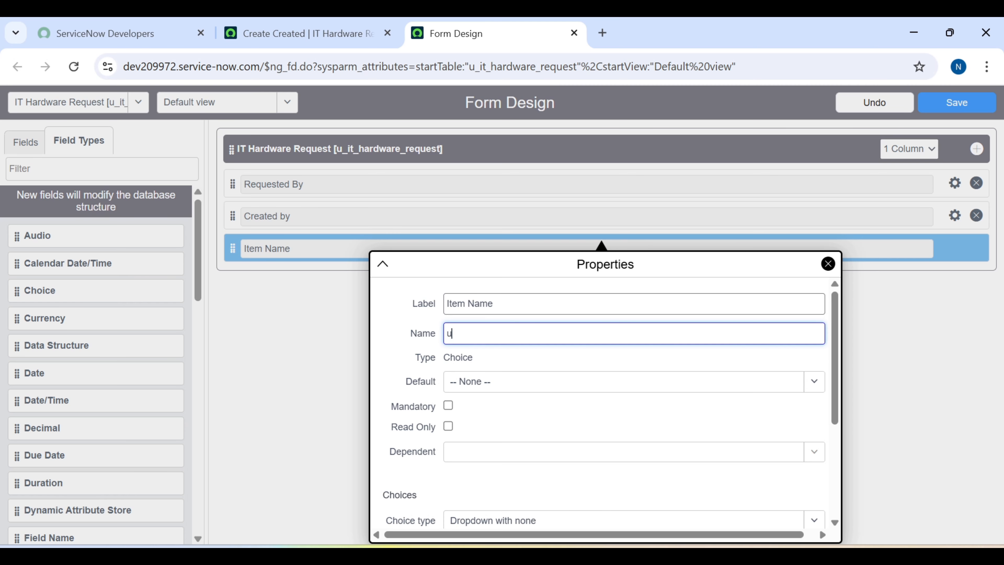
{"action": "type", "text": "_item_name"}
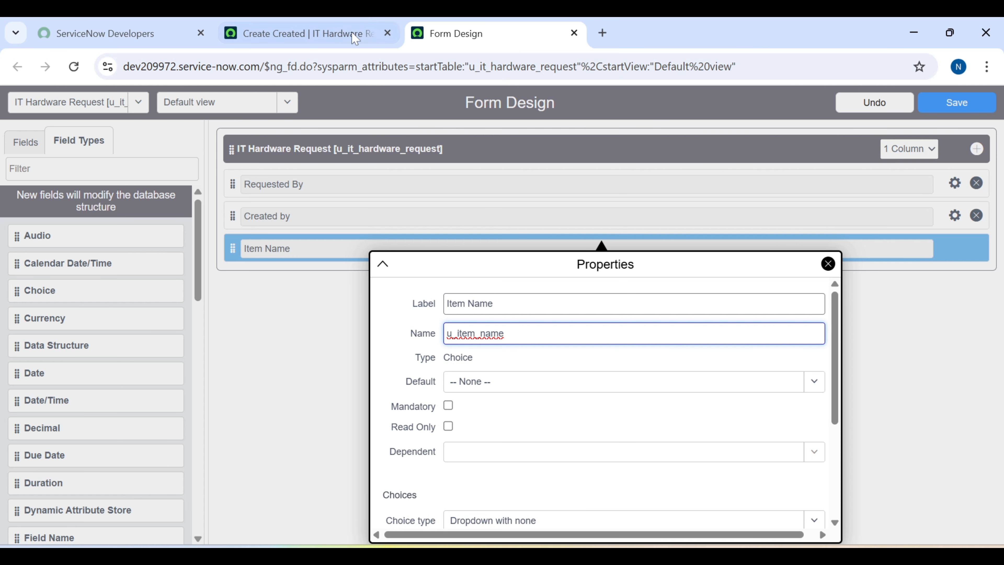
Return to the IT Hardware Request record form and check the Requested By field's column name and the Notepad field list.
{"action": "left_click", "coordinate": [343, 22]}
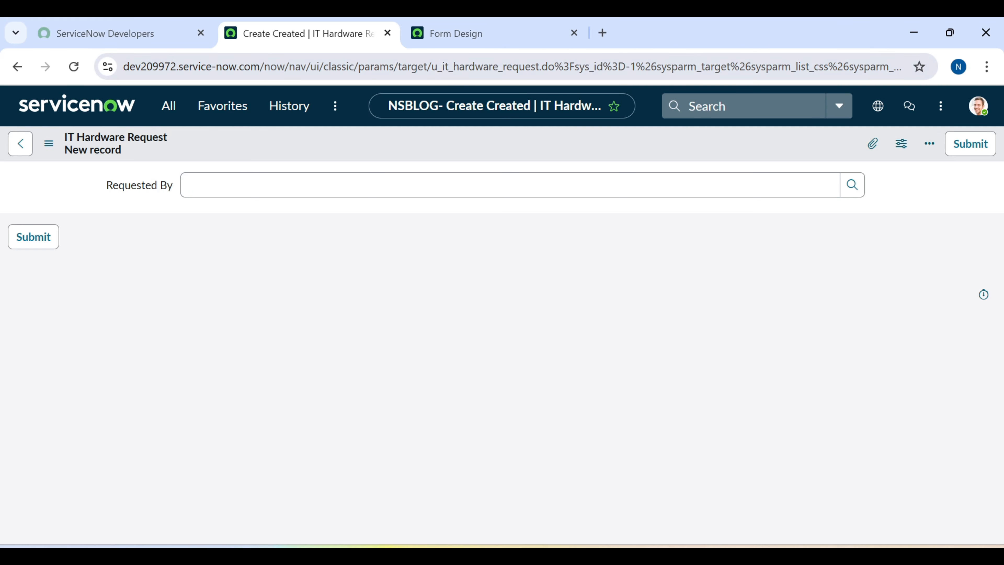
{"action": "right_click", "coordinate": [168, 193]}
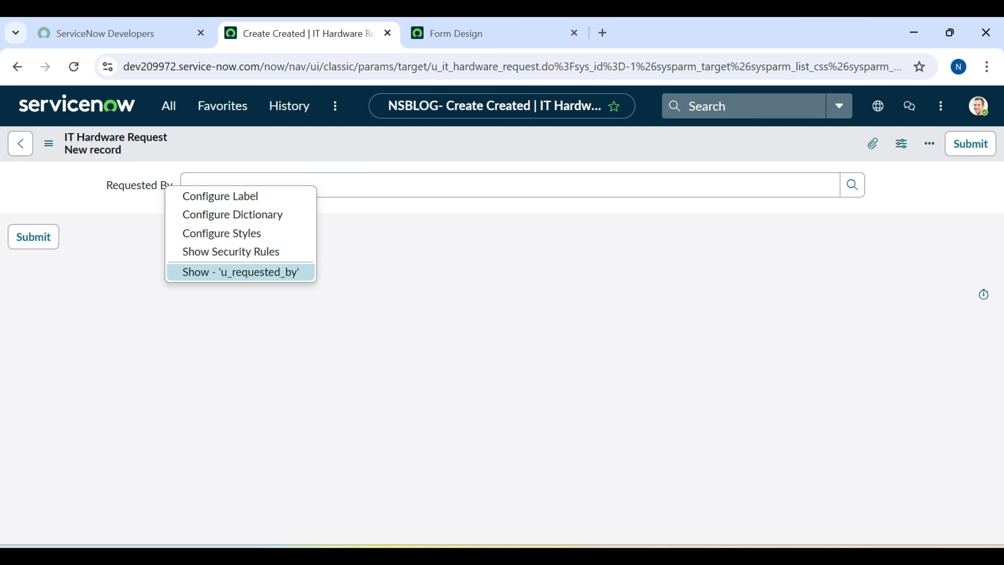
{"action": "left_click", "coordinate": [570, 555]}
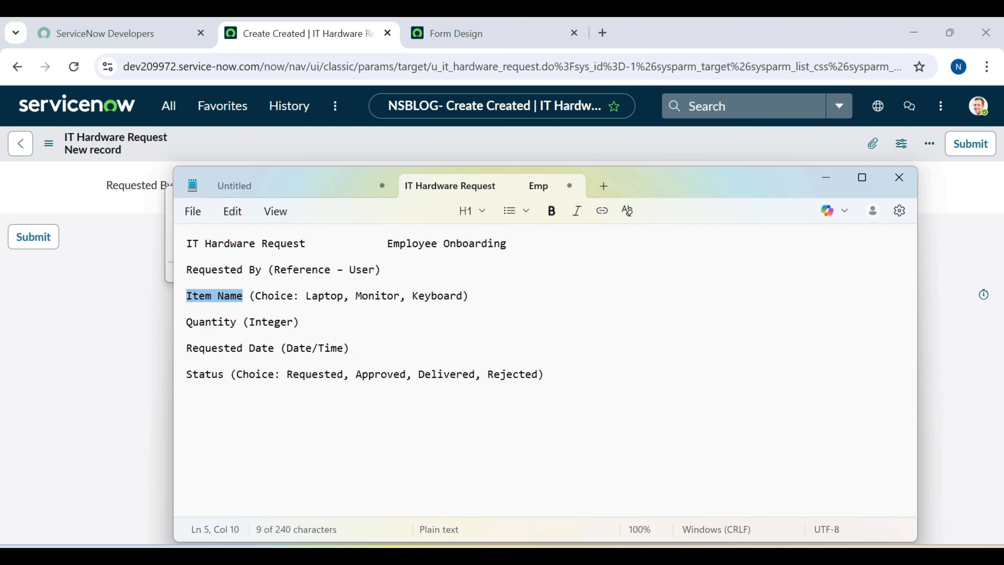
{"action": "left_click", "coordinate": [826, 177]}
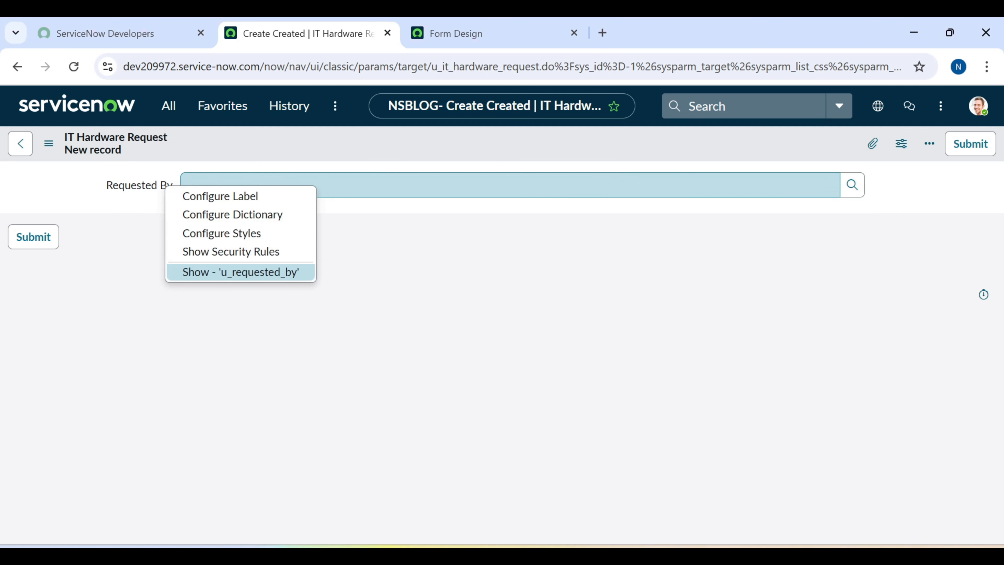
{"action": "left_click", "coordinate": [371, 298]}
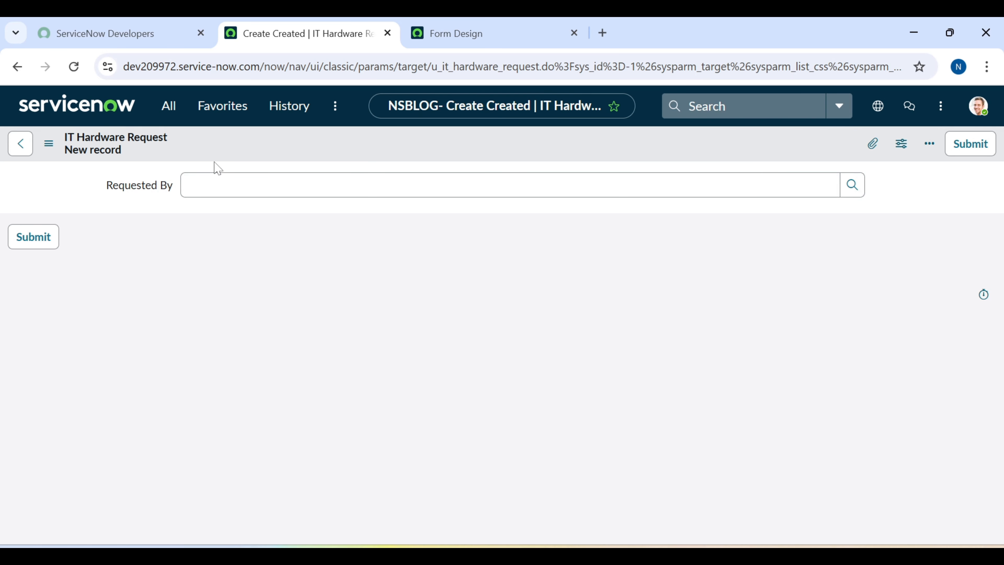
Open the list of all incidents in a new browser tab and switch to it.
{"action": "left_click", "coordinate": [169, 107]}
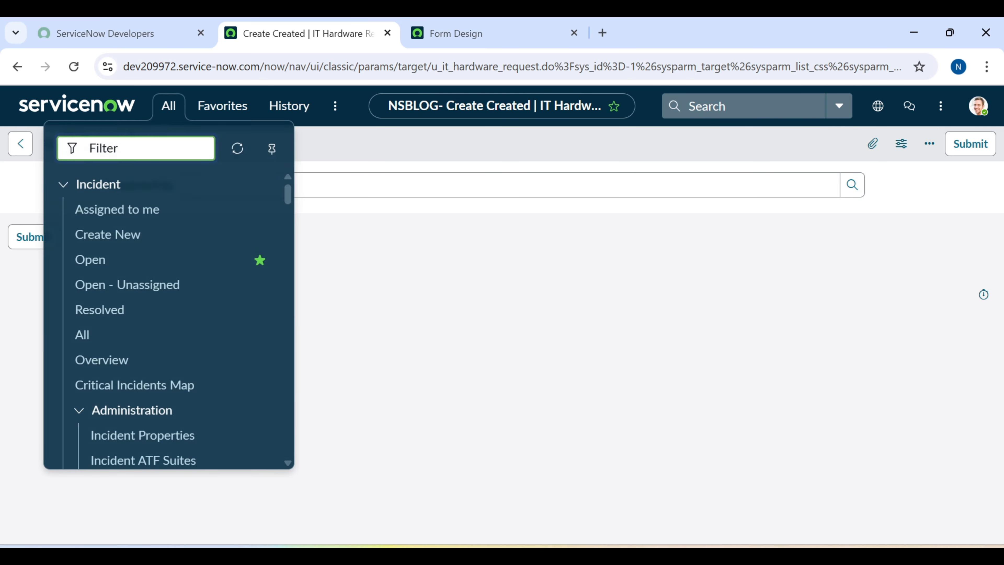
{"action": "left_click", "coordinate": [82, 344], "text": "ctrl"}
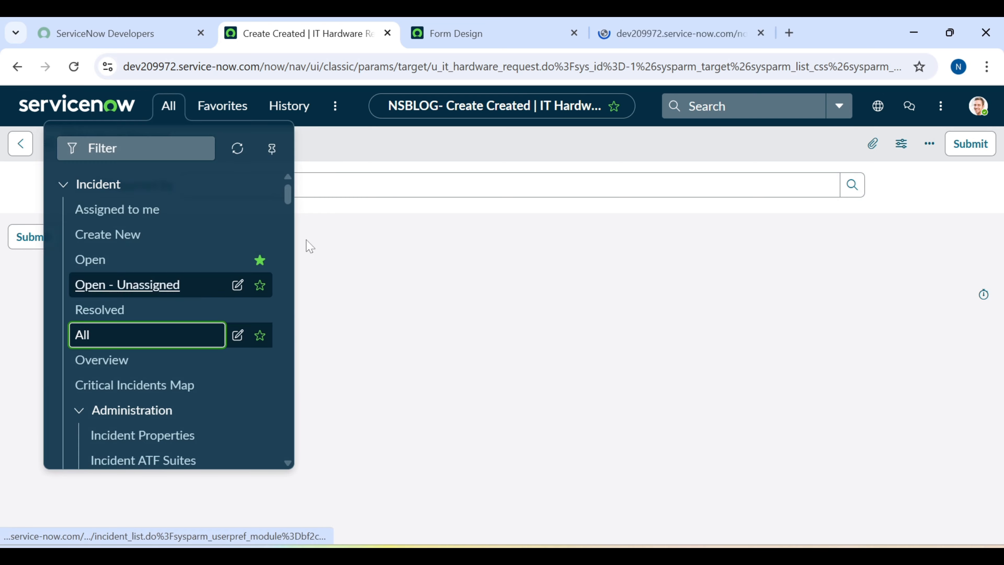
{"action": "left_click", "coordinate": [660, 25]}
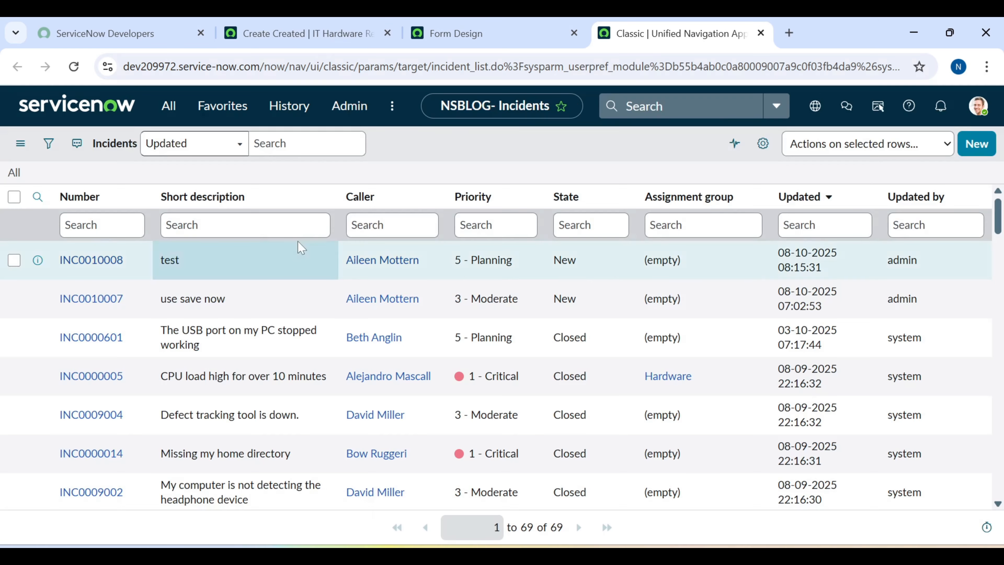
Open the most recently updated incident and check the column names of its Number and Service fields.
{"action": "left_click", "coordinate": [107, 260]}
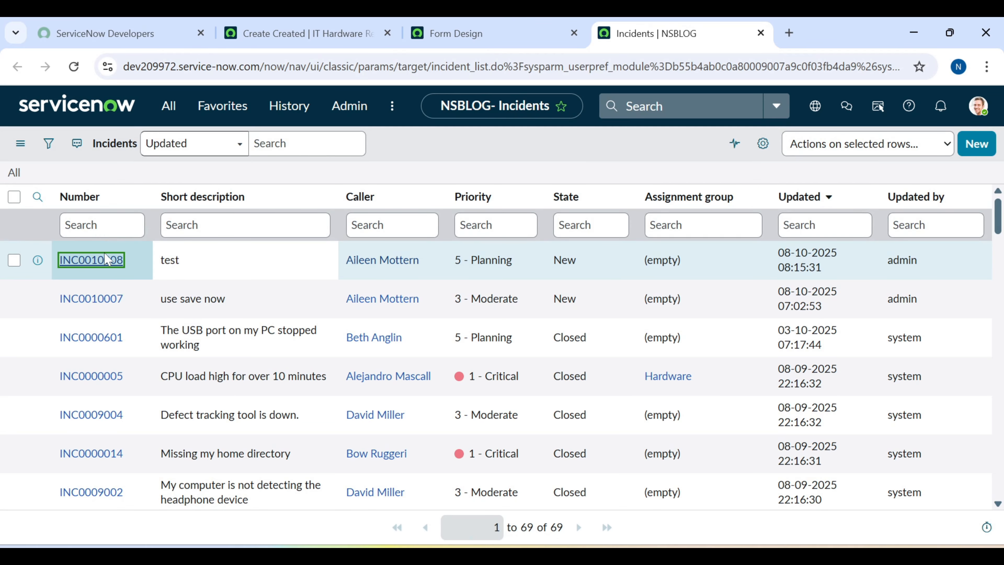
{"action": "left_click", "coordinate": [106, 261]}
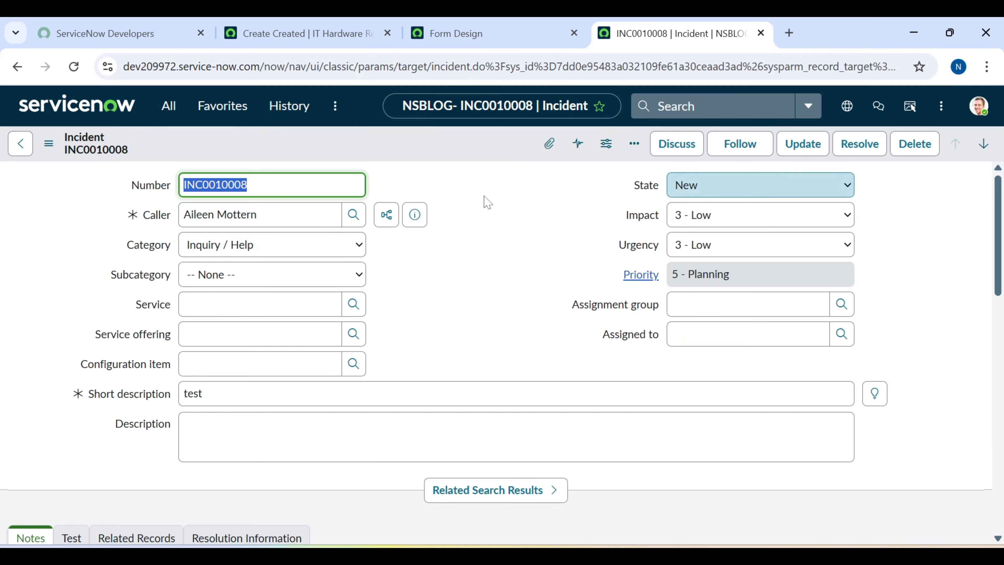
{"action": "right_click", "coordinate": [143, 187]}
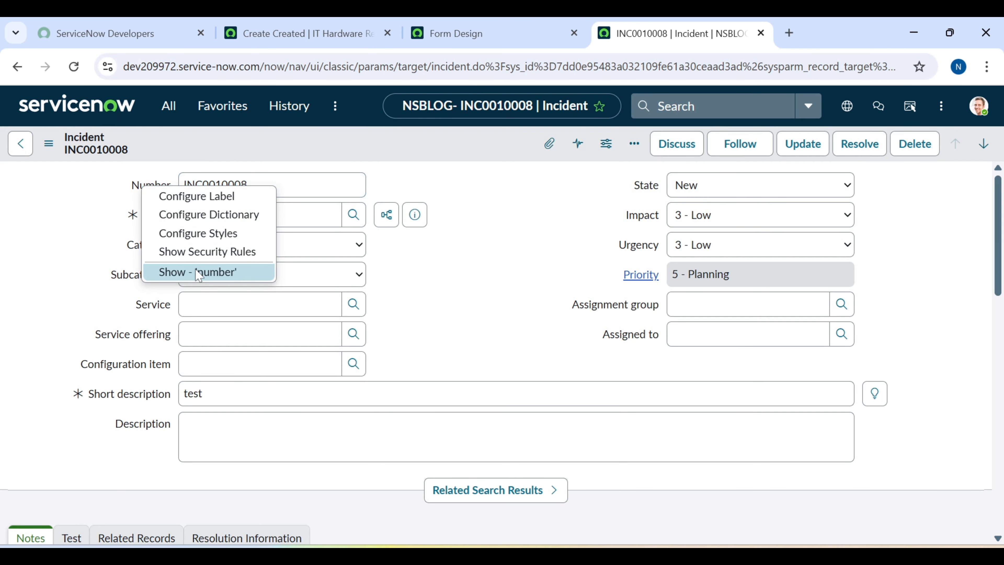
{"action": "left_click", "coordinate": [469, 258]}
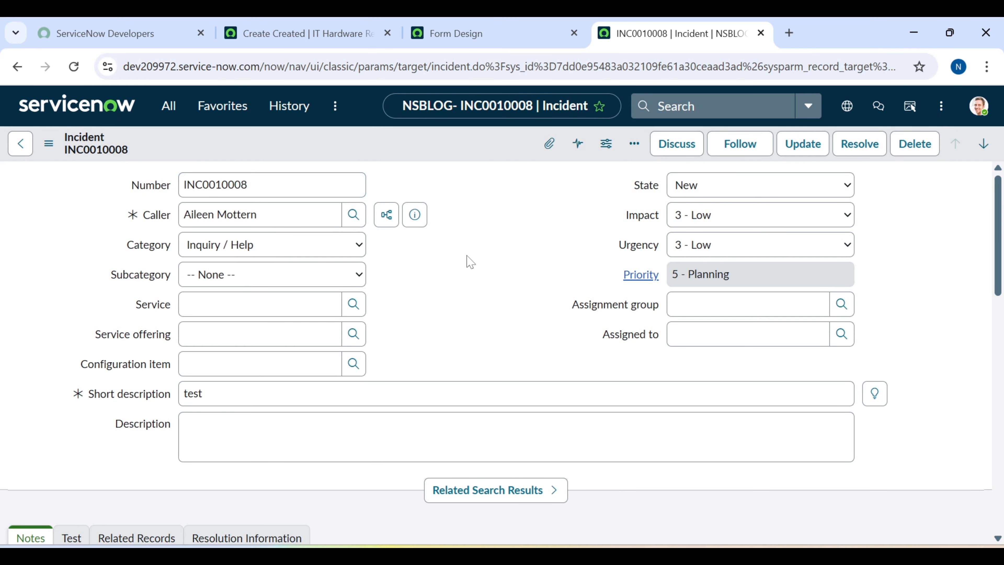
{"action": "right_click", "coordinate": [163, 313]}
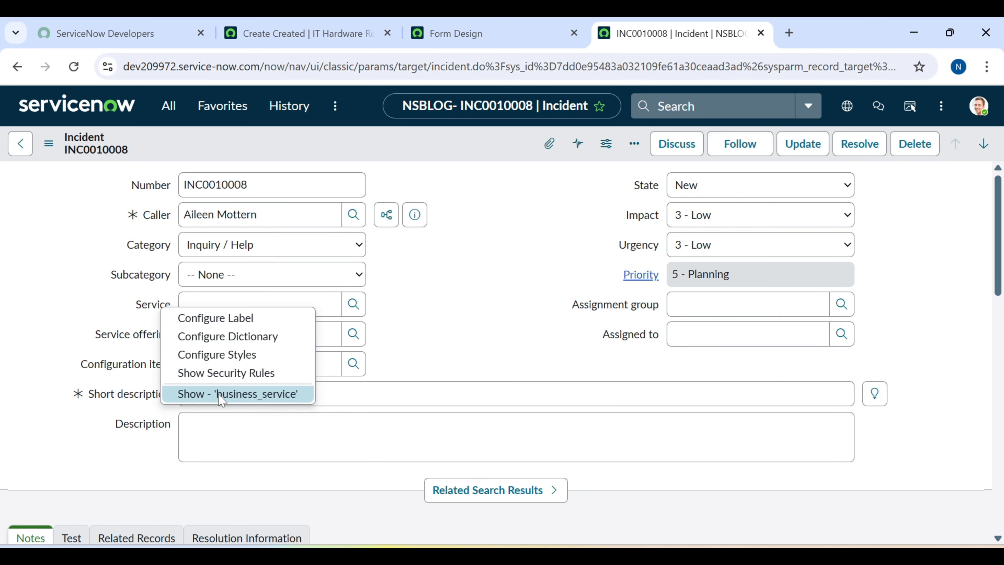
{"action": "left_click", "coordinate": [630, 255]}
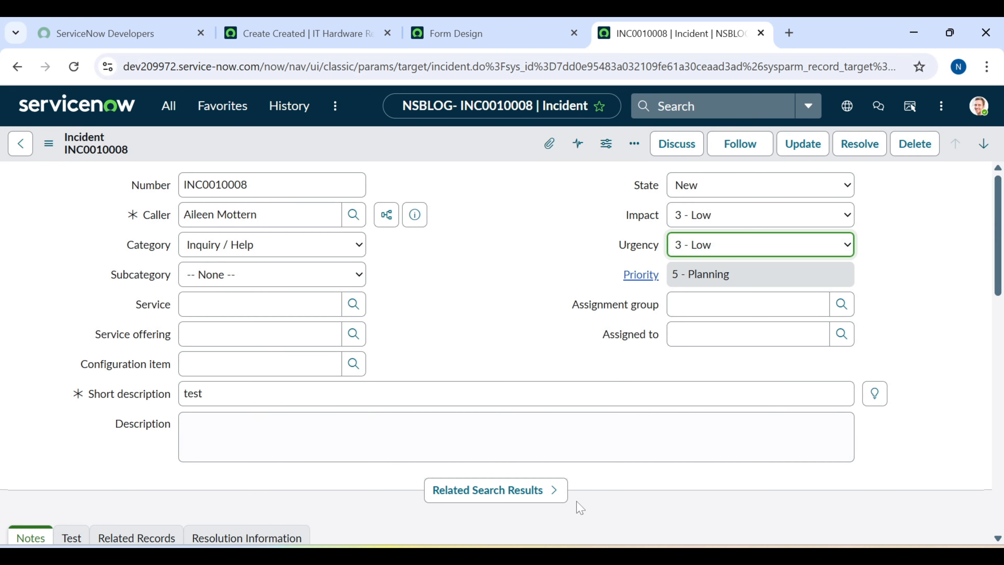
Add a line reading "1" below the Status entry in the Notepad field list, leaving a blank line between, and minimize Notepad.
{"action": "left_click", "coordinate": [576, 550]}
{"action": "left_click", "coordinate": [187, 388]}
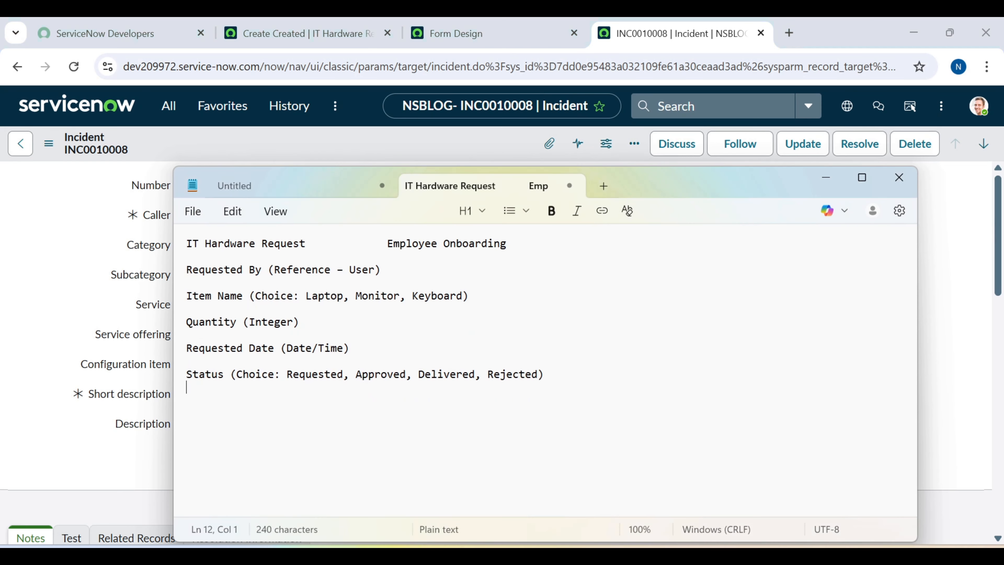
{"action": "key", "text": "Return"}
{"action": "key", "text": "Return"}
{"action": "left_click", "coordinate": [826, 178]}
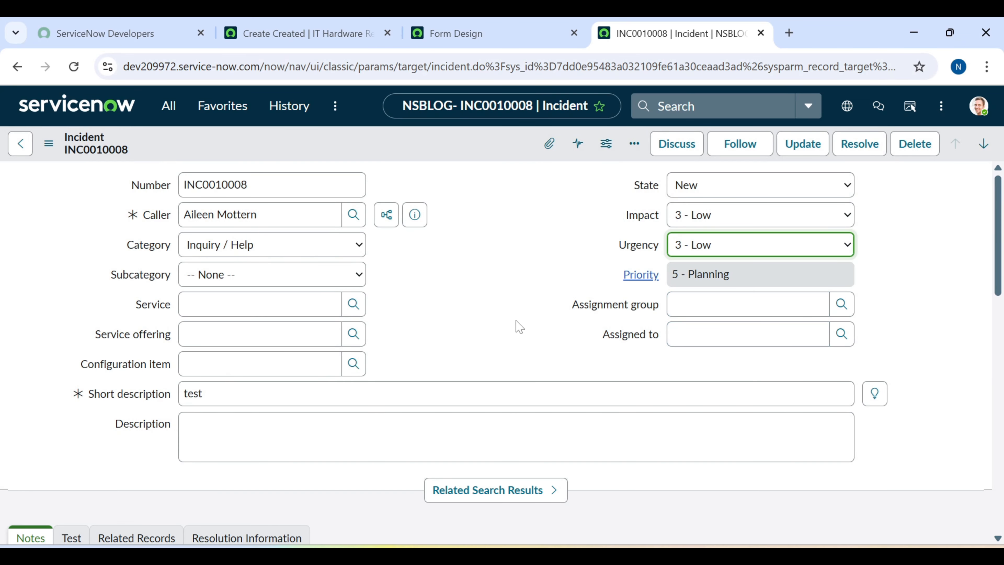
Return to Form Design and review the Item Name field's properties, its default choices and the Notepad field list.
{"action": "left_click", "coordinate": [497, 35]}
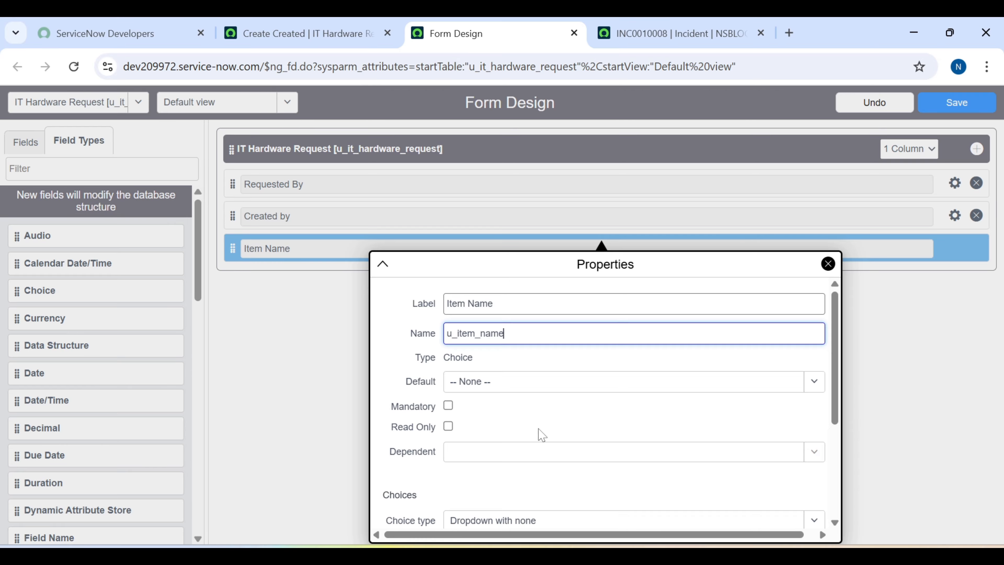
{"action": "scroll", "coordinate": [541, 435], "scroll_direction": "down", "scroll_amount": 4}
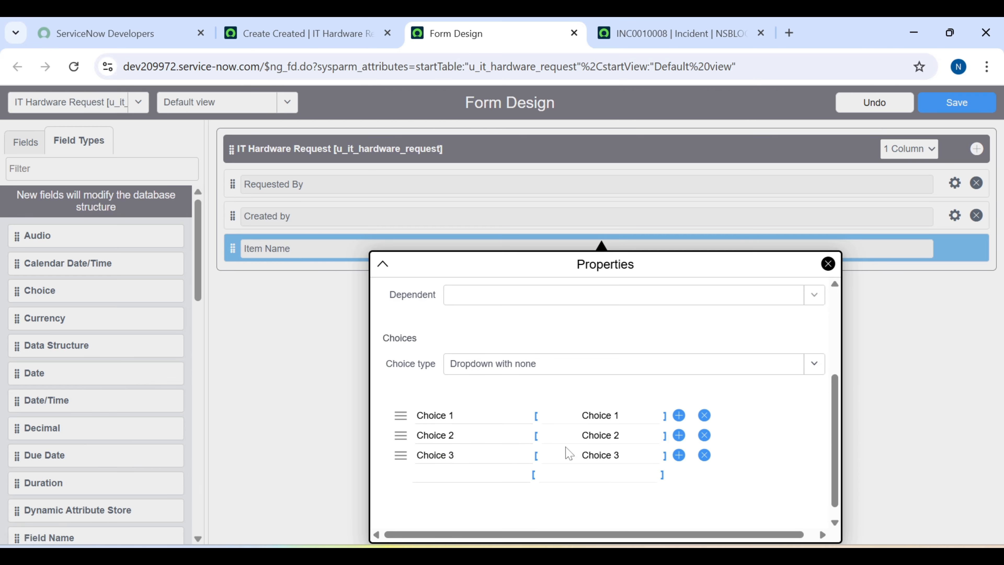
{"action": "scroll", "coordinate": [568, 454], "scroll_direction": "up", "scroll_amount": 5}
{"action": "scroll", "coordinate": [568, 450], "scroll_direction": "down", "scroll_amount": 5}
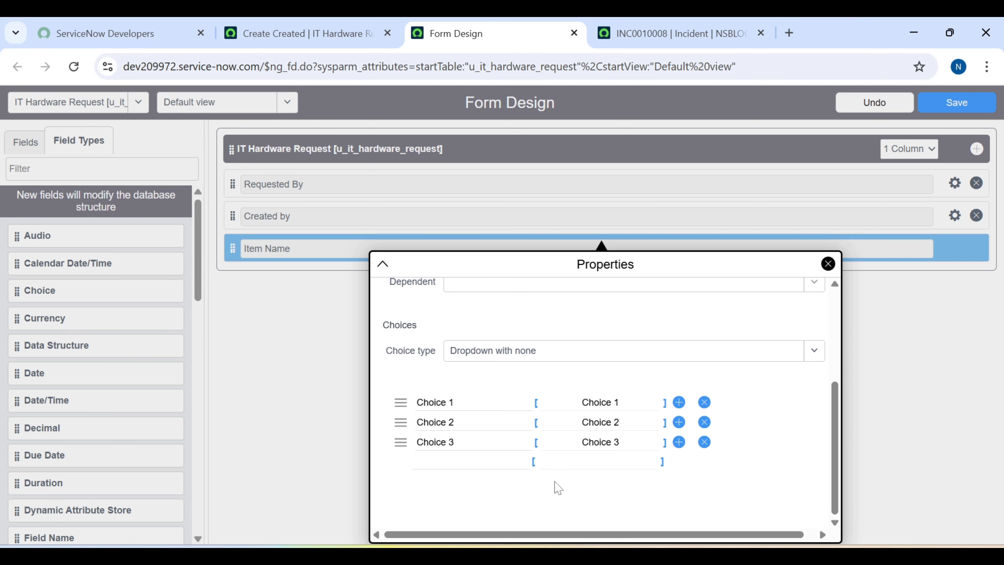
{"action": "mouse_move", "coordinate": [638, 556]}
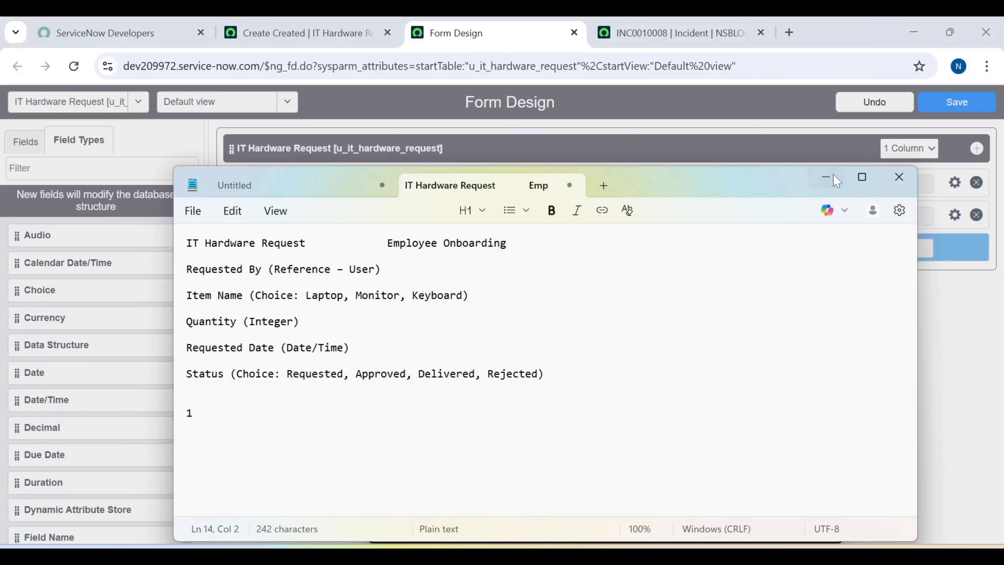
{"action": "left_click", "coordinate": [833, 176]}
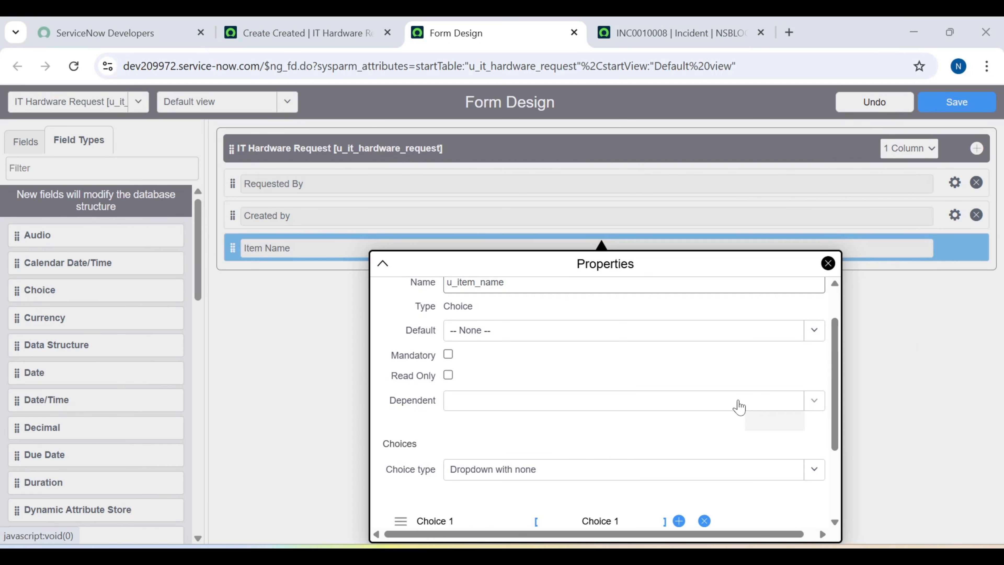
Set the Item Name field's choice type to "Dropdown with none".
{"action": "scroll", "coordinate": [708, 410], "scroll_direction": "down", "scroll_amount": 2}
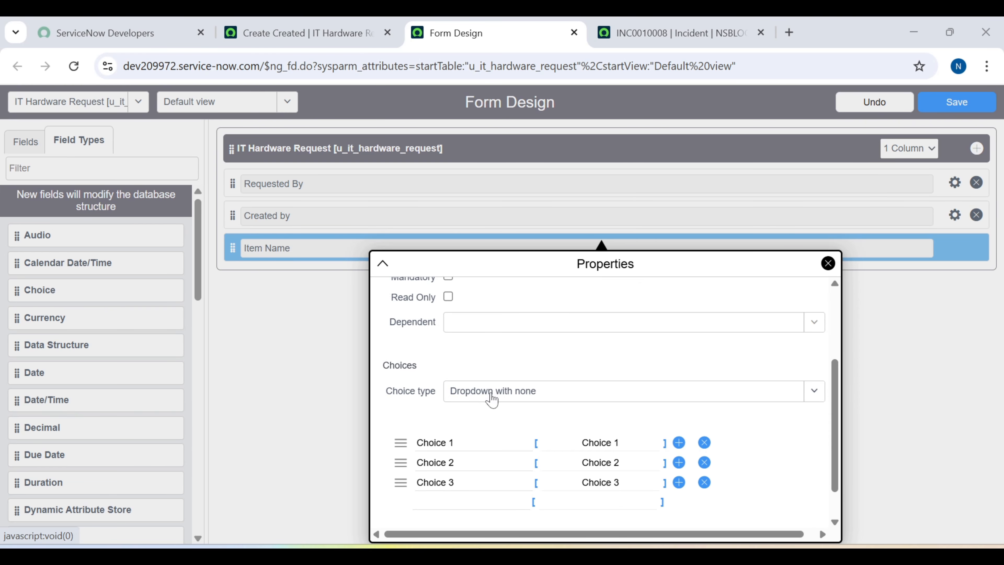
{"action": "left_click", "coordinate": [483, 403]}
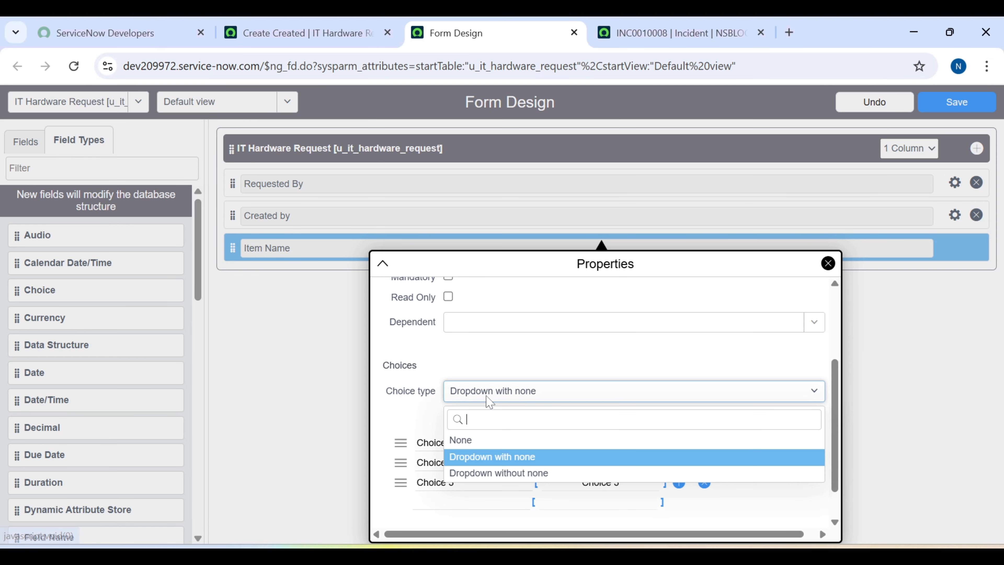
{"action": "left_click", "coordinate": [497, 459]}
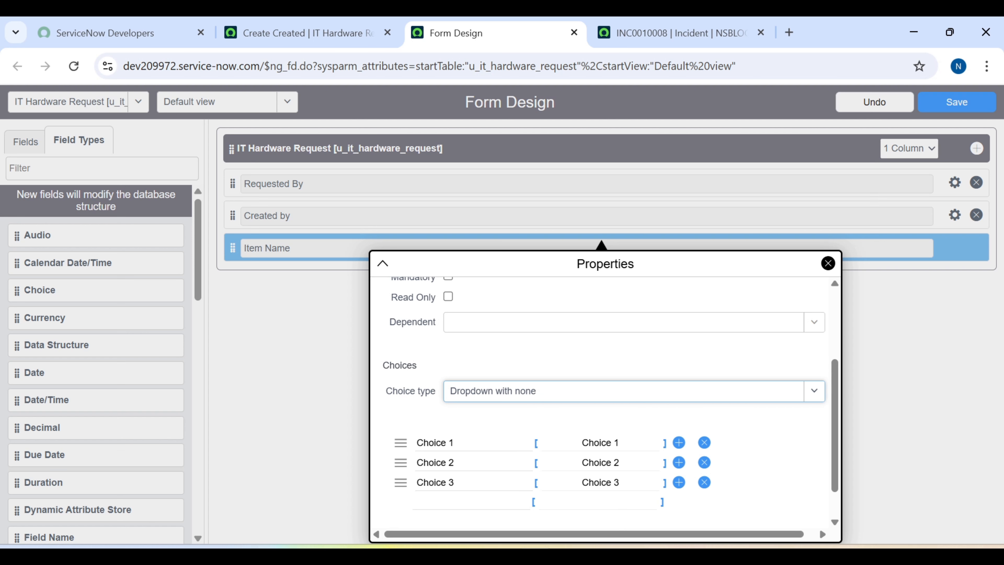
Replace the Item Name field's first choice with "Laptop", copied from the Notepad field list.
{"action": "key", "text": "alt+Tab"}
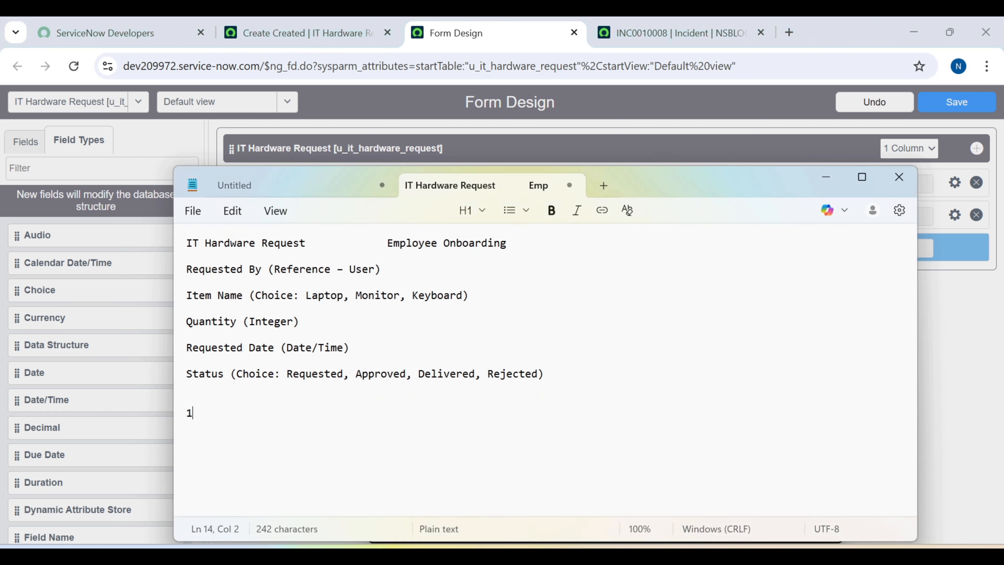
{"action": "left_click", "coordinate": [318, 295]}
{"action": "double_click", "coordinate": [321, 296]}
{"action": "key", "text": "ctrl+c"}
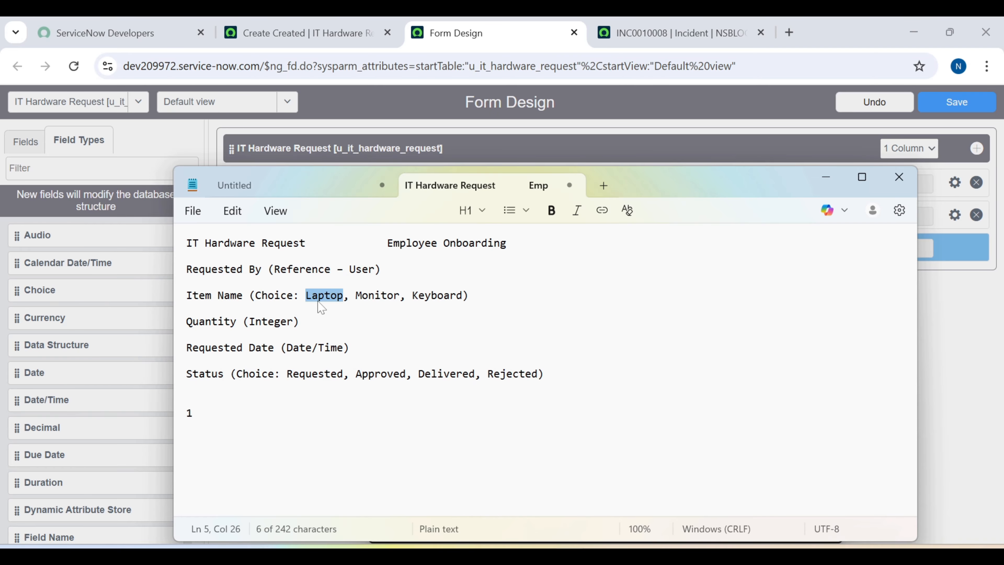
{"action": "left_click", "coordinate": [992, 328]}
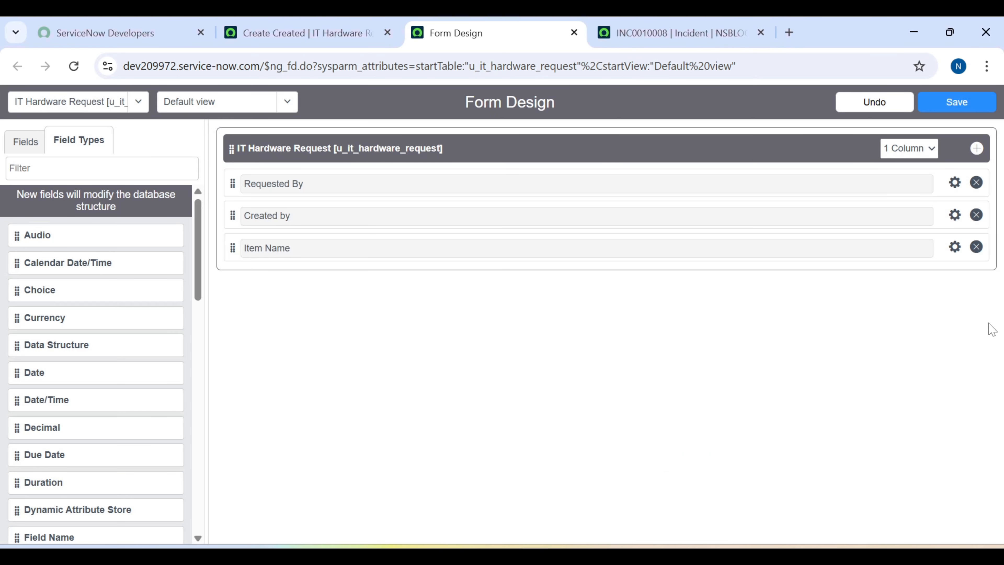
{"action": "left_click", "coordinate": [956, 247]}
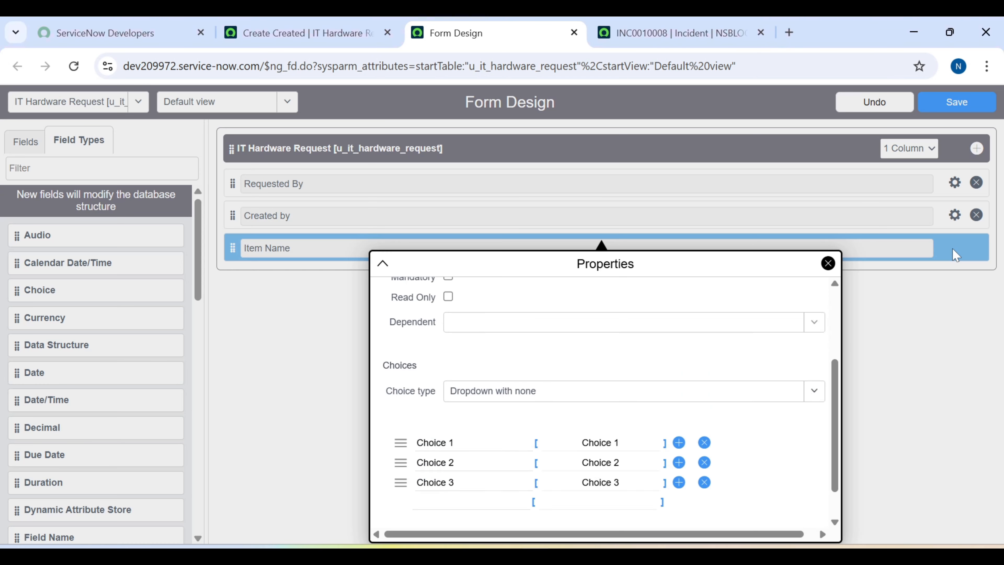
{"action": "scroll", "coordinate": [435, 439], "scroll_direction": "down", "scroll_amount": 4}
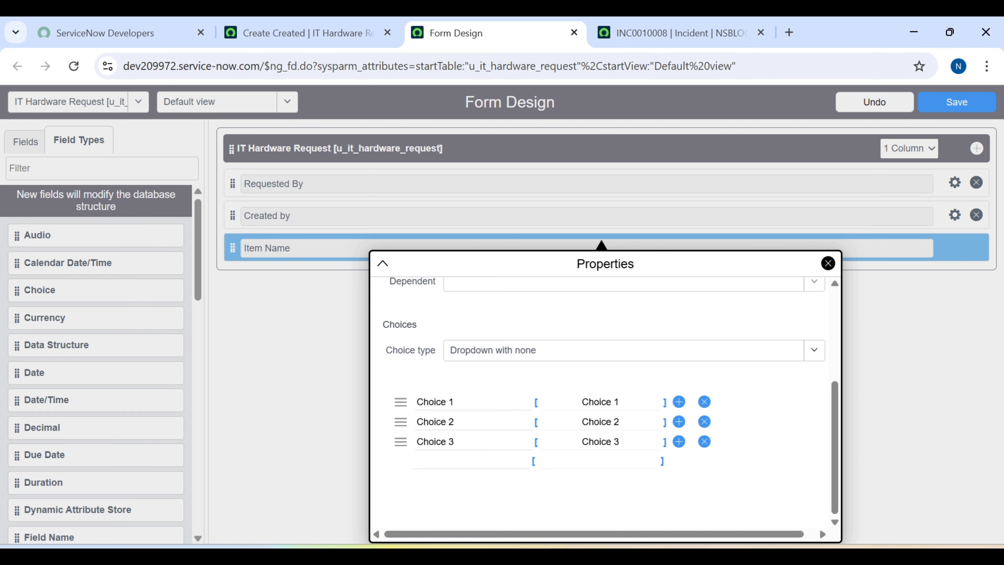
{"action": "left_click_drag", "start_coordinate": [457, 402], "coordinate": [415, 403]}
{"action": "key", "text": "ctrl+v"}
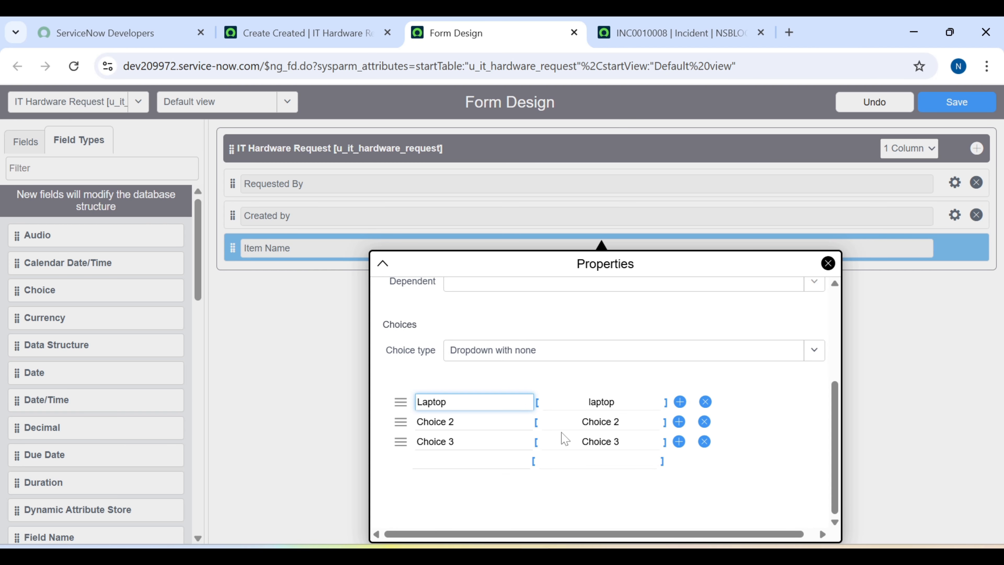
Replace the Item Name field's second choice with "Monitor", copied from the Notepad field list.
{"action": "key", "text": "alt+Tab"}
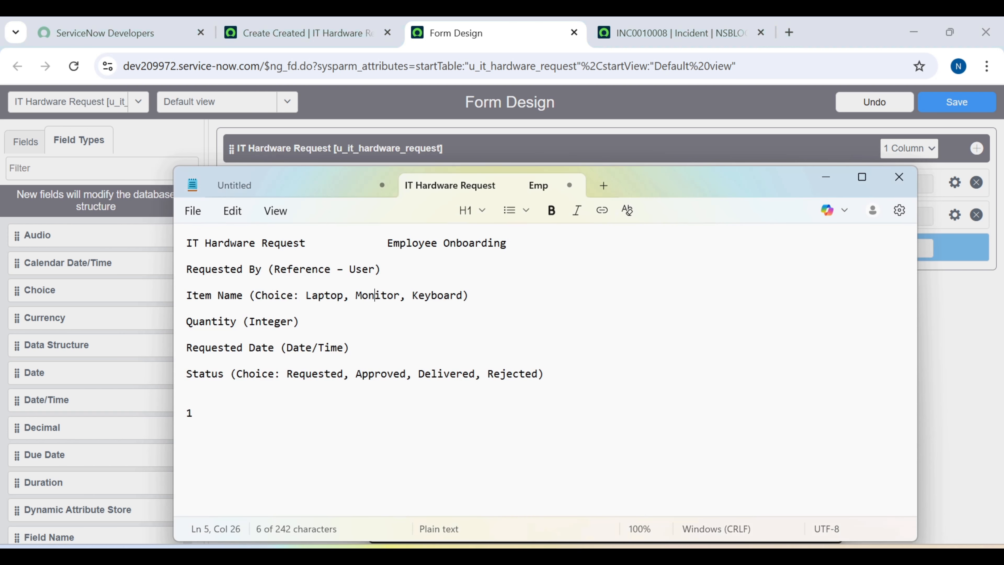
{"action": "double_click", "coordinate": [378, 295]}
{"action": "key", "text": "ctrl+c"}
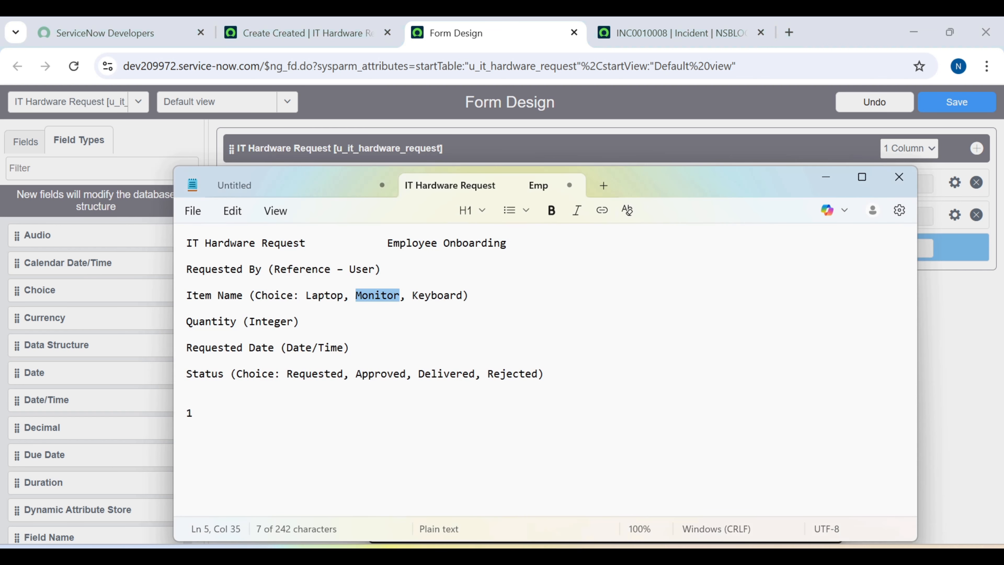
{"action": "left_click", "coordinate": [826, 176]}
{"action": "triple_click", "coordinate": [436, 422]}
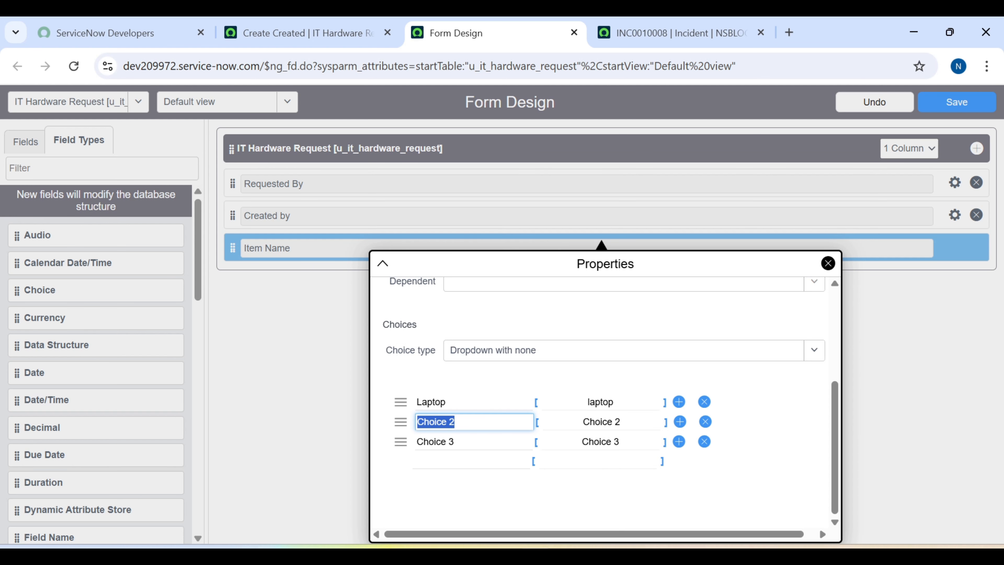
{"action": "key", "text": "ctrl+v"}
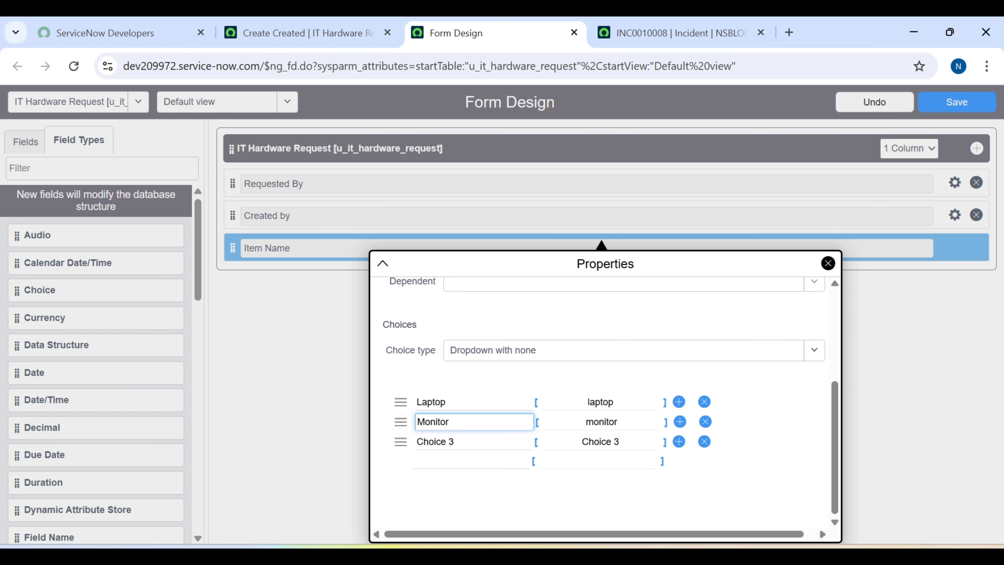
Replace the Item Name field's third choice with "Keyboard", copied from the Notepad field list.
{"action": "key", "text": "alt+Tab"}
{"action": "double_click", "coordinate": [437, 296]}
{"action": "key", "text": "ctrl+c"}
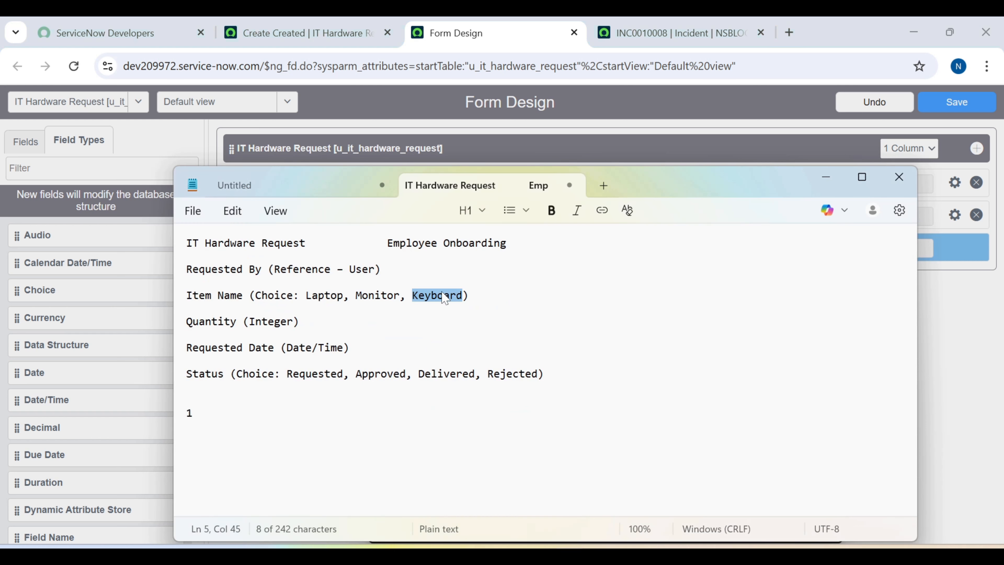
{"action": "left_click", "coordinate": [934, 339]}
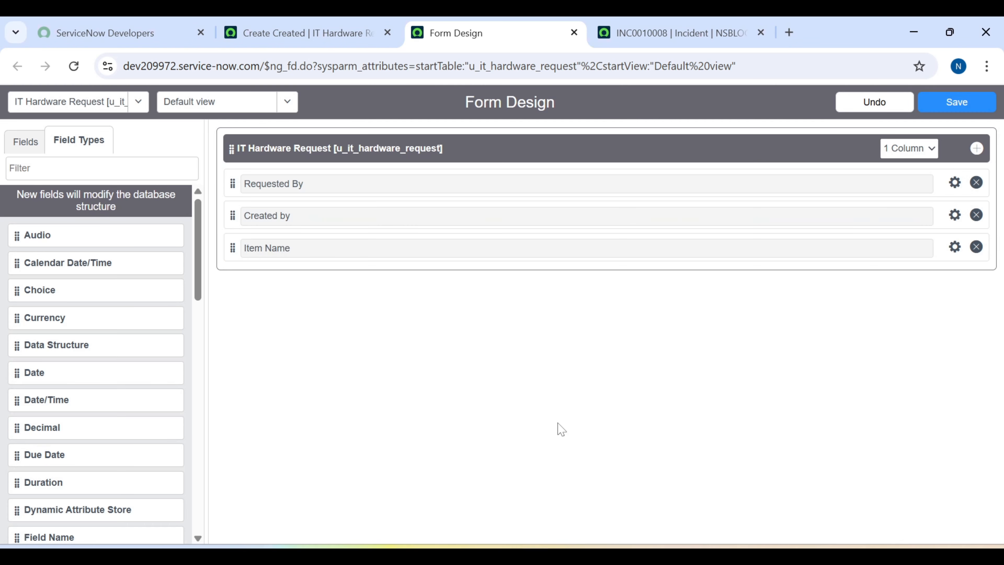
{"action": "left_click", "coordinate": [955, 246]}
{"action": "scroll", "coordinate": [560, 424], "scroll_direction": "down", "scroll_amount": 5}
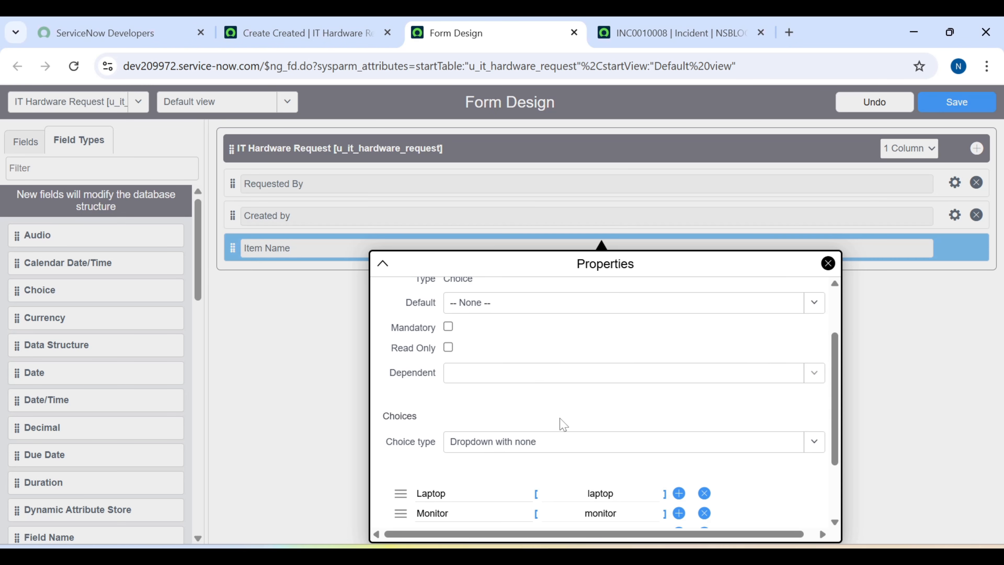
{"action": "double_click", "coordinate": [432, 441]}
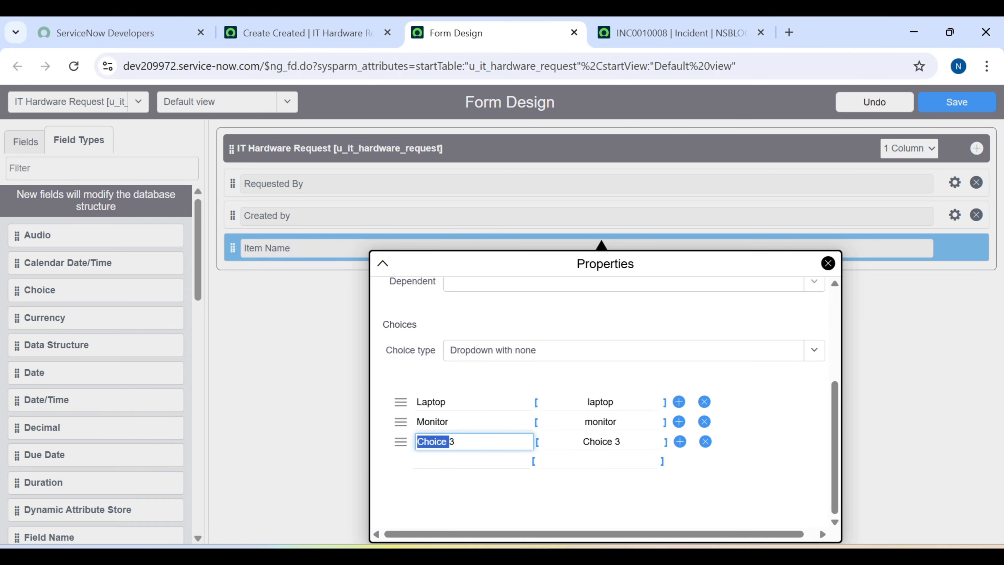
{"action": "key", "text": "ctrl+a"}
{"action": "key", "text": "ctrl+v"}
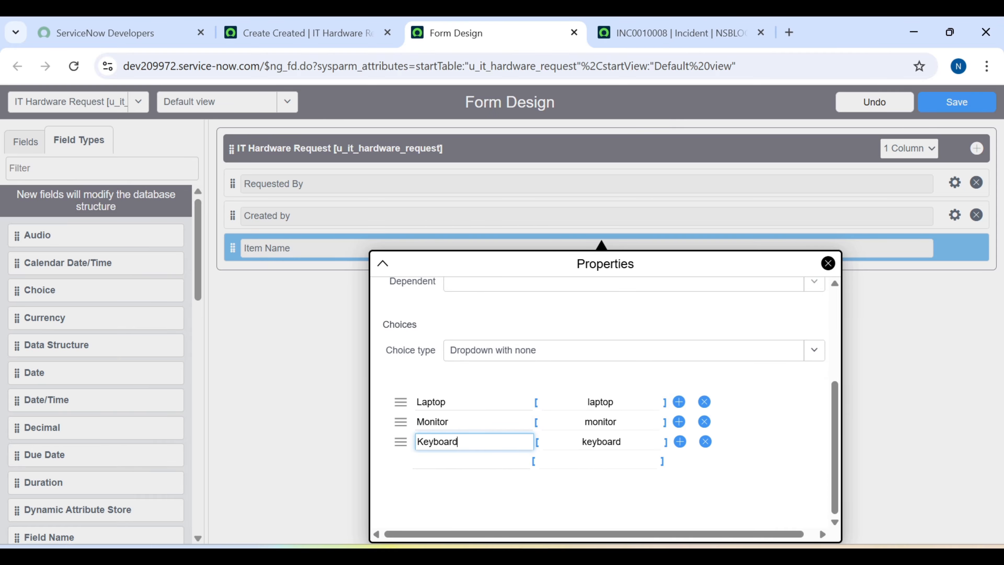
{"action": "key", "text": "Tab"}
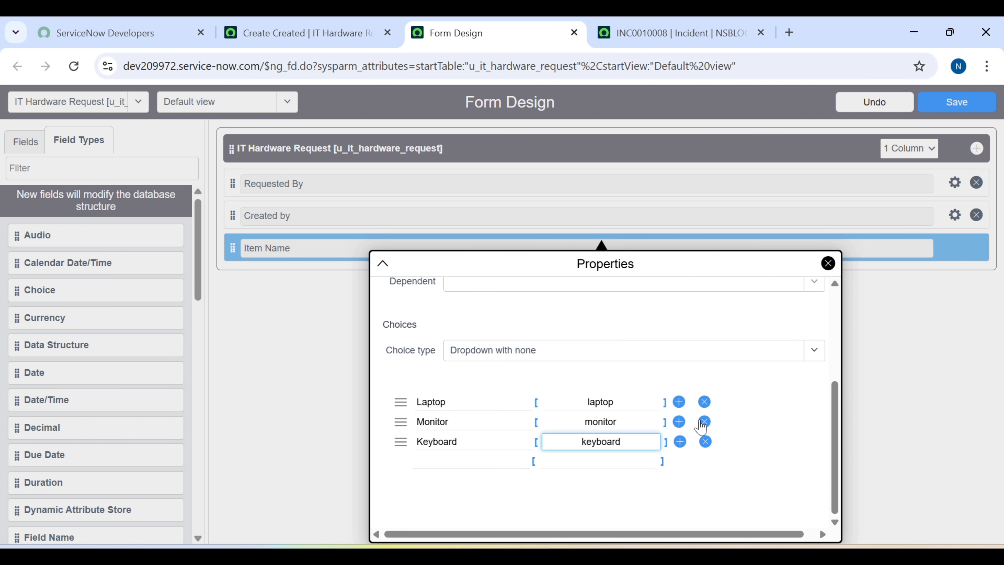
Close the Item Name field's properties and save the IT Hardware Request form design.
{"action": "scroll", "coordinate": [744, 449], "scroll_direction": "up", "scroll_amount": 4}
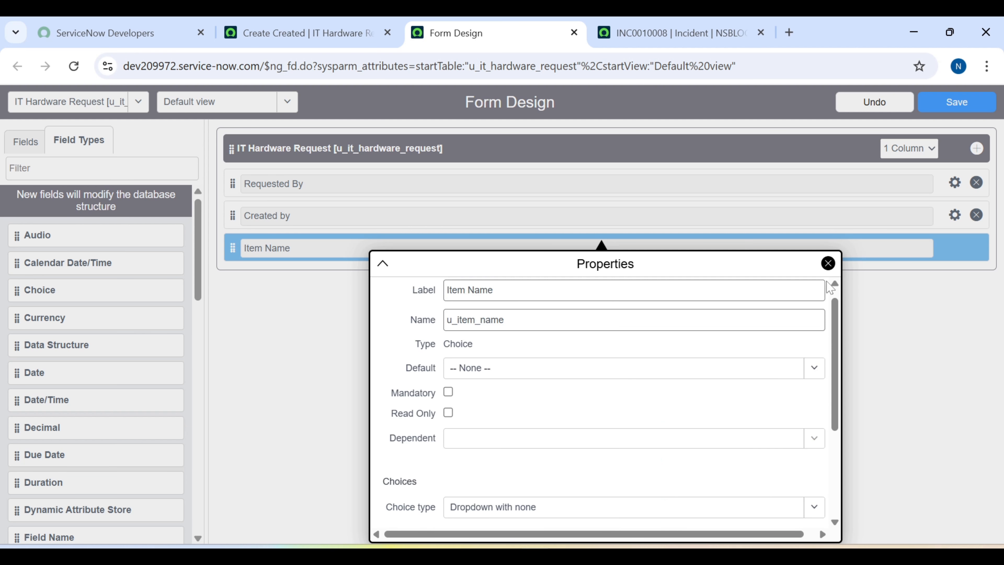
{"action": "left_click", "coordinate": [828, 263]}
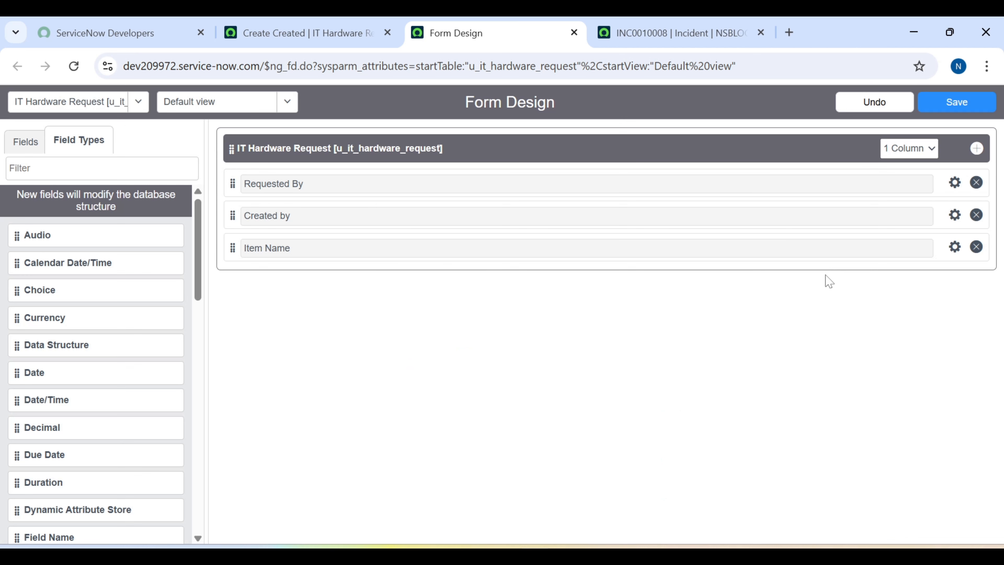
{"action": "left_click", "coordinate": [959, 102]}
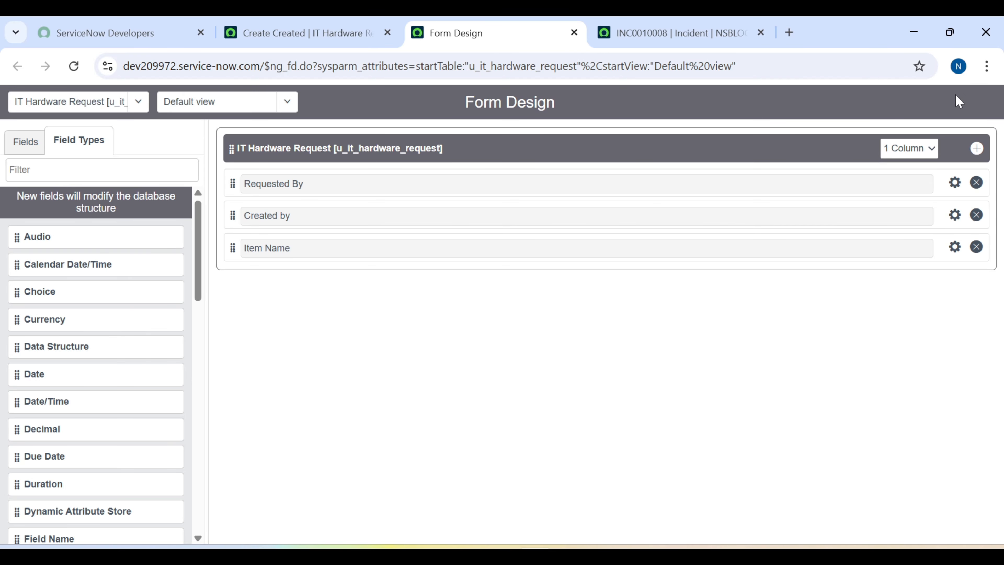
Reload the new IT Hardware Request record form and examine the choices offered by the Item Name field.
{"action": "left_click", "coordinate": [331, 40]}
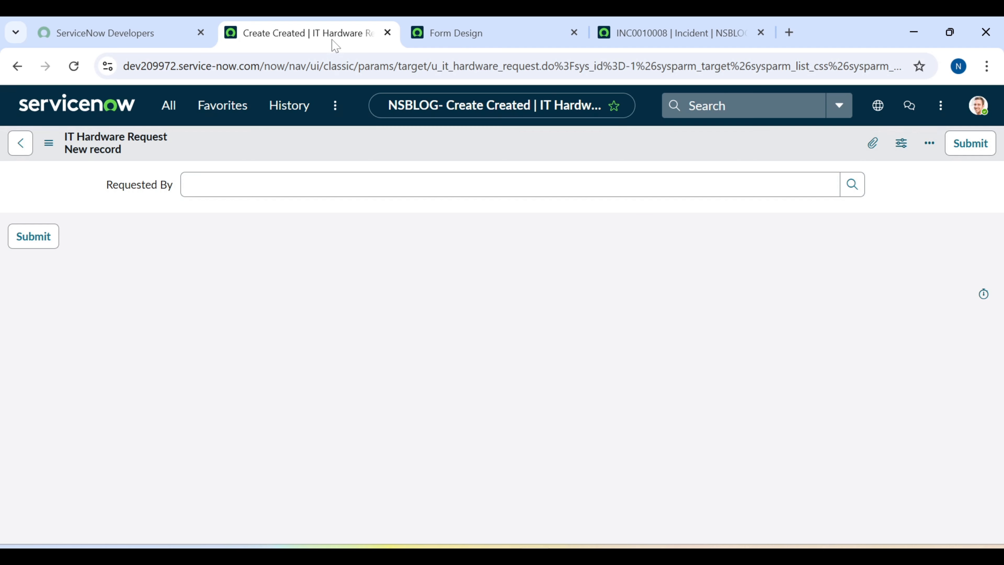
{"action": "left_click", "coordinate": [73, 66]}
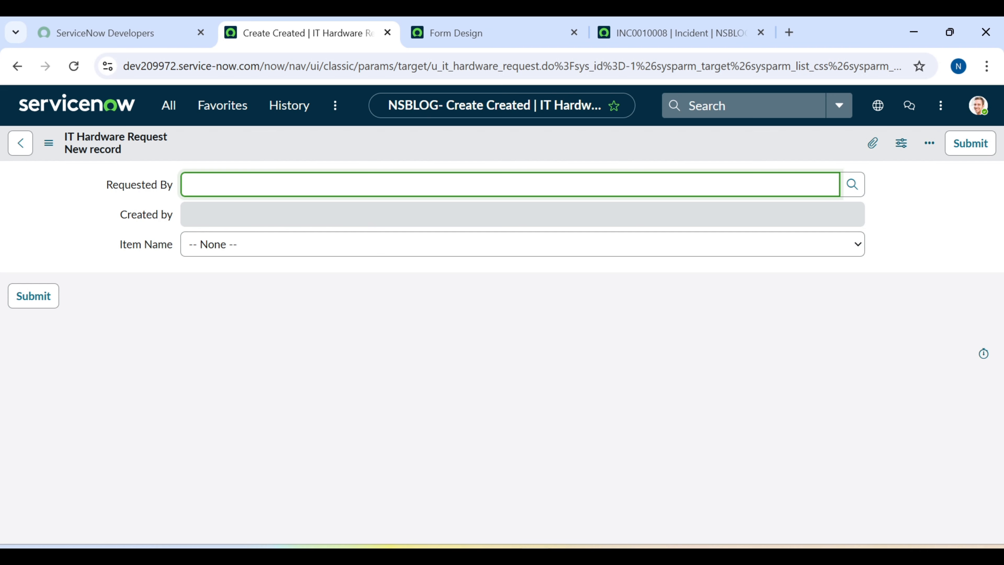
{"action": "left_click", "coordinate": [368, 249]}
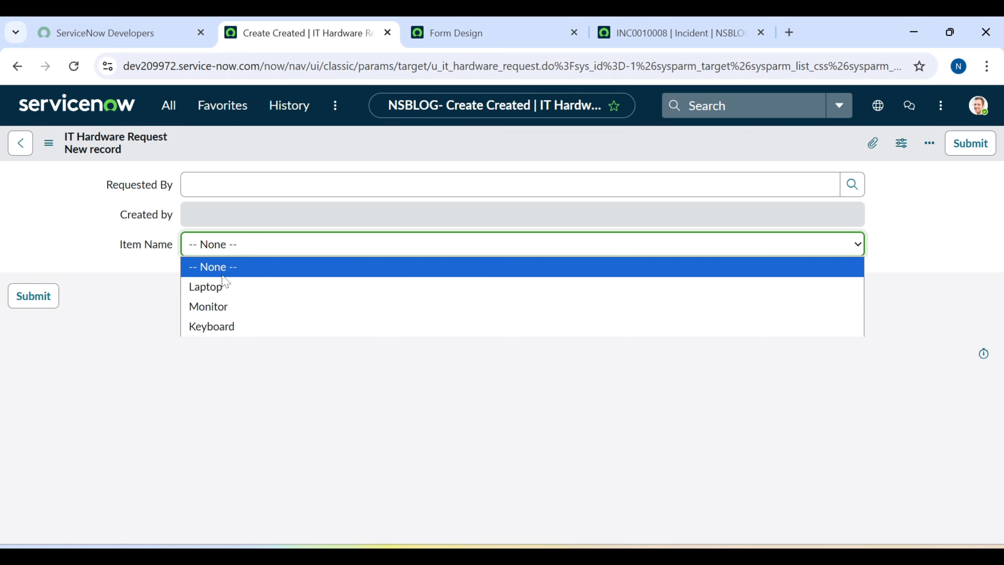
{"action": "left_click", "coordinate": [249, 264]}
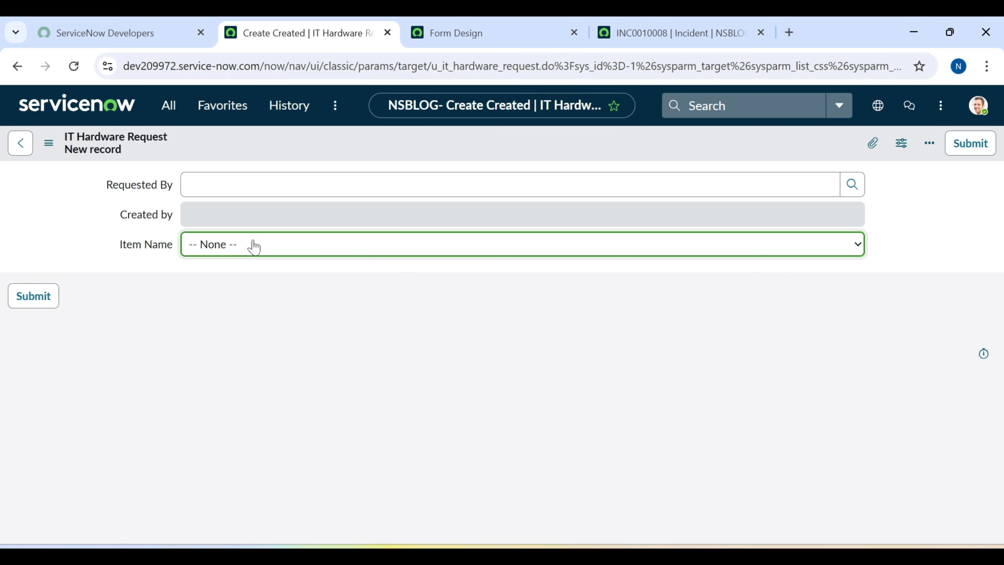
{"action": "left_click", "coordinate": [253, 246]}
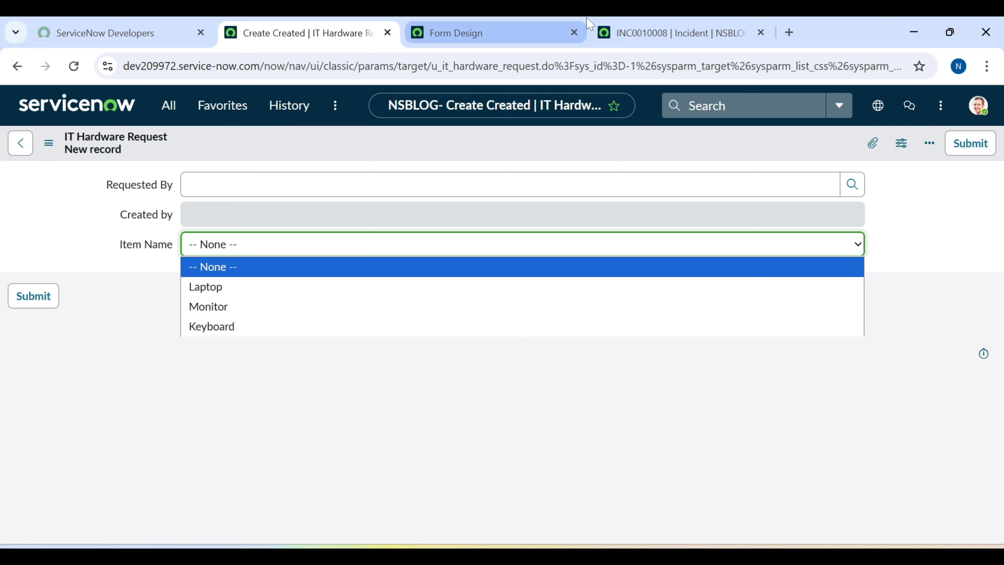
Set the Item Name field's choice type to None in Form Design and save the form design.
{"action": "left_click", "coordinate": [518, 29]}
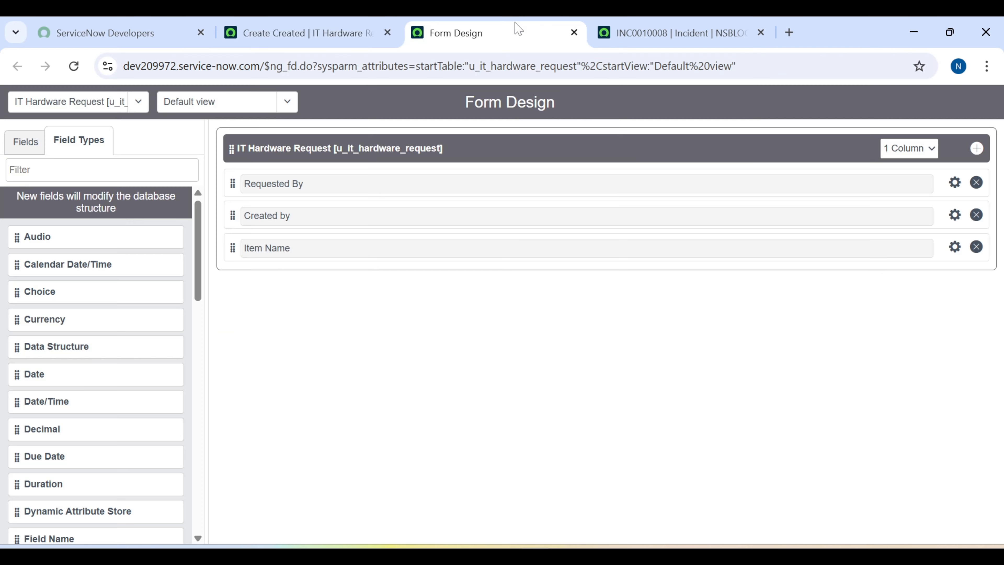
{"action": "left_click", "coordinate": [955, 247]}
{"action": "scroll", "coordinate": [544, 410], "scroll_direction": "down", "scroll_amount": 2}
{"action": "left_click", "coordinate": [558, 422]}
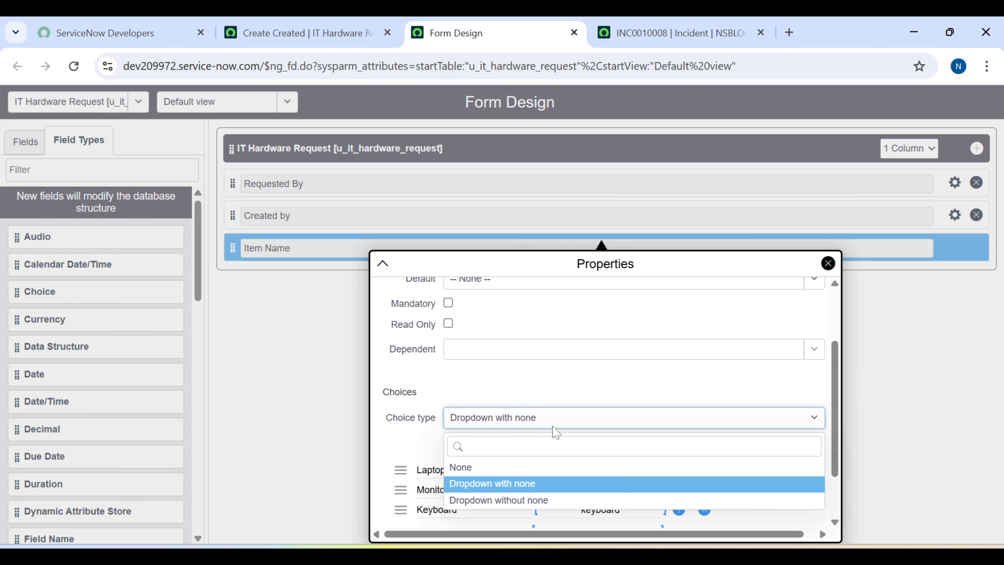
{"action": "left_click", "coordinate": [516, 470]}
{"action": "scroll", "coordinate": [516, 475], "scroll_direction": "down", "scroll_amount": 3}
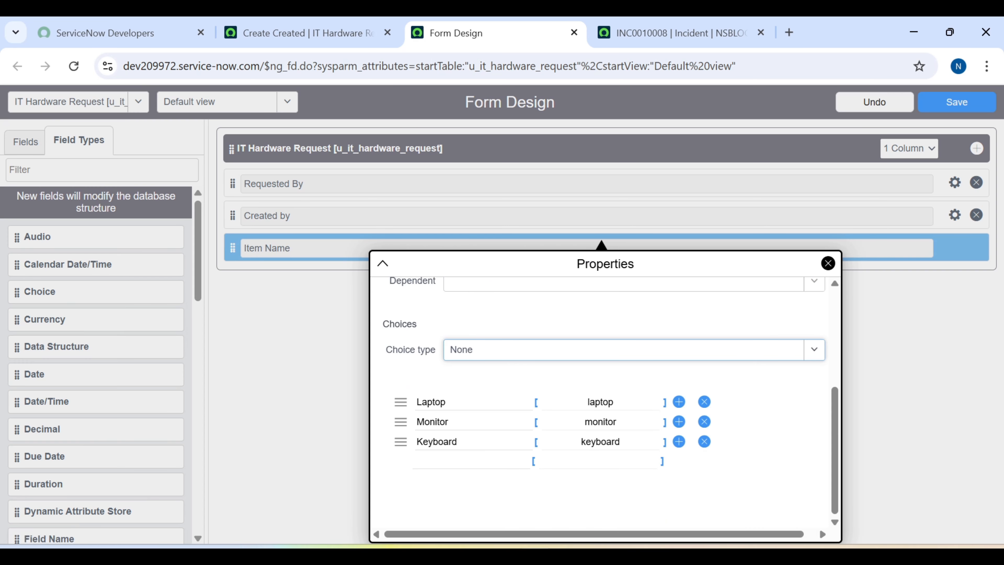
{"action": "left_click", "coordinate": [828, 263]}
{"action": "left_click", "coordinate": [964, 113]}
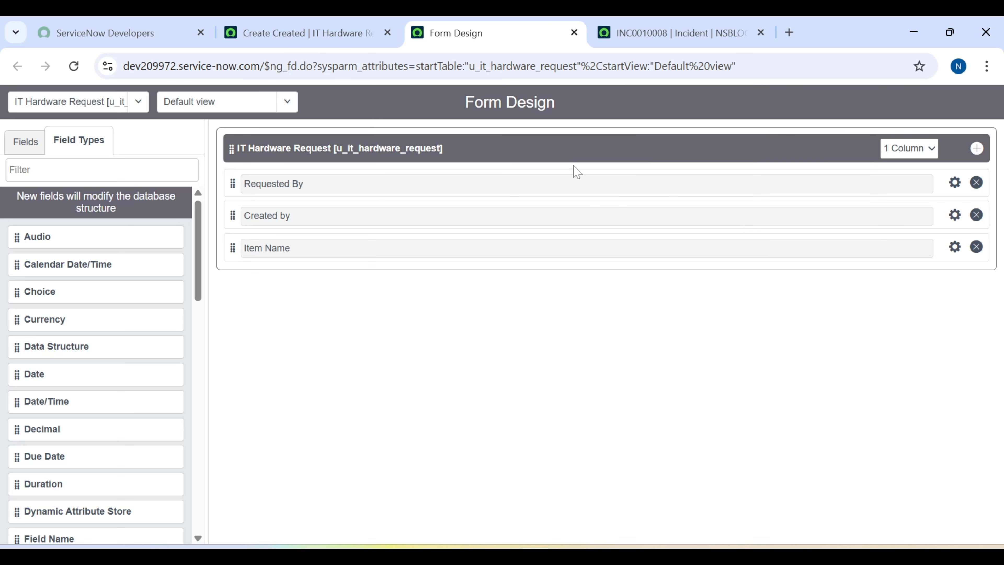
Reload the new IT Hardware Request record form and check how the Item Name field accepts input.
{"action": "left_click", "coordinate": [253, 33]}
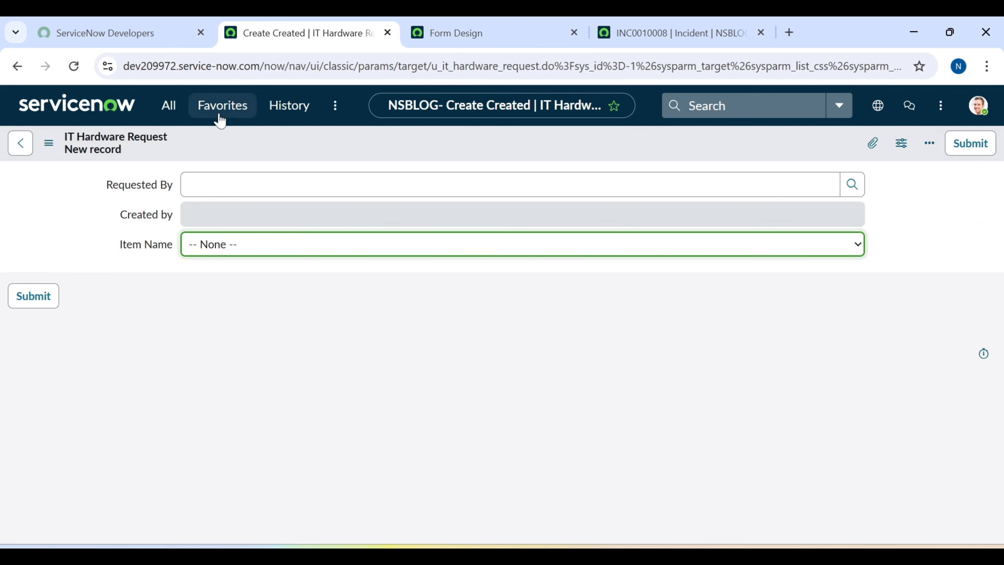
{"action": "left_click", "coordinate": [73, 66]}
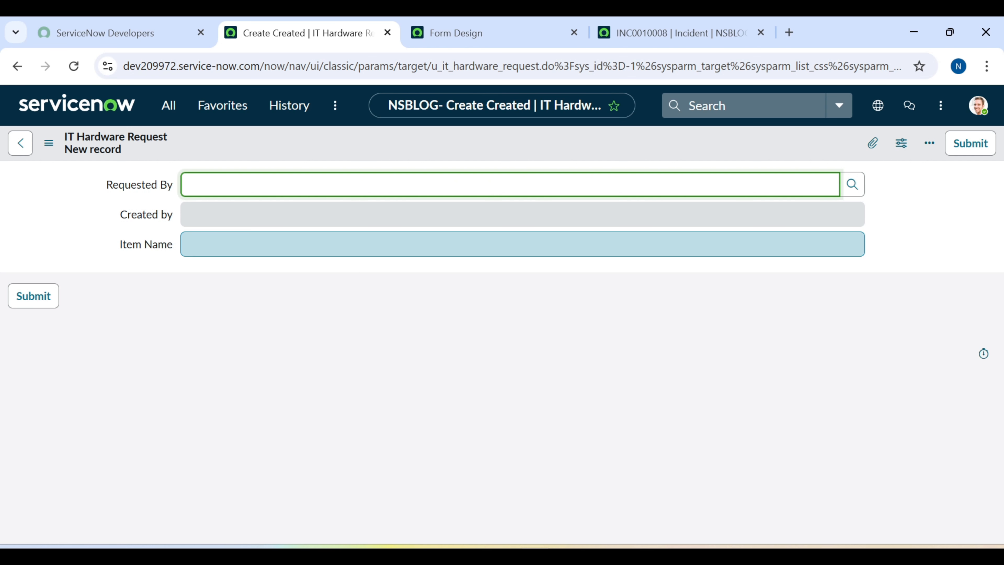
{"action": "left_click", "coordinate": [186, 244]}
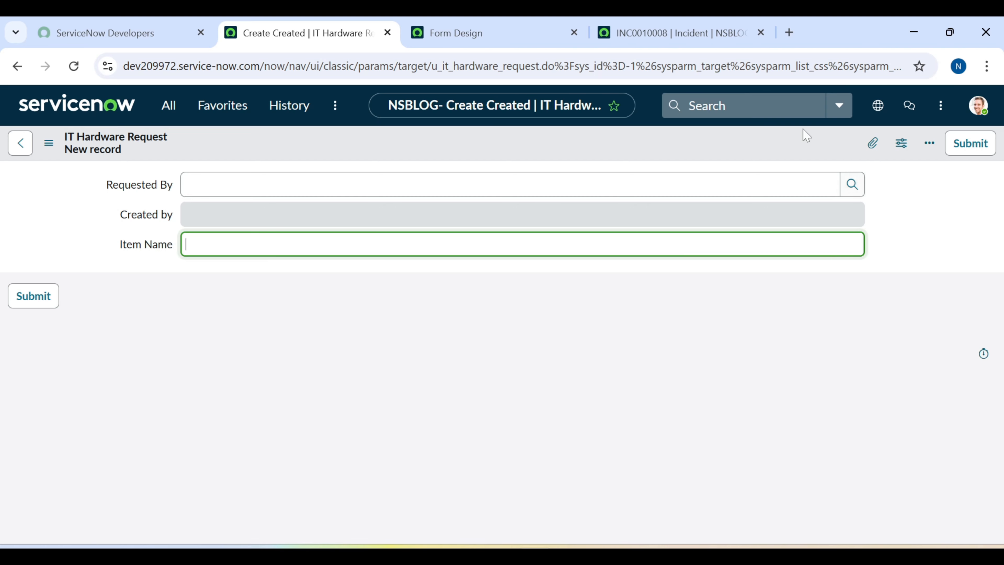
Set the Item Name field's choice type to Dropdown without none in Form Design and save the form design.
{"action": "left_click", "coordinate": [708, 28]}
{"action": "left_click", "coordinate": [554, 32]}
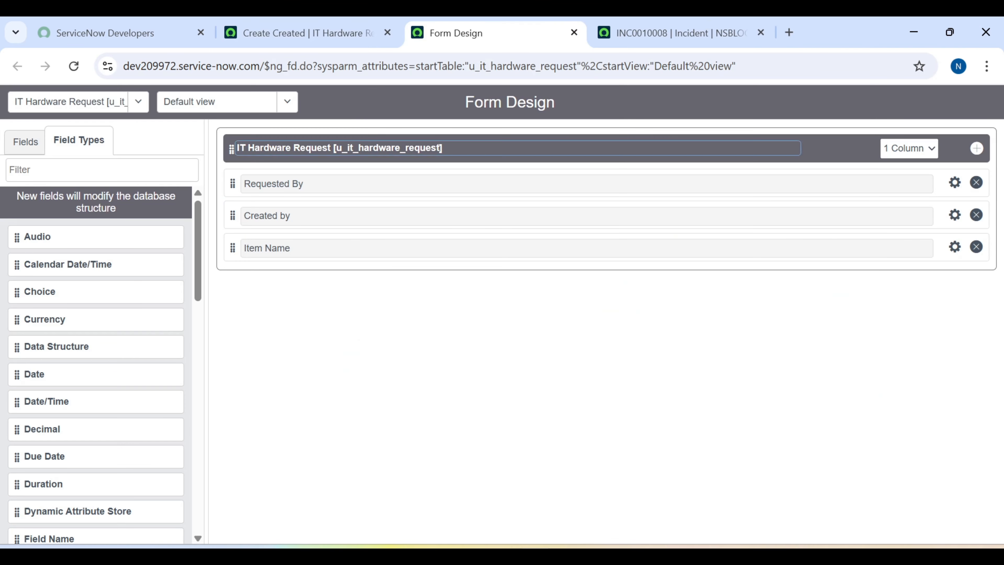
{"action": "left_click", "coordinate": [954, 248]}
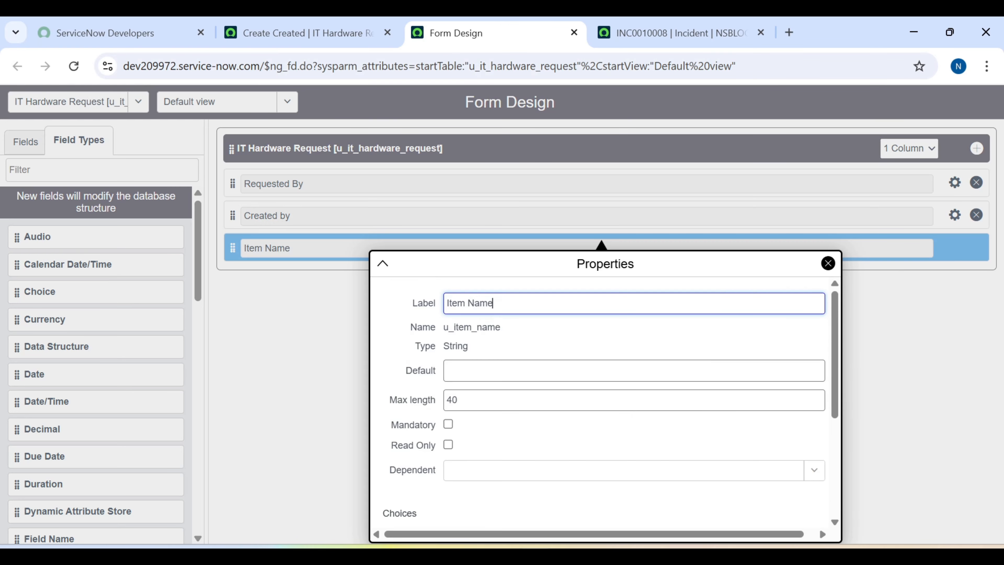
{"action": "left_click", "coordinate": [522, 354]}
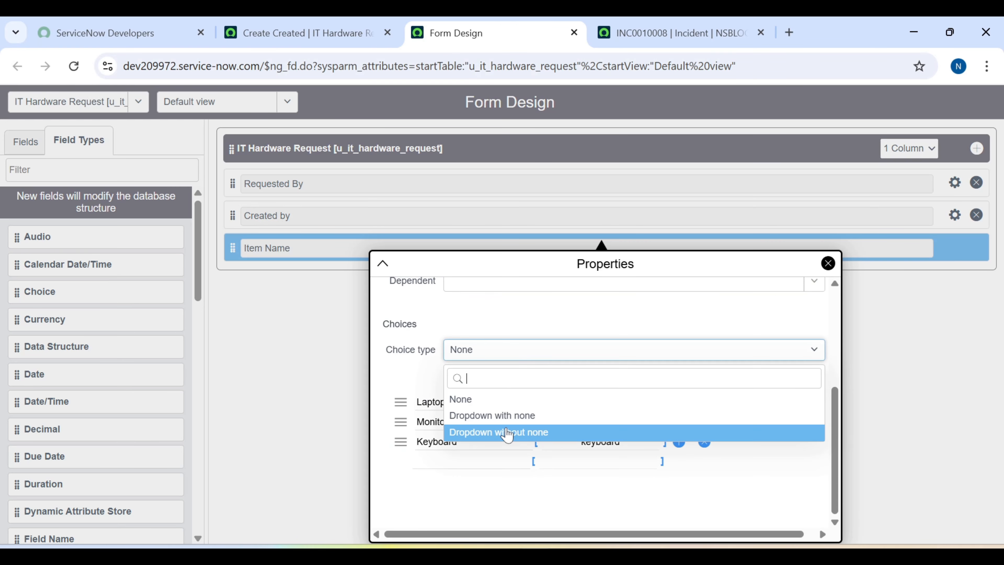
{"action": "left_click", "coordinate": [511, 433]}
{"action": "scroll", "coordinate": [532, 394], "scroll_direction": "up", "scroll_amount": 4}
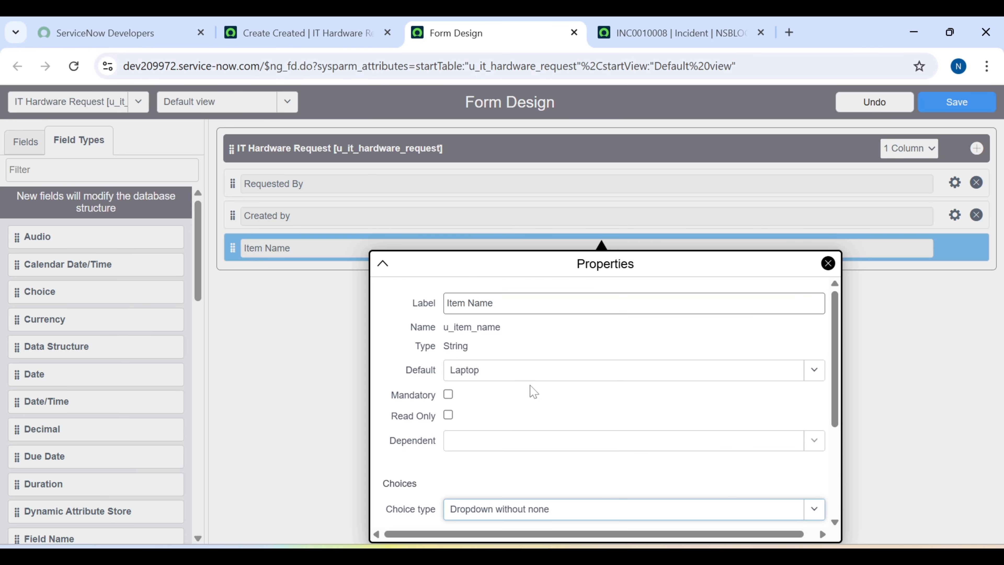
{"action": "left_click", "coordinate": [827, 264]}
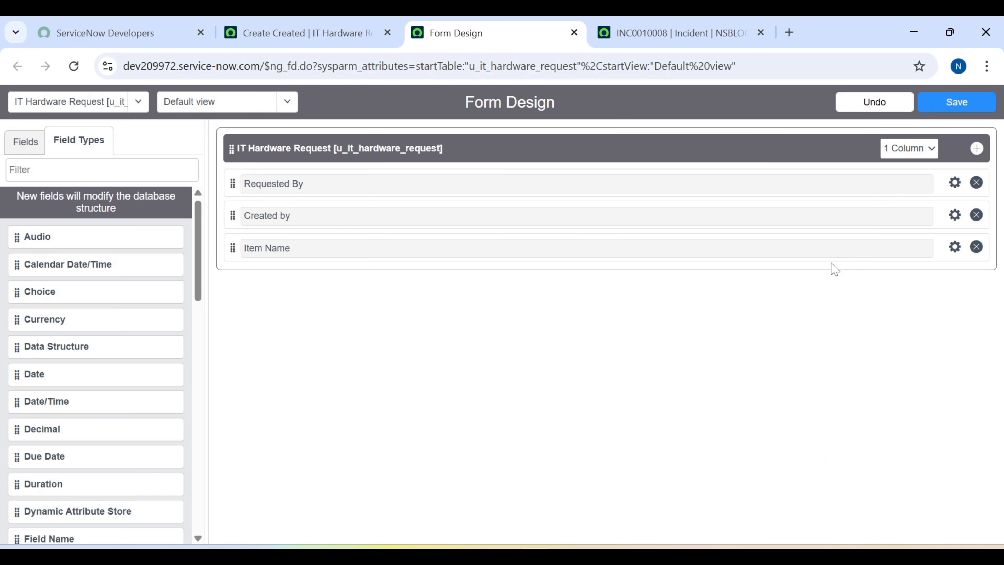
{"action": "left_click", "coordinate": [928, 106]}
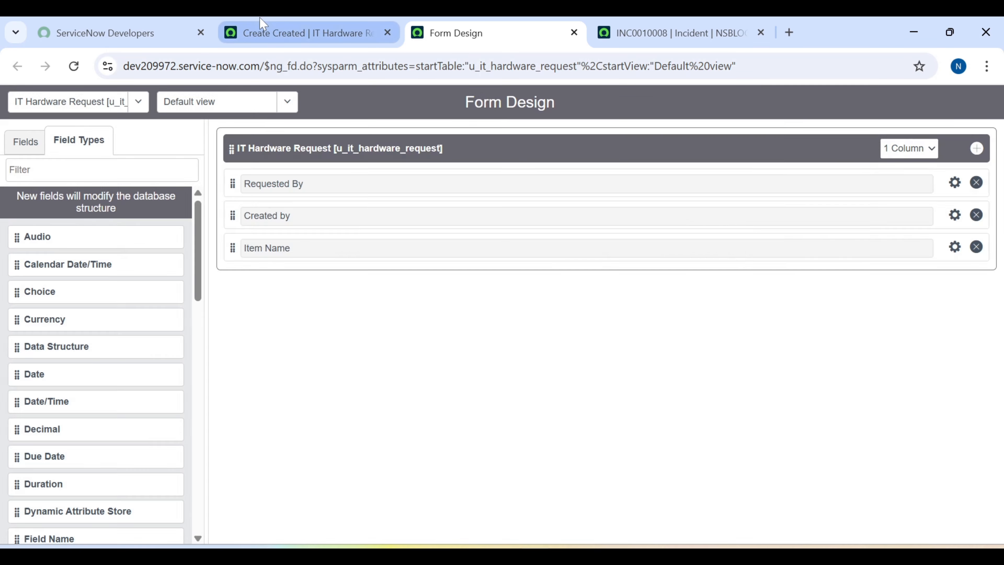
Refresh the new IT Hardware Request record form and review the Item Name field's default and choices.
{"action": "left_click", "coordinate": [264, 34]}
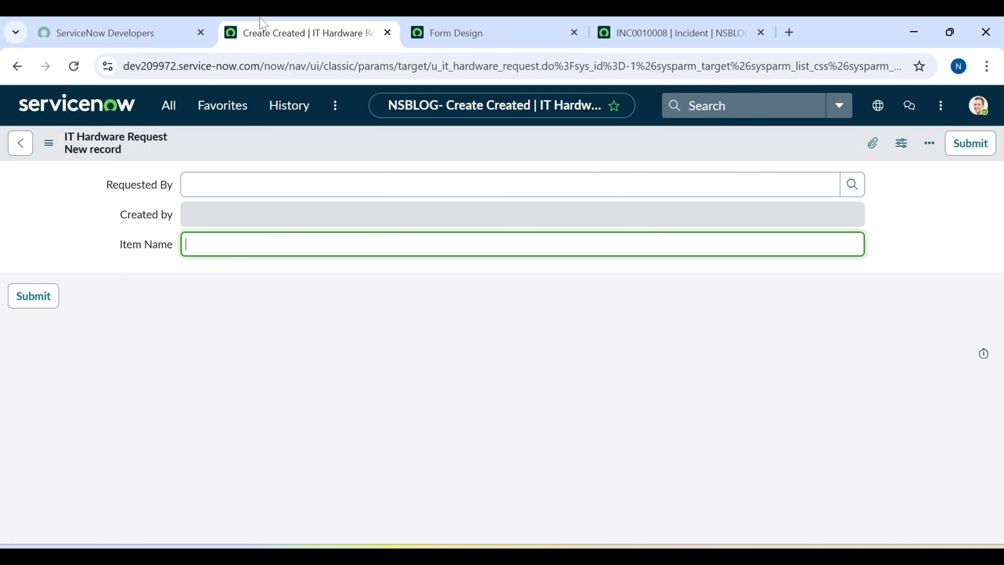
{"action": "left_click", "coordinate": [74, 66]}
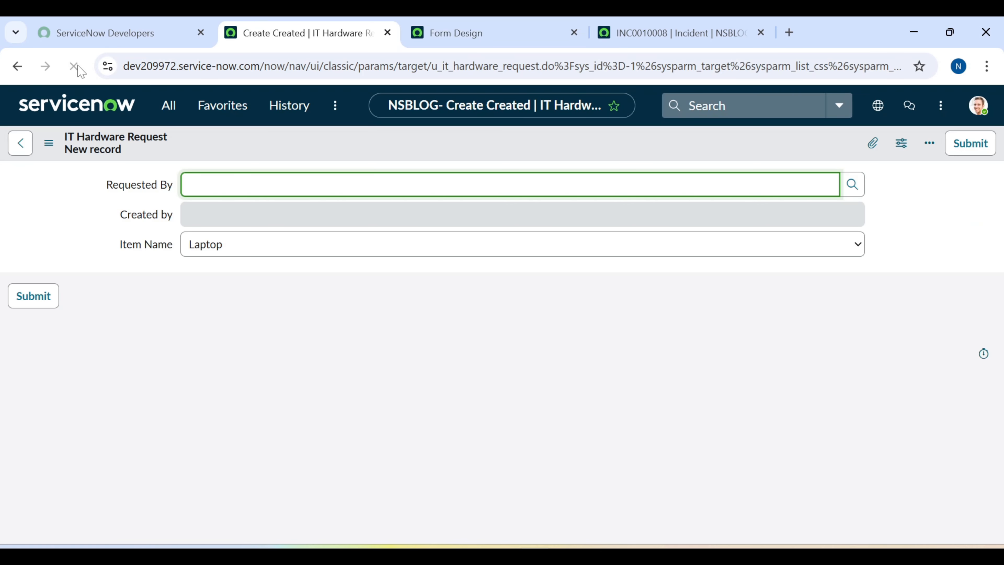
{"action": "left_click", "coordinate": [237, 252]}
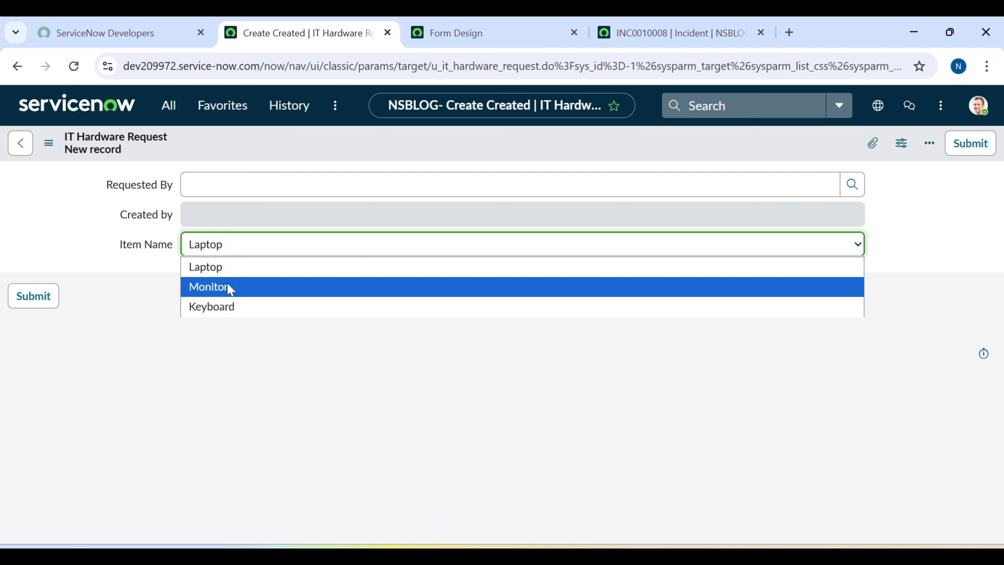
{"action": "left_click", "coordinate": [355, 337]}
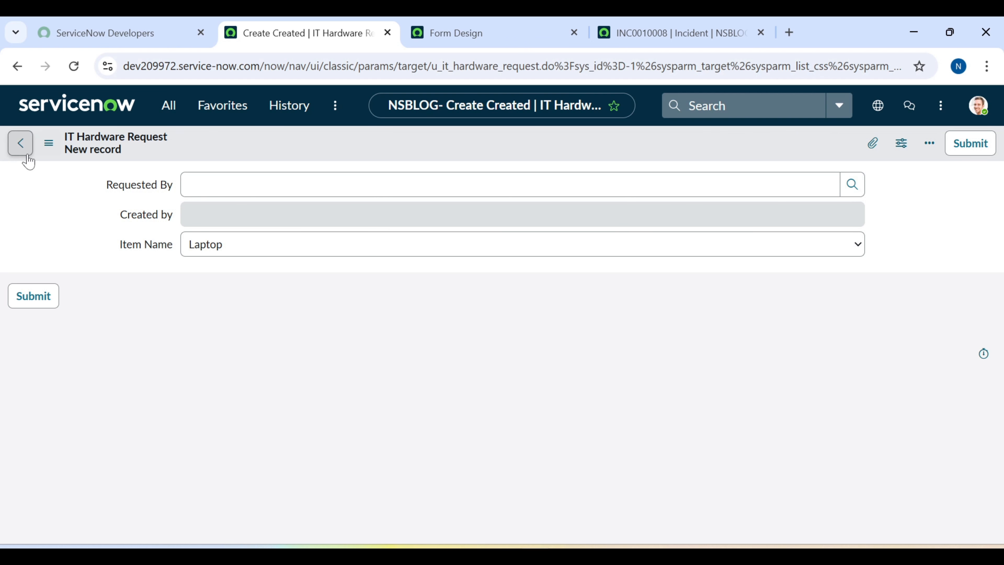
Reopen the IT Hardware Requests list from the favorites, start a new record, and inspect its Item Name choices.
{"action": "left_click", "coordinate": [20, 143]}
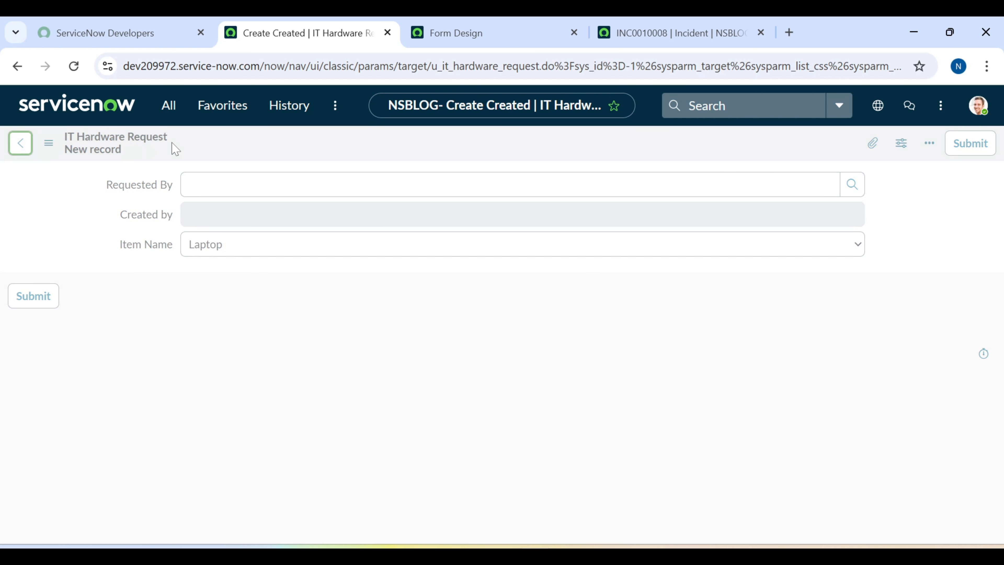
{"action": "left_click", "coordinate": [220, 114]}
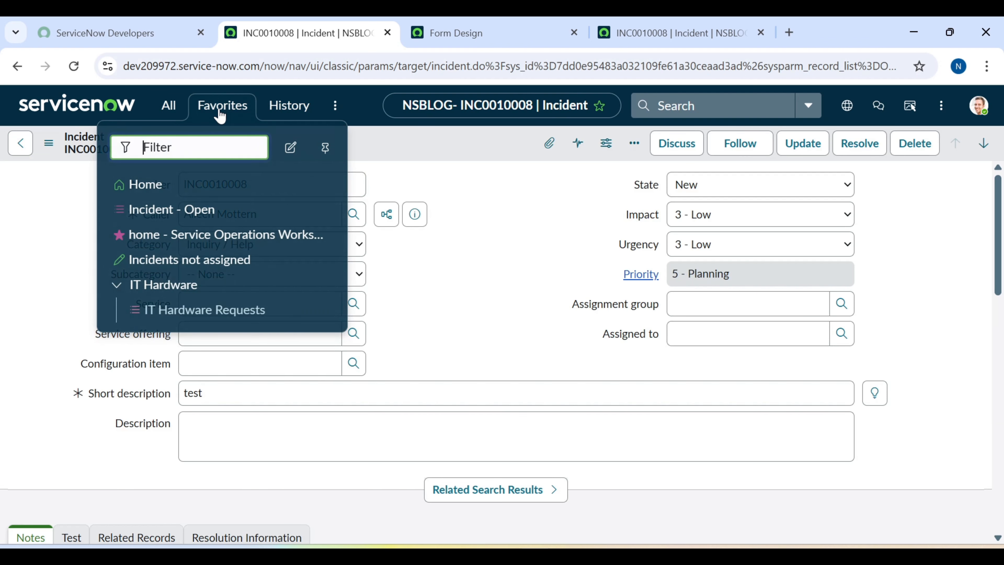
{"action": "left_click", "coordinate": [182, 310]}
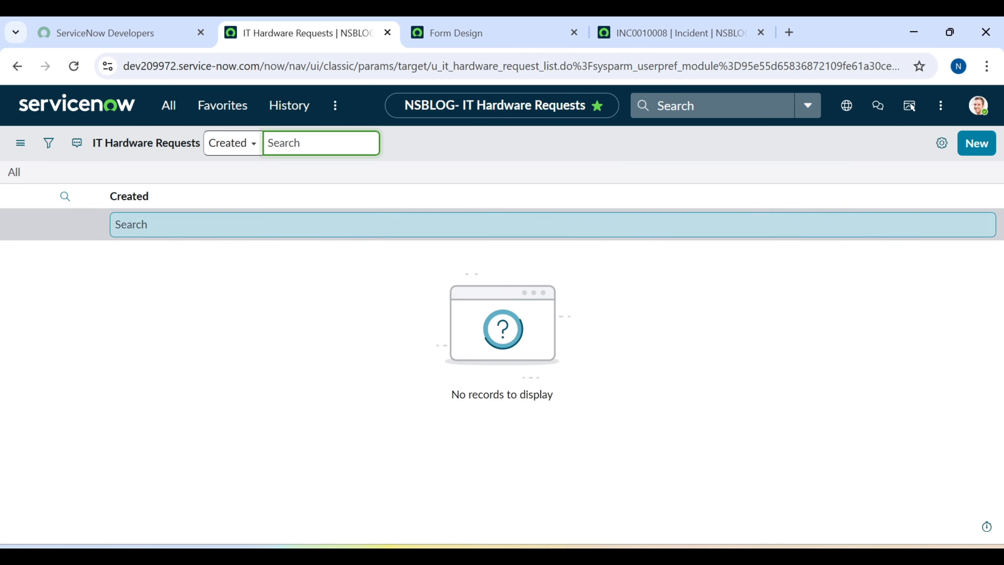
{"action": "left_click", "coordinate": [966, 151]}
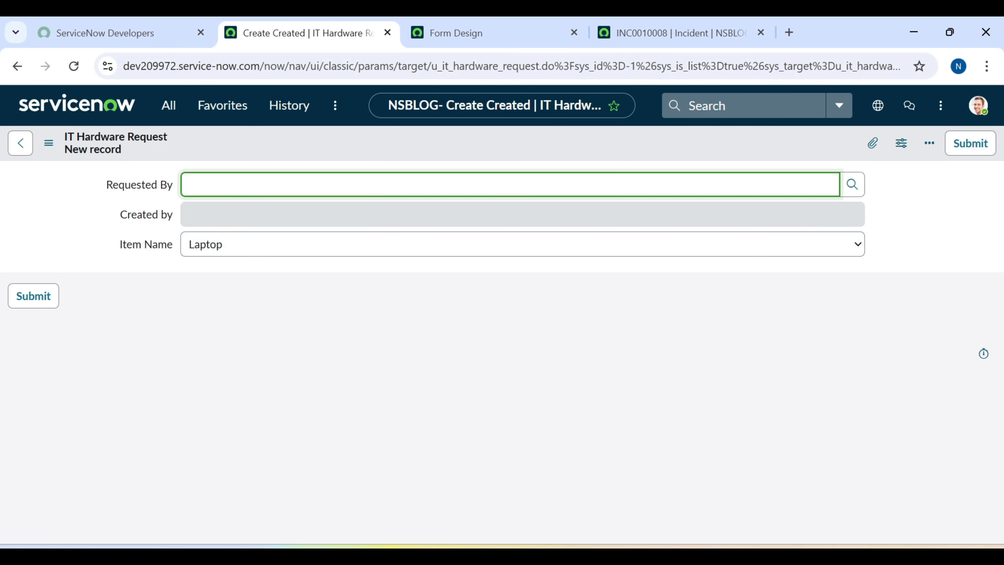
{"action": "left_click", "coordinate": [565, 244]}
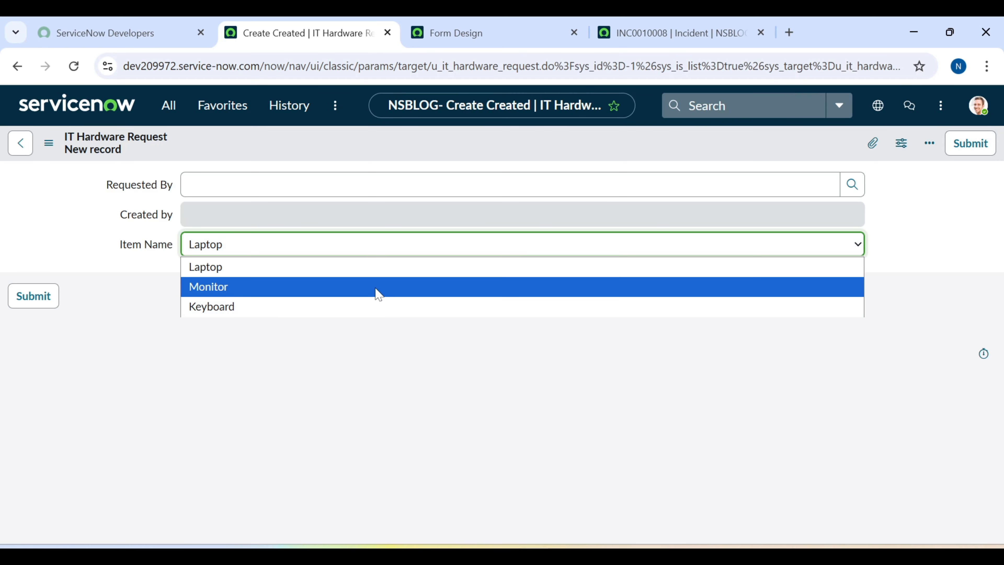
{"action": "left_click", "coordinate": [589, 385]}
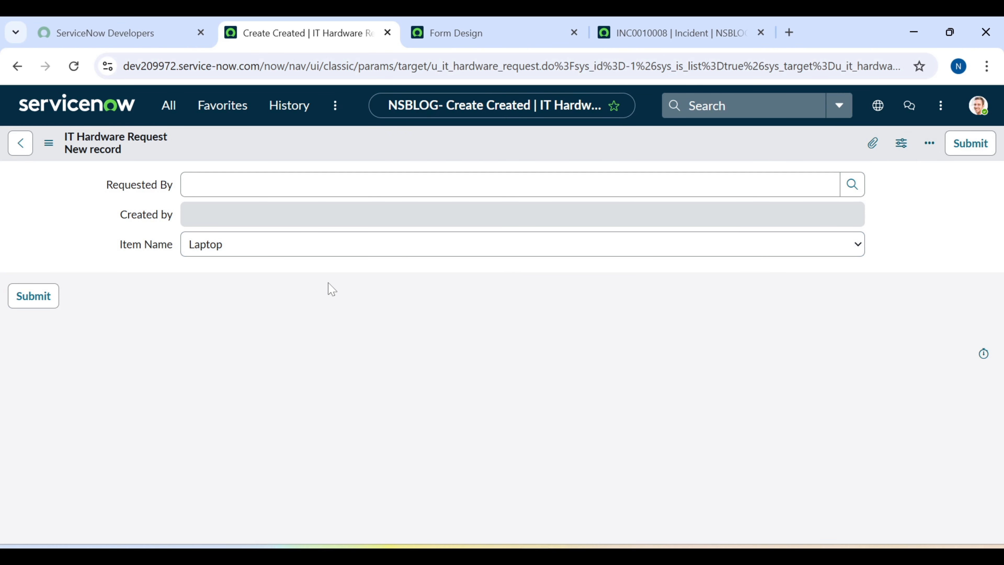
{"action": "left_click", "coordinate": [384, 254]}
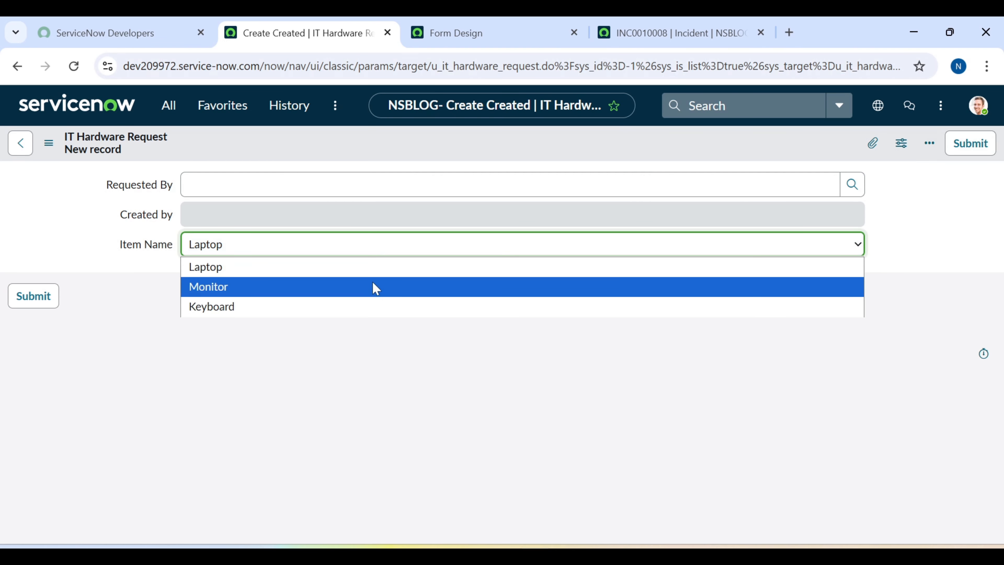
Set the Item Name field's choice type to Dropdown with none in Form Design and save the form design.
{"action": "left_click", "coordinate": [517, 37]}
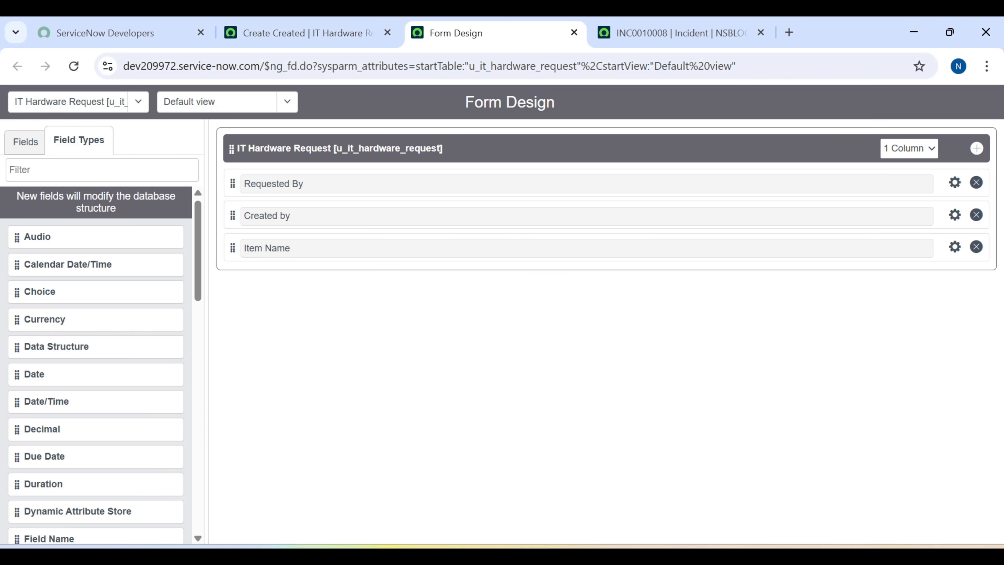
{"action": "left_click", "coordinate": [955, 246]}
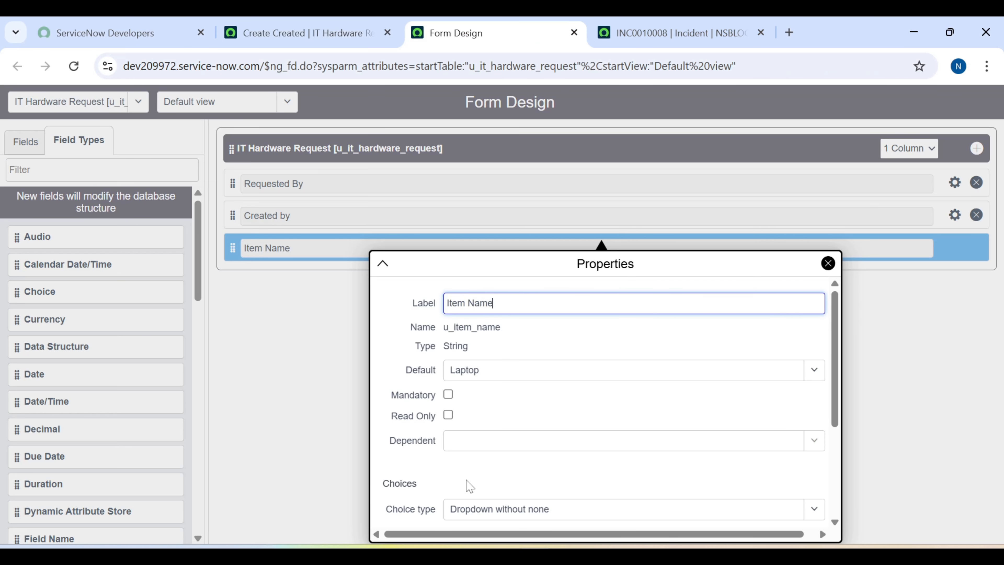
{"action": "scroll", "coordinate": [469, 485], "scroll_direction": "down", "scroll_amount": 4}
{"action": "left_click", "coordinate": [518, 354]}
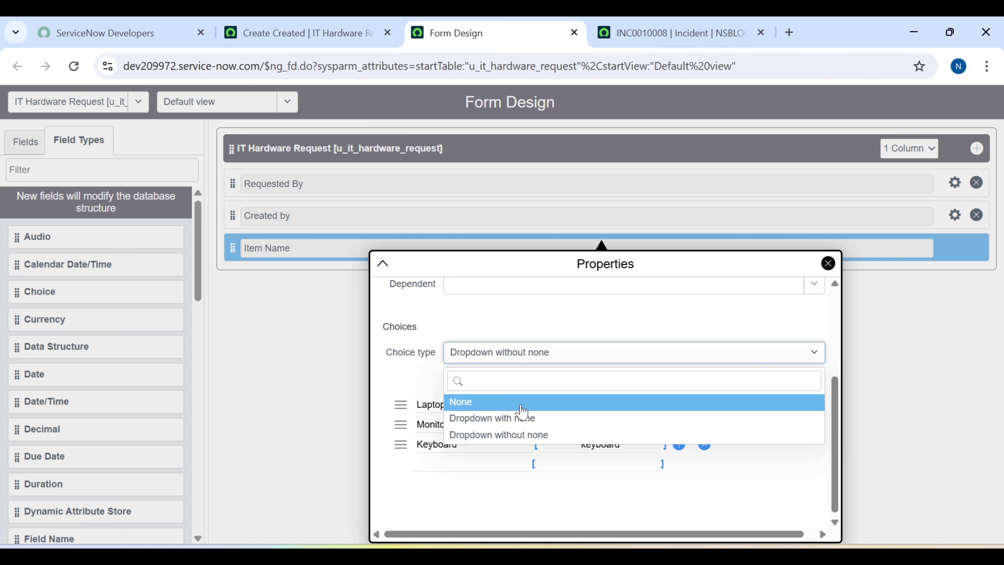
{"action": "left_click", "coordinate": [521, 423]}
{"action": "left_click", "coordinate": [828, 263]}
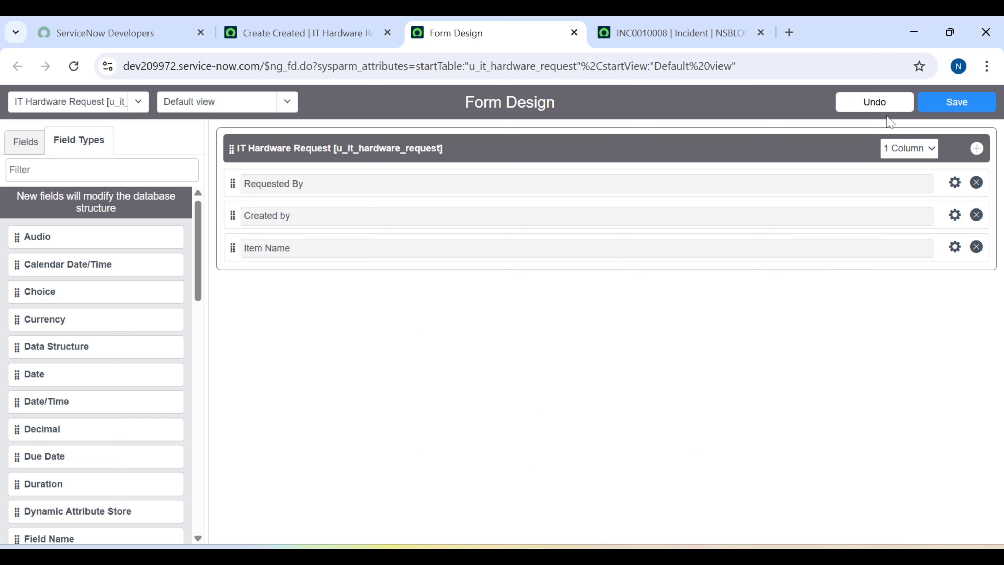
{"action": "left_click", "coordinate": [950, 101]}
Refresh the new IT Hardware Request record form and try the Item Name choices, leaving the field on None.
{"action": "left_click", "coordinate": [306, 24]}
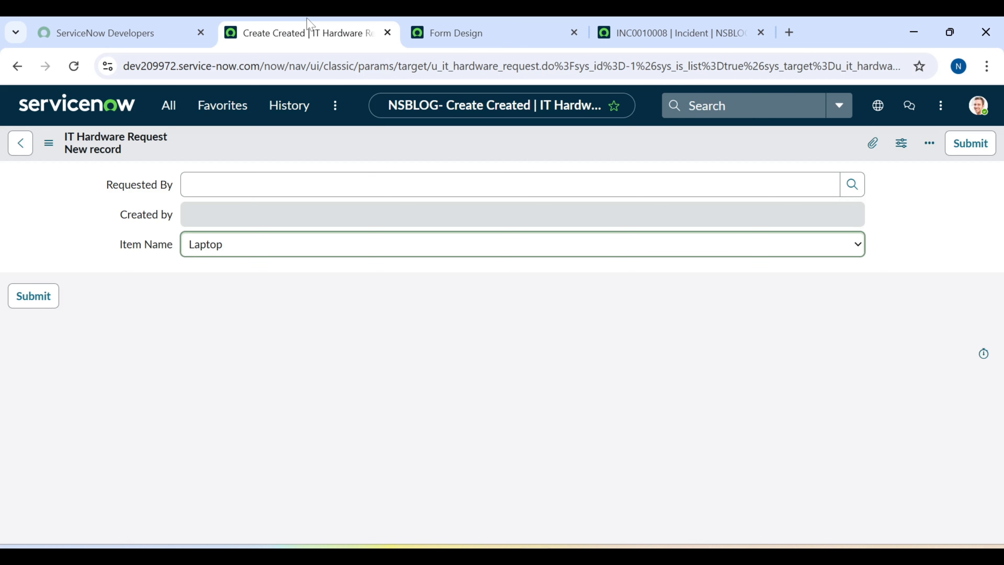
{"action": "left_click", "coordinate": [74, 66]}
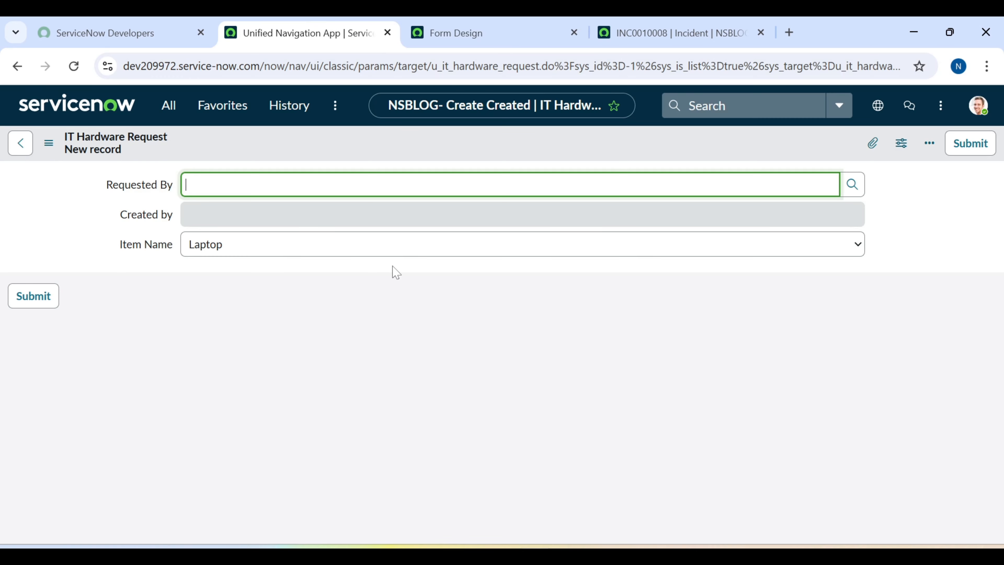
{"action": "left_click", "coordinate": [396, 254]}
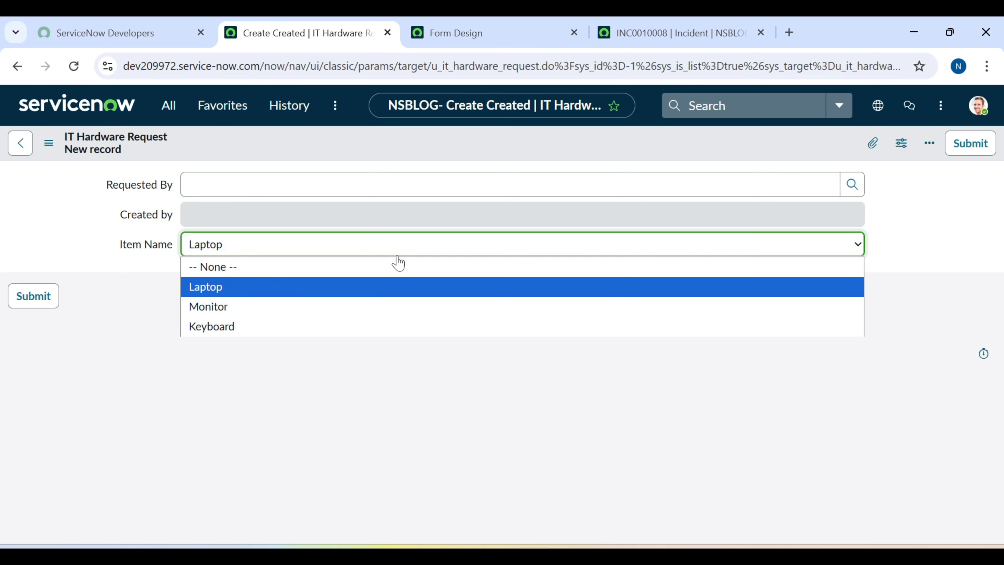
{"action": "left_click", "coordinate": [372, 267]}
{"action": "left_click", "coordinate": [395, 253]}
{"action": "left_click", "coordinate": [361, 291]}
{"action": "left_click", "coordinate": [366, 247]}
{"action": "left_click", "coordinate": [362, 271]}
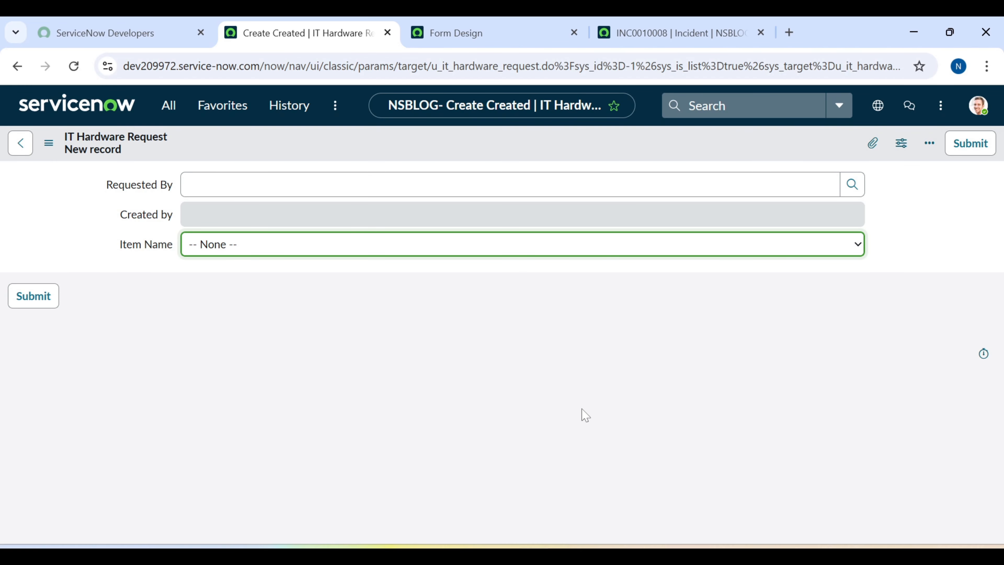
Check the field plan in the Notepad notes for the Quantity (Integer) entry, and return to the record form.
{"action": "left_click", "coordinate": [570, 554]}
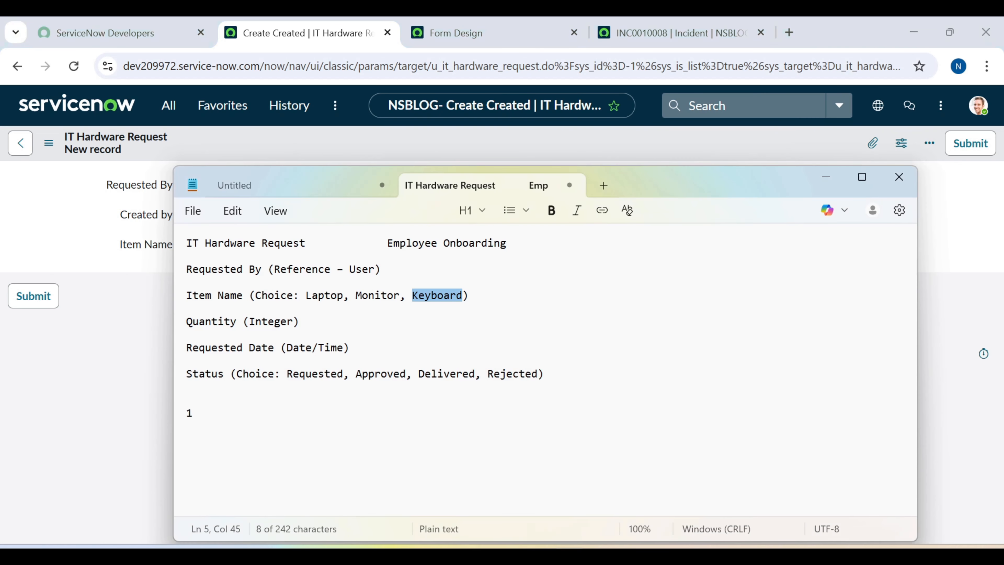
{"action": "mouse_move", "coordinate": [199, 322]}
{"action": "left_mouse_down"}
{"action": "mouse_move", "coordinate": [230, 322]}
{"action": "mouse_move", "coordinate": [187, 311]}
{"action": "left_mouse_up"}
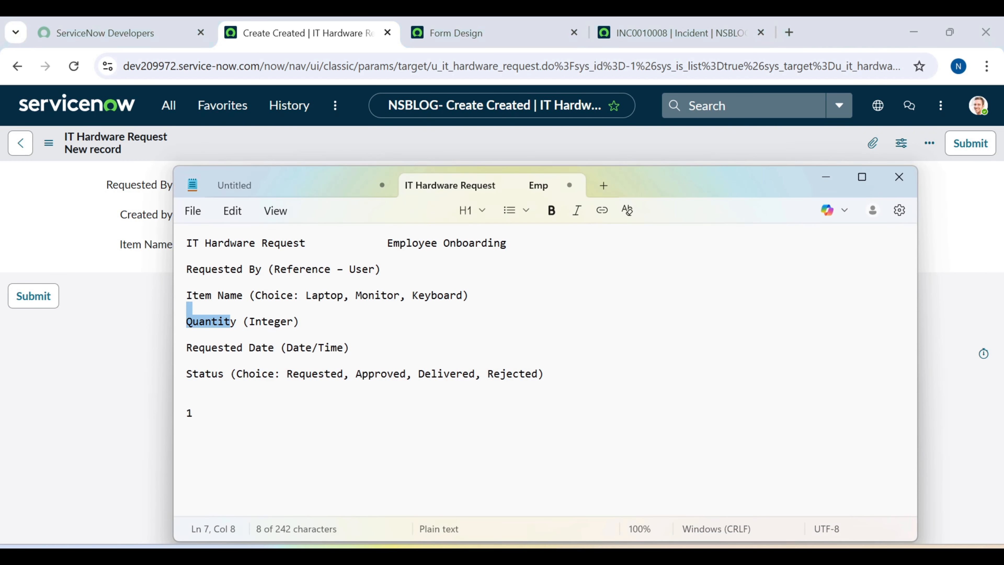
{"action": "left_click", "coordinate": [826, 178]}
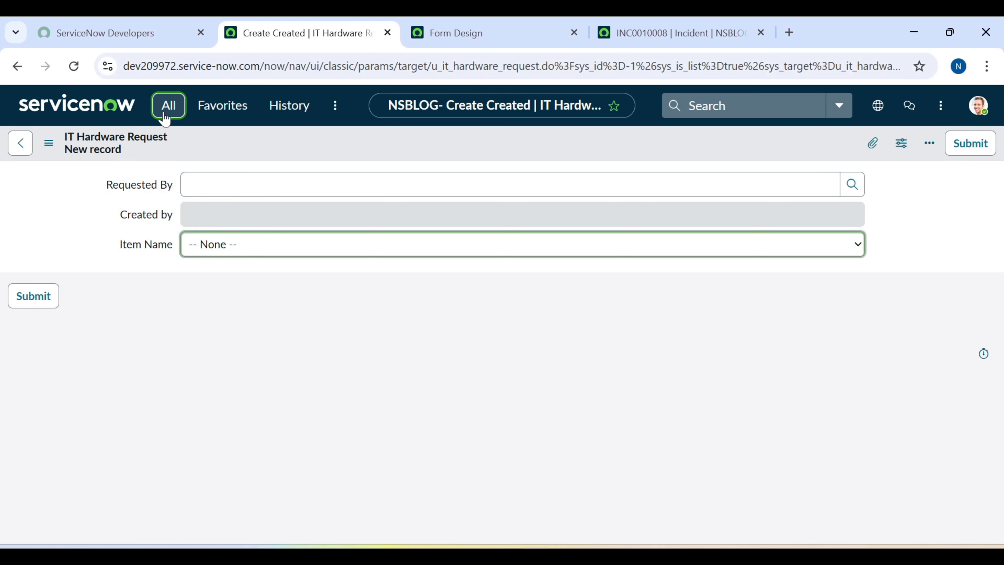
Open the IT Hardware Request table's configuration from the record form, leaving the unsaved record.
{"action": "left_click", "coordinate": [164, 115]}
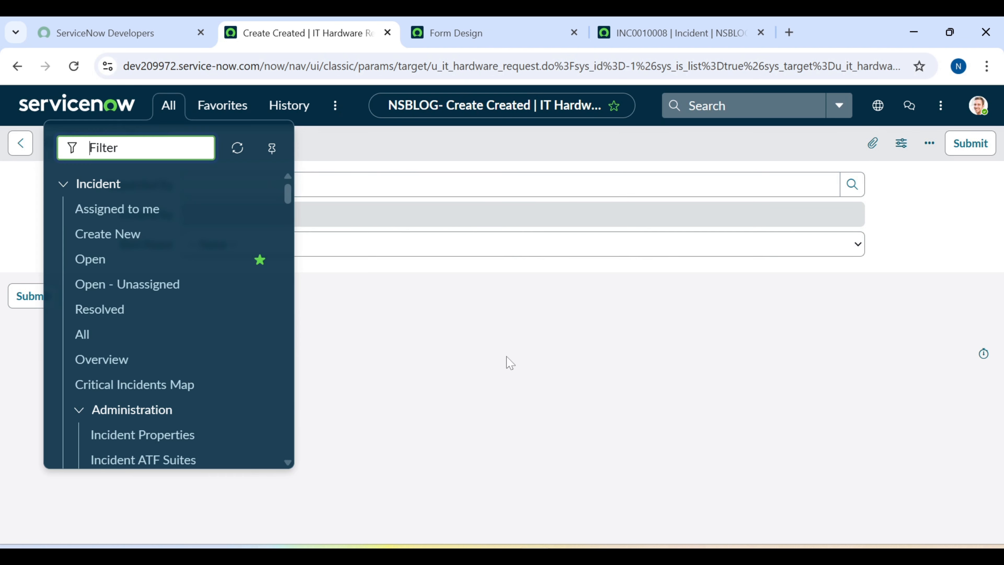
{"action": "left_click", "coordinate": [510, 309]}
{"action": "right_click", "coordinate": [381, 142]}
{"action": "mouse_move", "coordinate": [442, 174]}
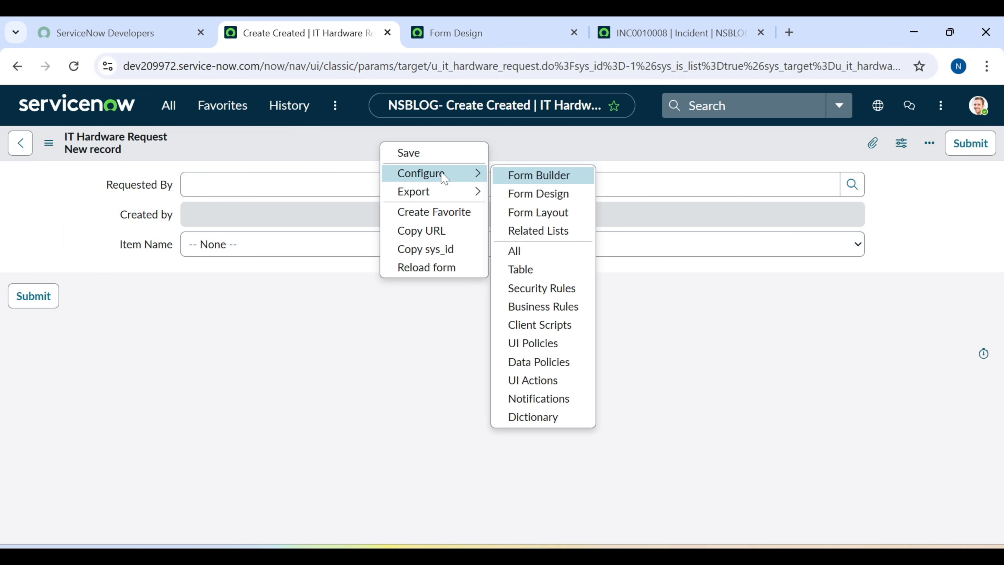
{"action": "left_click", "coordinate": [521, 269]}
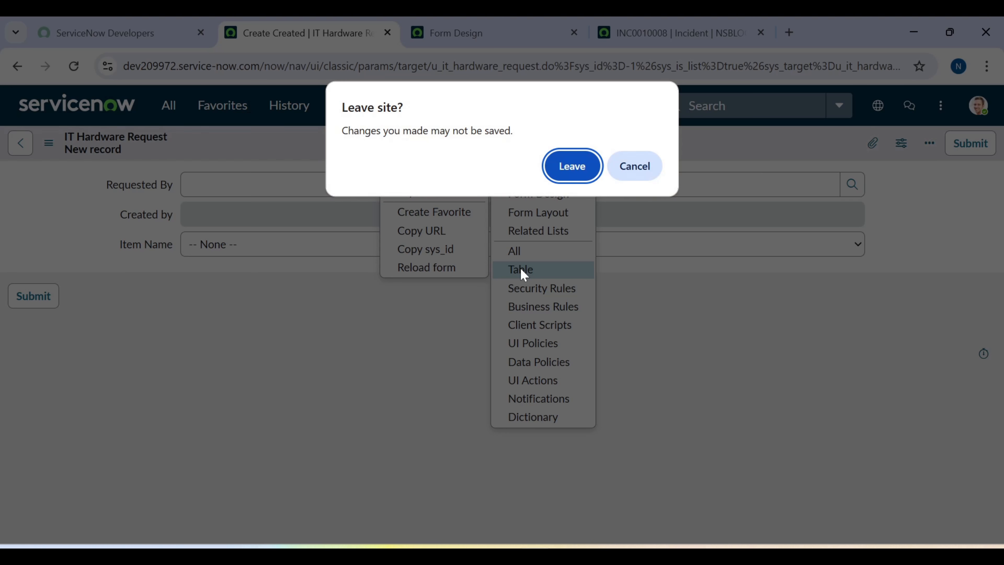
{"action": "left_click", "coordinate": [573, 170]}
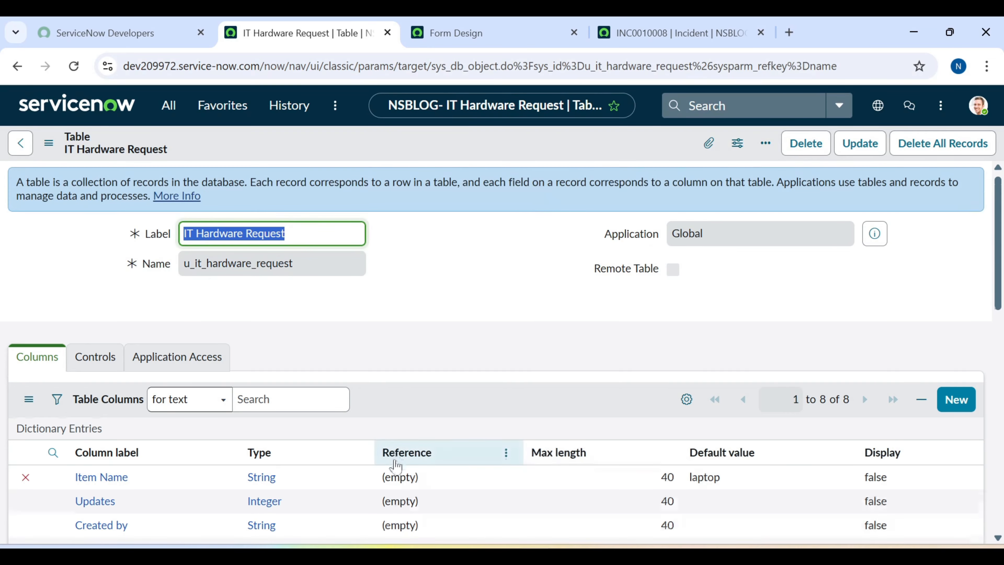
Review the table's existing column definitions, including the deletion option for the custom Requested By column.
{"action": "scroll", "coordinate": [395, 455], "scroll_direction": "down", "scroll_amount": 7}
{"action": "left_click", "coordinate": [87, 418]}
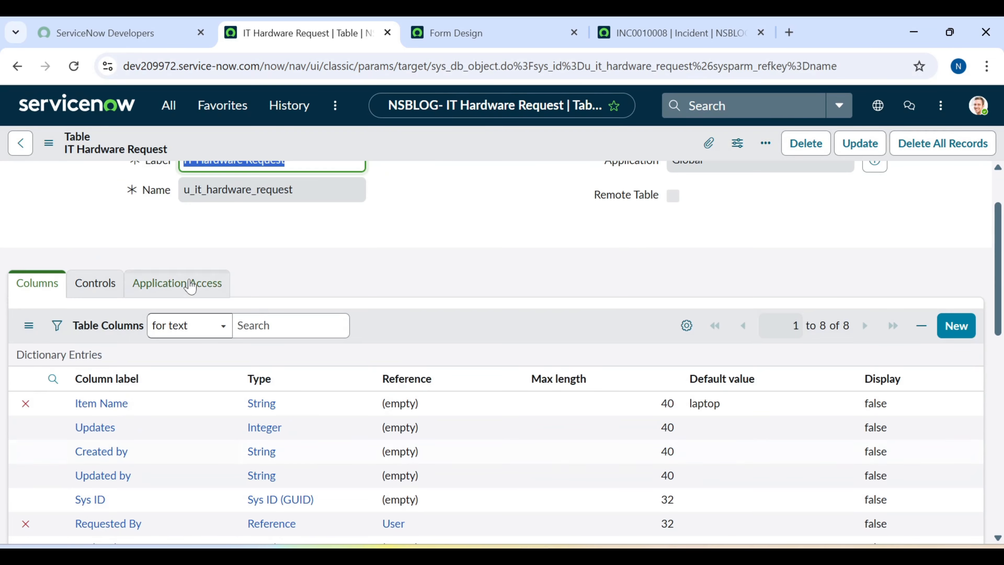
{"action": "scroll", "coordinate": [194, 435], "scroll_direction": "down", "scroll_amount": 5}
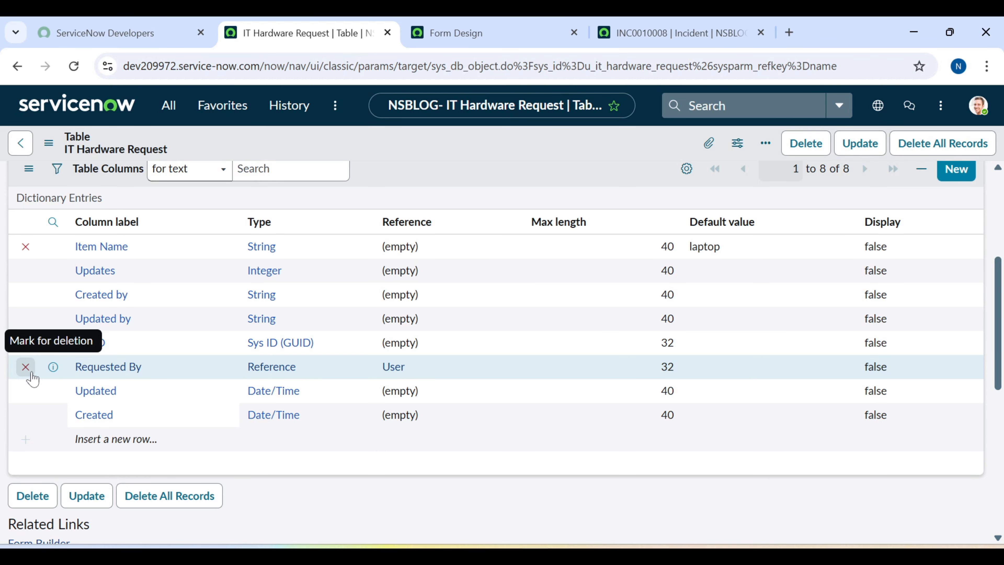
{"action": "left_click", "coordinate": [134, 379]}
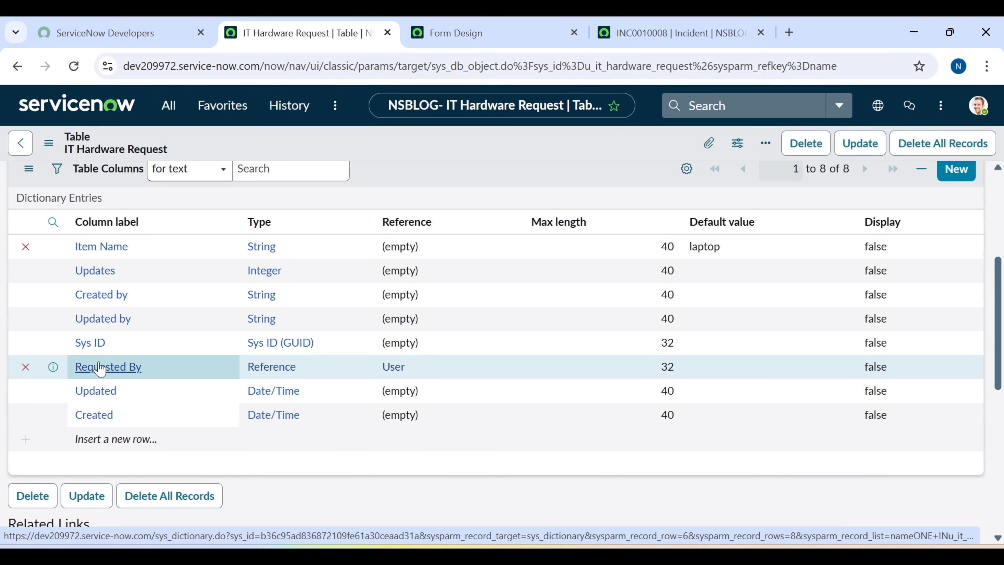
{"action": "left_click", "coordinate": [26, 367]}
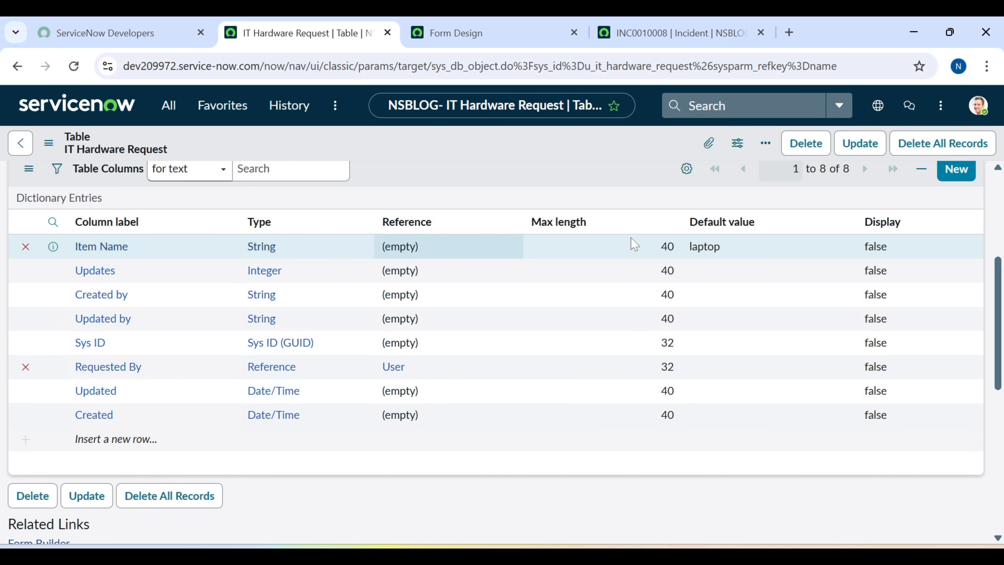
Personalize the Table Columns list by adding Column name to the selected columns.
{"action": "scroll", "coordinate": [672, 253], "scroll_direction": "up", "scroll_amount": 2}
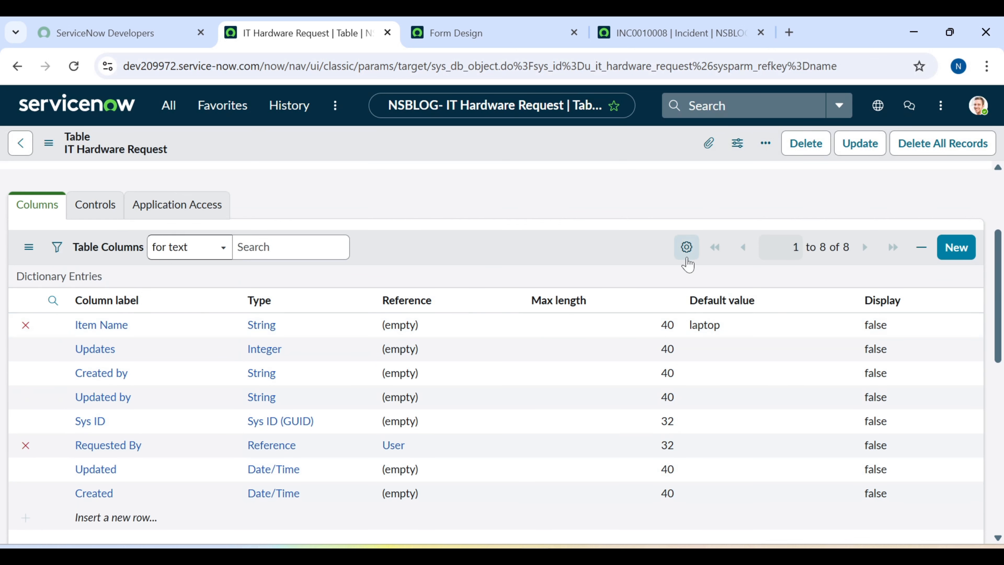
{"action": "left_click", "coordinate": [688, 248]}
{"action": "left_click", "coordinate": [710, 165]}
{"action": "left_click", "coordinate": [685, 247]}
{"action": "left_click", "coordinate": [391, 308]}
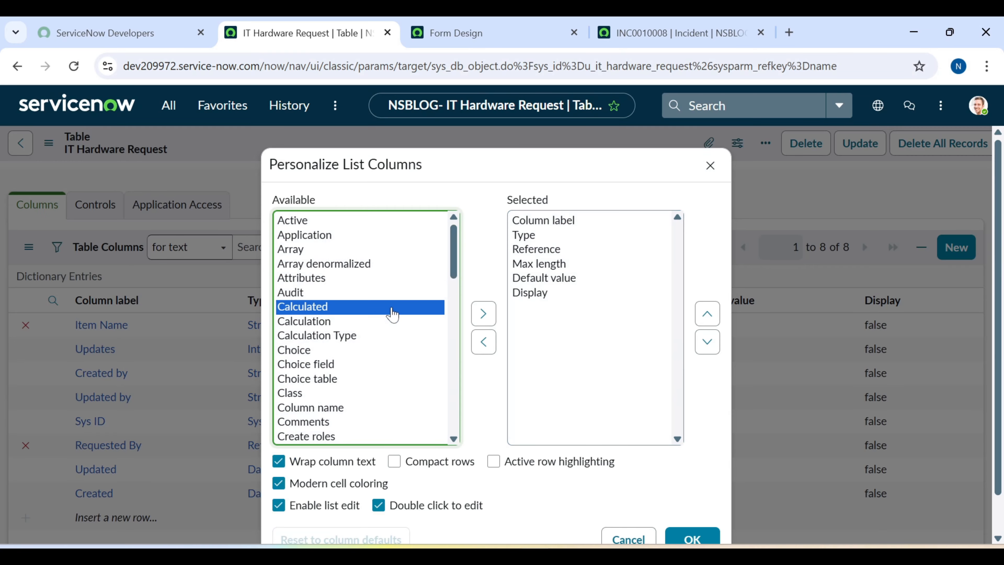
{"action": "type", "text": "co"}
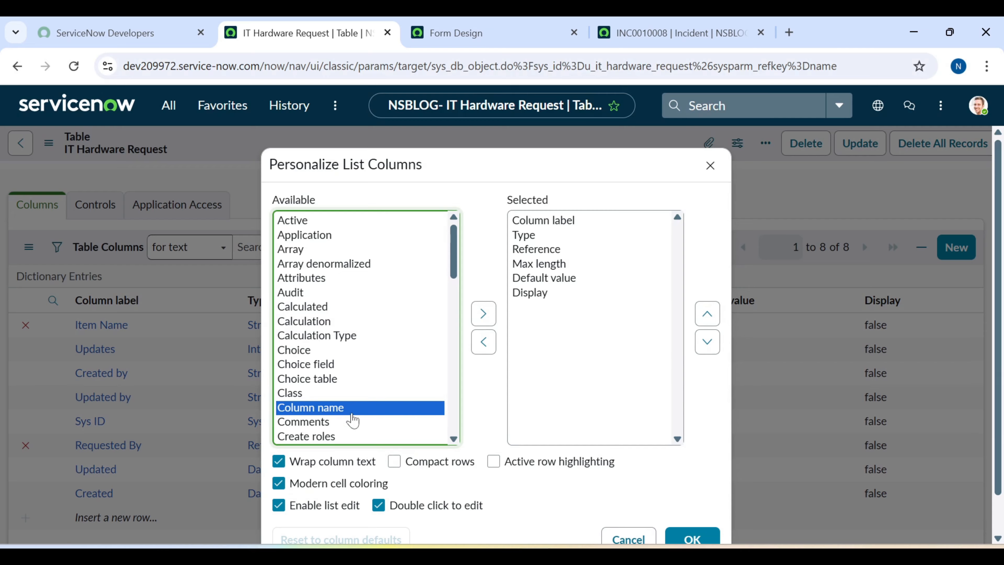
{"action": "left_click", "coordinate": [483, 313]}
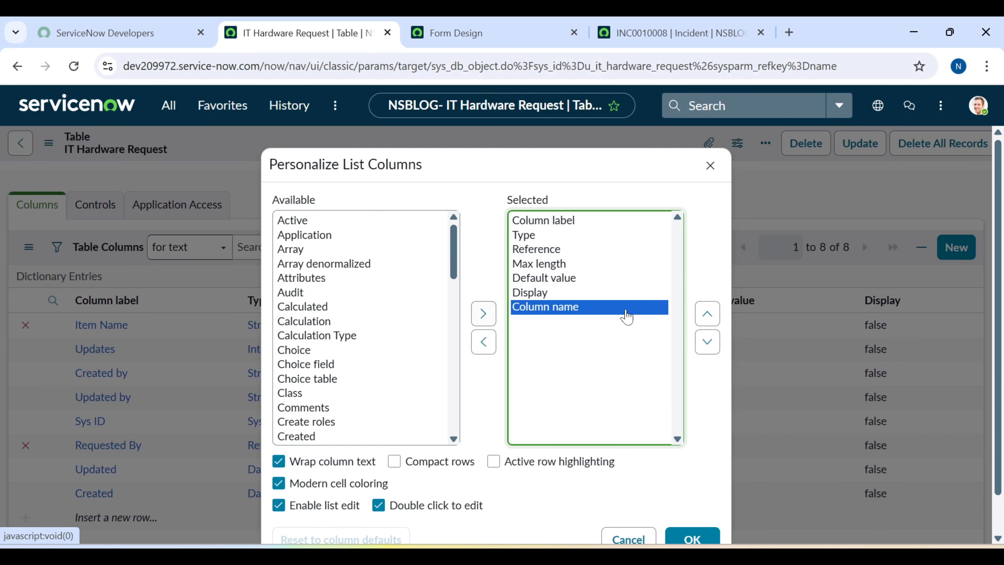
Place Column name directly after Column label in the selected columns and apply the list personalization.
{"action": "left_click", "coordinate": [704, 321]}
{"action": "left_click", "coordinate": [705, 321]}
{"action": "left_click", "coordinate": [705, 321]}
{"action": "left_click", "coordinate": [705, 321]}
{"action": "left_click", "coordinate": [704, 322]}
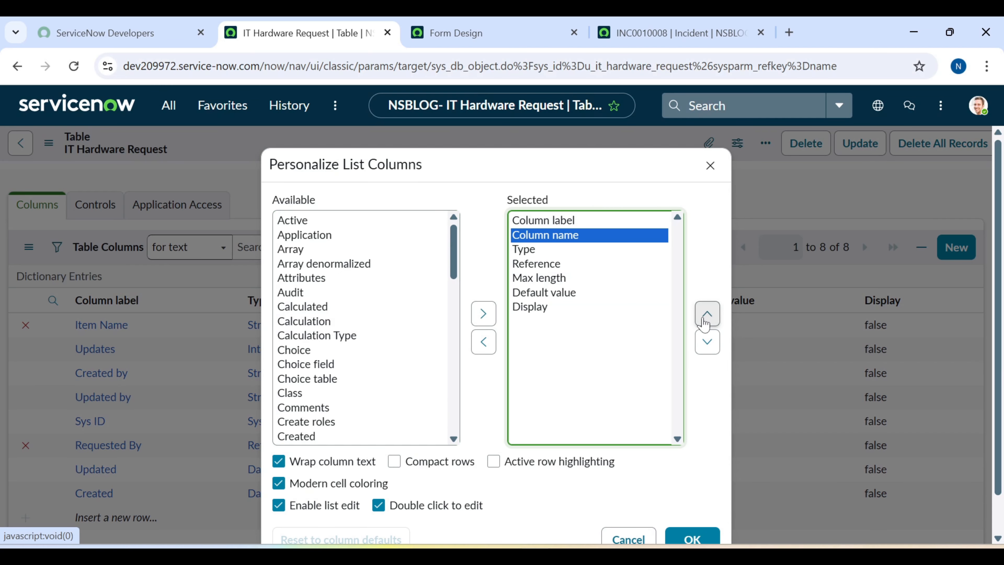
{"action": "left_click", "coordinate": [693, 539]}
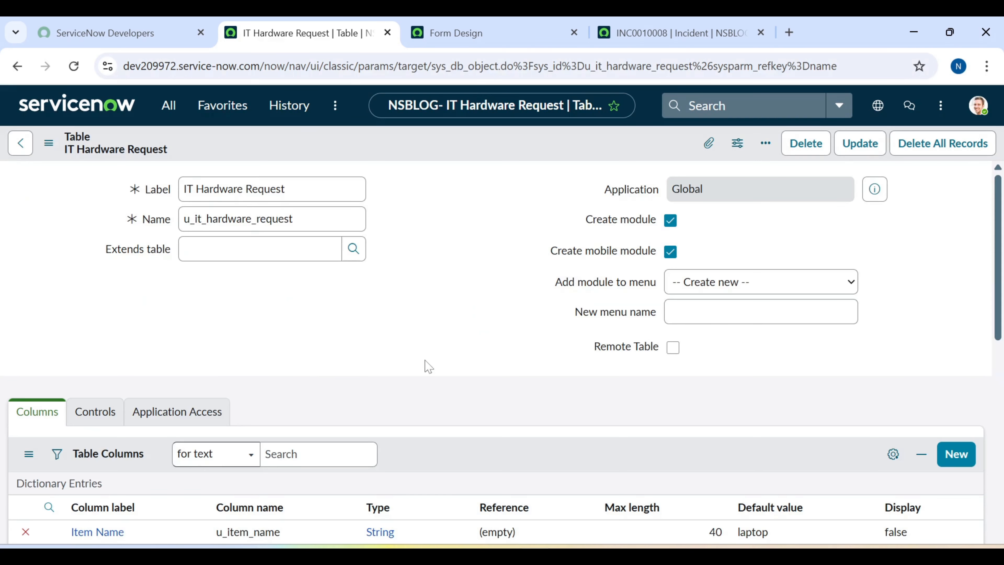
{"action": "scroll", "coordinate": [427, 365], "scroll_direction": "down", "scroll_amount": 5}
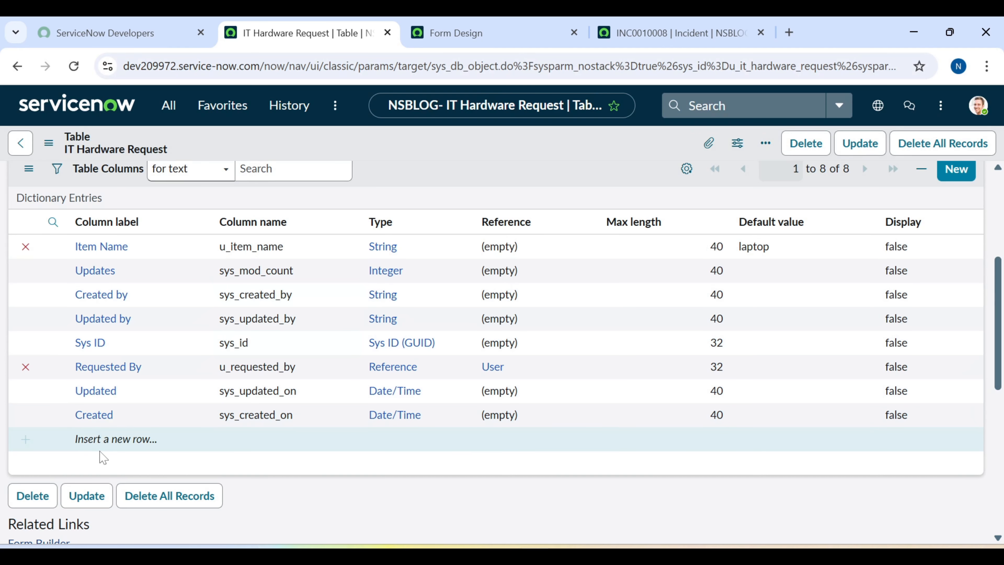
{"action": "double_click", "coordinate": [102, 440]}
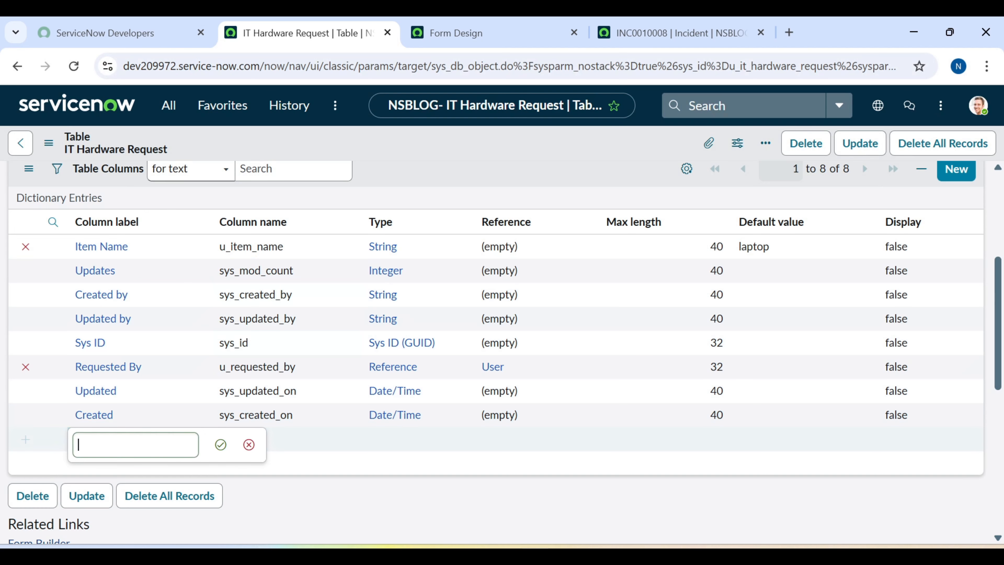
{"action": "left_click", "coordinate": [249, 444]}
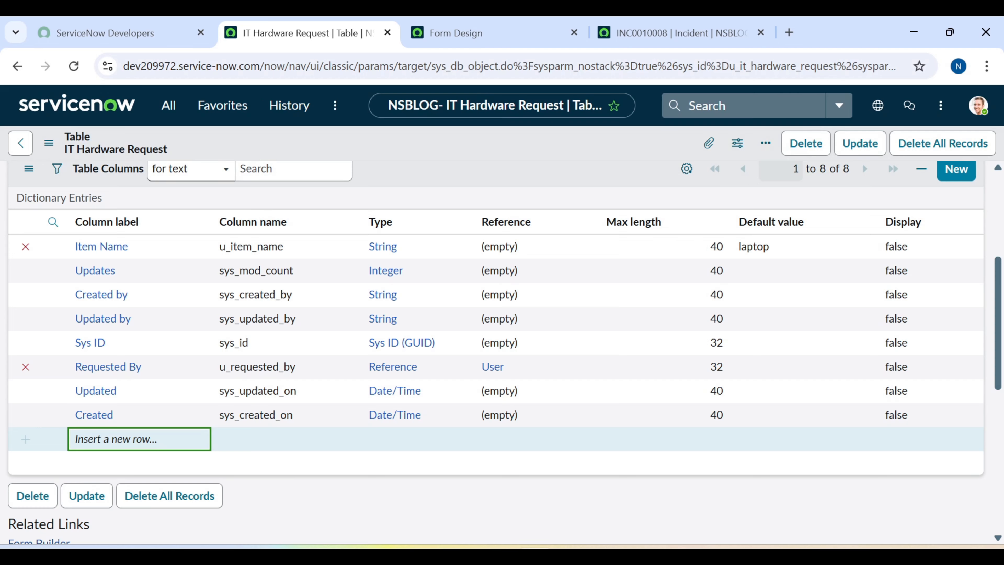
Insert a new row in the table's columns with the label Quantity, copied from the Notepad field plan.
{"action": "double_click", "coordinate": [116, 439]}
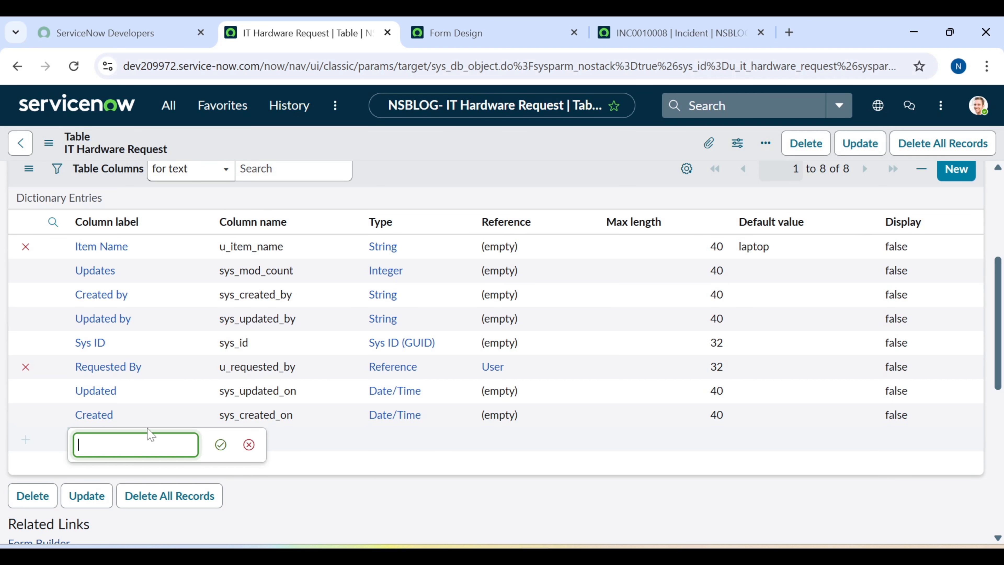
{"action": "type", "text": "Keyboard"}
{"action": "key", "text": "ctrl+a"}
{"action": "key", "text": "BackSpace"}
{"action": "key", "text": "alt+Tab"}
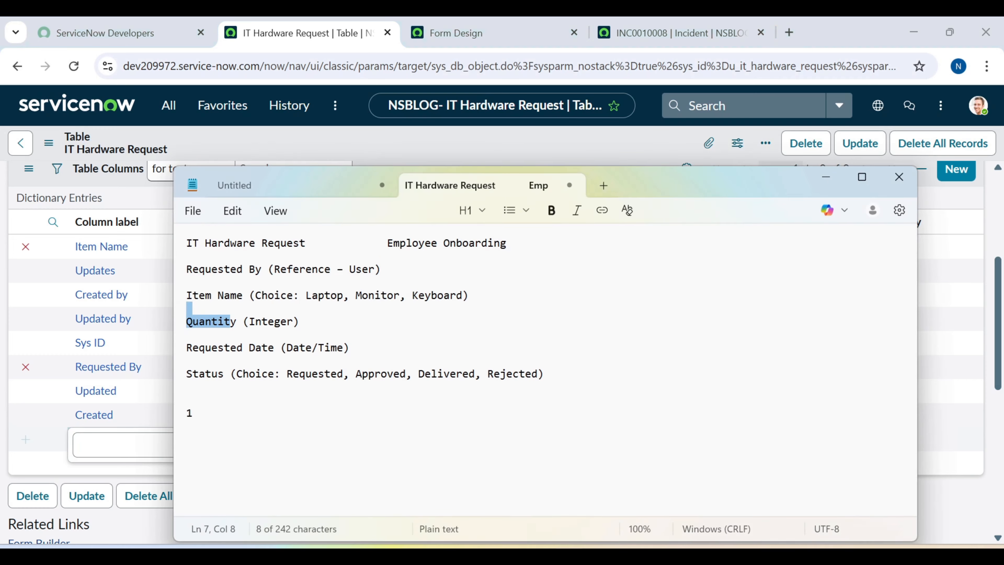
{"action": "left_click_drag", "start_coordinate": [237, 322], "coordinate": [186, 322]}
{"action": "key", "text": "ctrl+c"}
{"action": "left_click", "coordinate": [89, 444]}
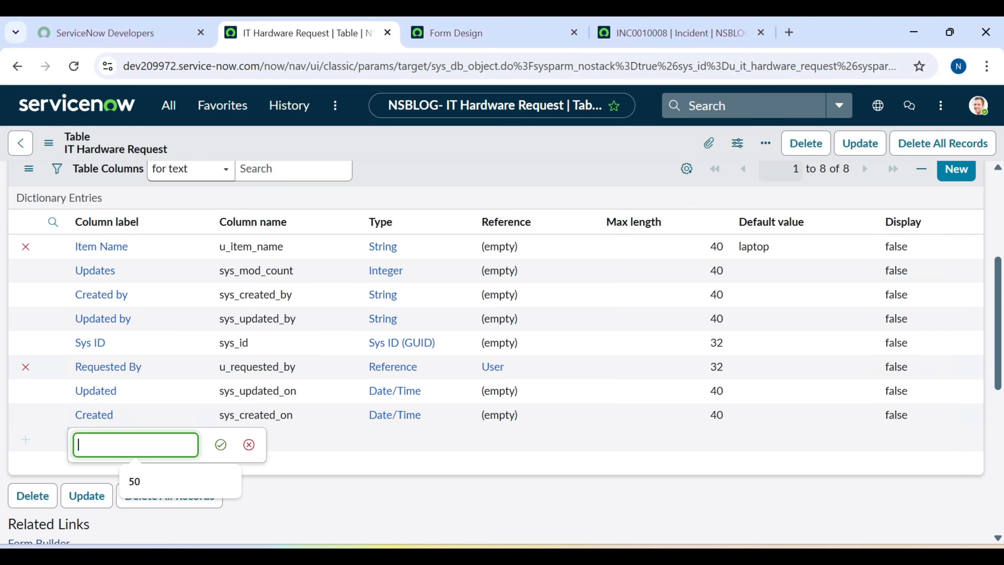
{"action": "key", "text": "ctrl+v"}
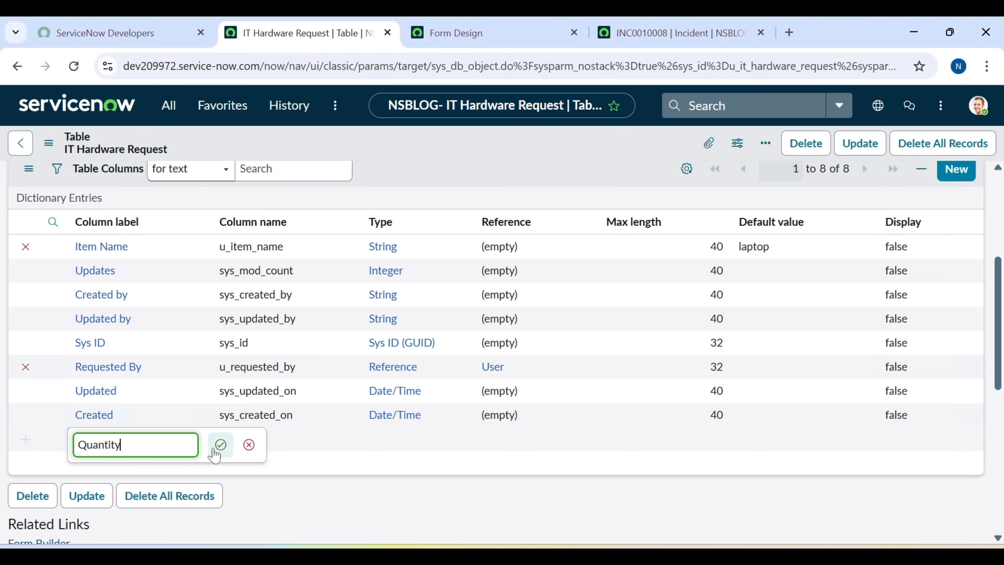
{"action": "left_click", "coordinate": [220, 444]}
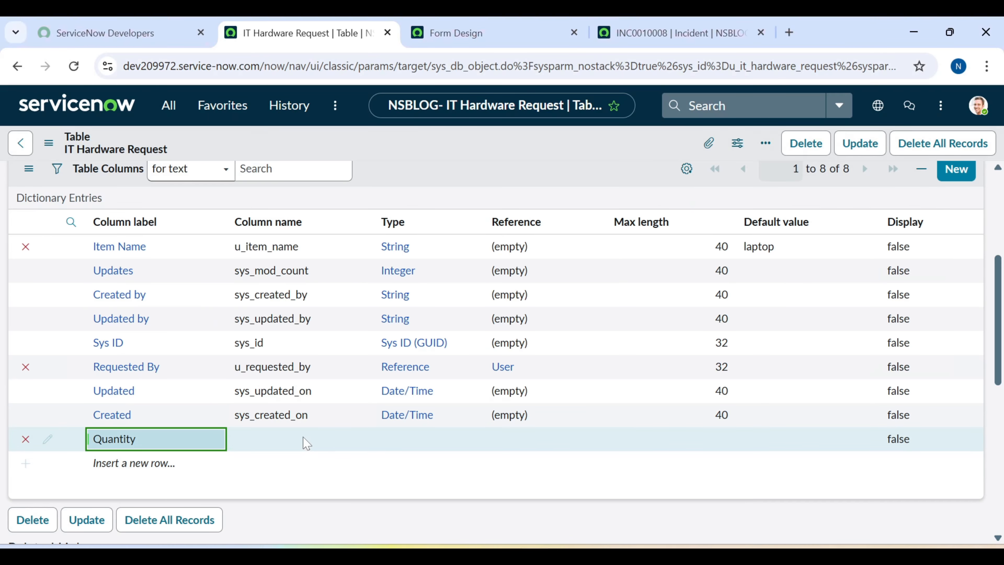
Set the Quantity column's type to Integer.
{"action": "left_click", "coordinate": [407, 443]}
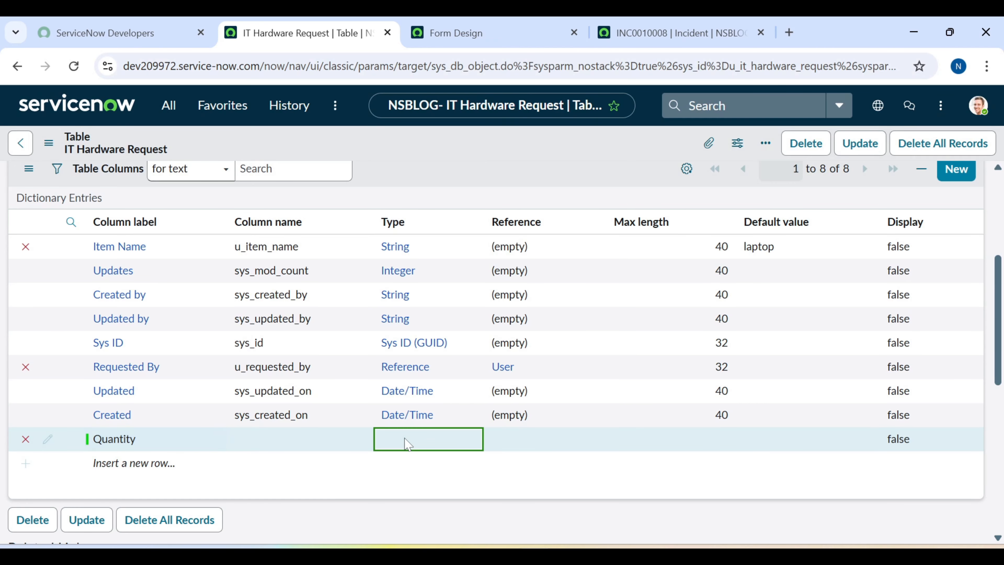
{"action": "key", "text": "Return"}
{"action": "type", "text": "i"}
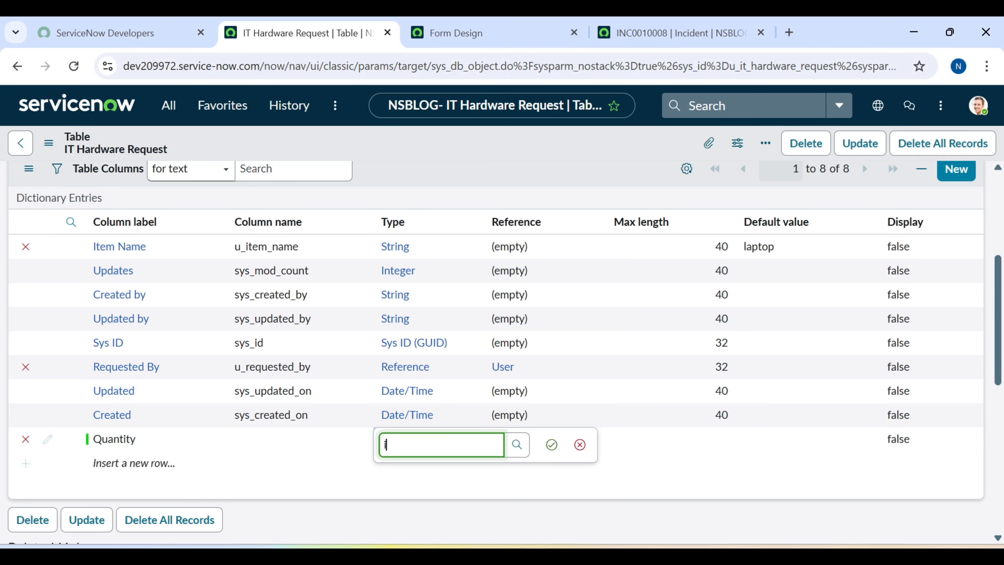
{"action": "type", "text": "n"}
{"action": "left_click", "coordinate": [403, 507]}
{"action": "left_click", "coordinate": [552, 444]}
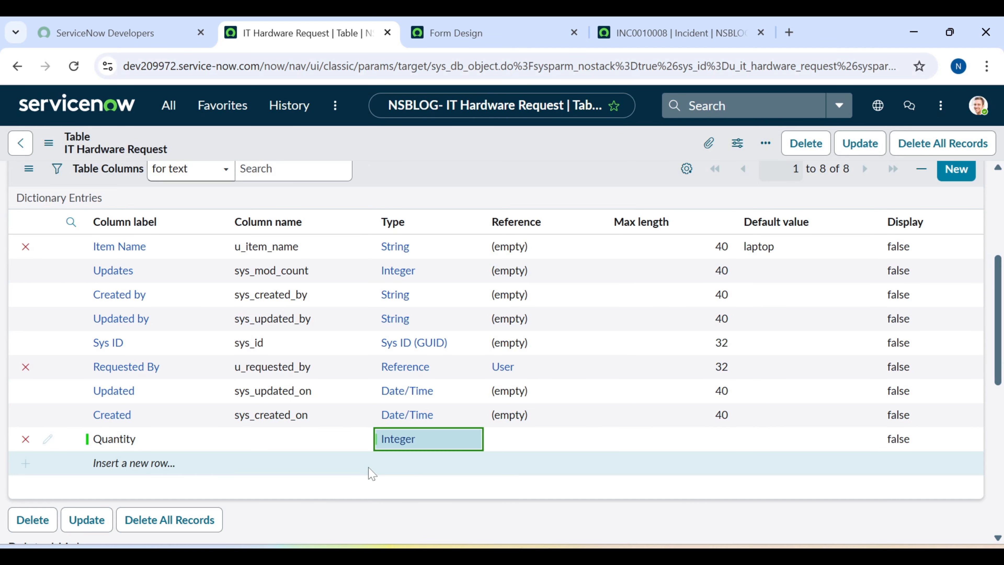
Save the IT Hardware Request table record and check its column list for the new Quantity field.
{"action": "scroll", "coordinate": [734, 351], "scroll_direction": "up", "scroll_amount": 5}
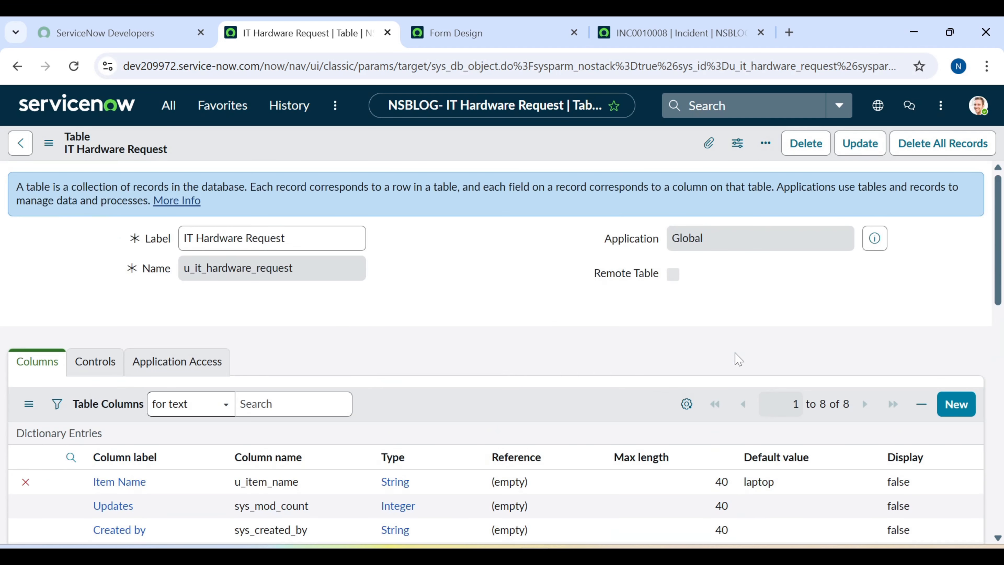
{"action": "right_click", "coordinate": [413, 149]}
{"action": "left_click", "coordinate": [422, 153]}
{"action": "scroll", "coordinate": [442, 305], "scroll_direction": "down", "scroll_amount": 10}
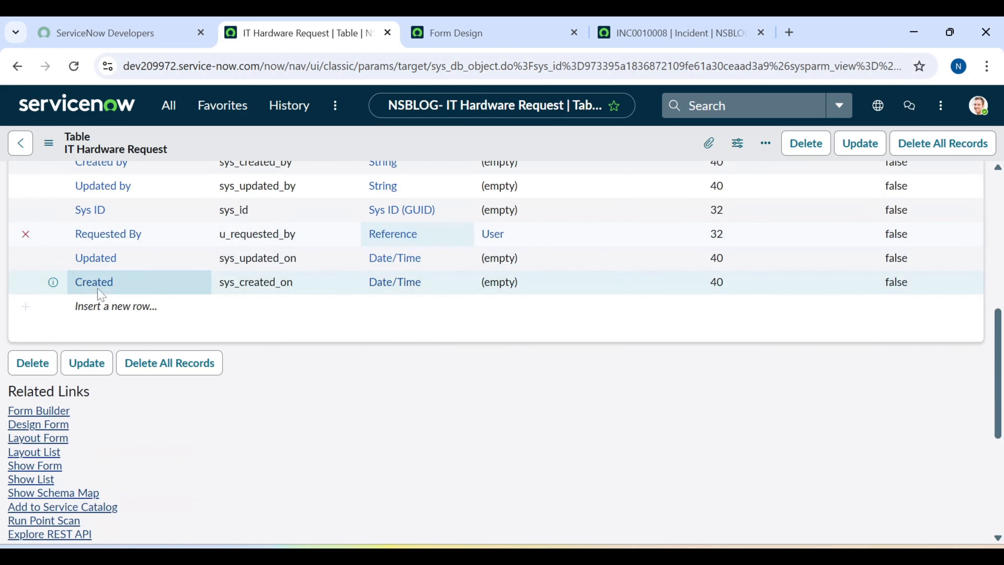
{"action": "scroll", "coordinate": [150, 307], "scroll_direction": "up", "scroll_amount": 4}
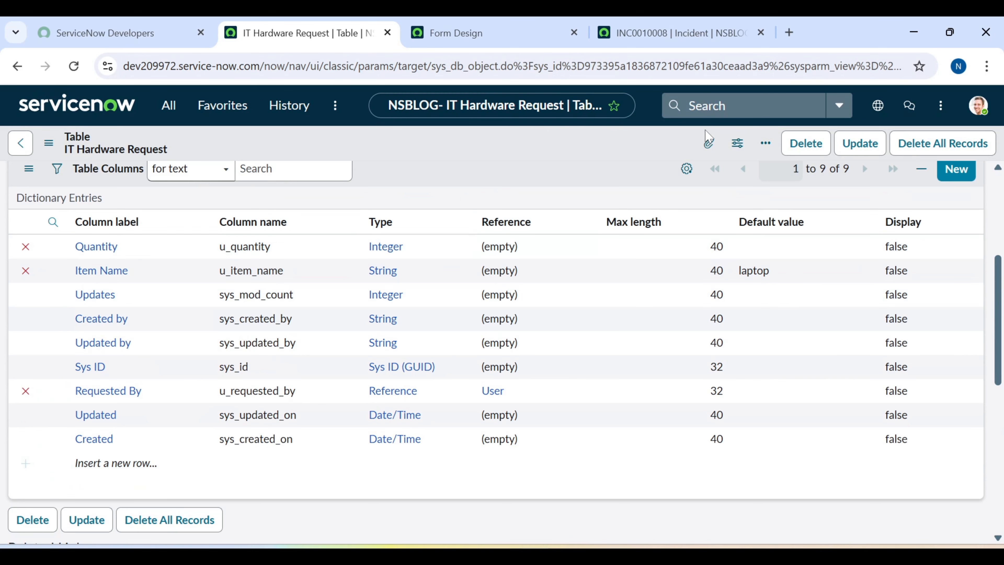
Open a blank IT Hardware Request form from the table's related links and enter 5 as a test Quantity.
{"action": "scroll", "coordinate": [148, 403], "scroll_direction": "down", "scroll_amount": 5}
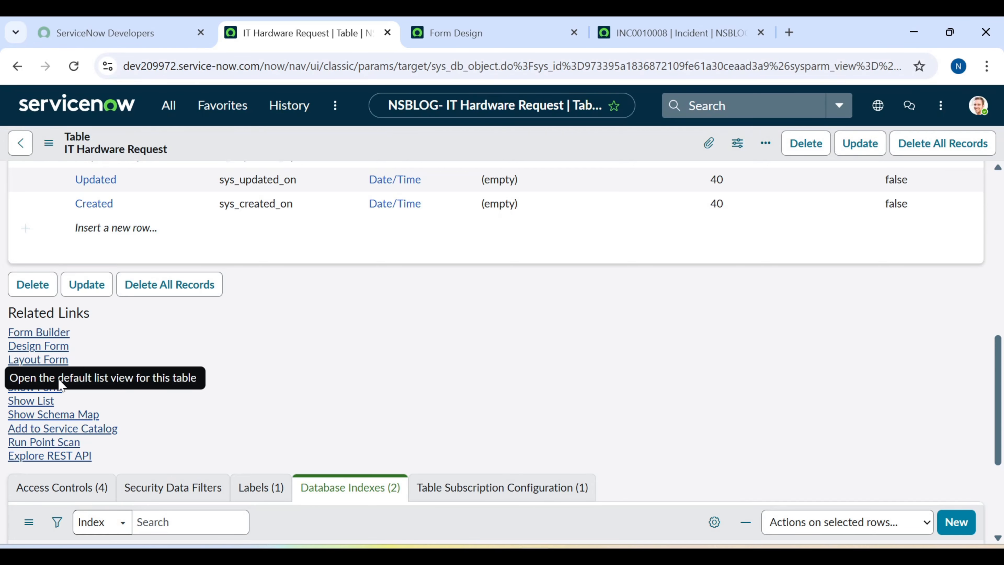
{"action": "left_click", "coordinate": [41, 391]}
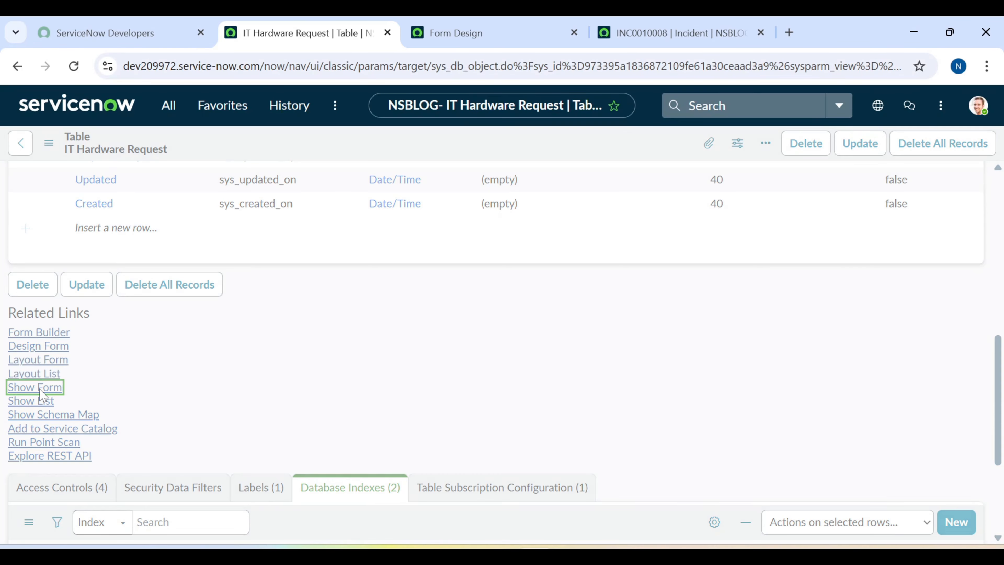
{"action": "left_click", "coordinate": [316, 274]}
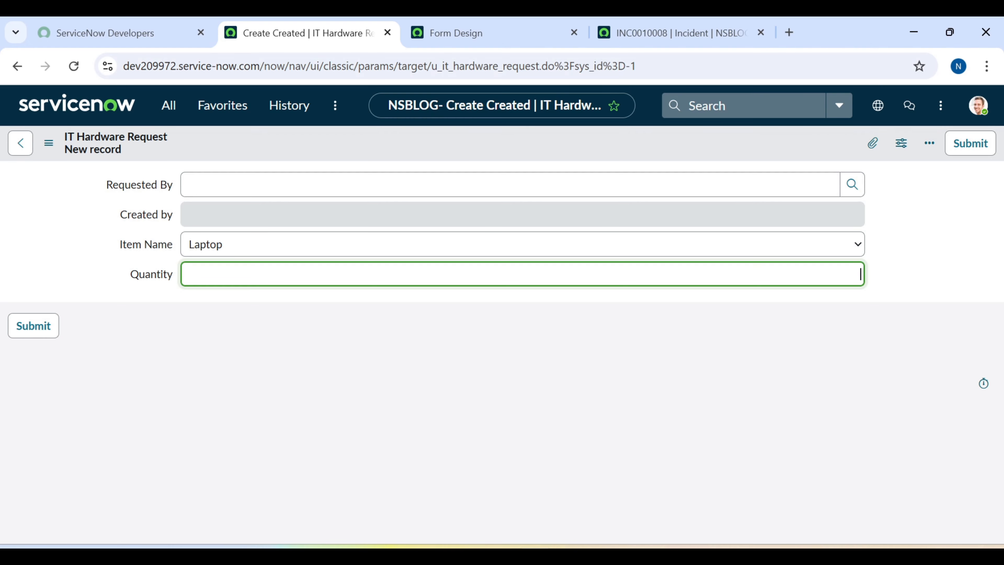
{"action": "left_click", "coordinate": [397, 321]}
{"action": "left_click", "coordinate": [395, 275]}
{"action": "left_click", "coordinate": [422, 359]}
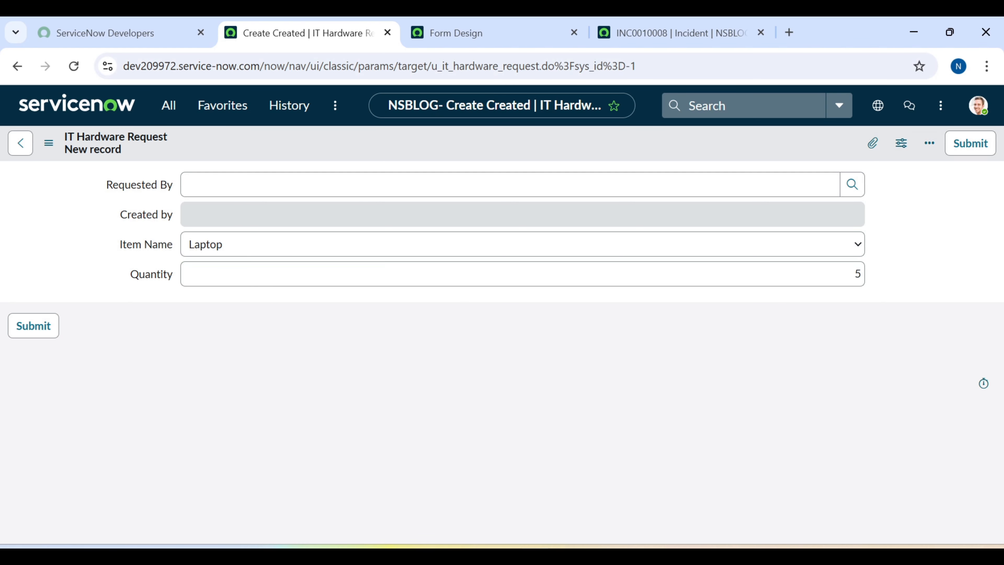
Test the Quantity field on the new record with other entries, including 7 and 0.
{"action": "left_click", "coordinate": [452, 275]}
{"action": "left_click", "coordinate": [486, 347]}
{"action": "left_click", "coordinate": [730, 253]}
{"action": "left_click", "coordinate": [978, 274]}
{"action": "double_click", "coordinate": [857, 274]}
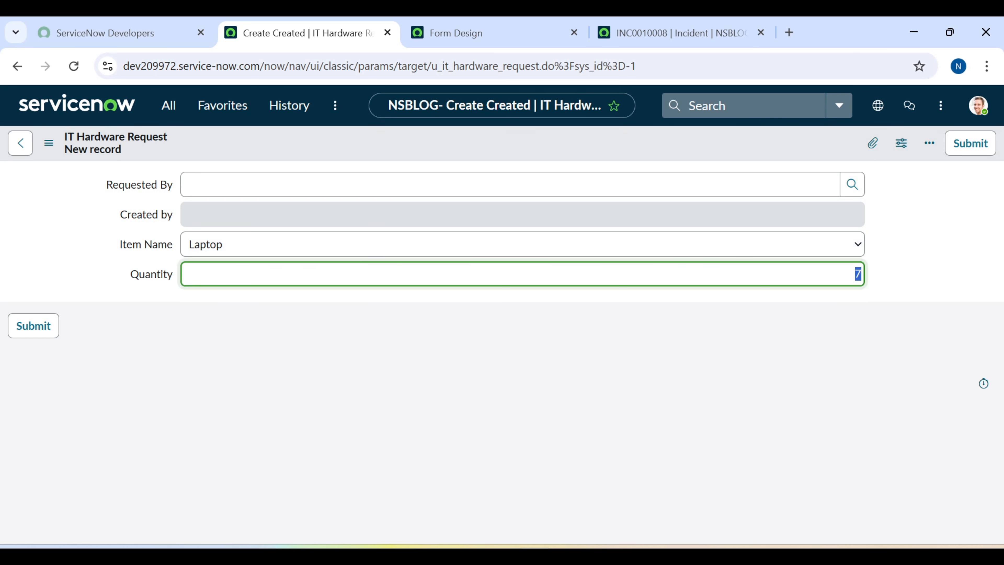
{"action": "left_click", "coordinate": [855, 326]}
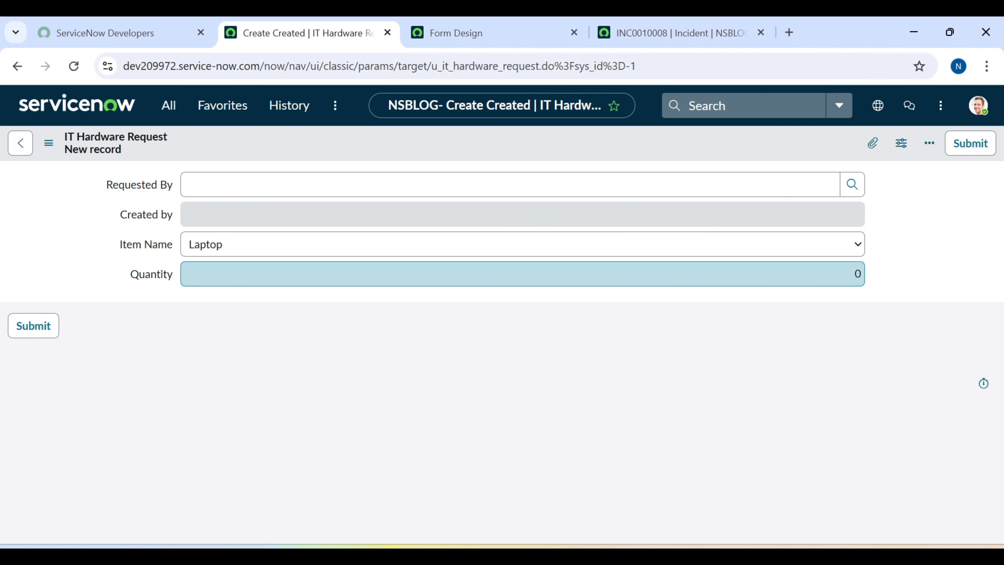
{"action": "left_click", "coordinate": [854, 274]}
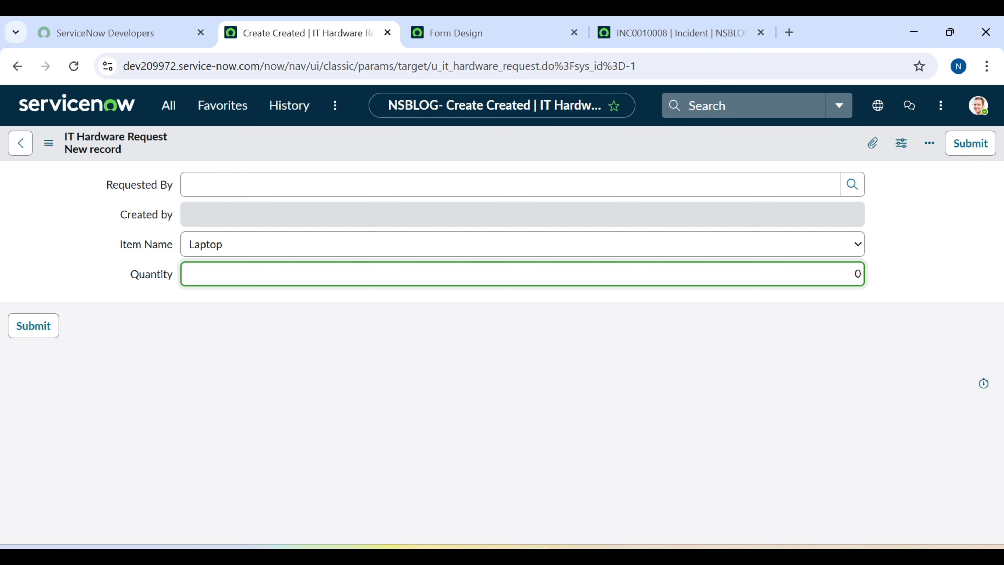
{"action": "left_click", "coordinate": [516, 374]}
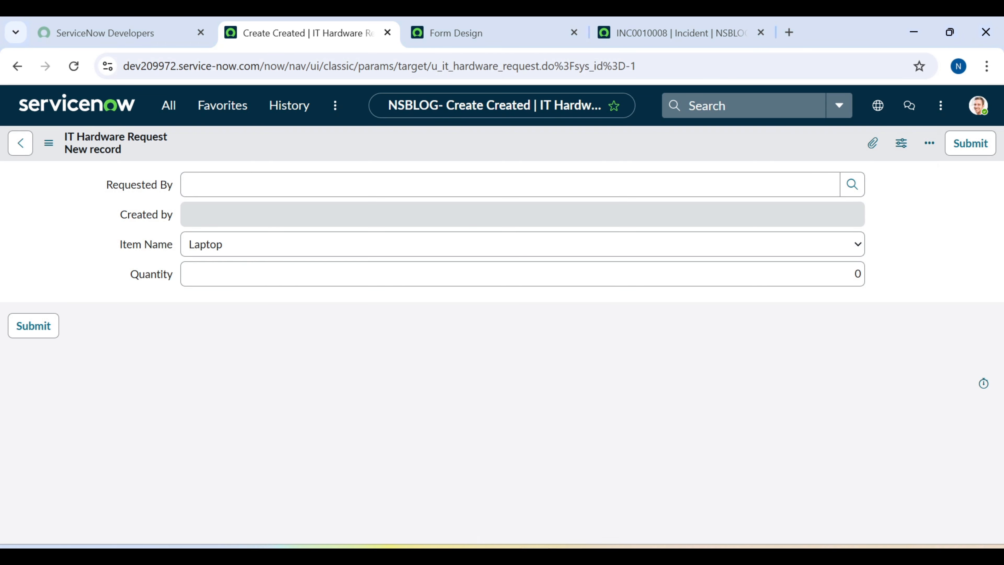
Switch to Document1 in Word and add the lab question "In which way you would like to create fields ?" below the Employee Onboarding task.
{"action": "left_click", "coordinate": [579, 546]}
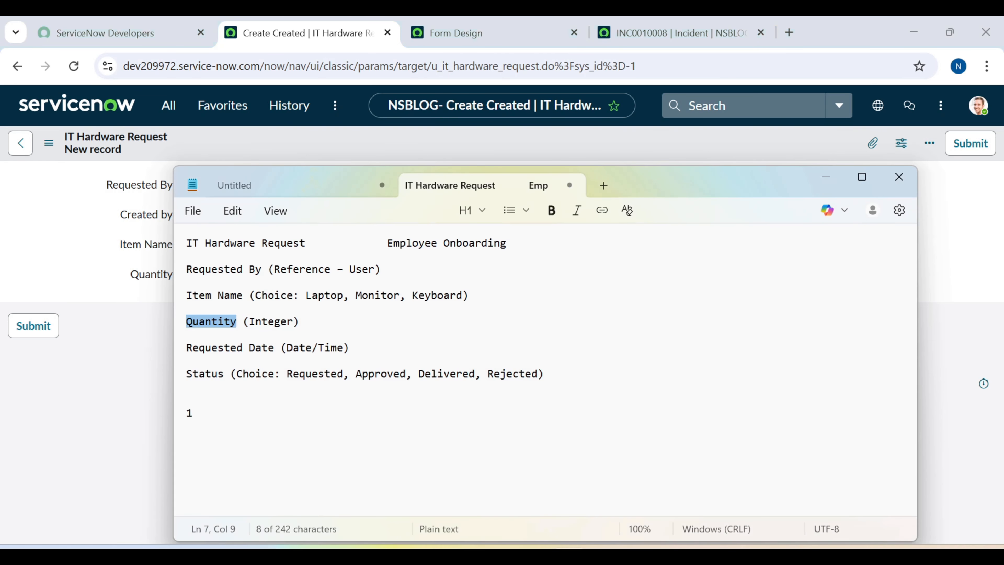
{"action": "mouse_move", "coordinate": [637, 546]}
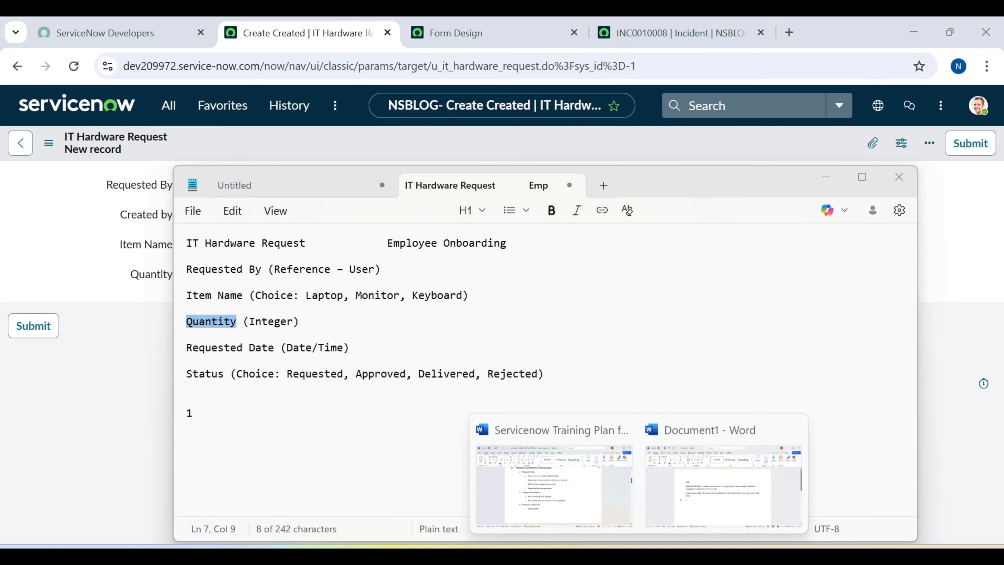
{"action": "left_click", "coordinate": [687, 503]}
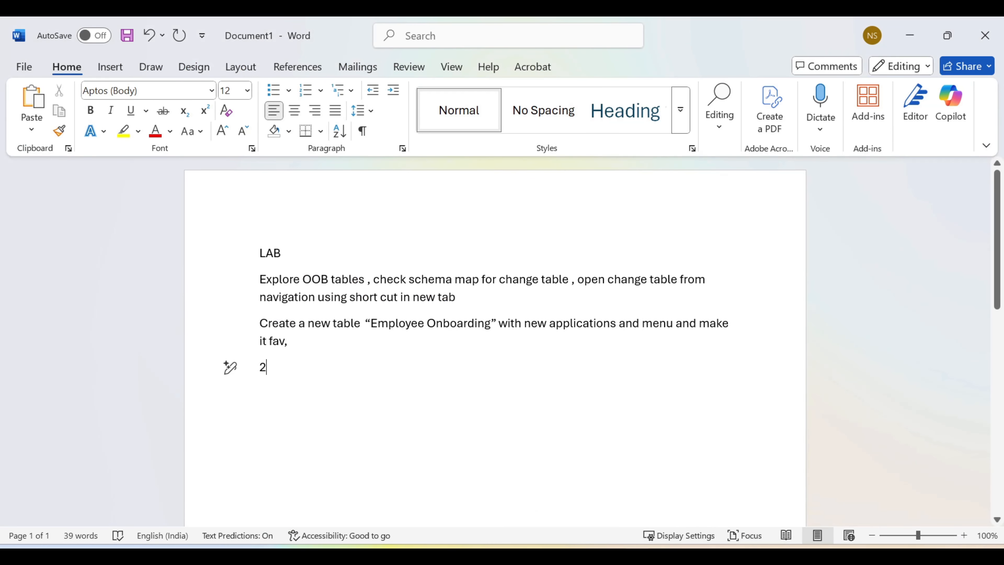
{"action": "key", "text": "BackSpace"}
{"action": "type", "text": "w"}
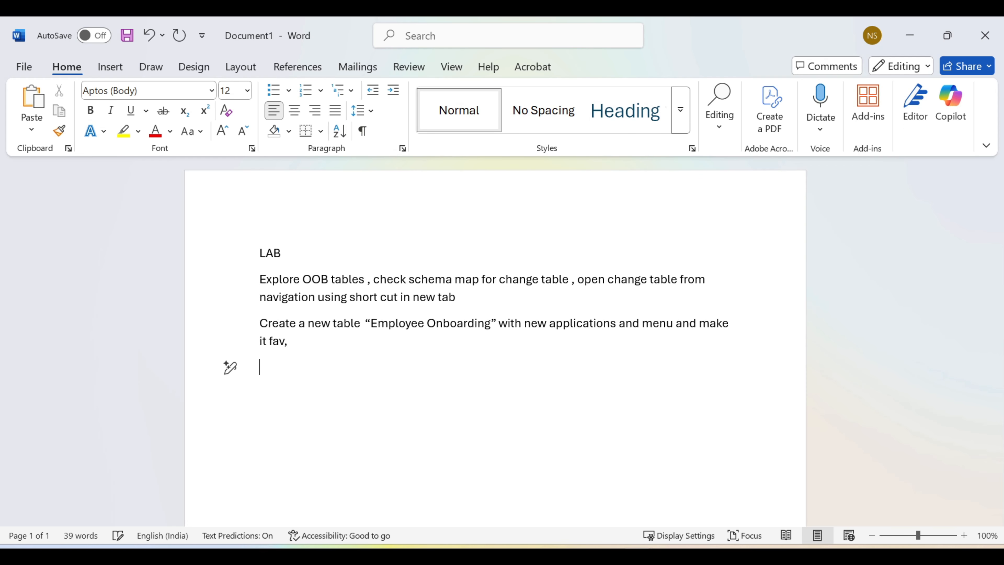
{"action": "type", "text": " which way you wo"}
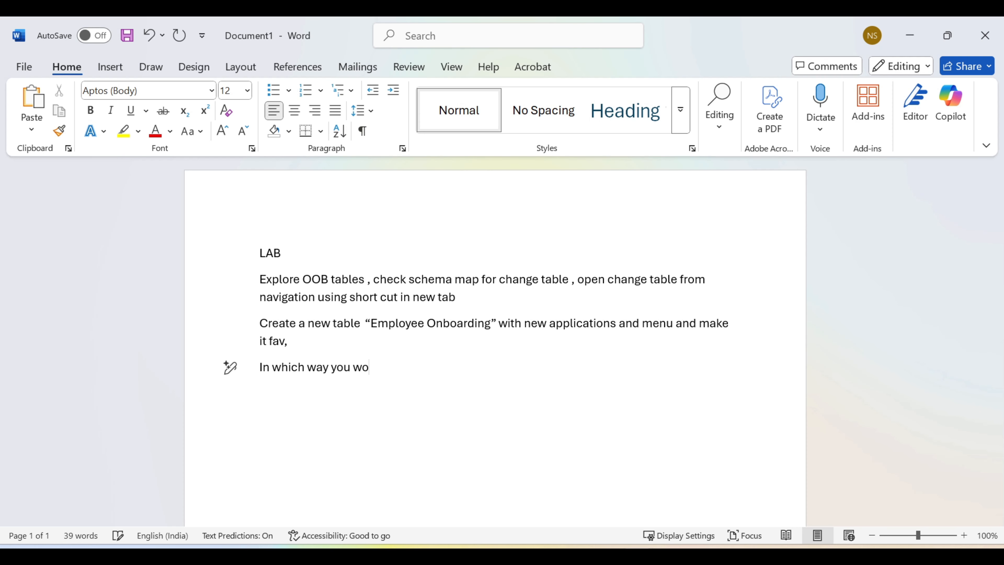
{"action": "type", "text": "uld like t"}
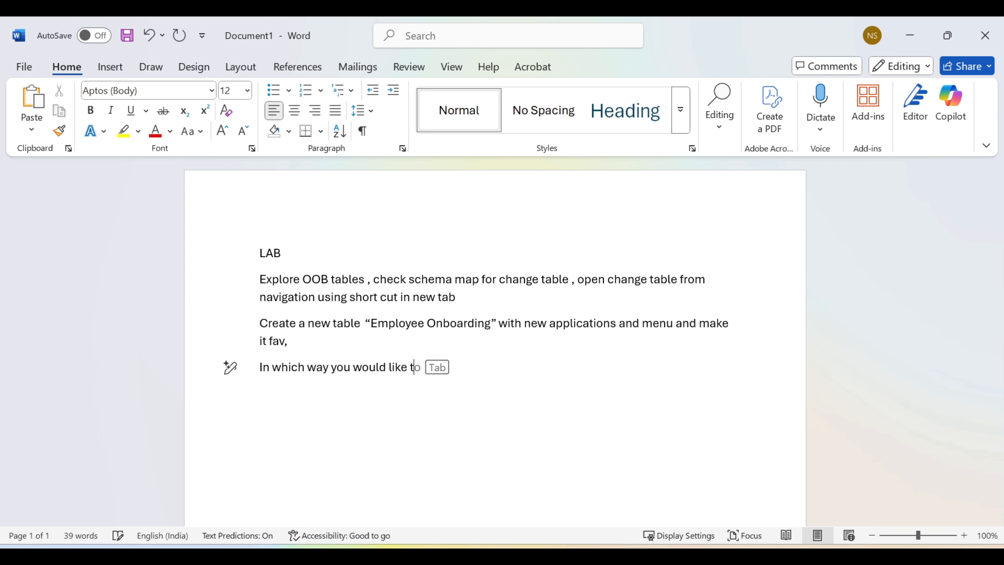
{"action": "type", "text": "o create fields"}
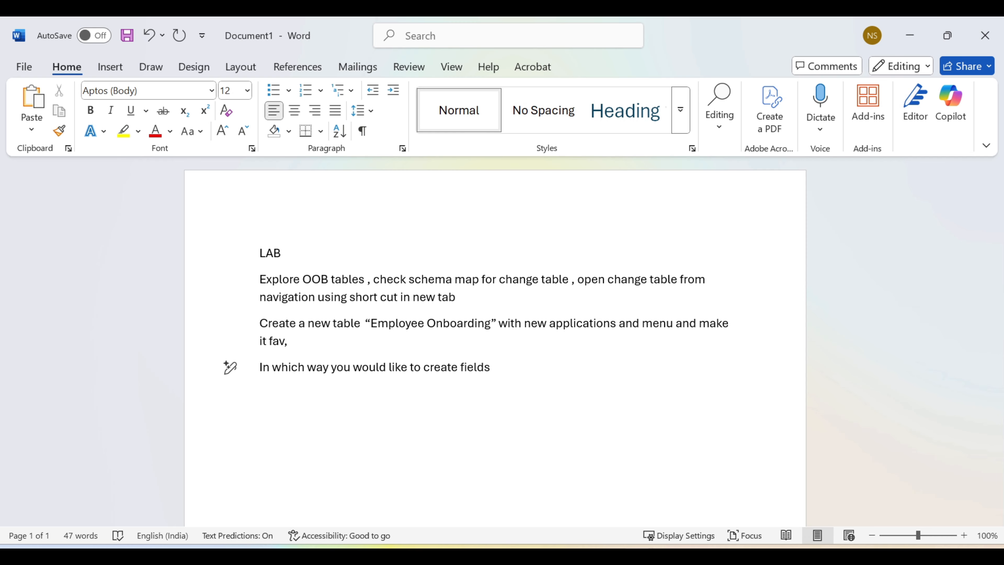
{"action": "type", "text": " ?"}
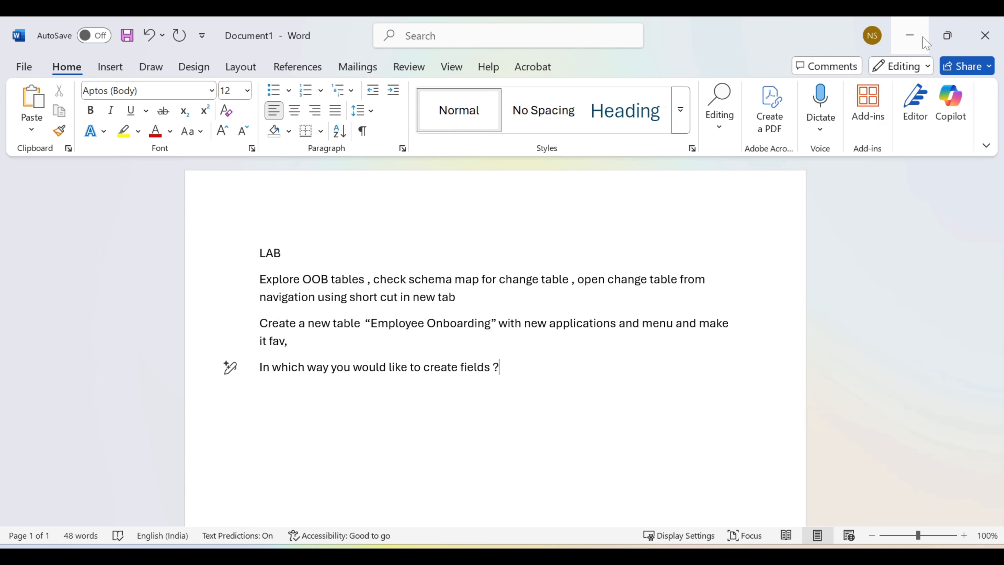
{"action": "left_click", "coordinate": [910, 35]}
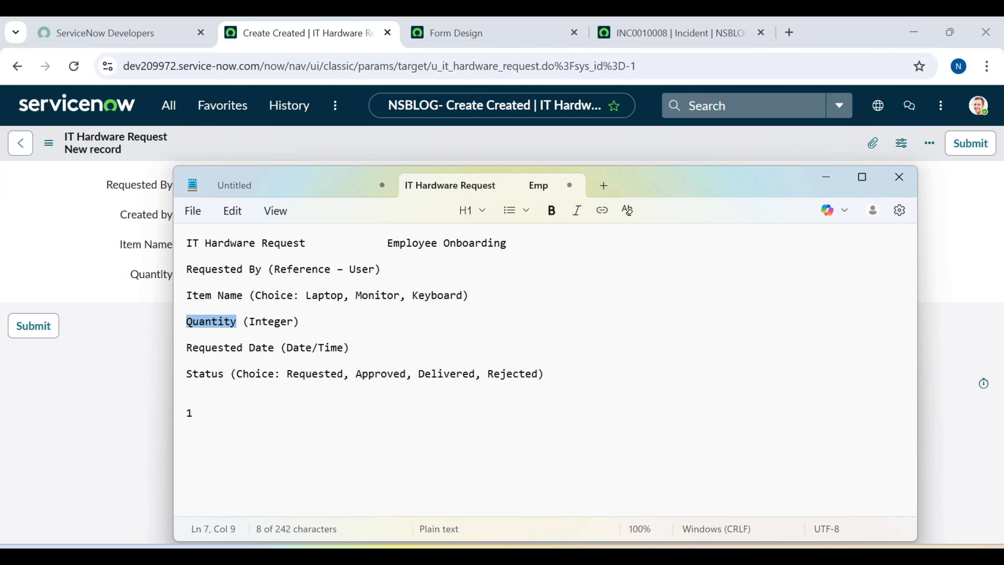
Copy the name Requested Date from the Notepad field plan and open Form Layout for the IT Hardware Request form, declining Form Builder.
{"action": "left_click_drag", "start_coordinate": [276, 349], "coordinate": [186, 348]}
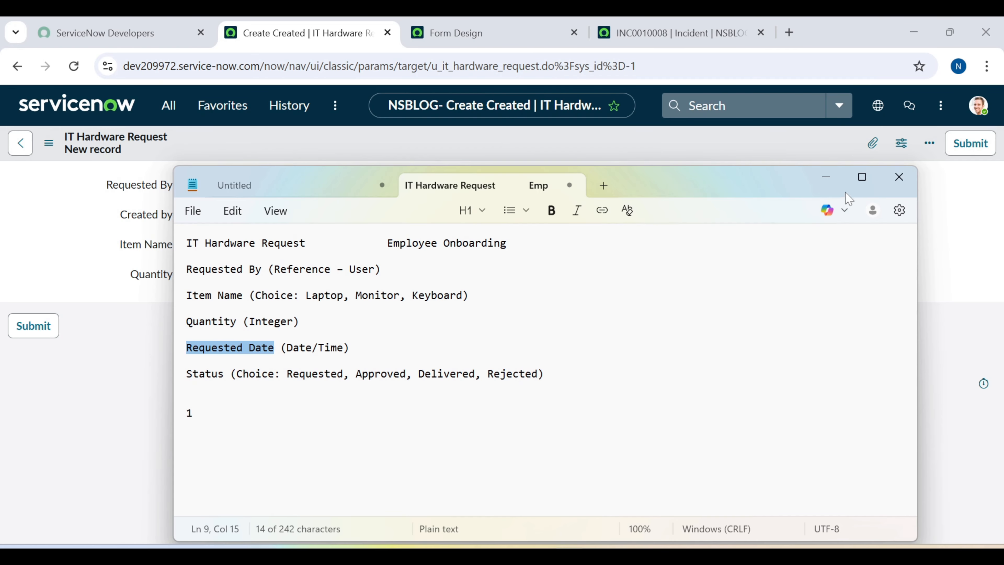
{"action": "left_click", "coordinate": [828, 179]}
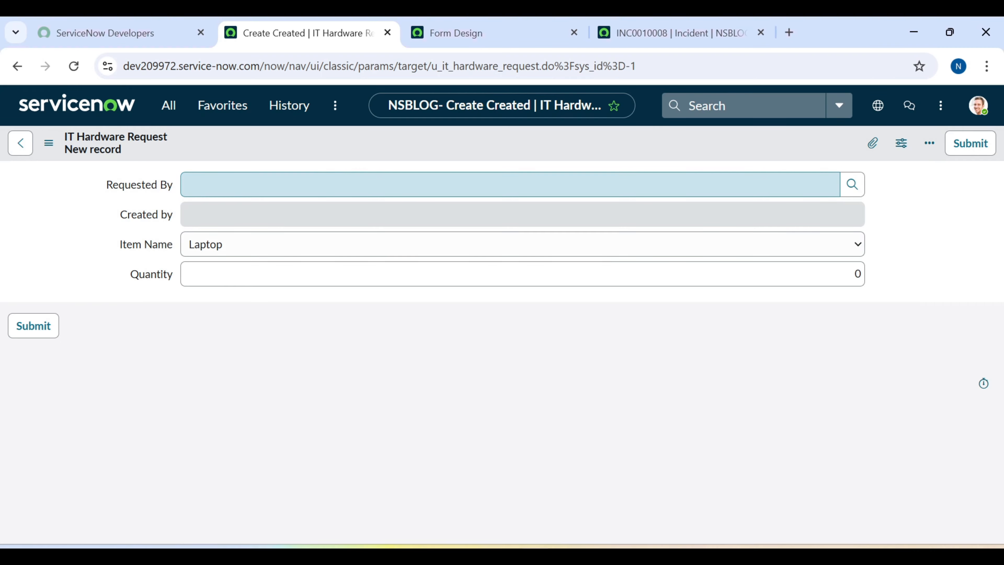
{"action": "right_click", "coordinate": [338, 156]}
{"action": "left_click", "coordinate": [467, 43]}
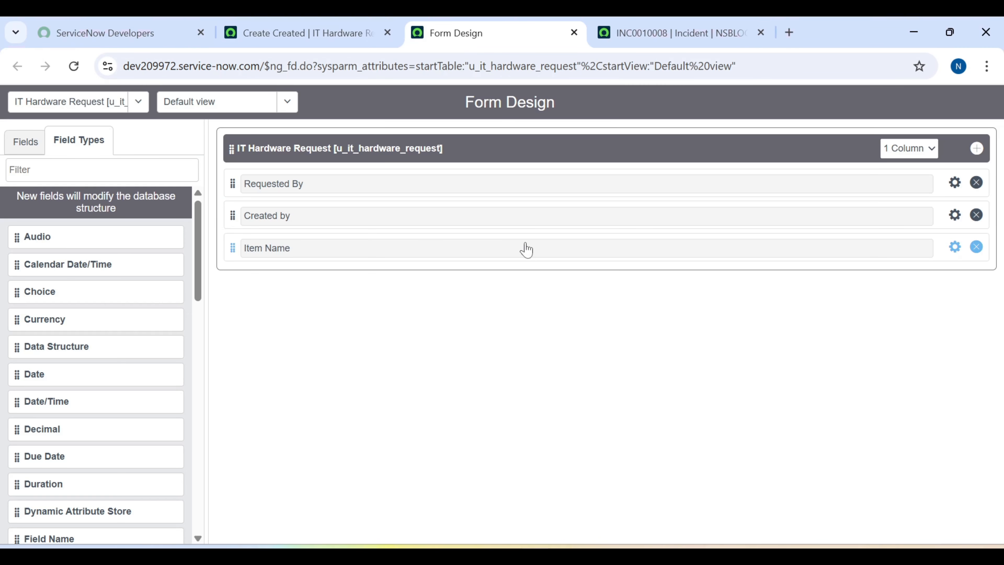
{"action": "left_click", "coordinate": [335, 36]}
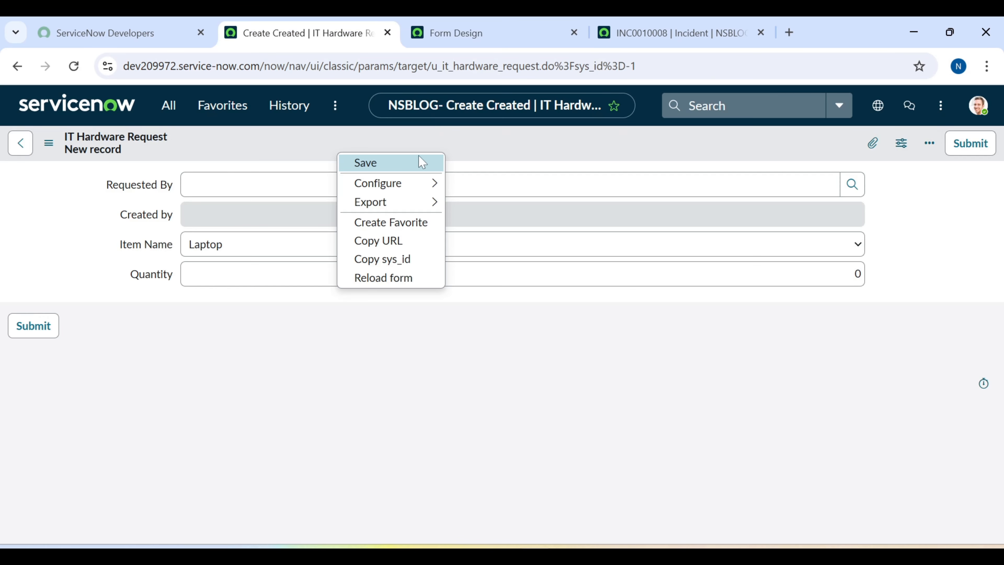
{"action": "mouse_move", "coordinate": [417, 185]}
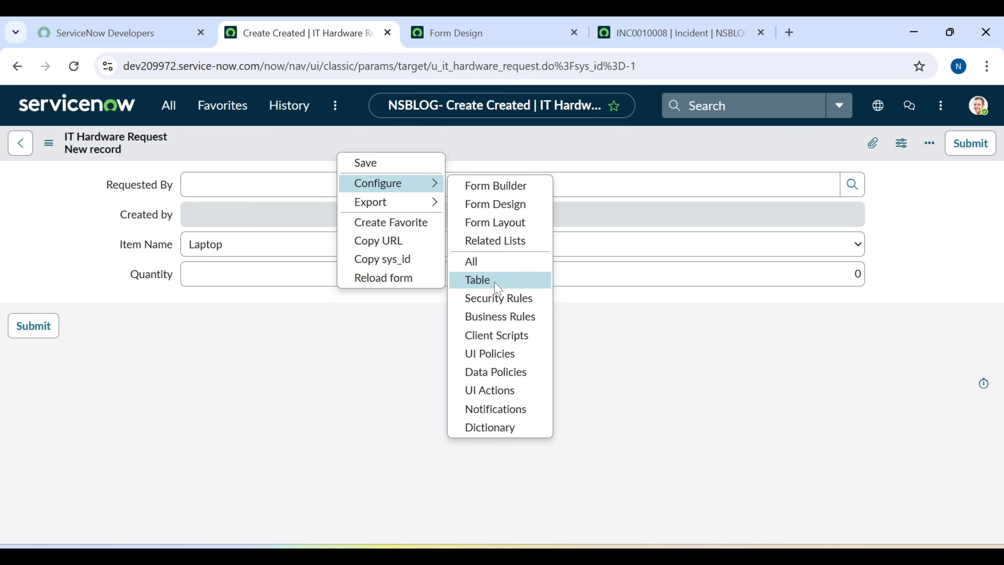
{"action": "left_click", "coordinate": [495, 224]}
{"action": "left_click", "coordinate": [570, 168]}
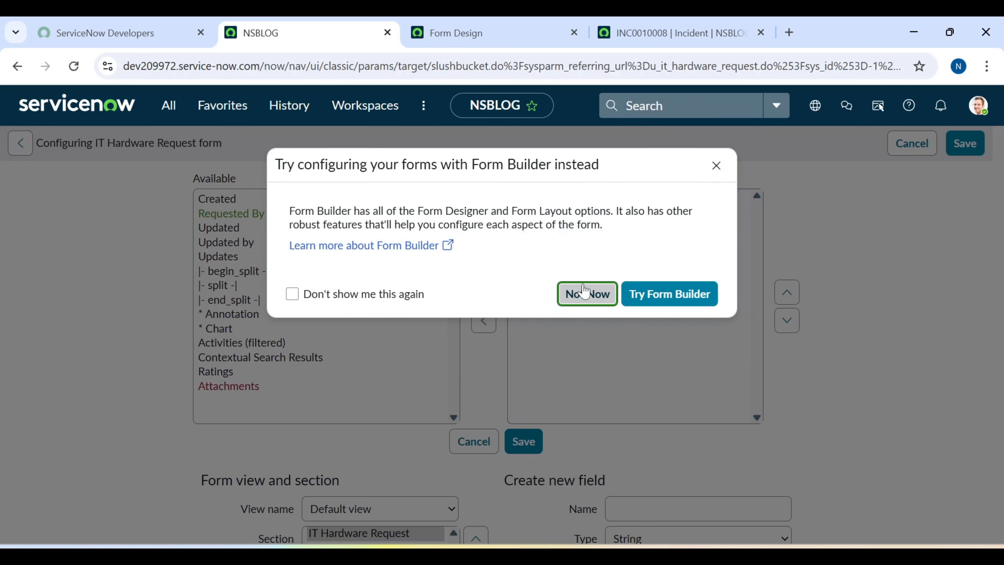
{"action": "left_click", "coordinate": [587, 293]}
Create a new field named Requested Date with type Date/Time and add it to the form.
{"action": "scroll", "coordinate": [617, 398], "scroll_direction": "down", "scroll_amount": 2}
{"action": "scroll", "coordinate": [616, 397], "scroll_direction": "down", "scroll_amount": 2}
{"action": "left_click", "coordinate": [629, 350]}
{"action": "type", "text": "Requested Date"}
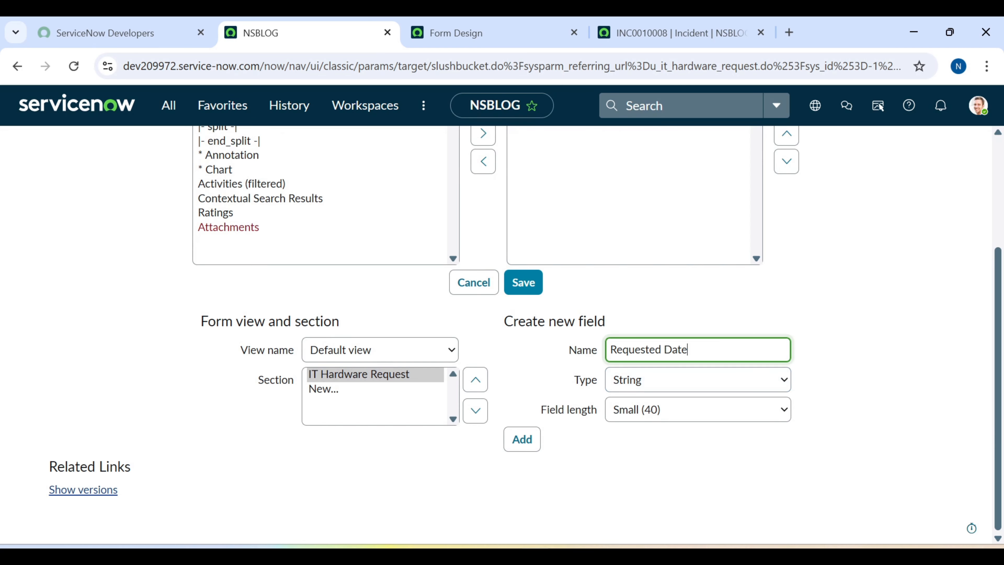
{"action": "left_click", "coordinate": [628, 376]}
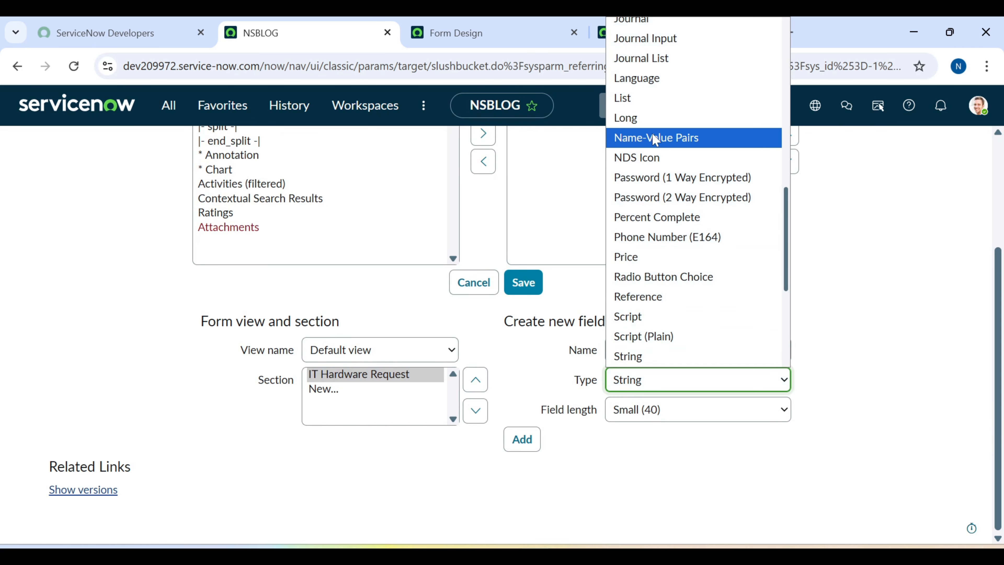
{"action": "key", "text": "d"}
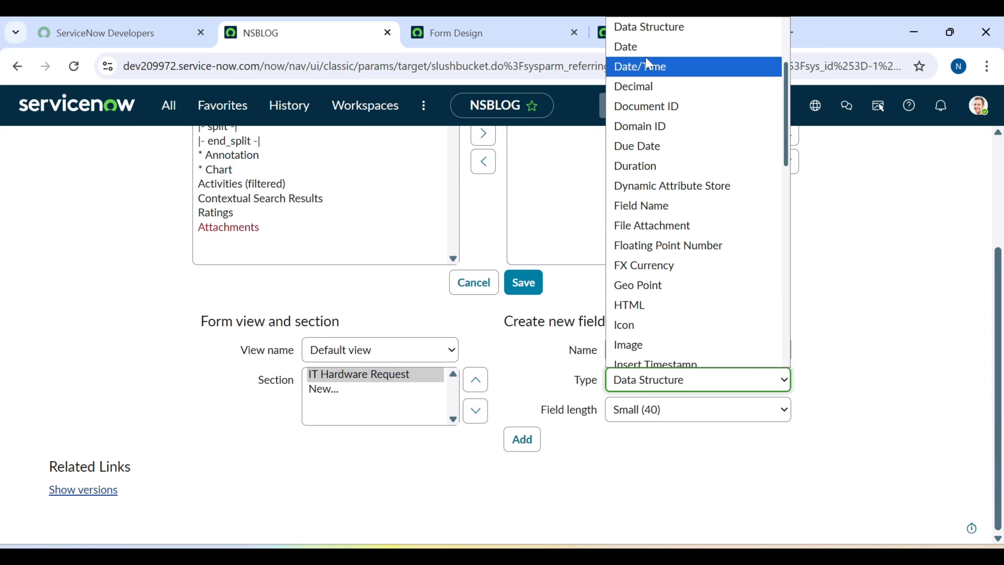
{"action": "left_click", "coordinate": [648, 68]}
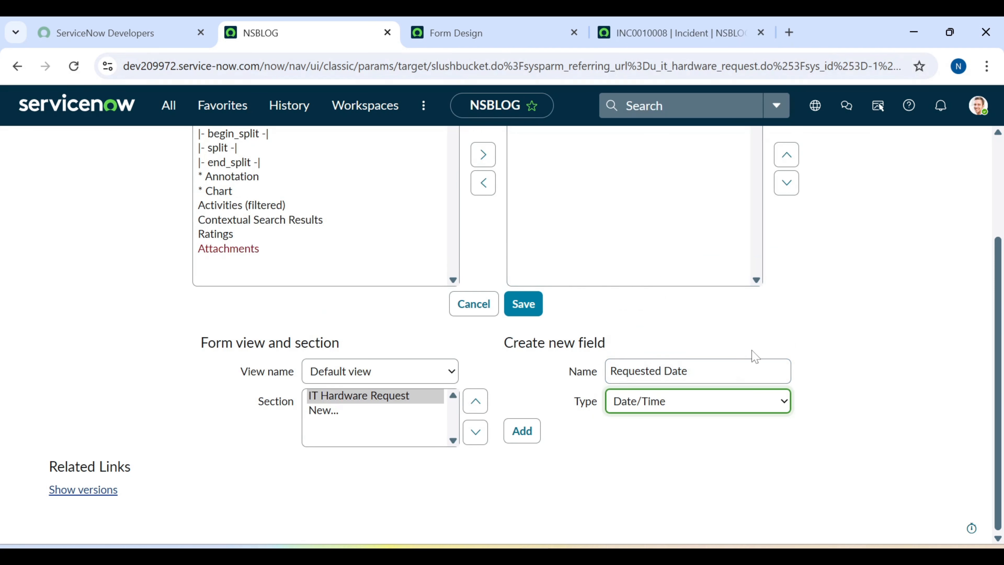
{"action": "key", "text": "alt+Tab"}
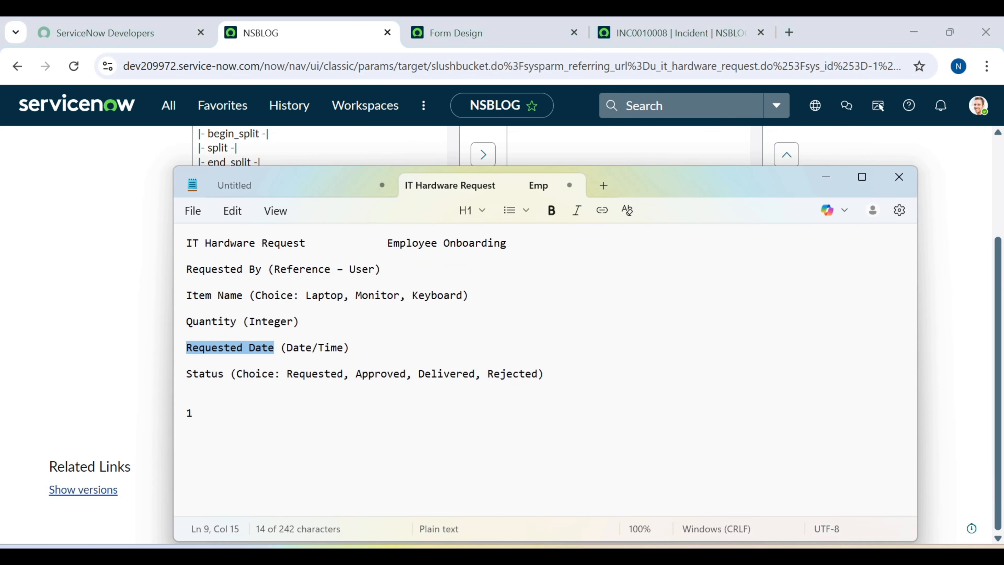
{"action": "key", "text": "ctrl+c"}
{"action": "key", "text": "alt+Tab"}
{"action": "key", "text": "ctrl+v"}
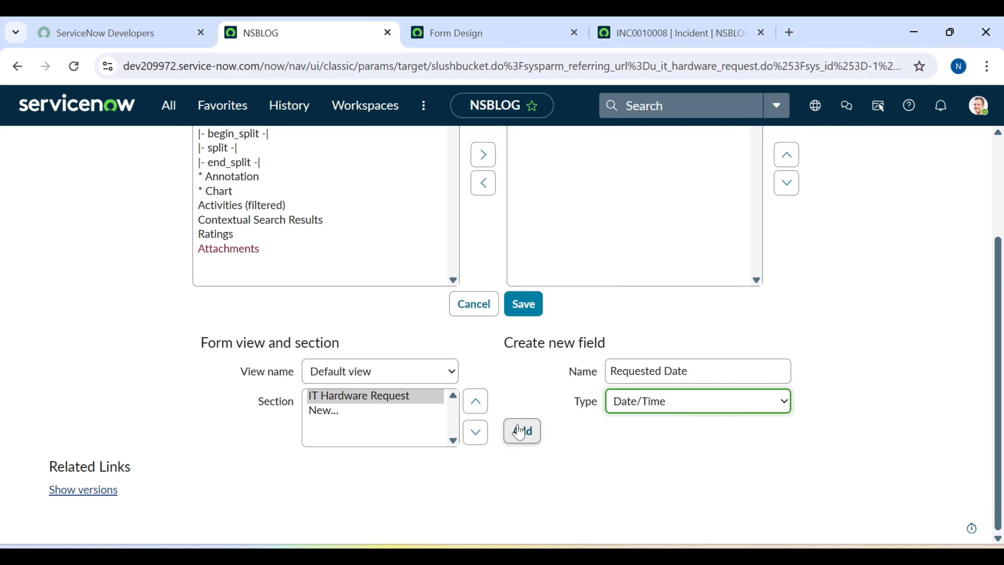
{"action": "left_click", "coordinate": [522, 431]}
Place Requested Date directly after Created by in the selected fields and save the form layout.
{"action": "left_click", "coordinate": [556, 257]}
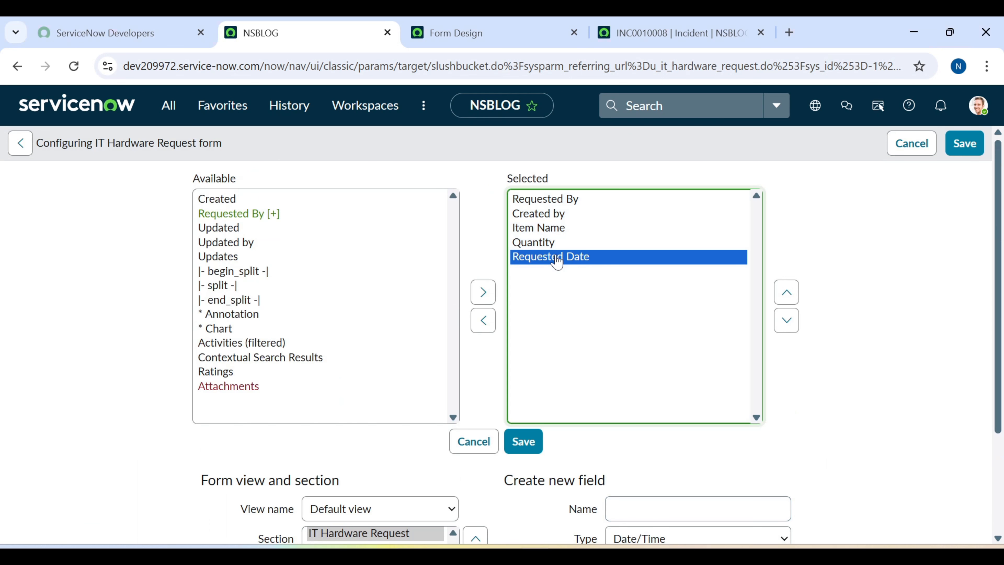
{"action": "left_click", "coordinate": [785, 300]}
{"action": "left_click", "coordinate": [785, 300]}
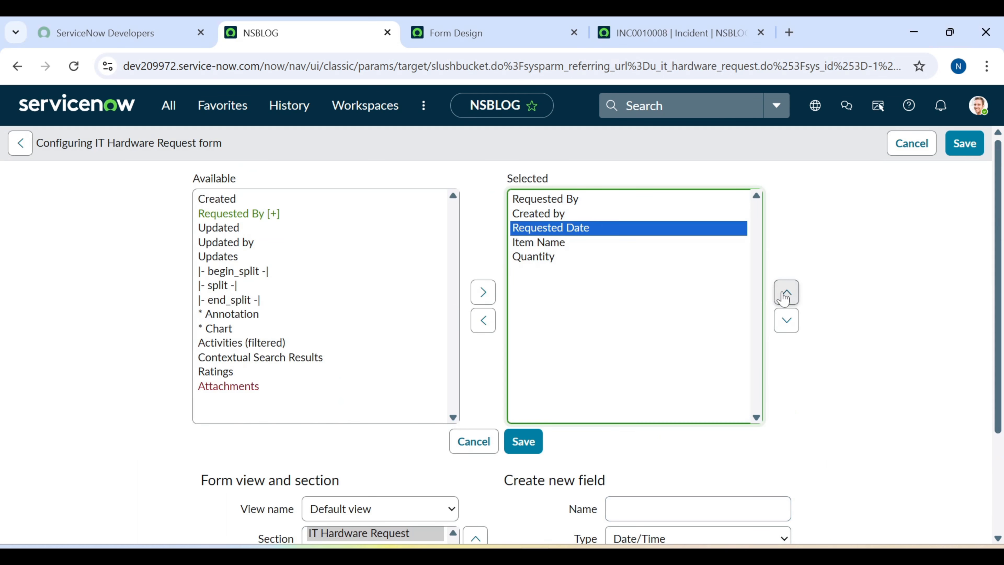
{"action": "left_click", "coordinate": [527, 443]}
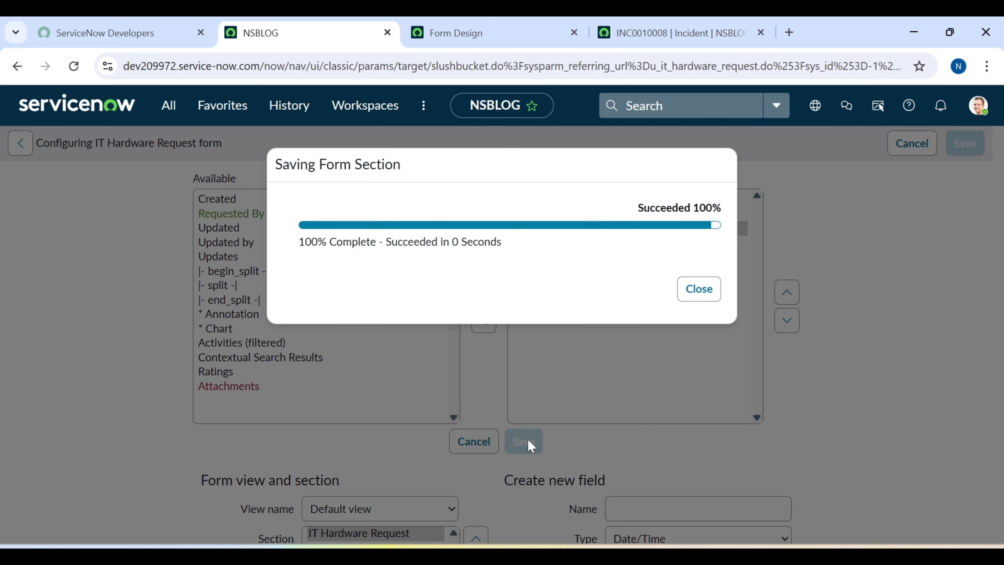
{"action": "left_click", "coordinate": [690, 291]}
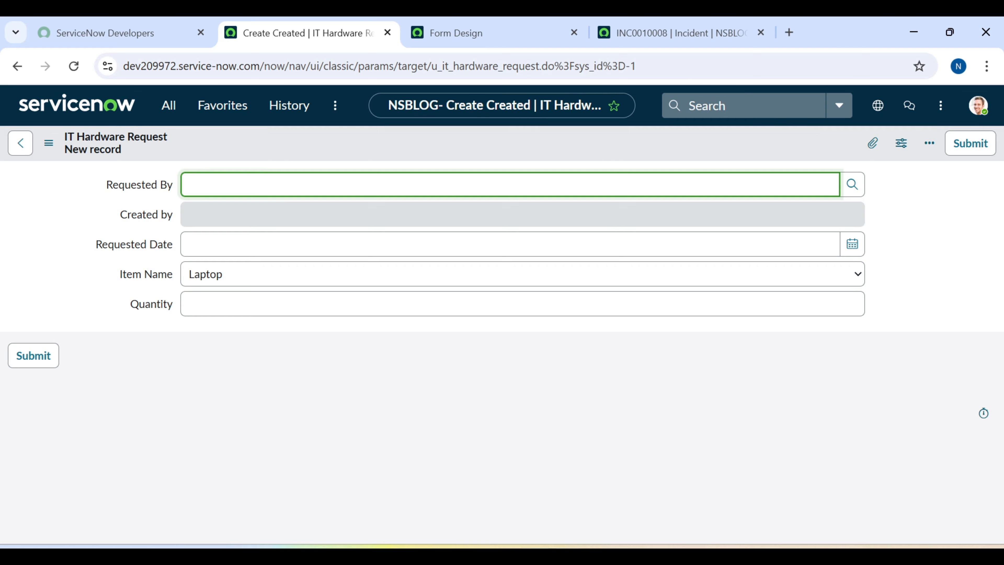
Switch to the Notepad field plan, select the name Status for the next field, and minimize Notepad.
{"action": "key", "text": "alt+Tab"}
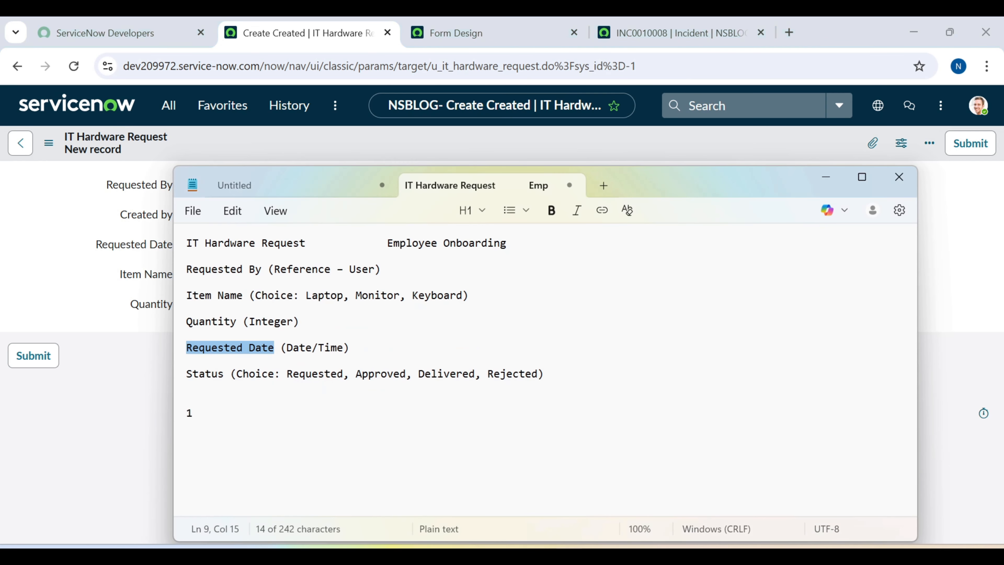
{"action": "left_click", "coordinate": [231, 374]}
{"action": "key", "text": "shift+Left"}
{"action": "key", "text": "shift+Left"}
{"action": "key", "text": "shift+Left"}
{"action": "key", "text": "shift+Left"}
{"action": "key", "text": "shift+Left"}
{"action": "key", "text": "shift+Left"}
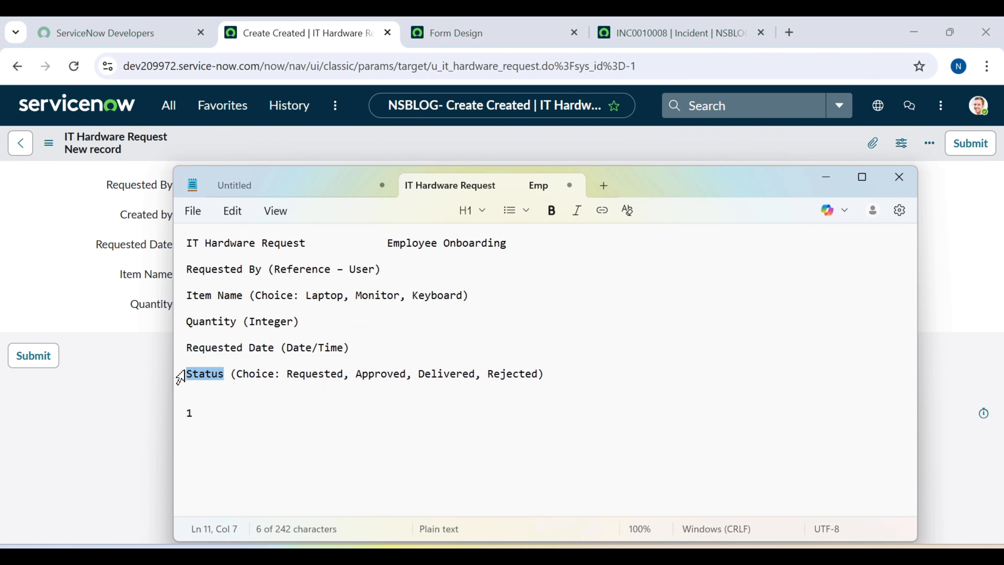
{"action": "left_click", "coordinate": [826, 177]}
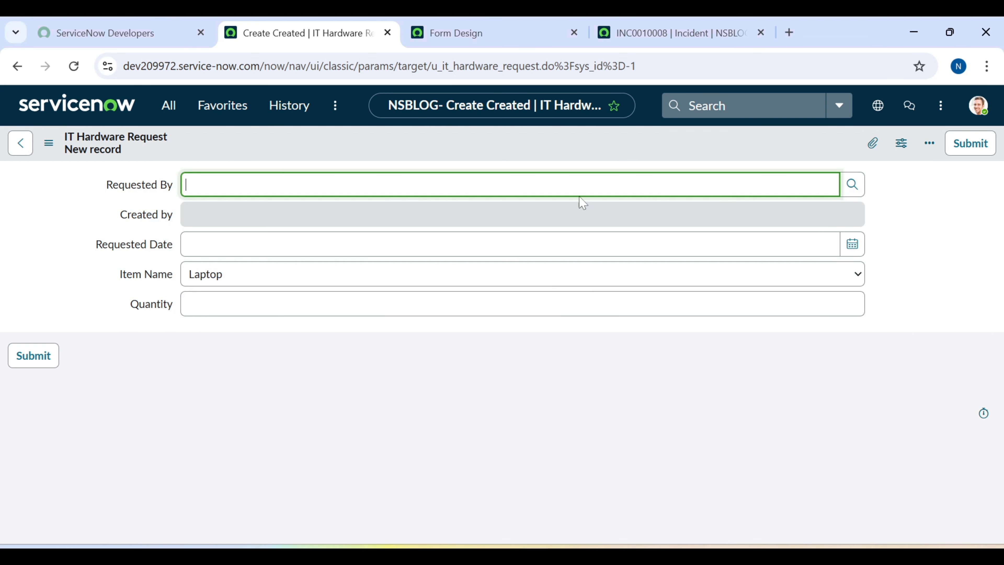
Open Form Layout for the IT Hardware Request form and decline the switch to Form Builder.
{"action": "right_click", "coordinate": [400, 152]}
{"action": "mouse_move", "coordinate": [438, 184]}
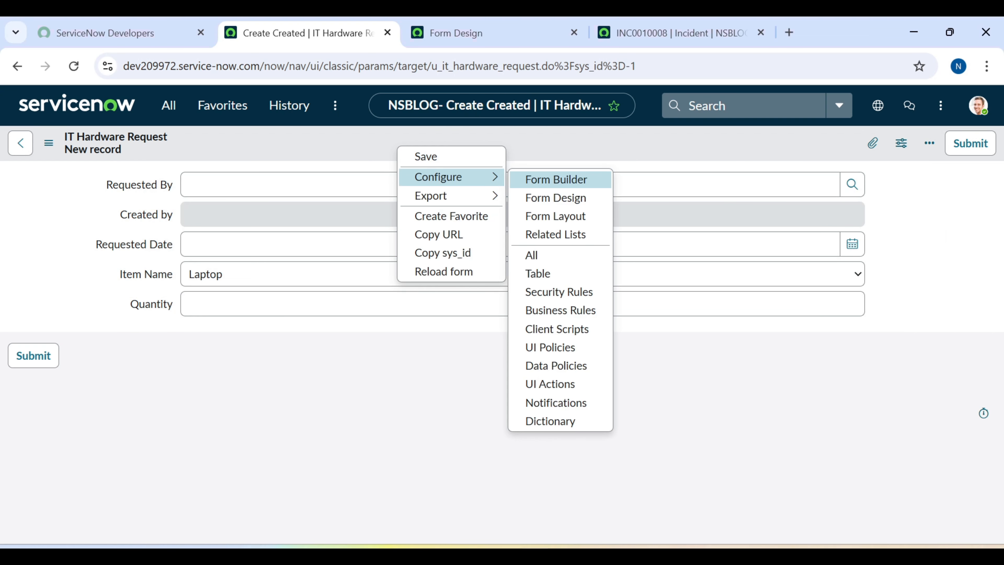
{"action": "left_click", "coordinate": [579, 216]}
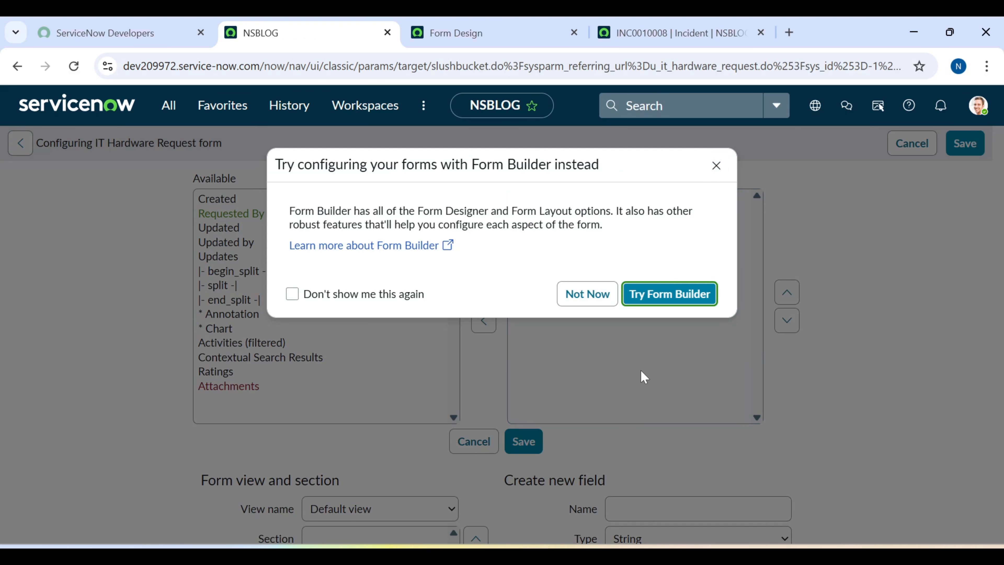
{"action": "left_click", "coordinate": [588, 294]}
Create a new field named Status with type Choice and add it to the form.
{"action": "scroll", "coordinate": [649, 486], "scroll_direction": "down", "scroll_amount": 3}
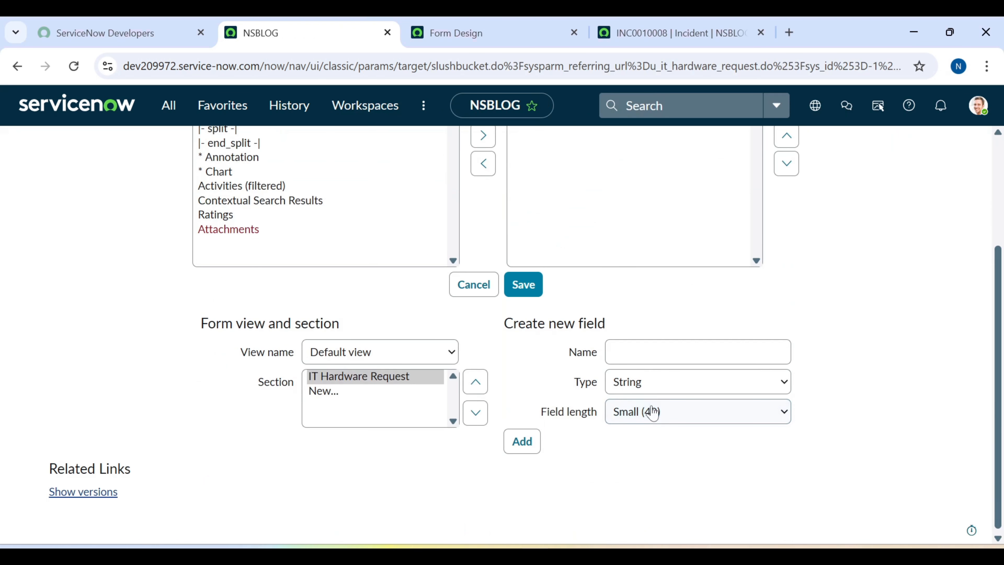
{"action": "left_click", "coordinate": [698, 352]}
{"action": "type", "text": "Status"}
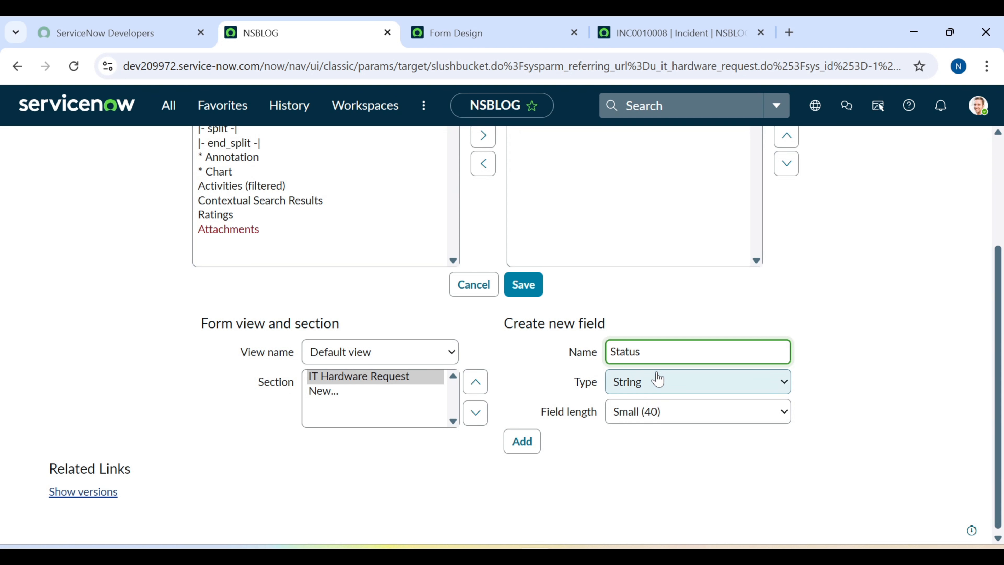
{"action": "left_click", "coordinate": [658, 382]}
{"action": "key", "text": "c"}
{"action": "key", "text": "h"}
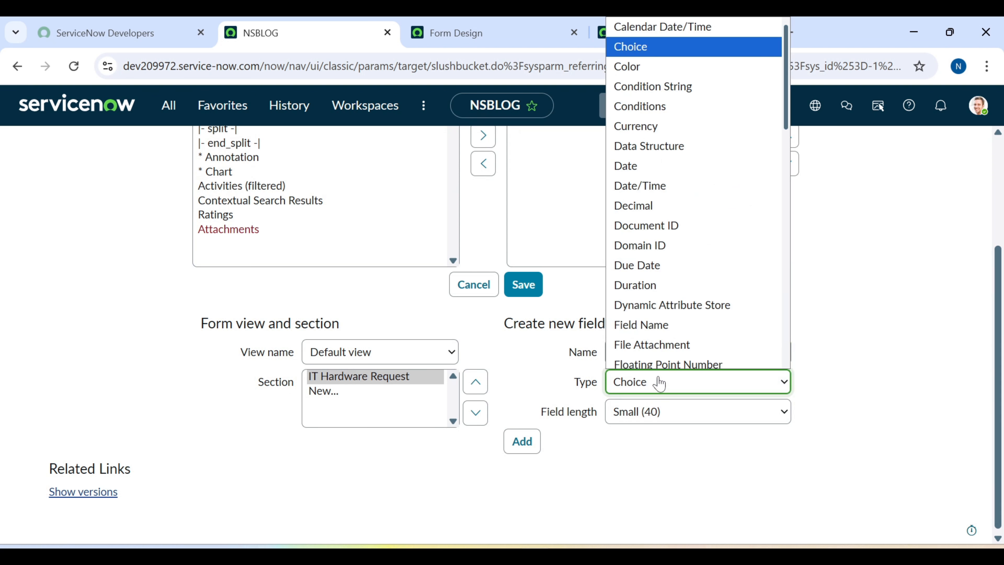
{"action": "key", "text": "Return"}
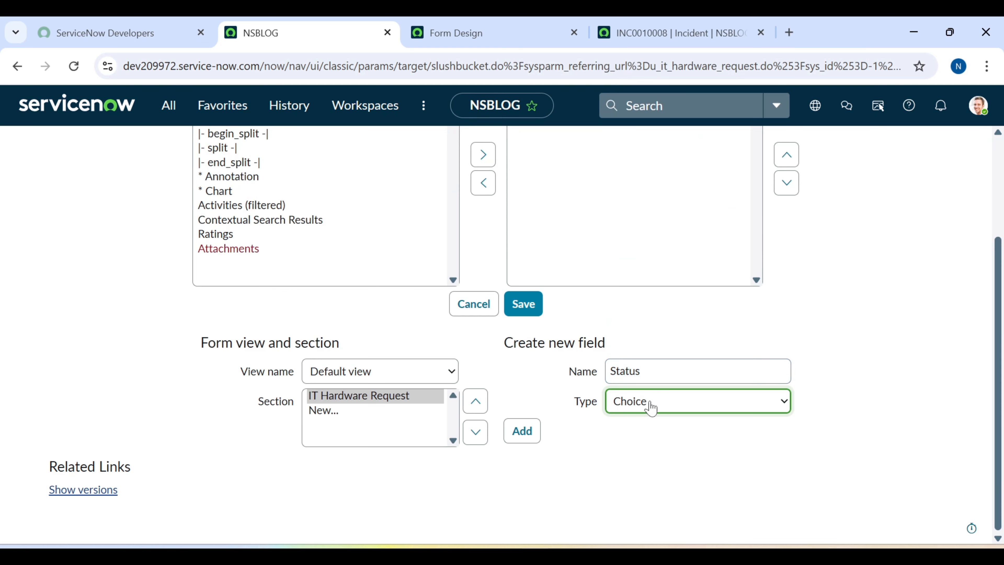
{"action": "left_click", "coordinate": [523, 432]}
Save the form layout with Status after Quantity and close the save progress dialog.
{"action": "scroll", "coordinate": [572, 461], "scroll_direction": "up", "scroll_amount": 3}
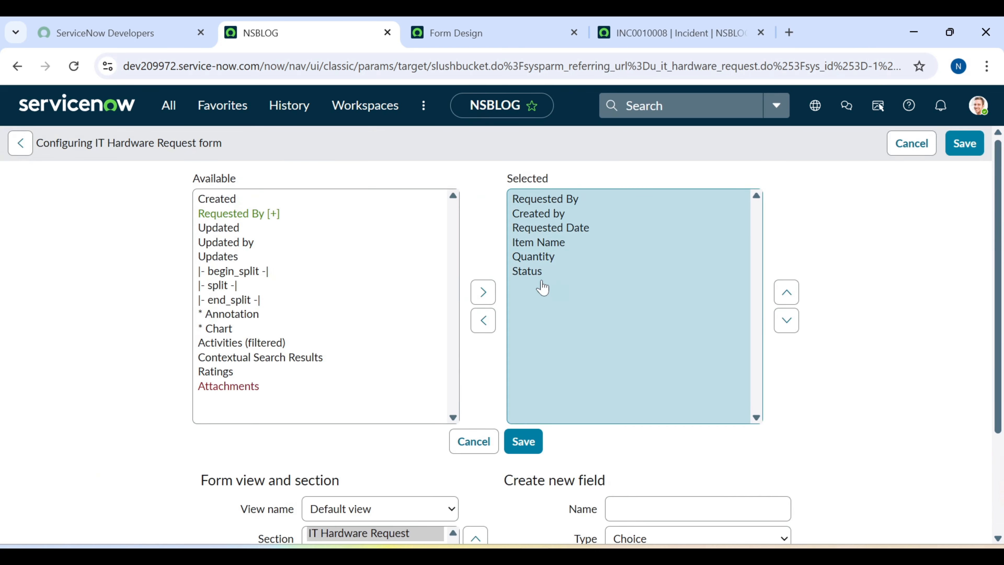
{"action": "left_click", "coordinate": [530, 446]}
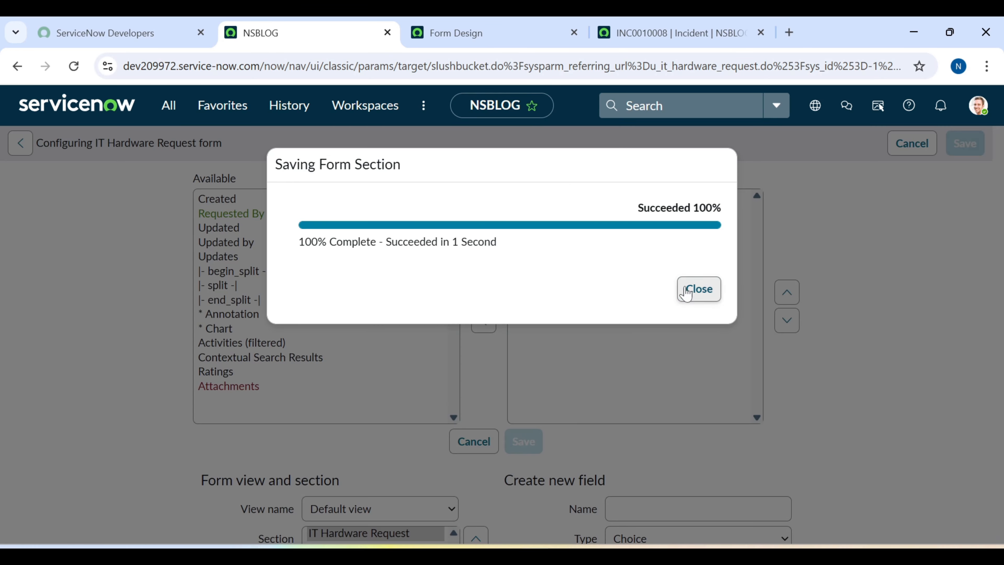
{"action": "left_click", "coordinate": [688, 291]}
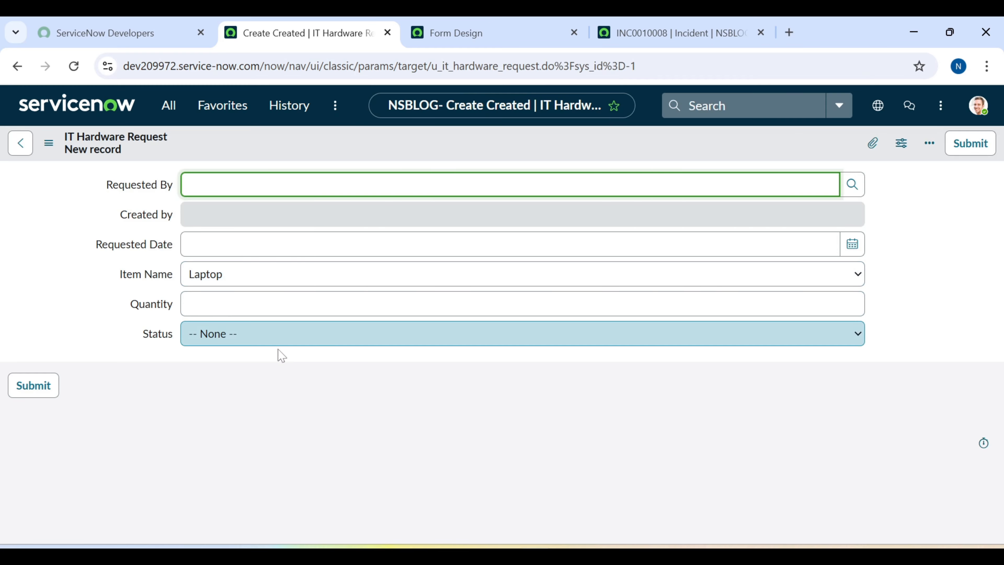
Check the Status field's dropdown options and its choice list records, and return to the new IT Hardware Request form.
{"action": "left_click", "coordinate": [282, 343]}
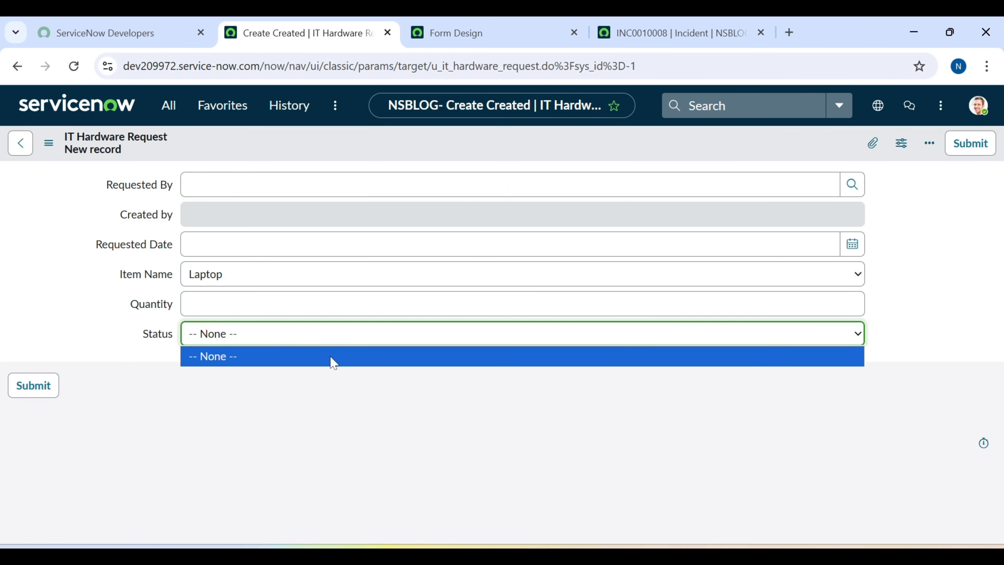
{"action": "left_click", "coordinate": [376, 340]}
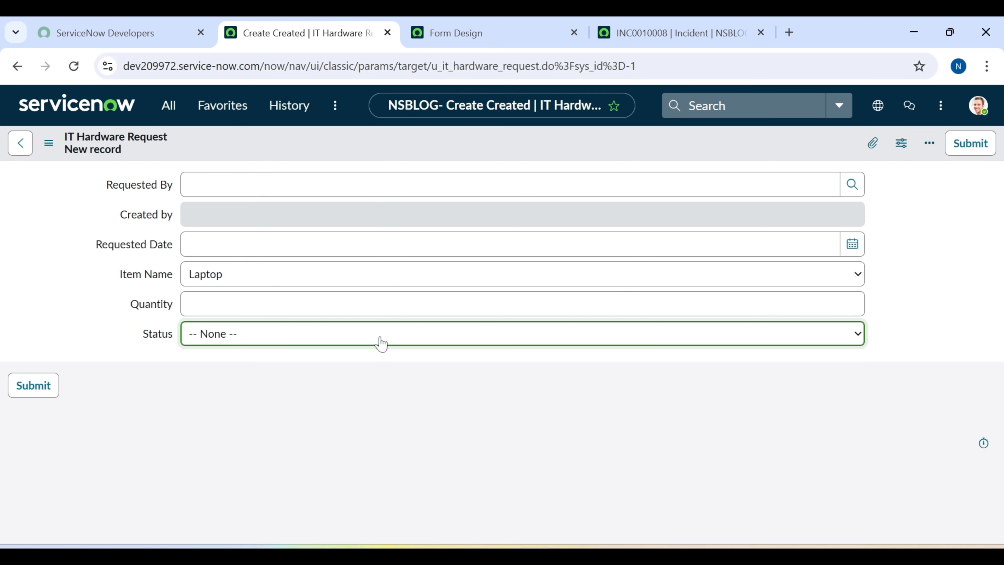
{"action": "right_click", "coordinate": [162, 336]}
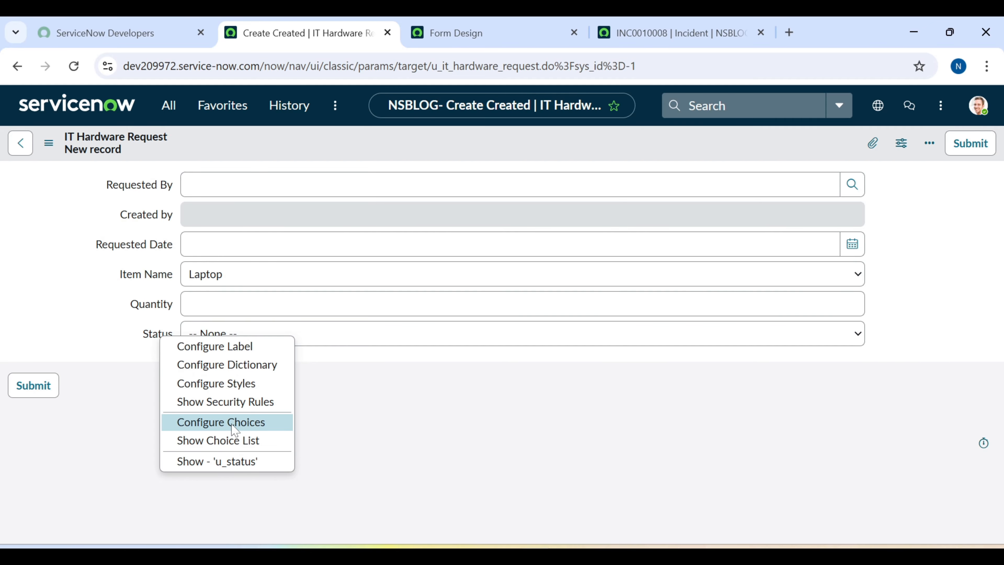
{"action": "left_click", "coordinate": [232, 440]}
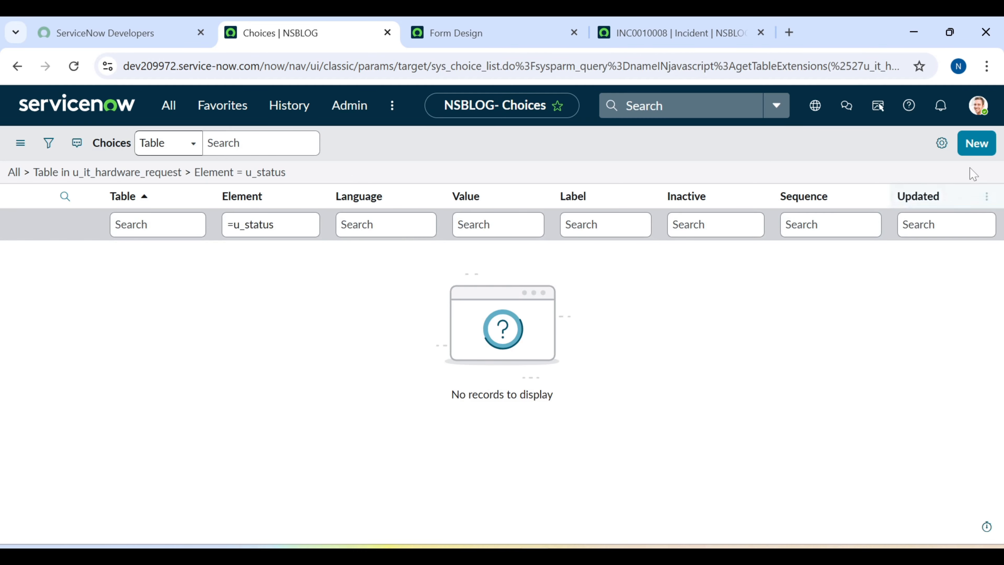
{"action": "left_click", "coordinate": [980, 151]}
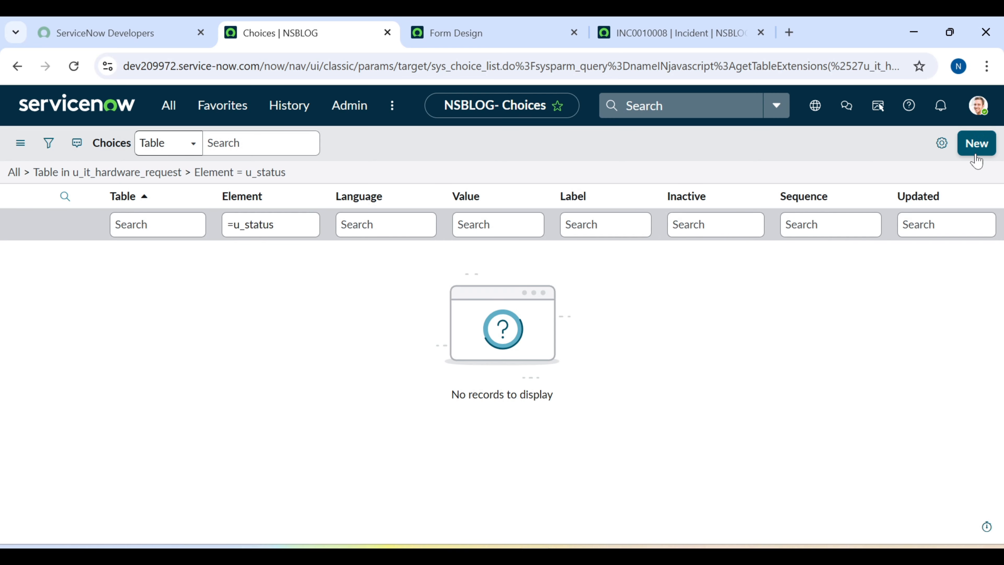
{"action": "left_click", "coordinate": [21, 60]}
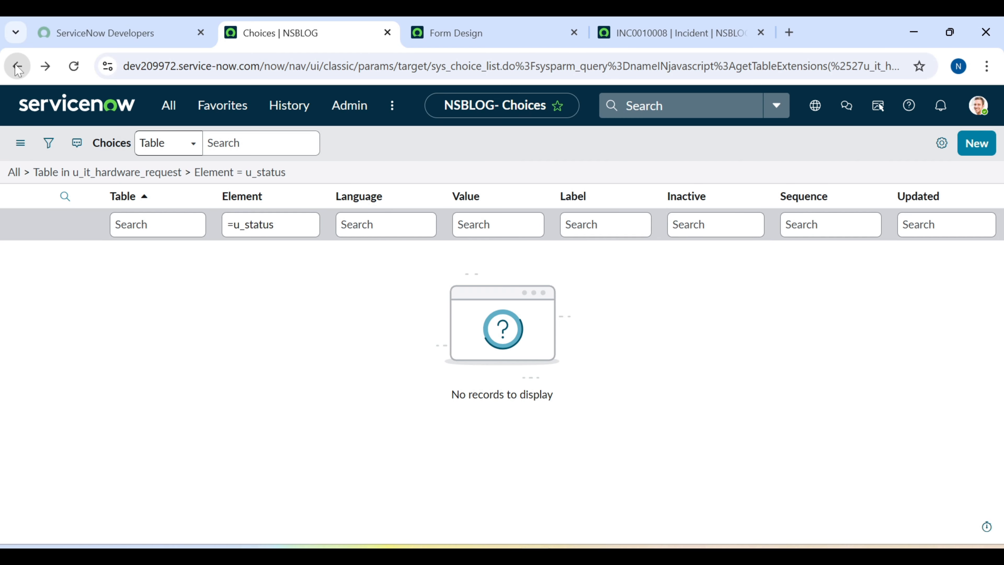
Open the choice configuration for the Status field and add Requested from the field notes as a choice.
{"action": "right_click", "coordinate": [159, 339]}
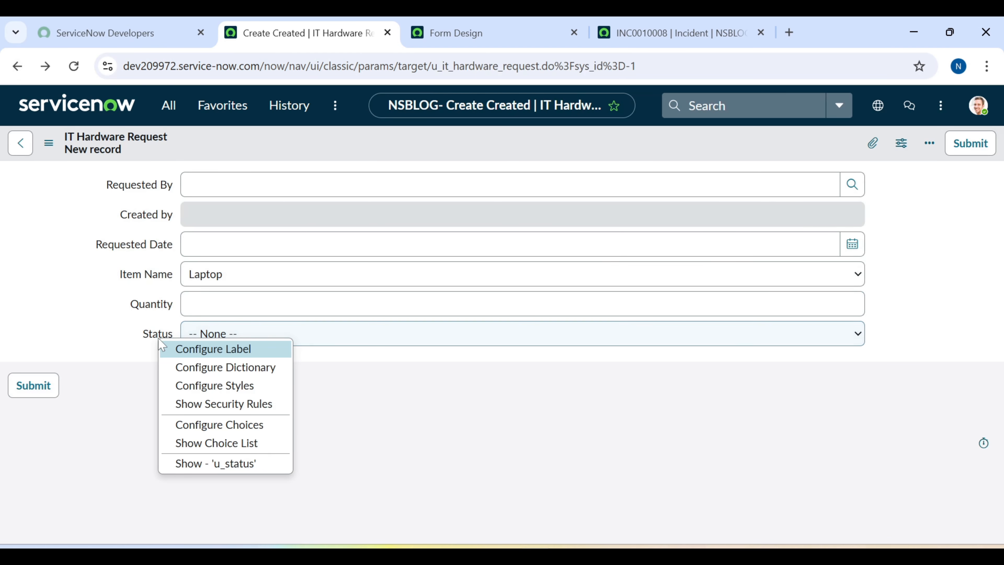
{"action": "left_click", "coordinate": [215, 423]}
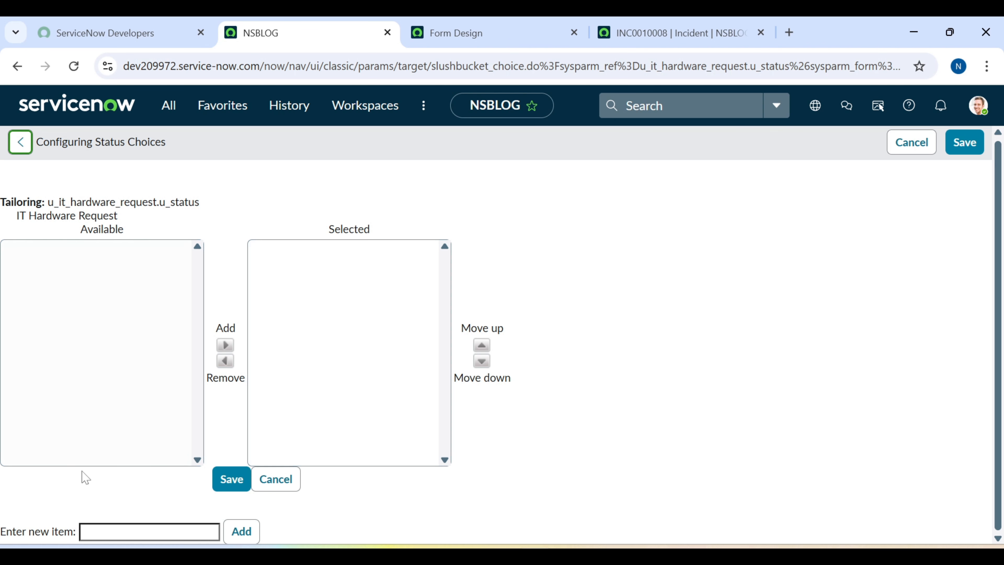
{"action": "left_click", "coordinate": [102, 531]}
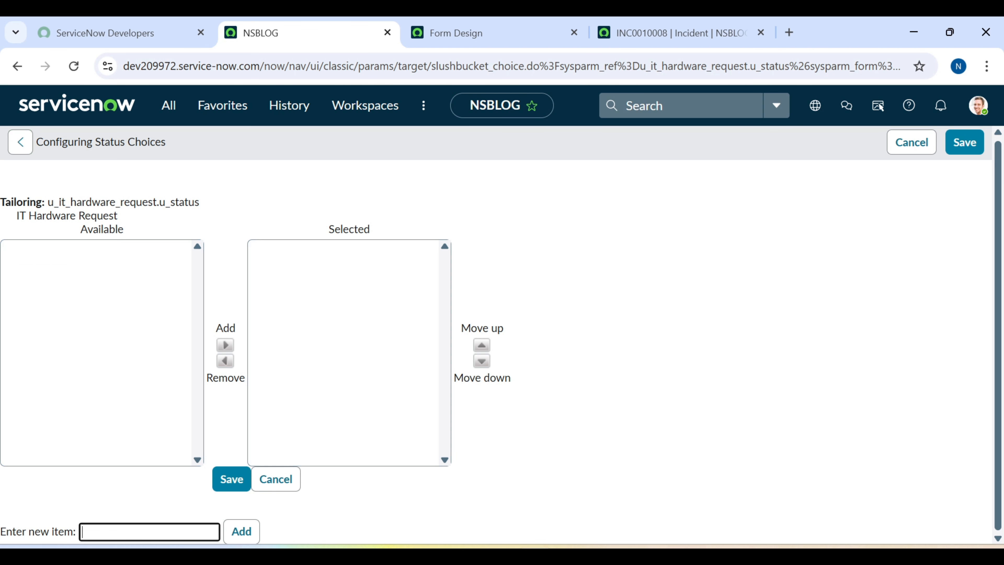
{"action": "left_click", "coordinate": [587, 538]}
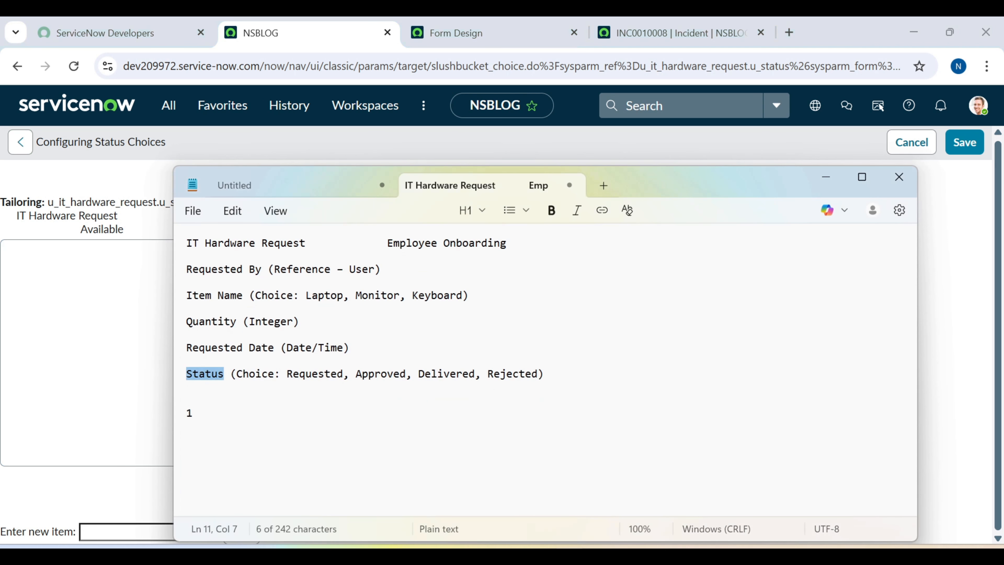
{"action": "double_click", "coordinate": [315, 374]}
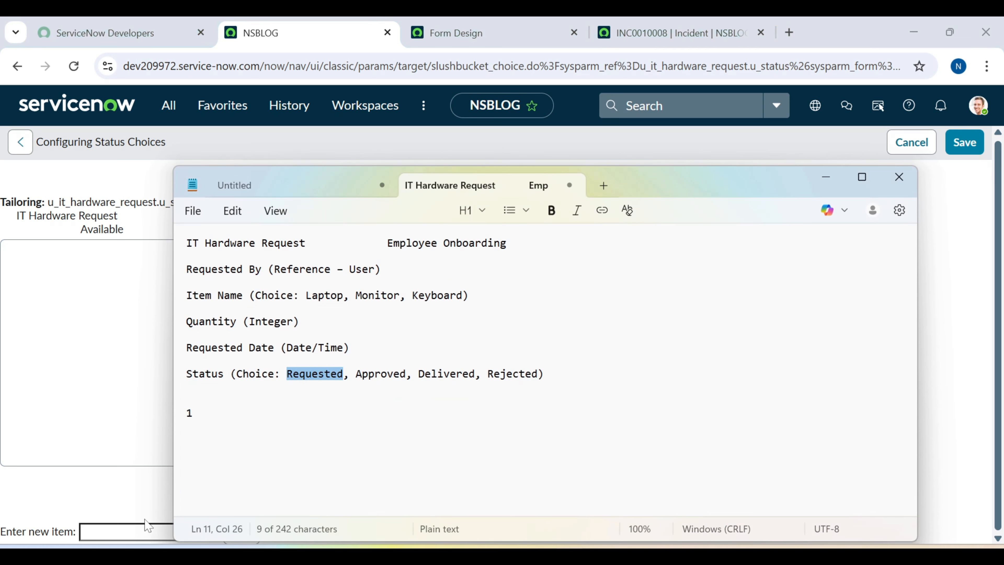
{"action": "left_click", "coordinate": [146, 531]}
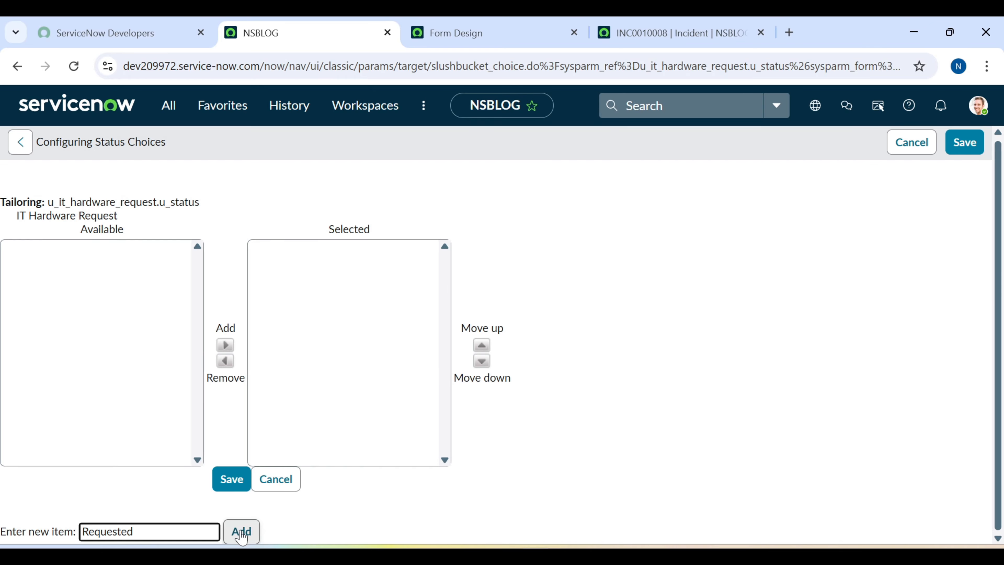
{"action": "left_click", "coordinate": [241, 531]}
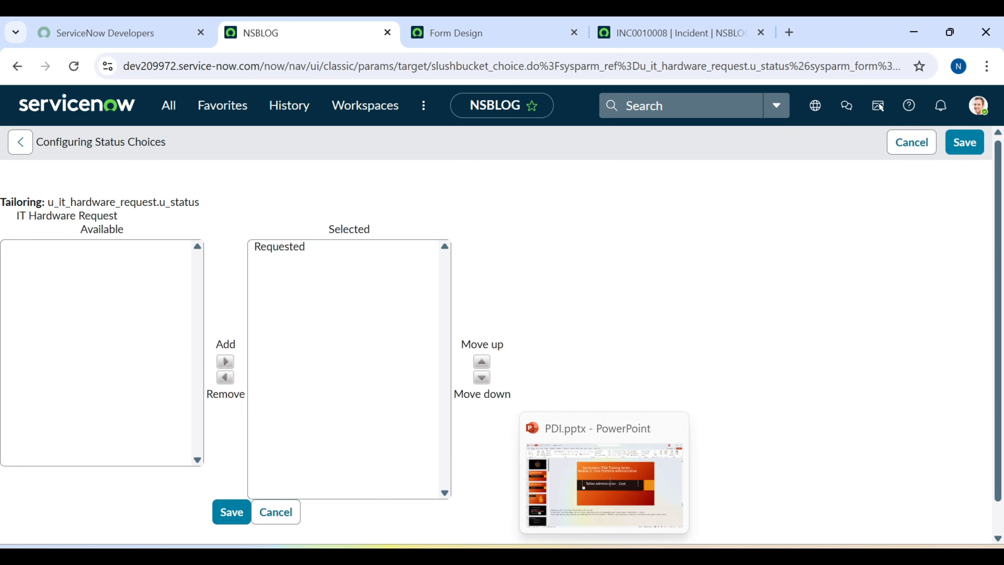
Copy Approved from the field notes in Notepad and add it to the Status choices.
{"action": "key", "text": "alt+Tab"}
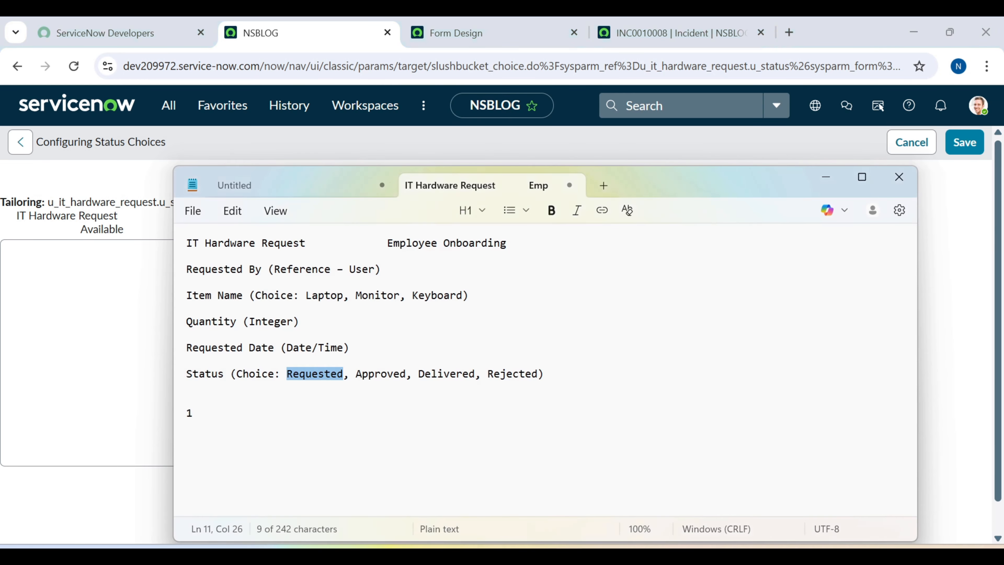
{"action": "double_click", "coordinate": [380, 375]}
{"action": "key", "text": "ctrl+c"}
{"action": "left_click", "coordinate": [40, 403]}
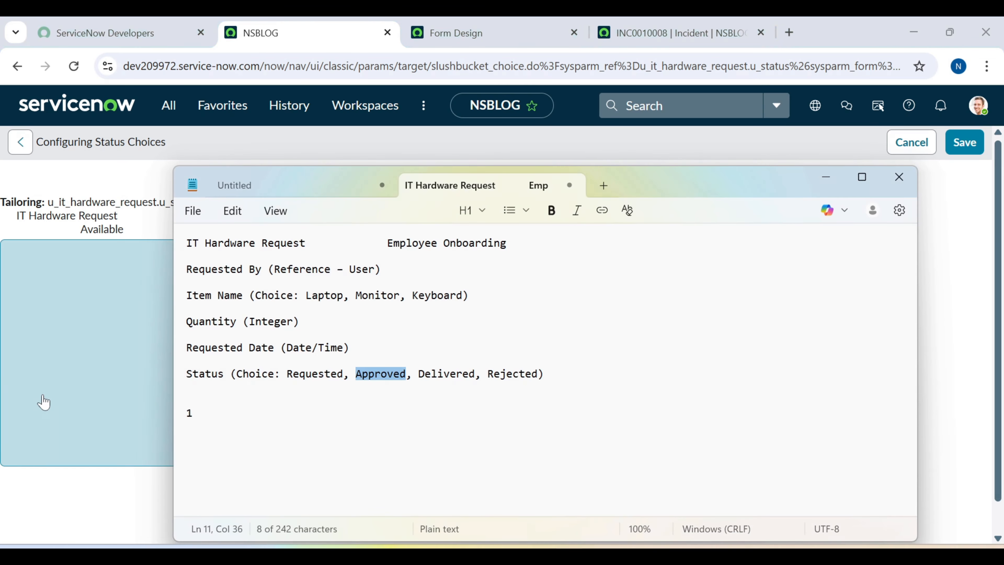
{"action": "scroll", "coordinate": [134, 475], "scroll_direction": "down", "scroll_amount": 1}
{"action": "left_click", "coordinate": [148, 531]}
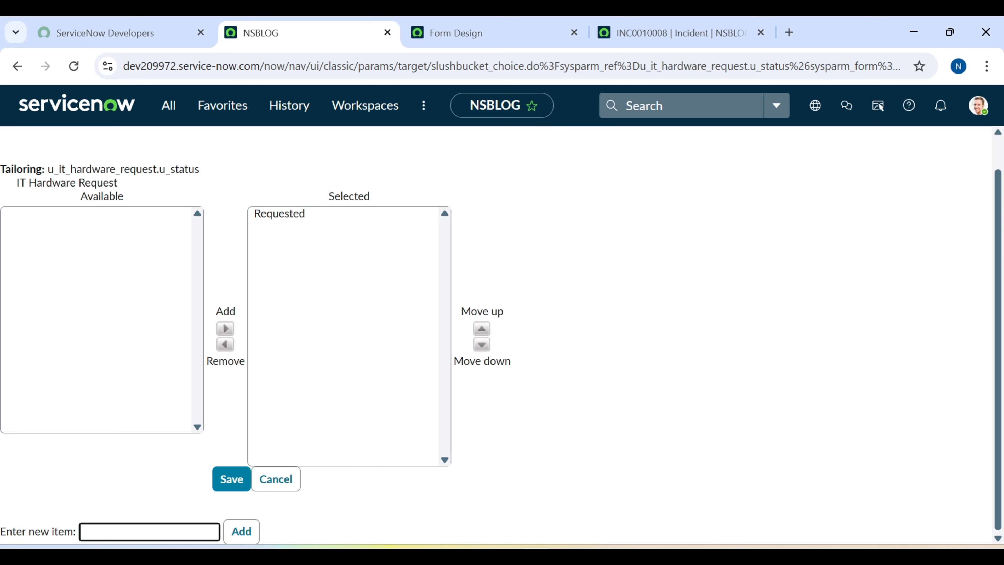
{"action": "key", "text": "ctrl+v"}
{"action": "left_click", "coordinate": [239, 531]}
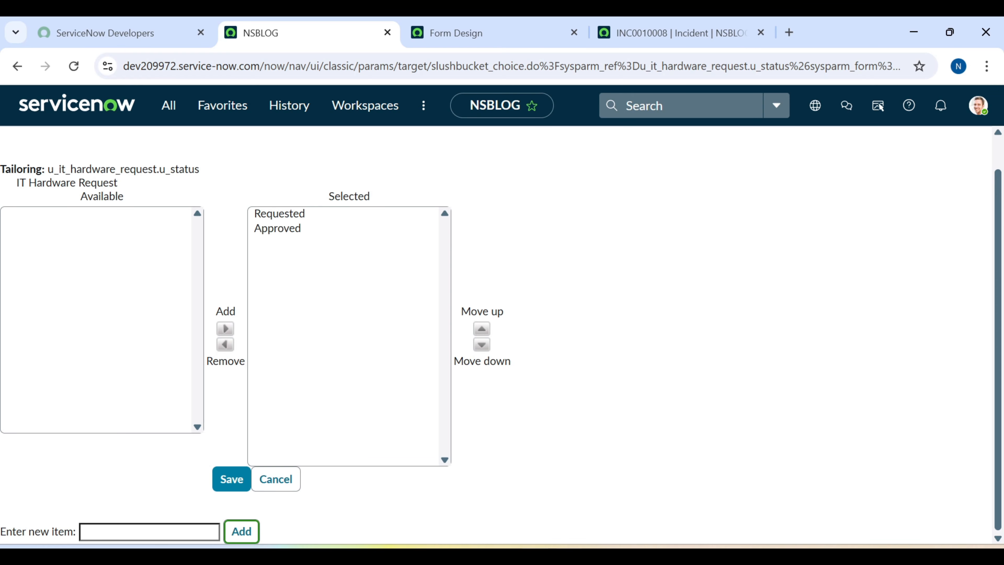
Copy Delivered from the field notes in Notepad and add it to the Status choices, and copy Rejected from the same notes.
{"action": "key", "text": "alt+Tab"}
{"action": "double_click", "coordinate": [447, 374]}
{"action": "key", "text": "ctrl+c"}
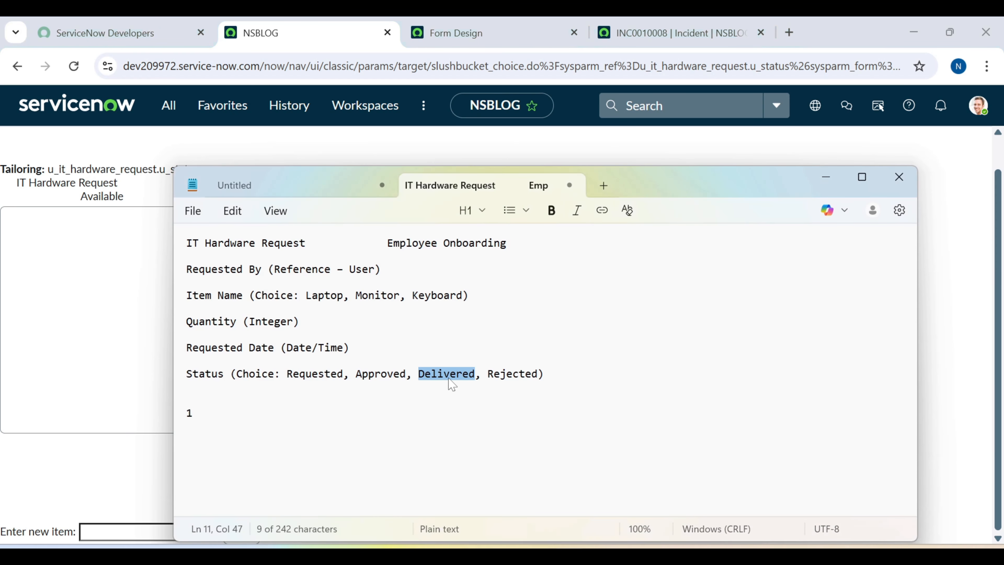
{"action": "key", "text": "alt+Tab"}
{"action": "left_click", "coordinate": [158, 531]}
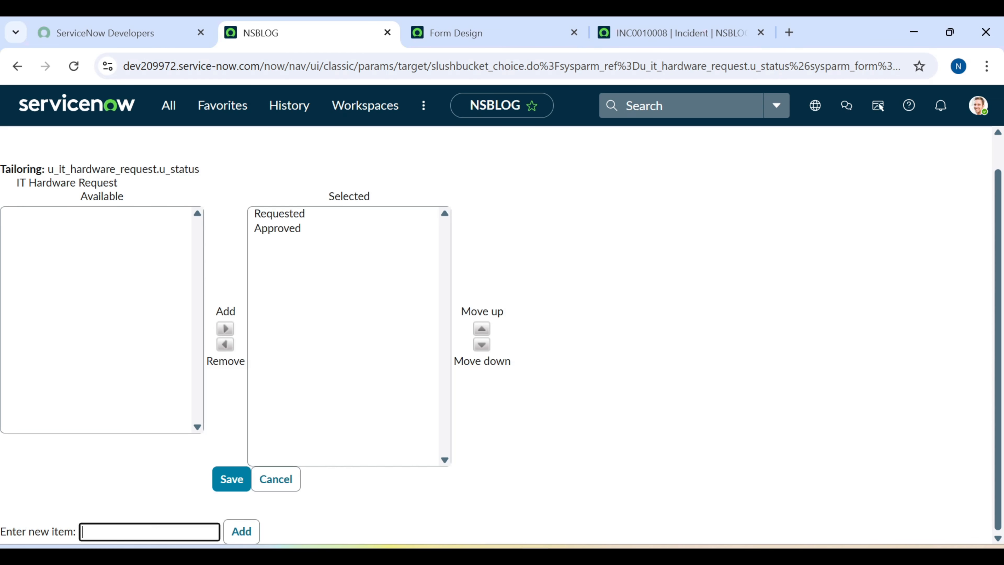
{"action": "key", "text": "ctrl+v"}
{"action": "key", "text": "alt+Tab"}
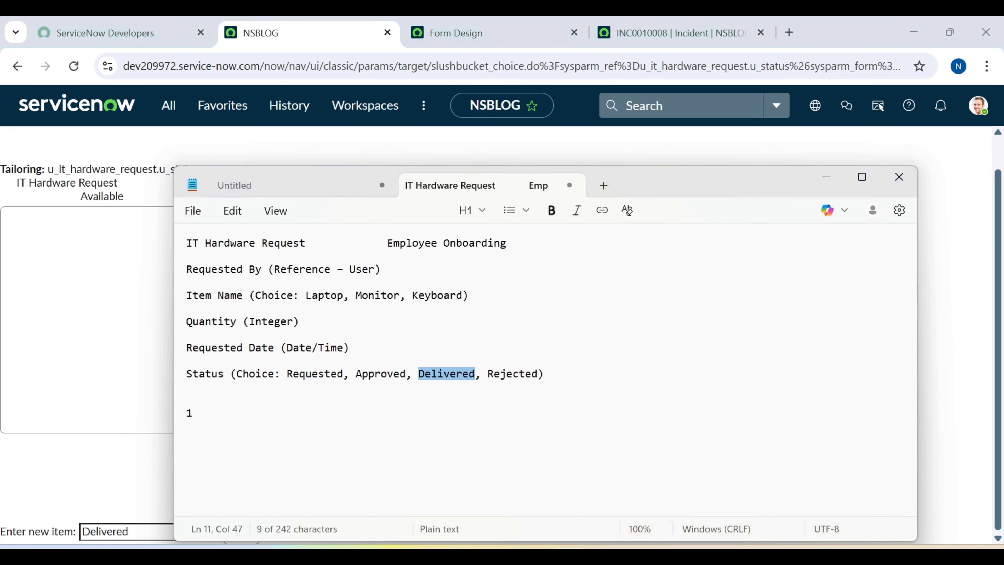
{"action": "double_click", "coordinate": [513, 375]}
{"action": "key", "text": "ctrl+c"}
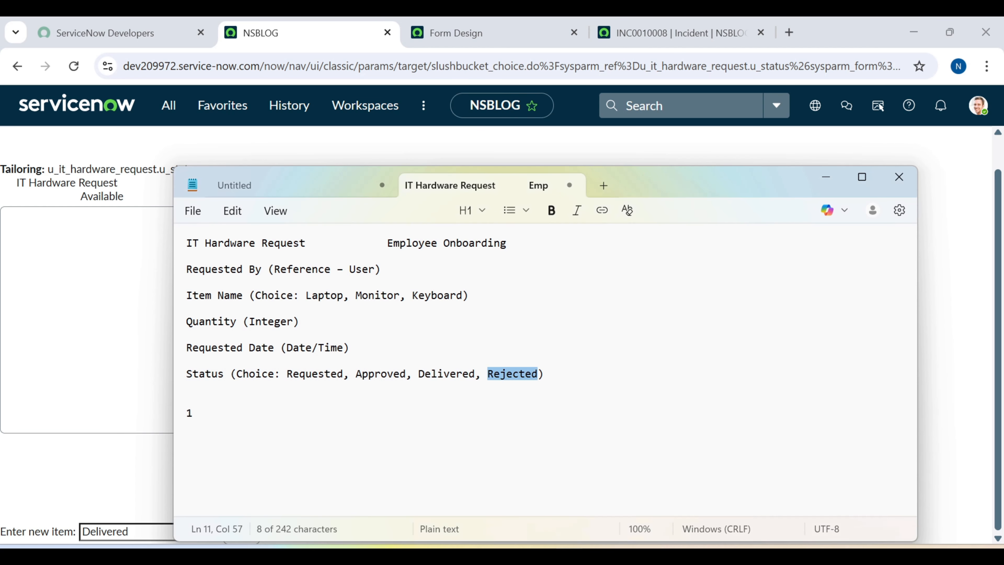
{"action": "left_click", "coordinate": [110, 466]}
{"action": "left_click", "coordinate": [241, 531]}
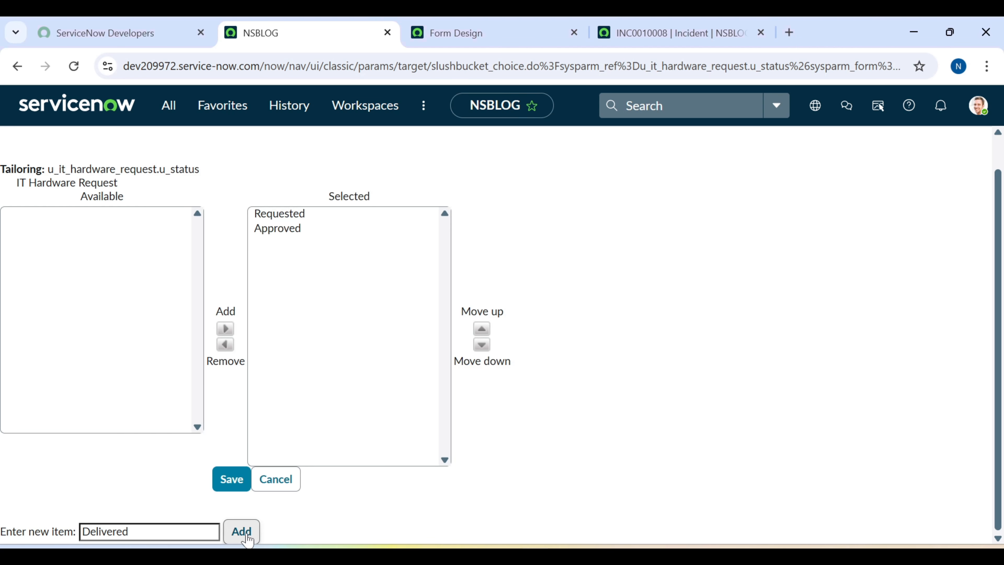
Paste the copied Rejected value as a new item and add it to the Status choices.
{"action": "left_click", "coordinate": [149, 532]}
{"action": "key", "text": "ctrl+v"}
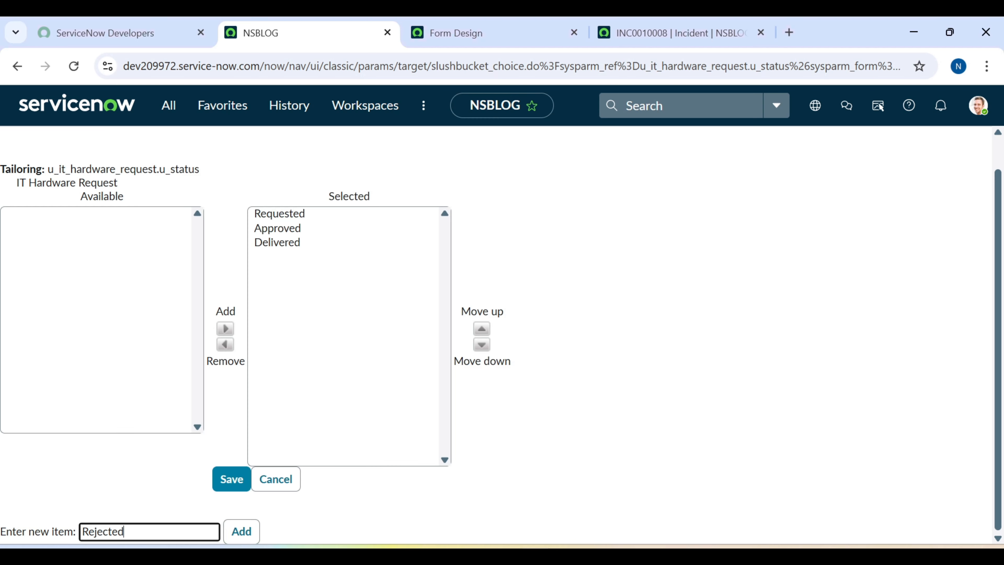
{"action": "left_click", "coordinate": [238, 532]}
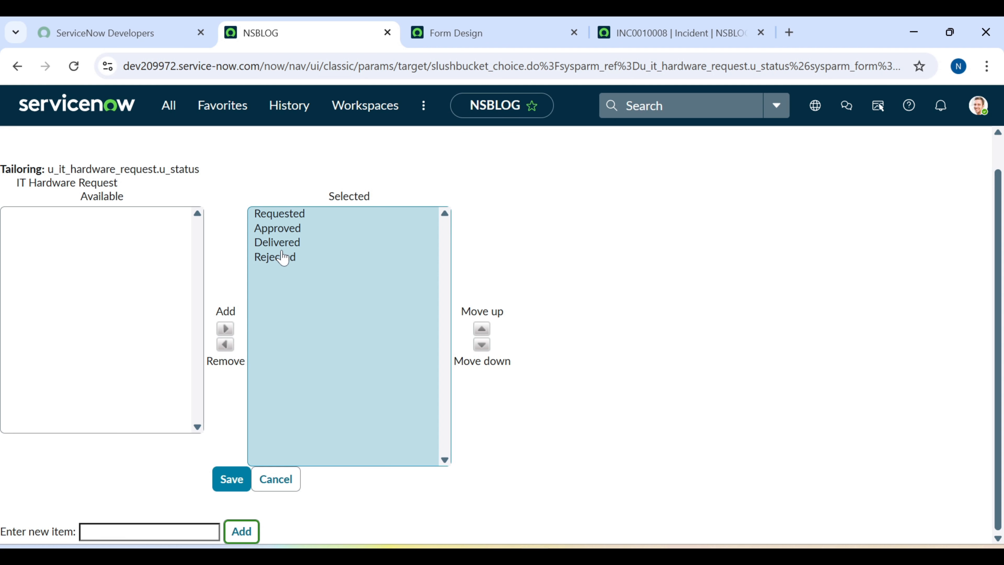
Try moving Rejected above Delivered in the selected Status choices, and restore its order.
{"action": "left_click", "coordinate": [284, 257]}
{"action": "left_click", "coordinate": [481, 328]}
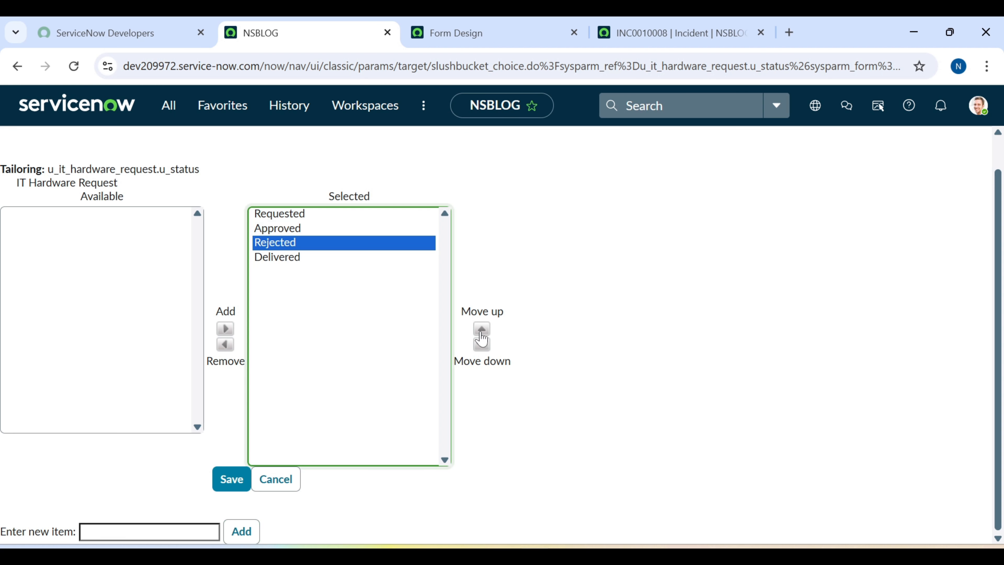
{"action": "left_click", "coordinate": [482, 345]}
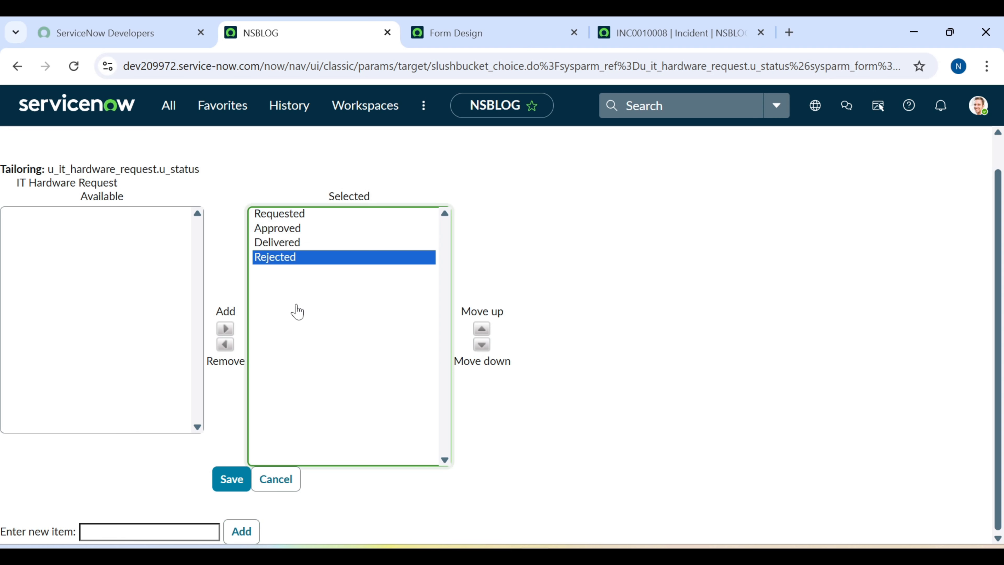
Save the Status choices and check the options offered by the Status dropdown on the new record form.
{"action": "left_click", "coordinate": [229, 480]}
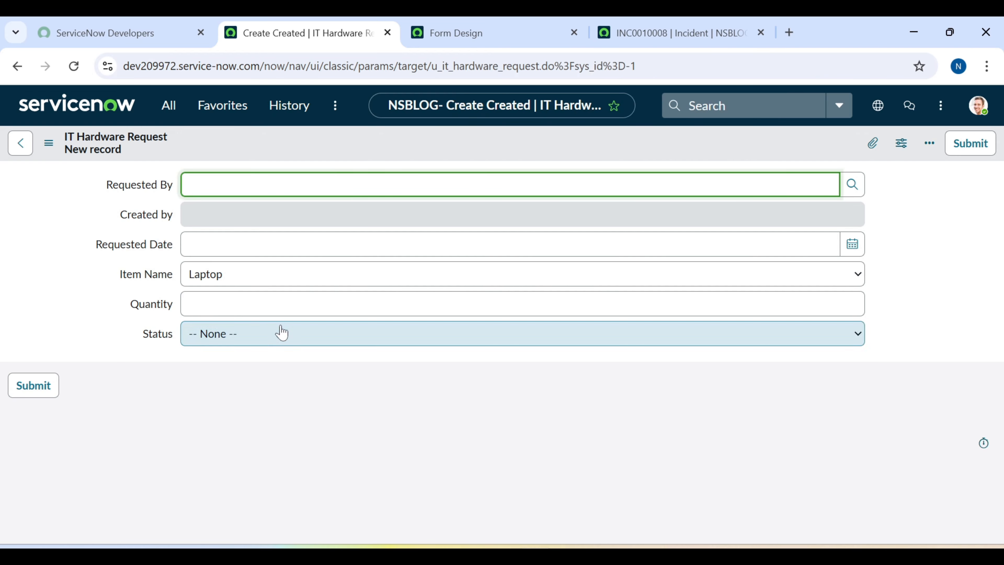
{"action": "left_click", "coordinate": [282, 332]}
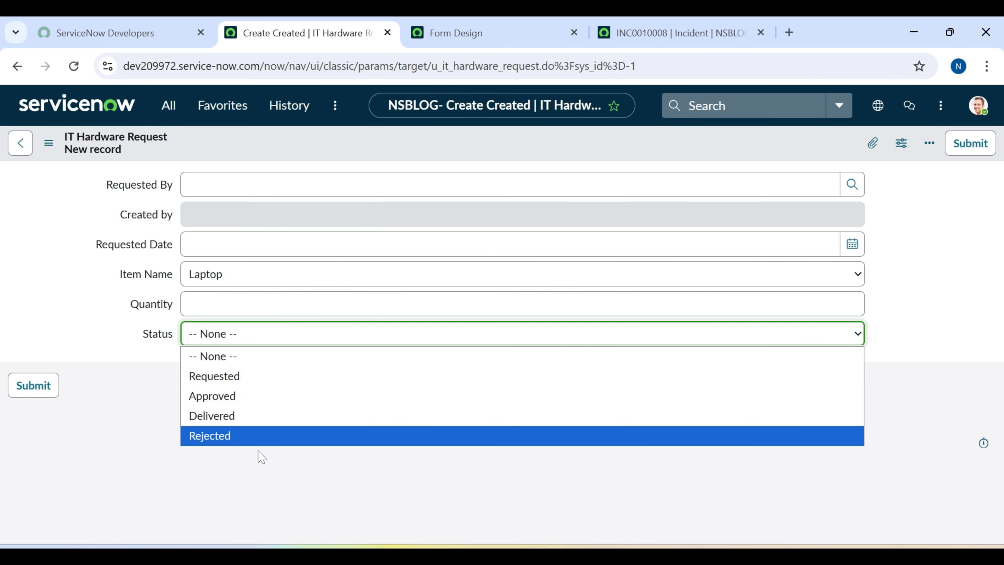
{"action": "left_click", "coordinate": [137, 384]}
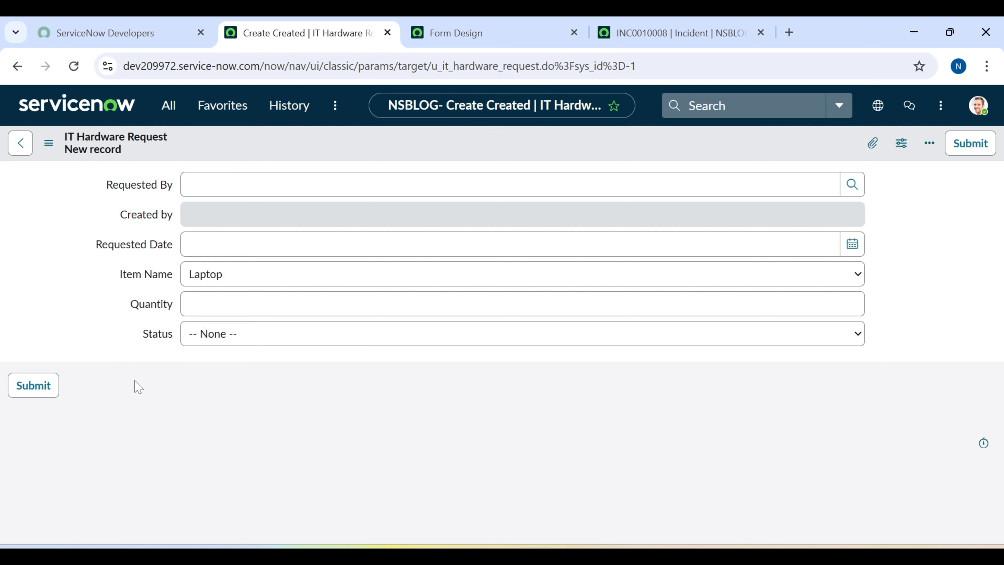
Open the Status field's dictionary entry and review its Choice setting options, keeping Dropdown with -- None --.
{"action": "right_click", "coordinate": [161, 337]}
{"action": "left_click", "coordinate": [179, 362]}
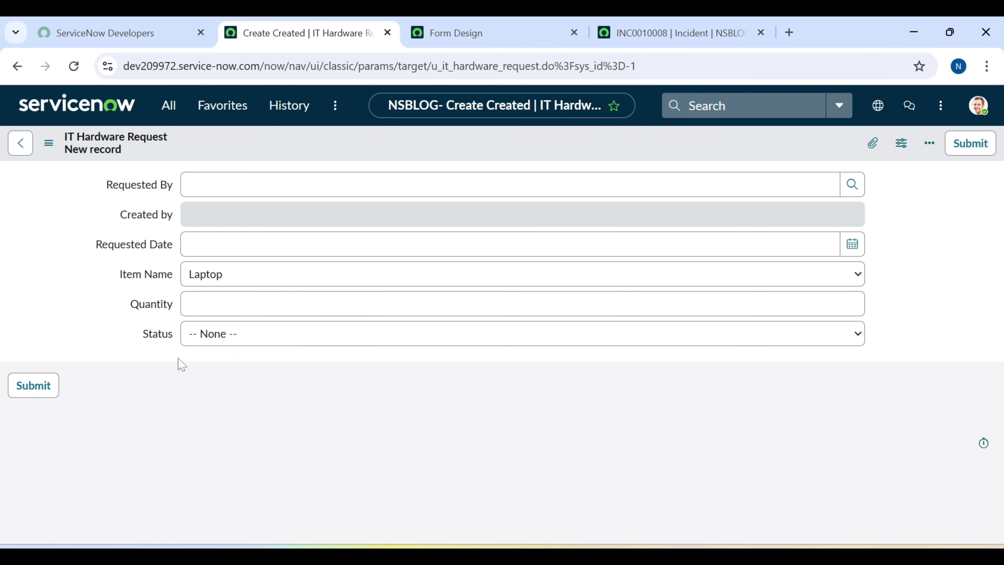
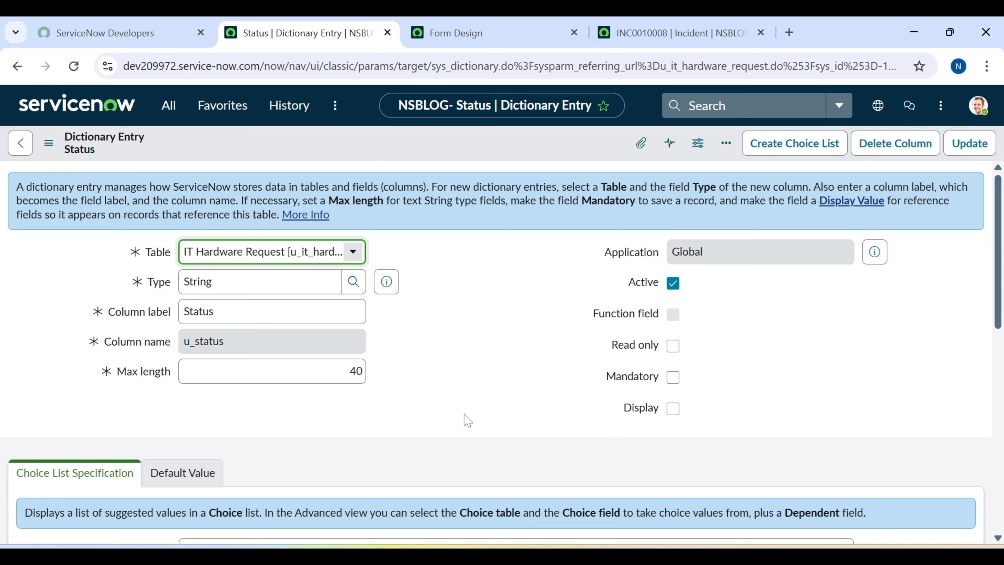
{"action": "scroll", "coordinate": [466, 420], "scroll_direction": "down", "scroll_amount": 3}
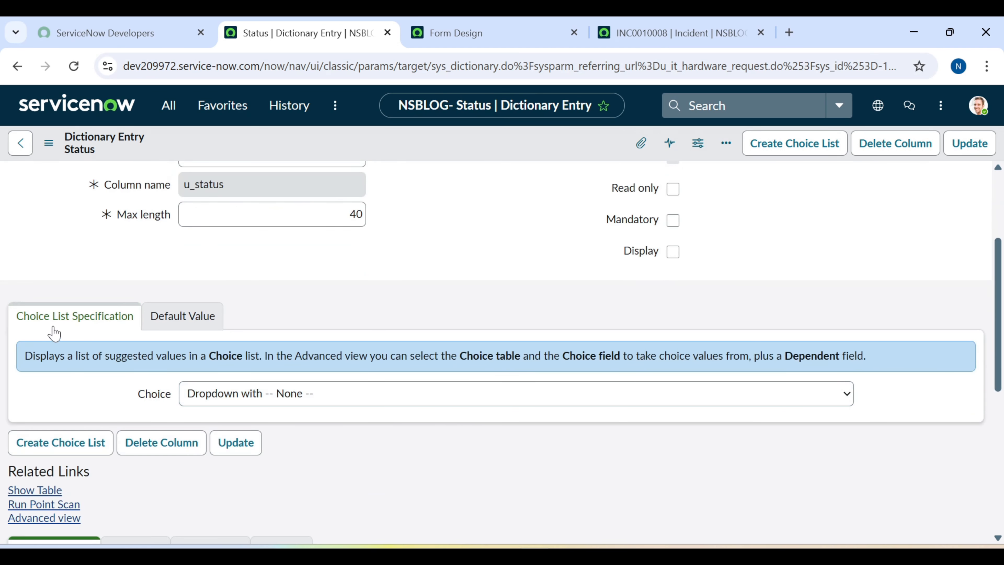
{"action": "left_click", "coordinate": [213, 400]}
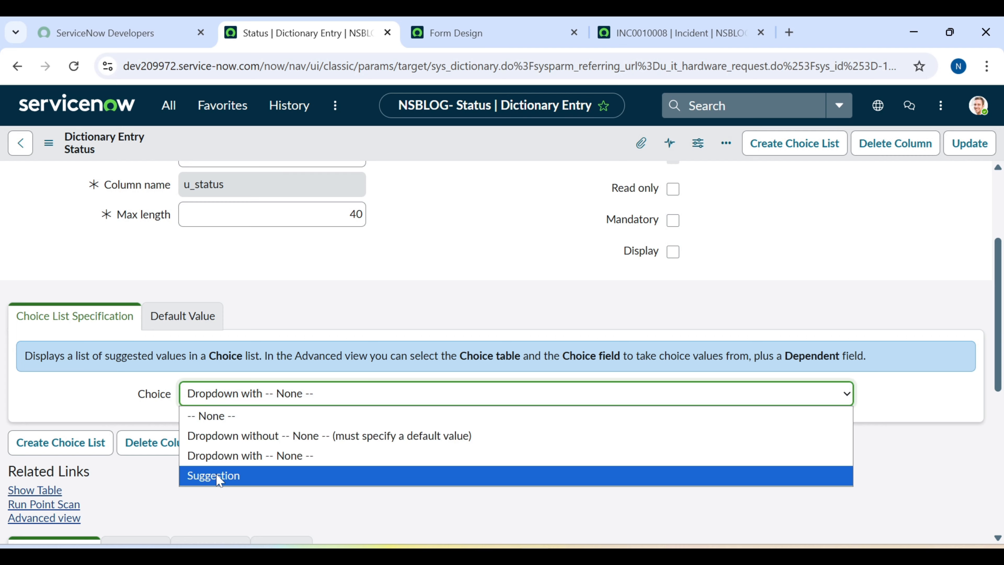
{"action": "left_click", "coordinate": [223, 456]}
Show the choice records related to the Status dictionary entry and examine their values, sequence and inactive flags.
{"action": "scroll", "coordinate": [236, 486], "scroll_direction": "down", "scroll_amount": 4}
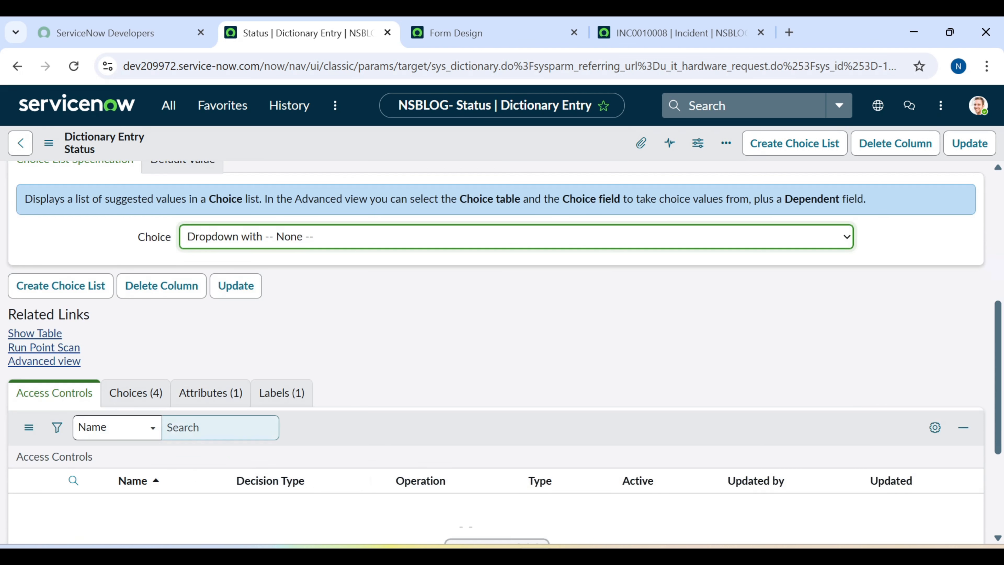
{"action": "left_click", "coordinate": [136, 396]}
{"action": "scroll", "coordinate": [137, 396], "scroll_direction": "down", "scroll_amount": 4}
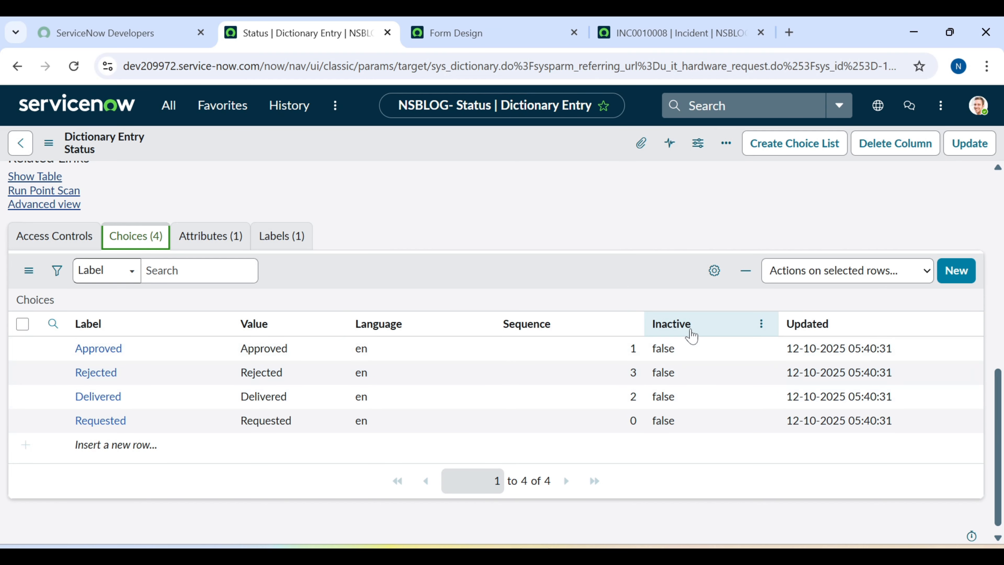
Set the Inactive flag of the Rejected choice to true in the Status field's choice records.
{"action": "left_click", "coordinate": [694, 384]}
{"action": "double_click", "coordinate": [695, 380]}
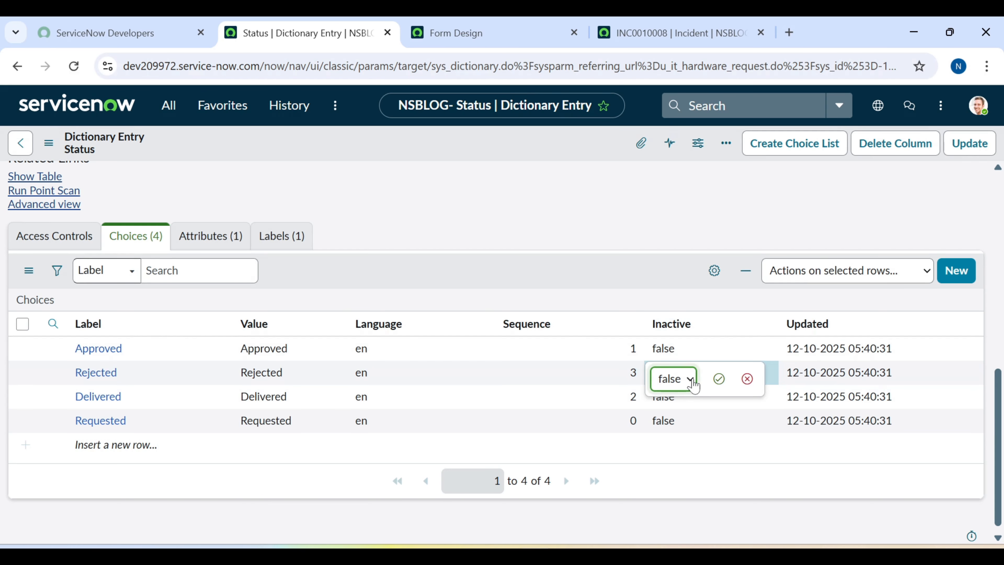
{"action": "left_click", "coordinate": [692, 379]}
{"action": "left_click", "coordinate": [692, 403]}
{"action": "left_click", "coordinate": [718, 378]}
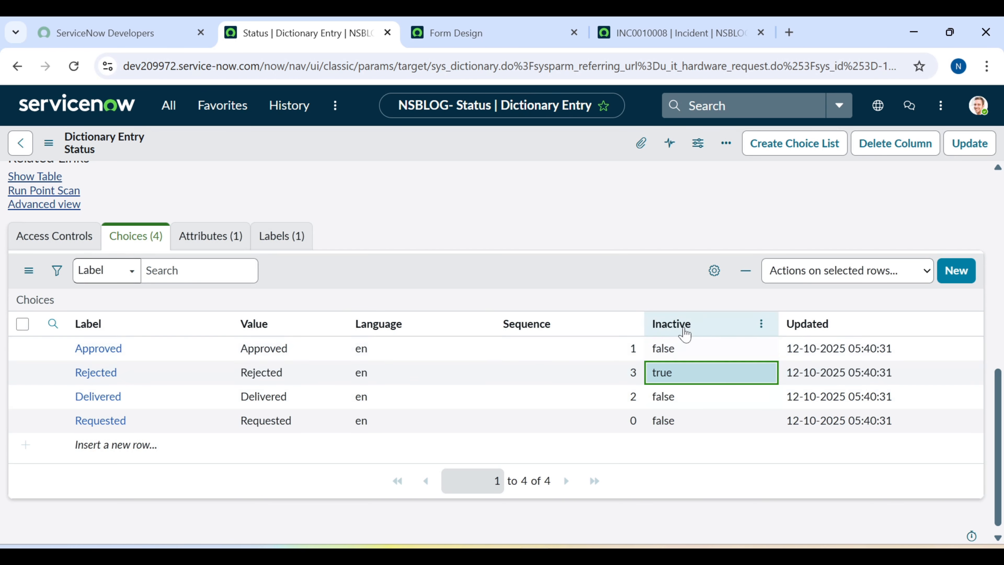
Return to the new IT Hardware Request record and check the options offered by the Status dropdown.
{"action": "scroll", "coordinate": [329, 198], "scroll_direction": "up", "scroll_amount": 2}
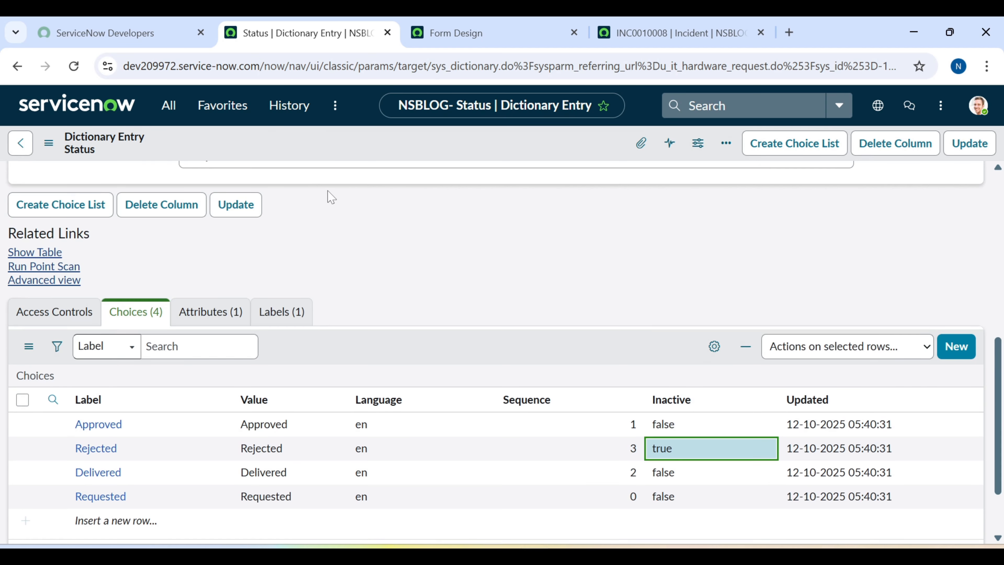
{"action": "left_click", "coordinate": [8, 64]}
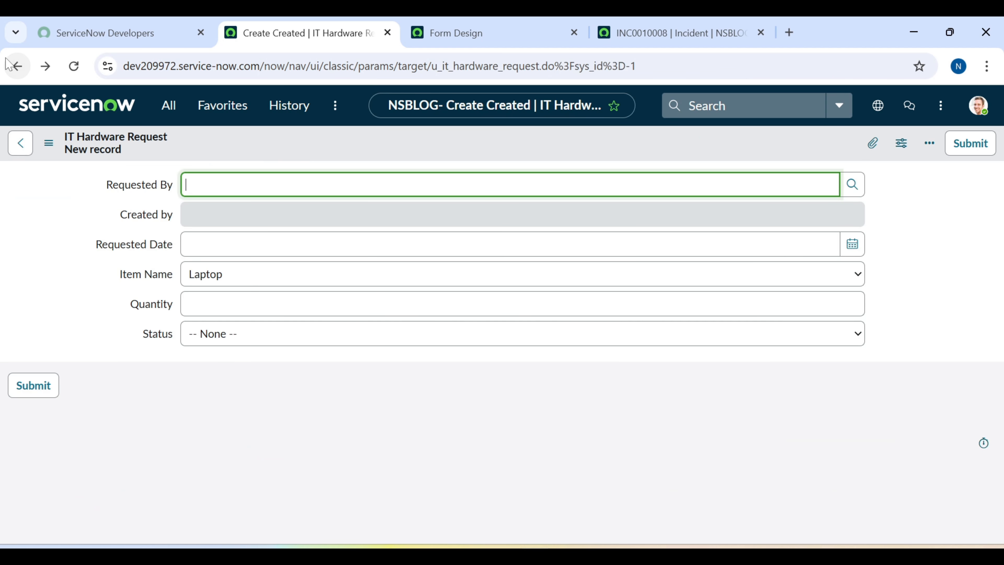
{"action": "left_click", "coordinate": [318, 339]}
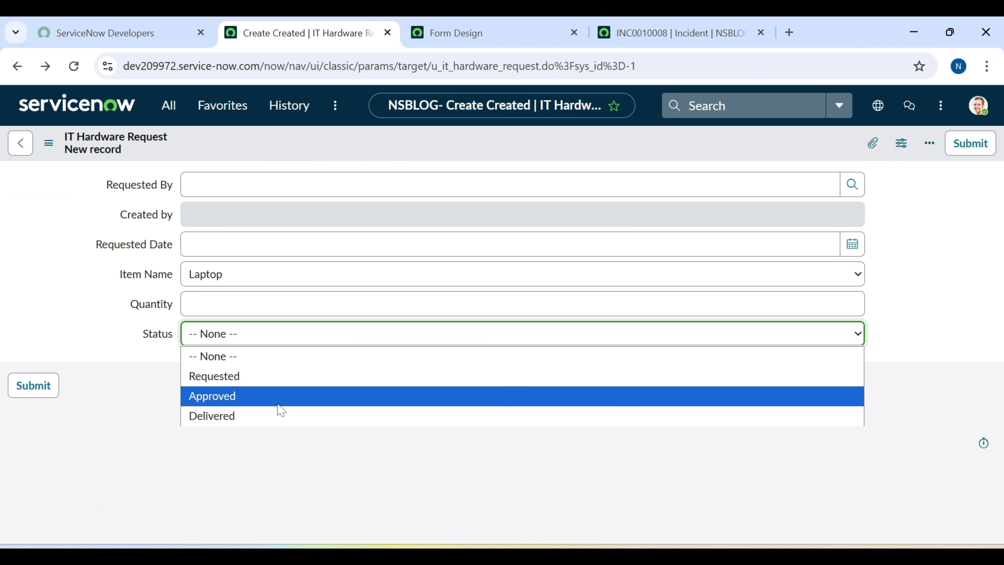
{"action": "left_click", "coordinate": [148, 346]}
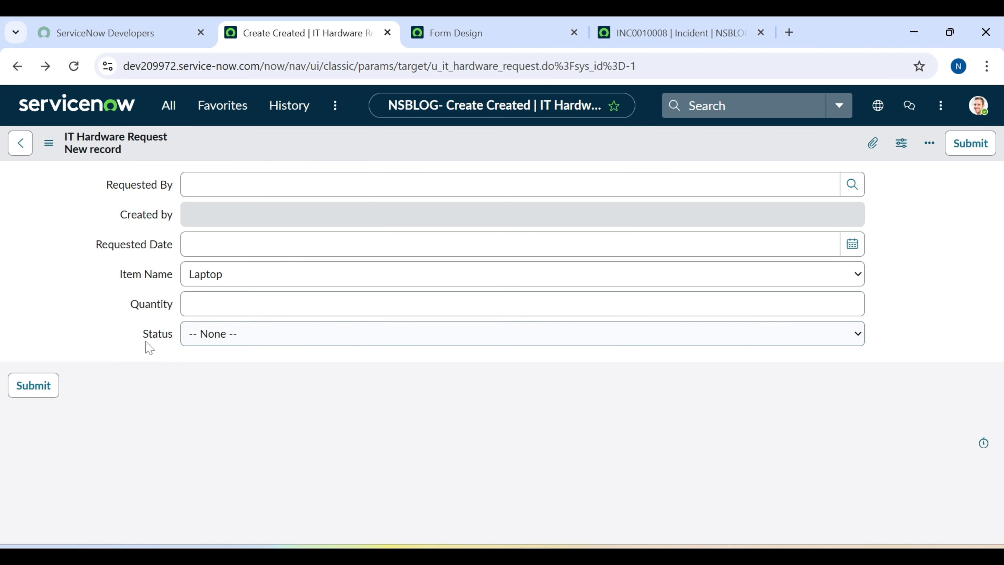
Open the Status choices configuration, compare the available and selected choices, and leave without saving.
{"action": "right_click", "coordinate": [149, 343]}
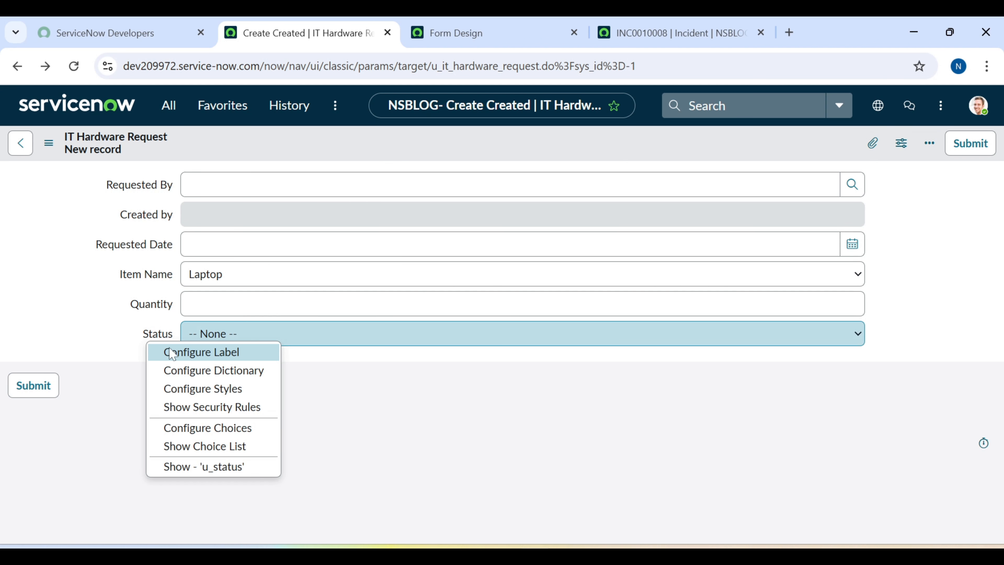
{"action": "left_click", "coordinate": [204, 427]}
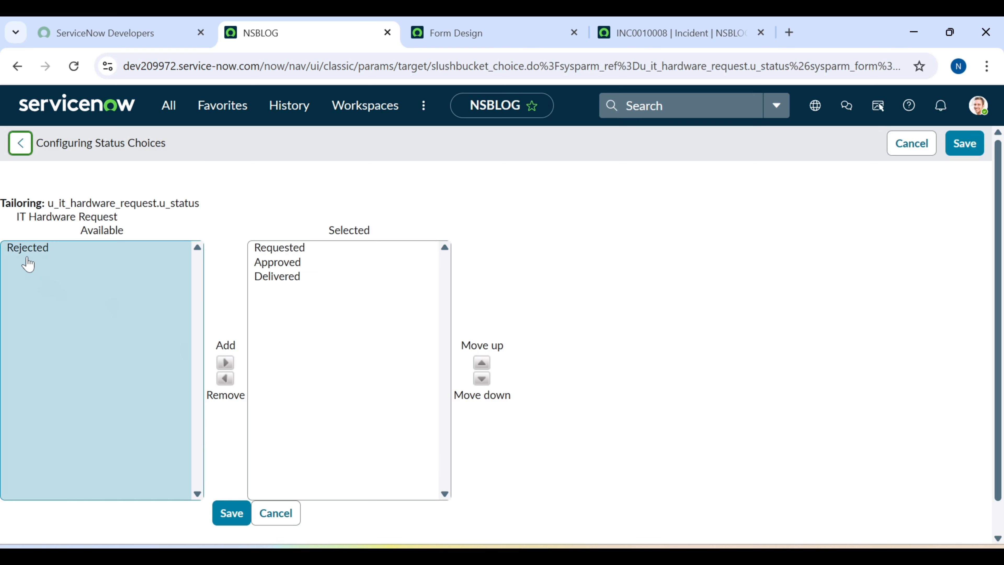
{"action": "left_click", "coordinate": [280, 515]}
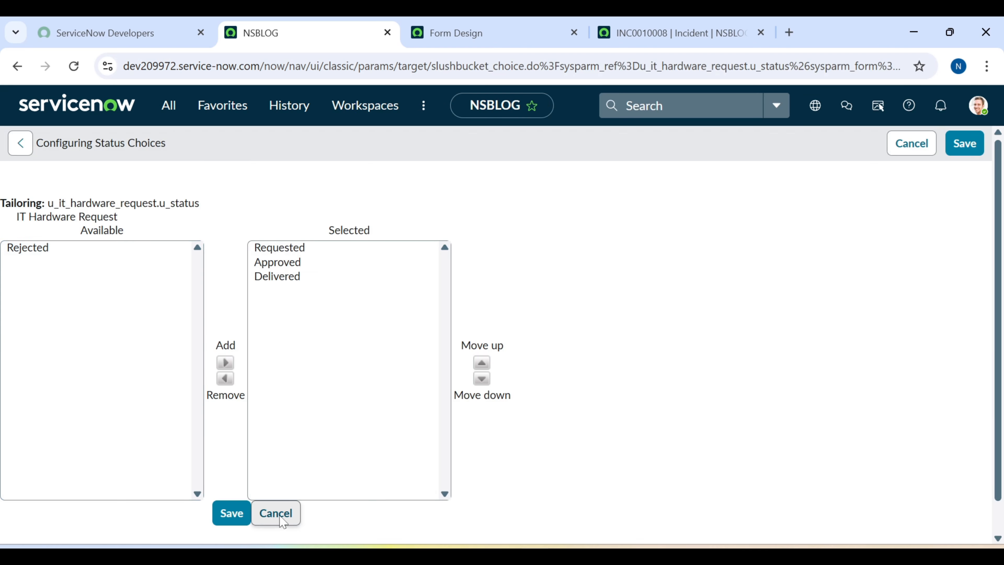
Reopen the Status field's dictionary entry and set the Rejected choice's Inactive flag to false.
{"action": "right_click", "coordinate": [159, 335]}
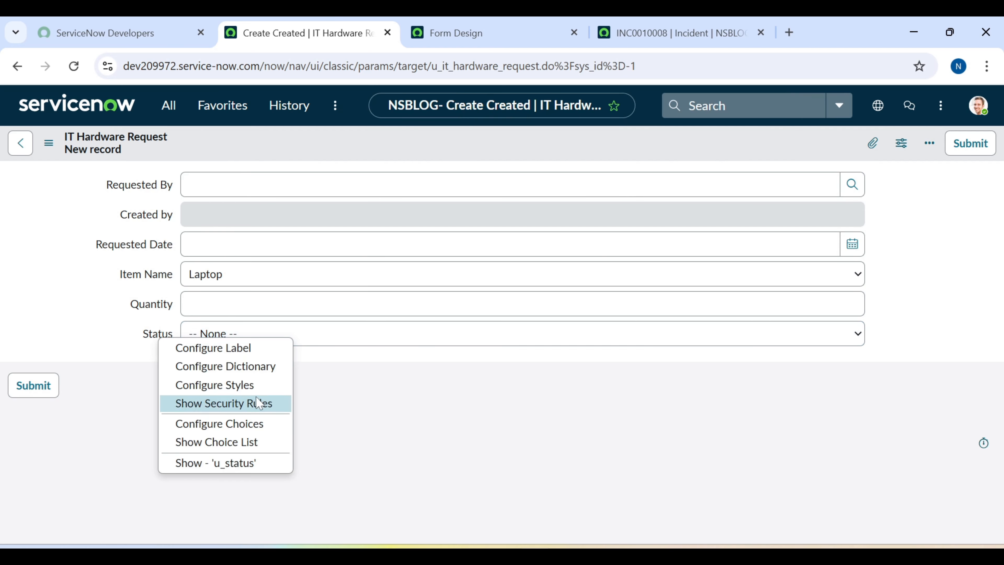
{"action": "left_click", "coordinate": [256, 374]}
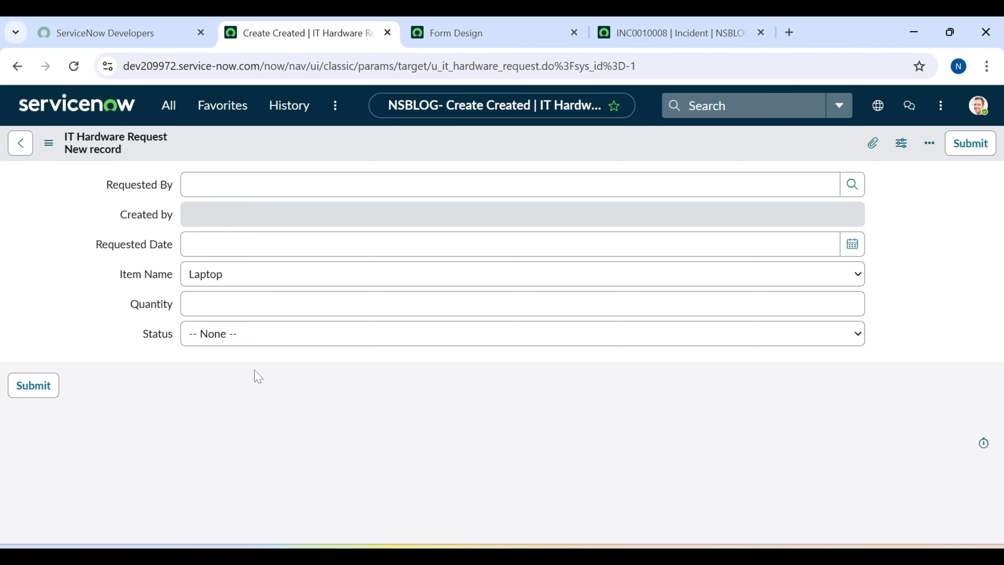
{"action": "scroll", "coordinate": [249, 415], "scroll_direction": "down", "scroll_amount": 4}
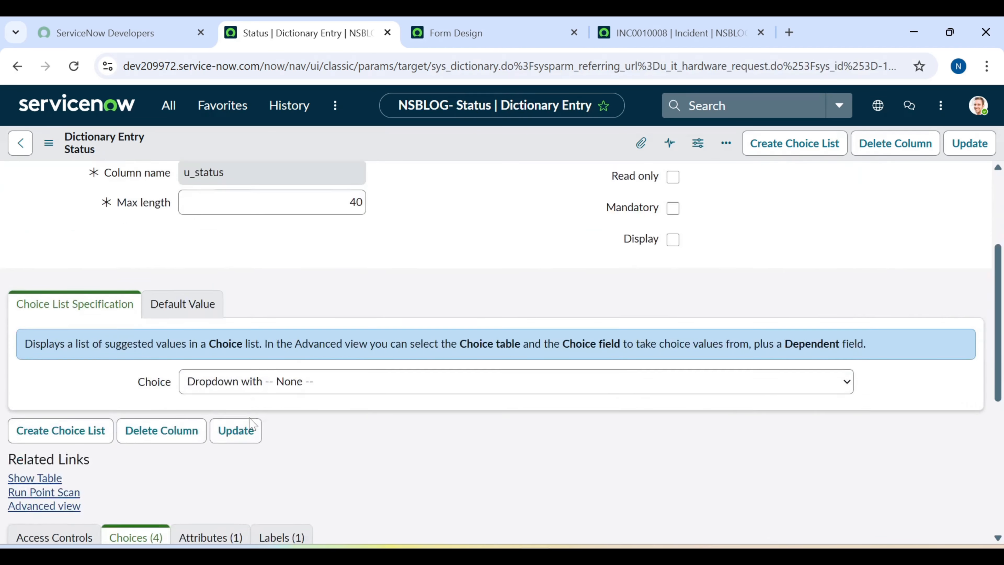
{"action": "scroll", "coordinate": [252, 424], "scroll_direction": "down", "scroll_amount": 6}
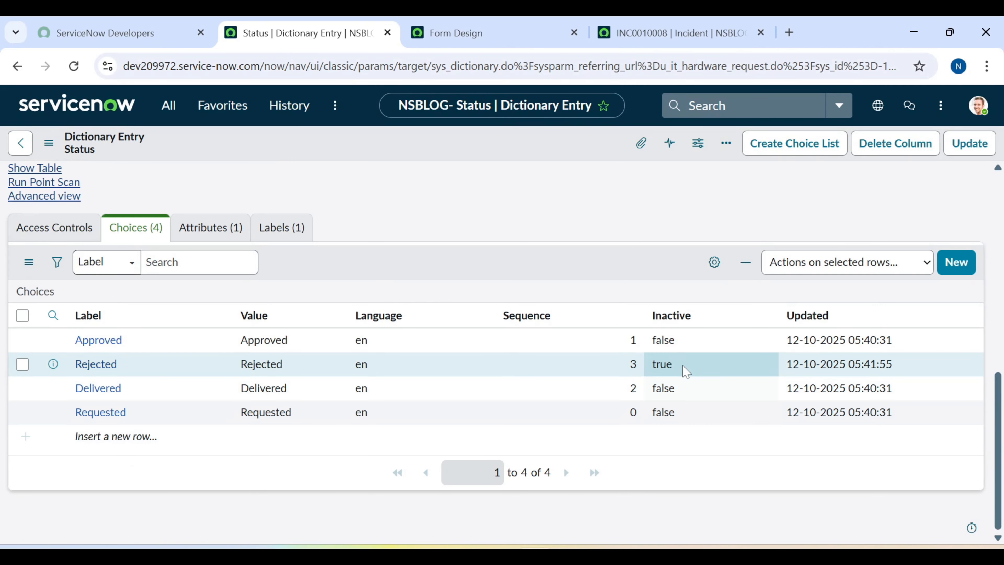
{"action": "double_click", "coordinate": [686, 372]}
{"action": "left_click", "coordinate": [687, 370]}
{"action": "left_click", "coordinate": [687, 413]}
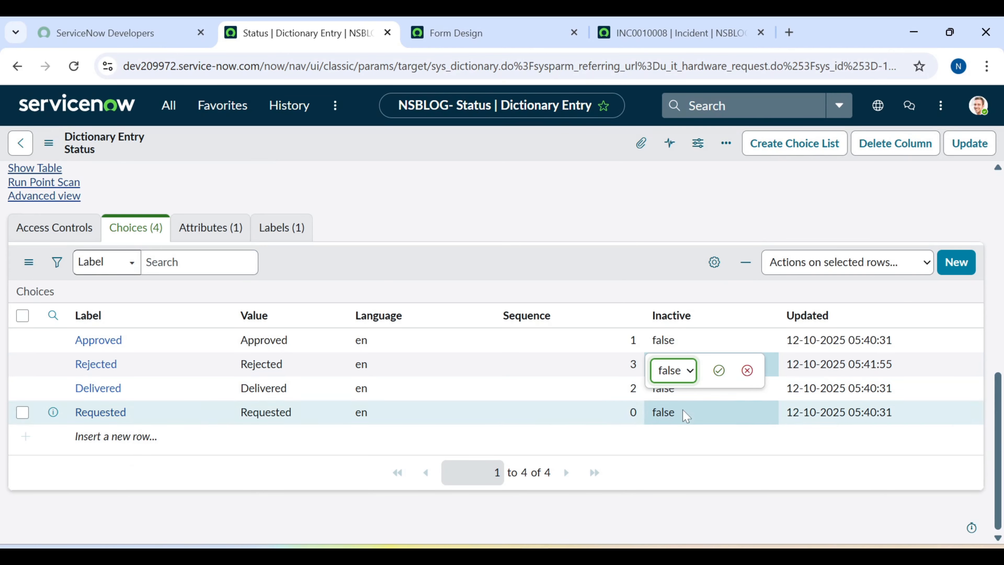
{"action": "left_click", "coordinate": [718, 370]}
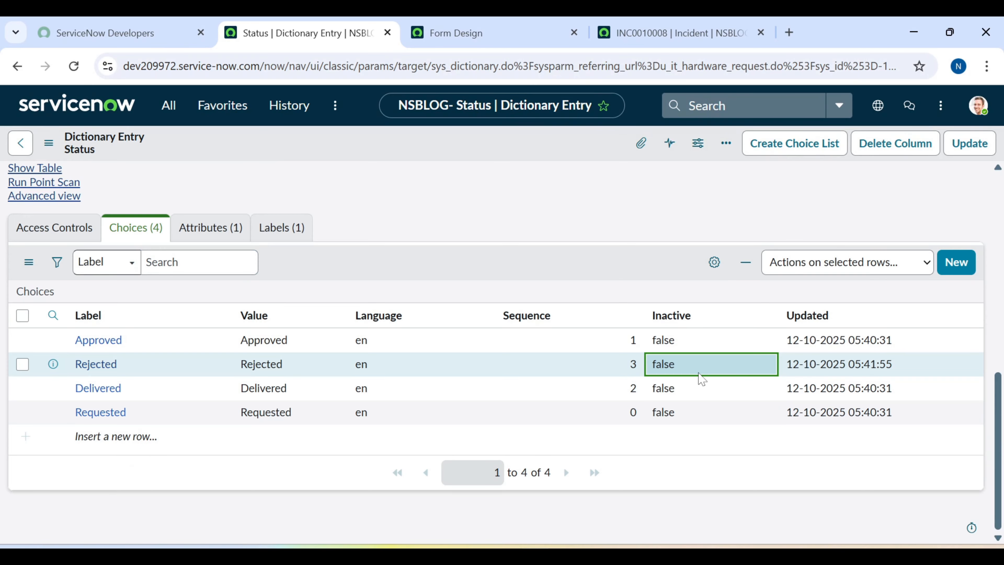
Open the Rejected choice record, review its fields, and return to the Status field's choice records.
{"action": "left_click", "coordinate": [111, 364]}
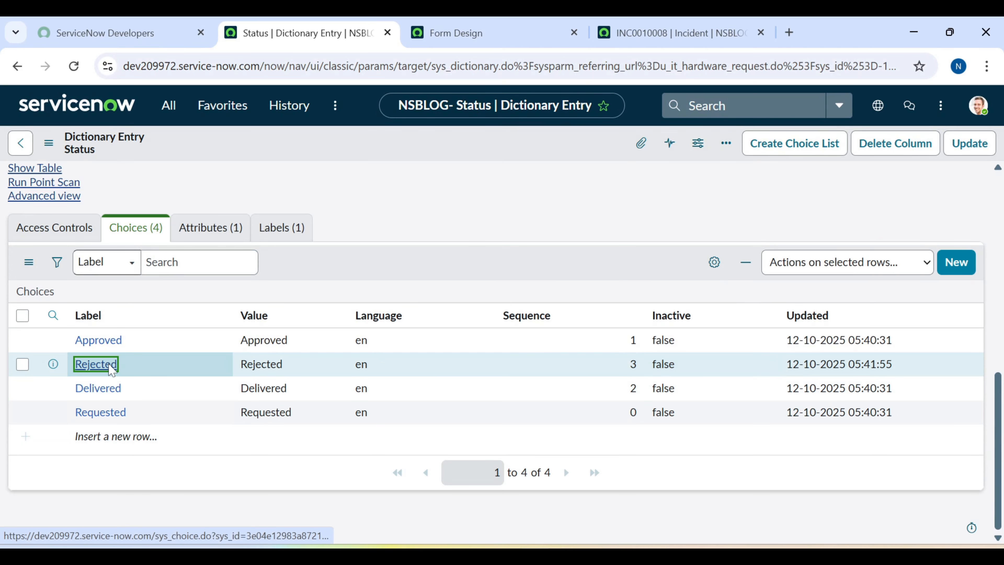
{"action": "left_click", "coordinate": [112, 365]}
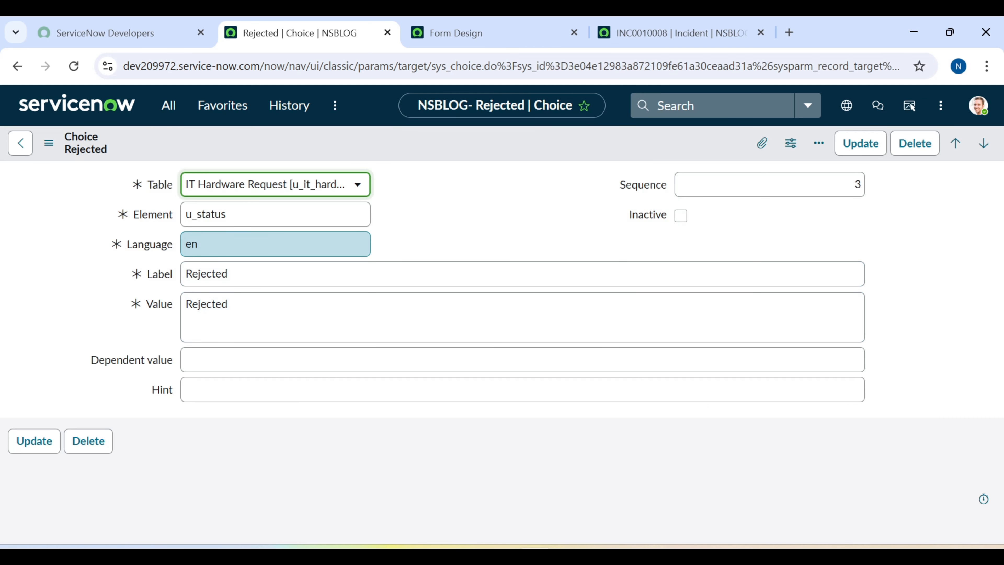
{"action": "left_click", "coordinate": [18, 68]}
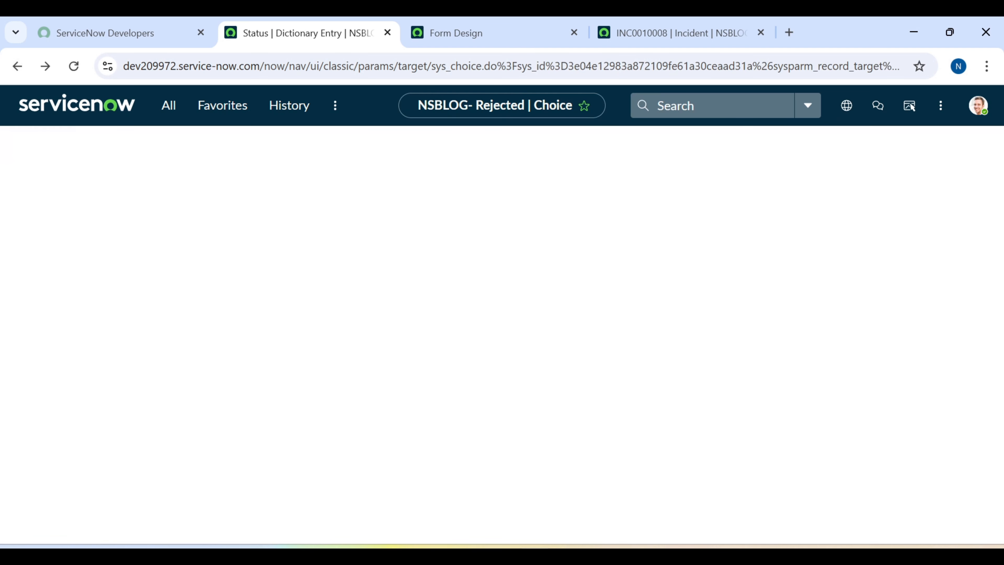
{"action": "scroll", "coordinate": [424, 447], "scroll_direction": "down", "scroll_amount": 5}
{"action": "scroll", "coordinate": [424, 448], "scroll_direction": "down", "scroll_amount": 5}
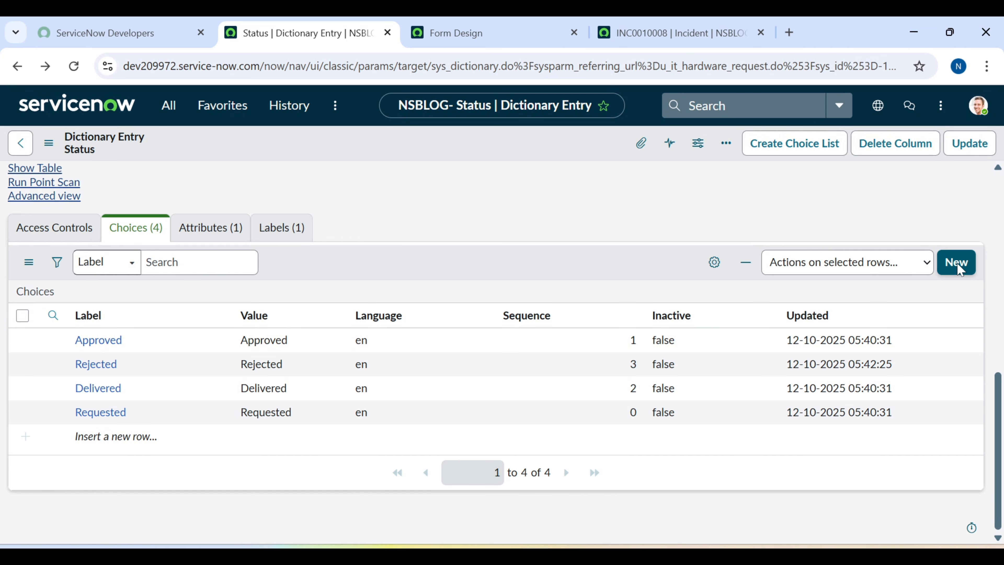
Open a blank choice record for the Status field, examine its Element, Language and Label fields, and leave without submitting.
{"action": "left_click", "coordinate": [956, 262]}
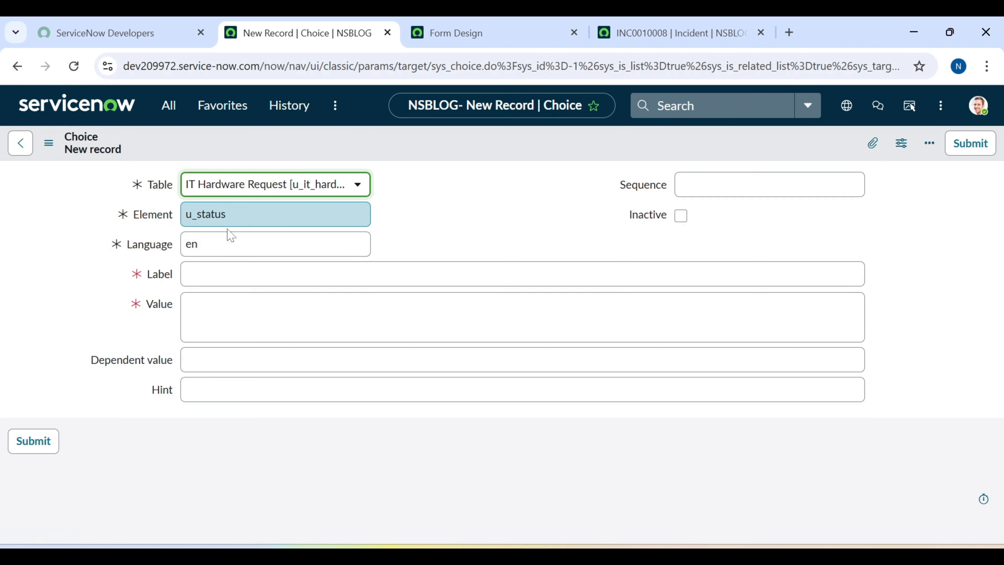
{"action": "left_click_drag", "start_coordinate": [226, 214], "coordinate": [186, 214]}
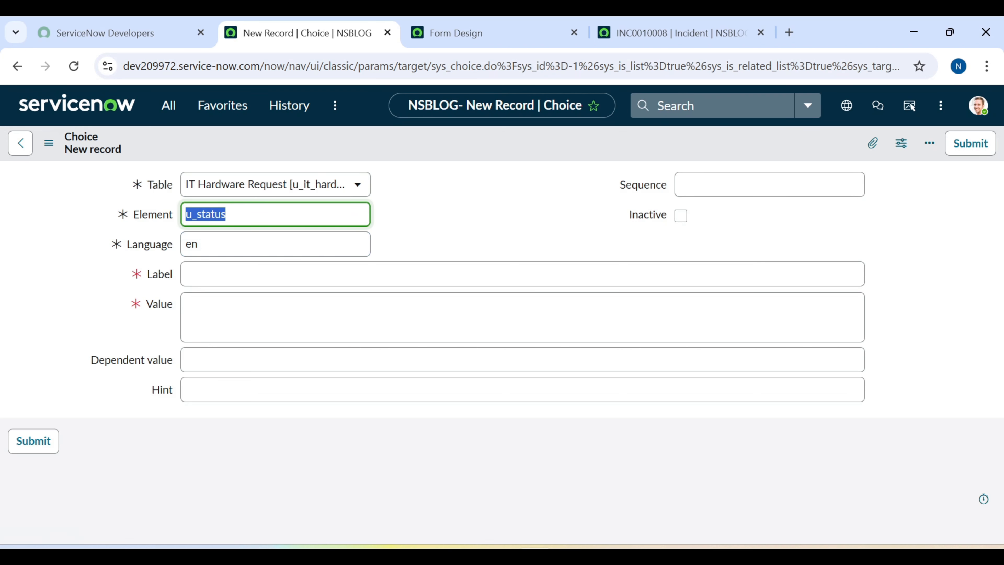
{"action": "left_click", "coordinate": [199, 244]}
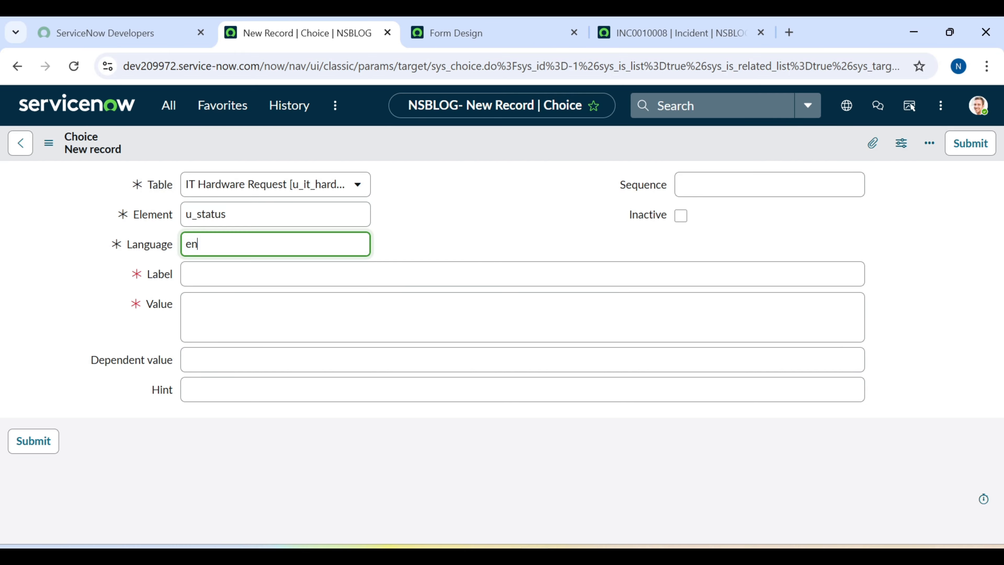
{"action": "left_click", "coordinate": [191, 274]}
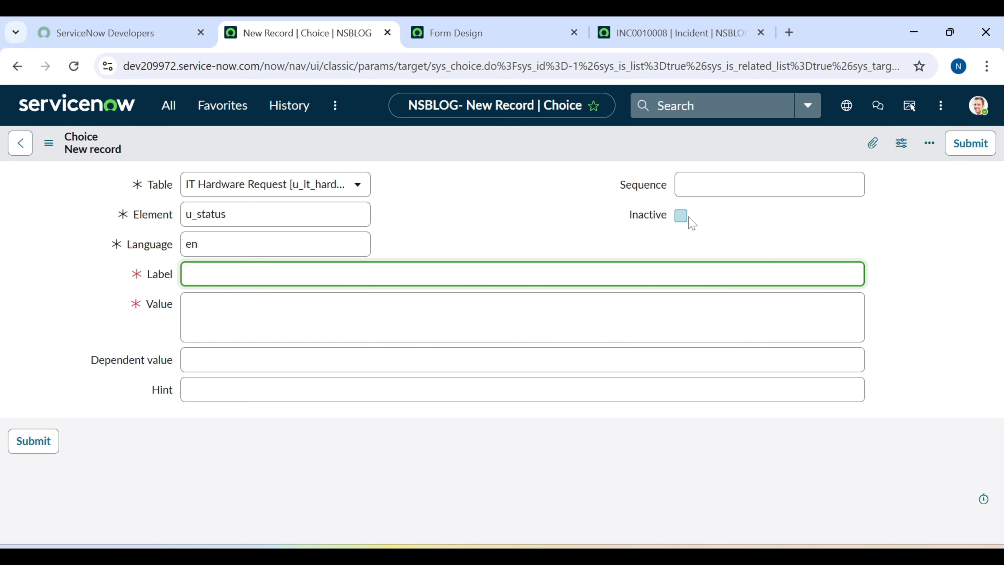
{"action": "left_click", "coordinate": [19, 67]}
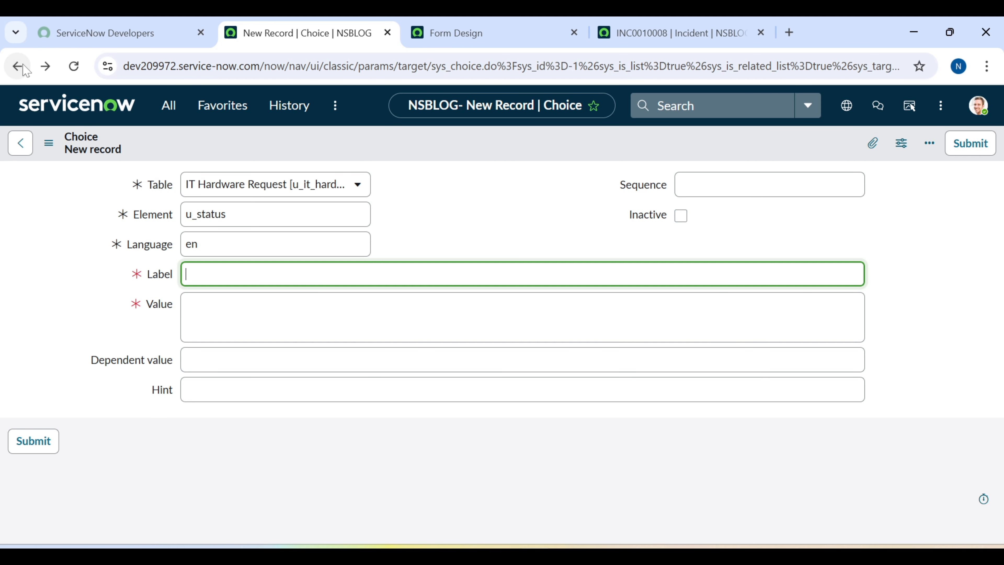
Try to create a choice list from the Status dictionary entry and review the field's choice records.
{"action": "scroll", "coordinate": [535, 432], "scroll_direction": "down", "scroll_amount": 3}
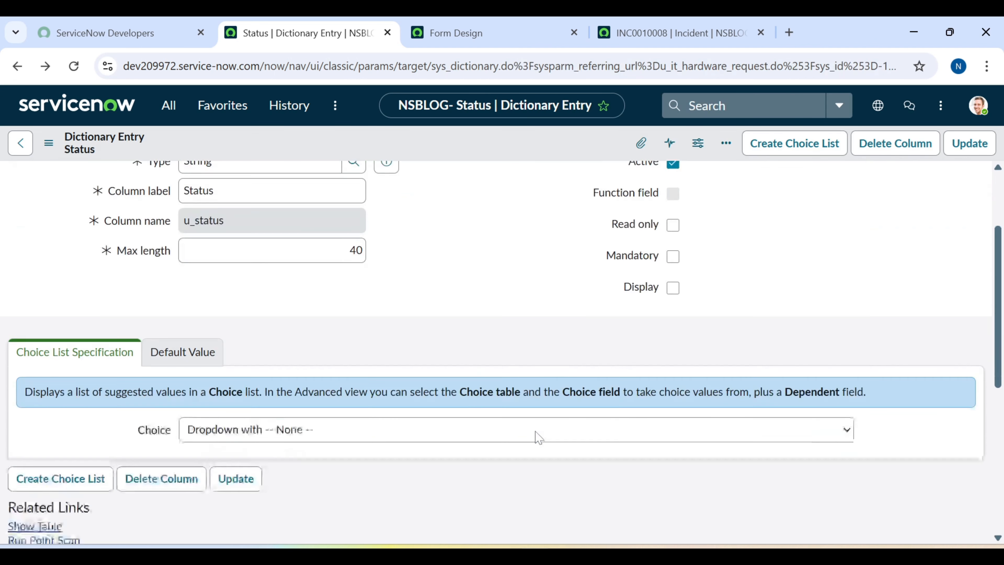
{"action": "scroll", "coordinate": [538, 437], "scroll_direction": "down", "scroll_amount": 3}
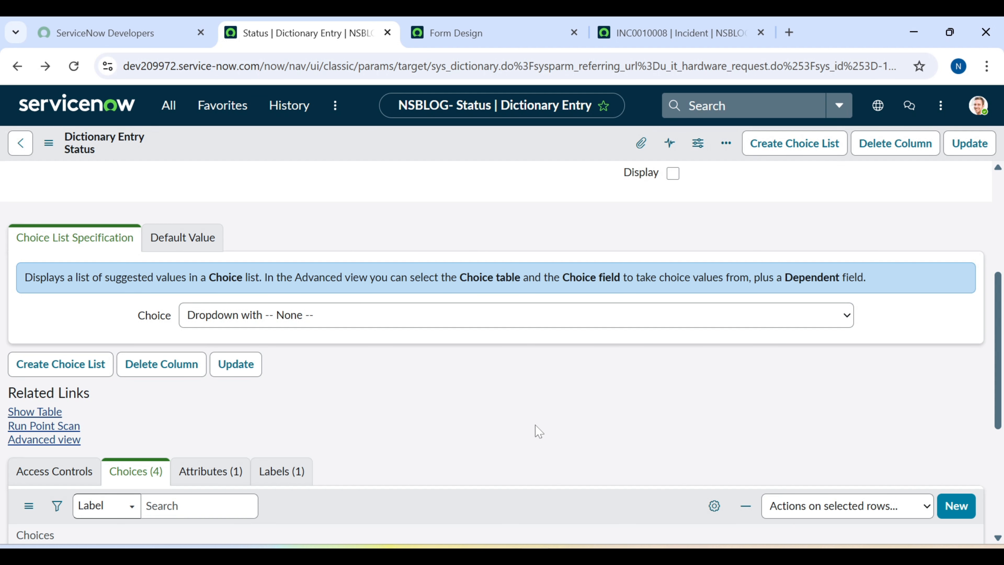
{"action": "left_click", "coordinate": [41, 374]}
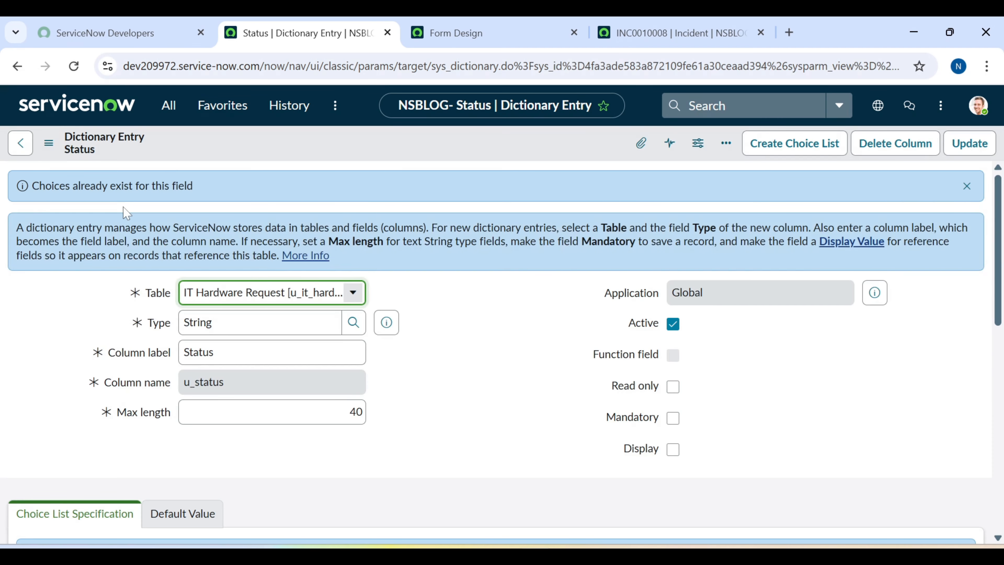
{"action": "scroll", "coordinate": [121, 451], "scroll_direction": "down", "scroll_amount": 5}
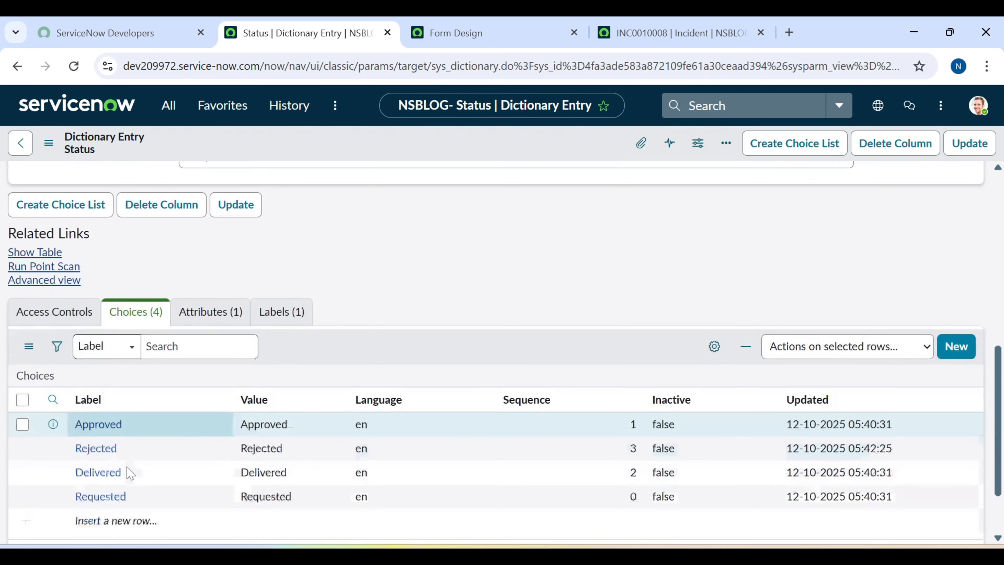
{"action": "scroll", "coordinate": [519, 418], "scroll_direction": "up", "scroll_amount": 5}
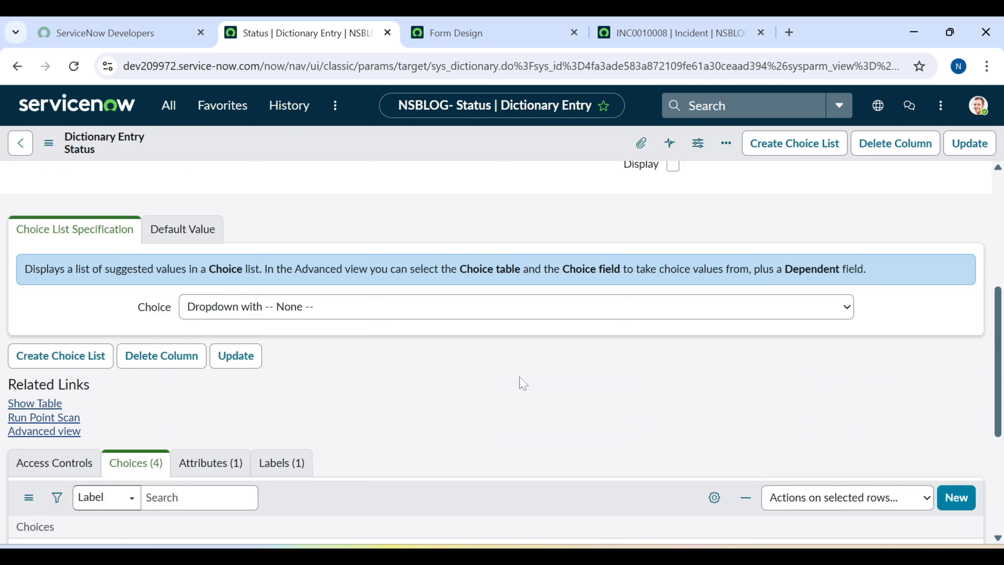
{"action": "scroll", "coordinate": [540, 328], "scroll_direction": "up", "scroll_amount": 6}
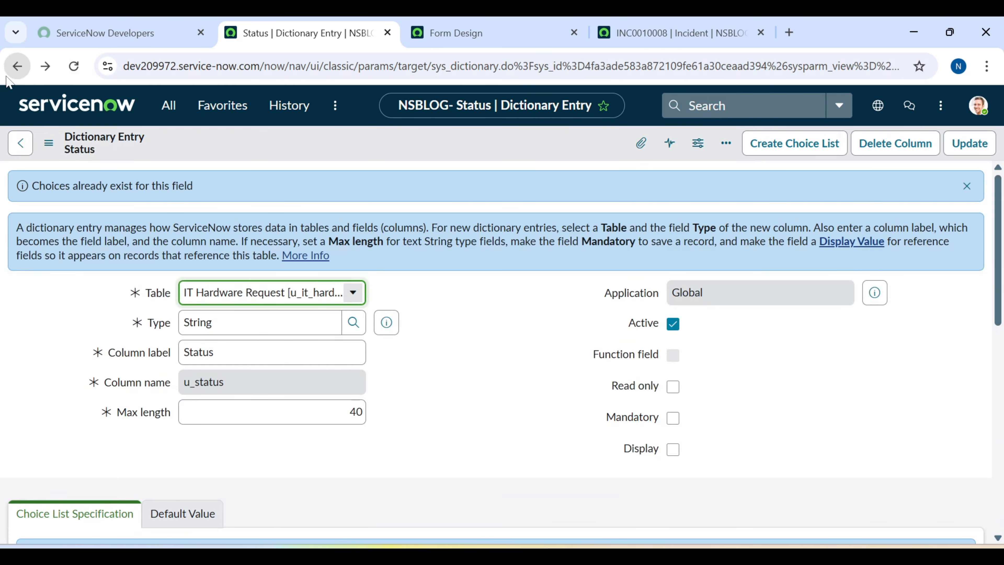
Go back to the new IT Hardware Request record and recheck the Status dropdown options, keeping -- None --.
{"action": "left_click", "coordinate": [16, 66]}
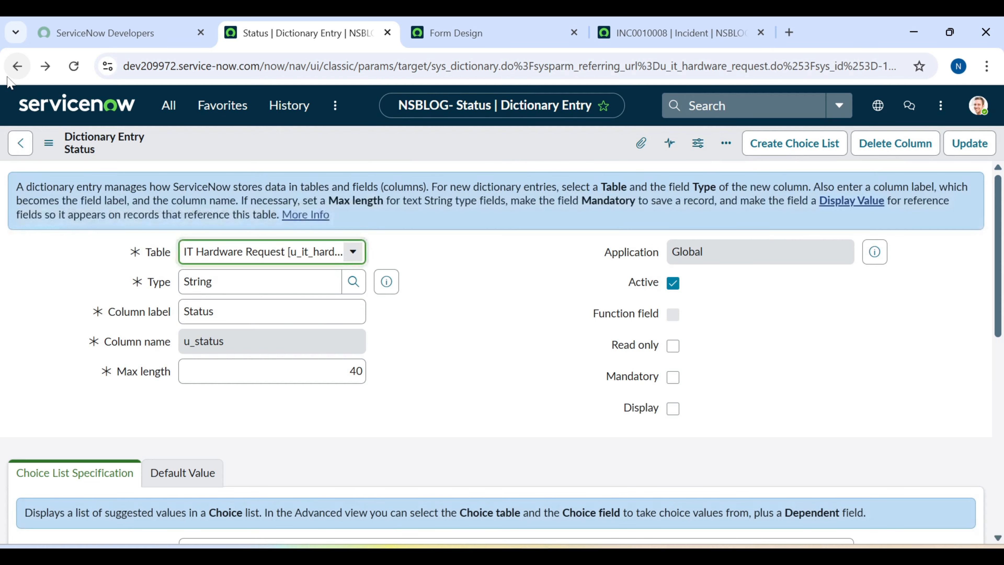
{"action": "left_click", "coordinate": [16, 66]}
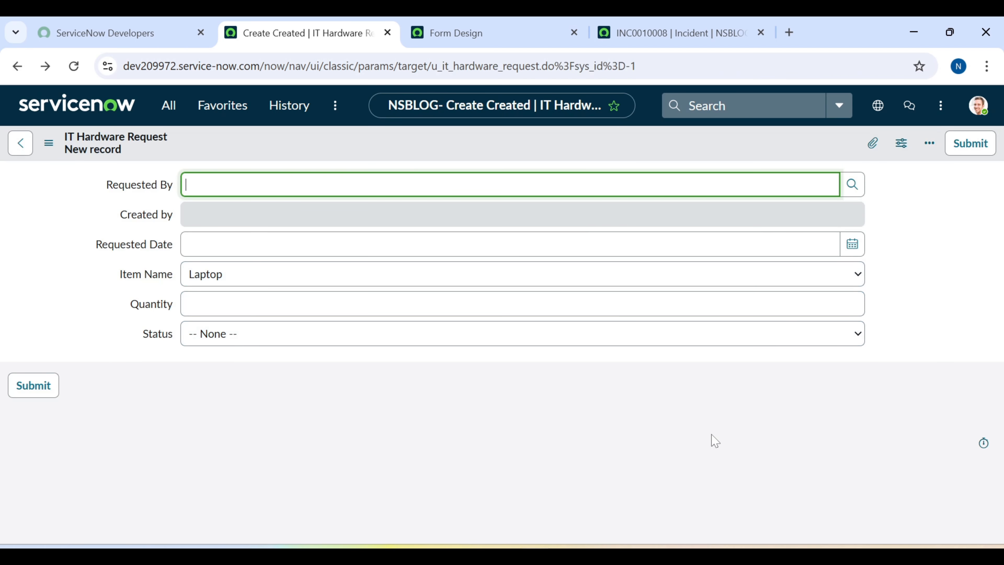
{"action": "left_click", "coordinate": [293, 342]}
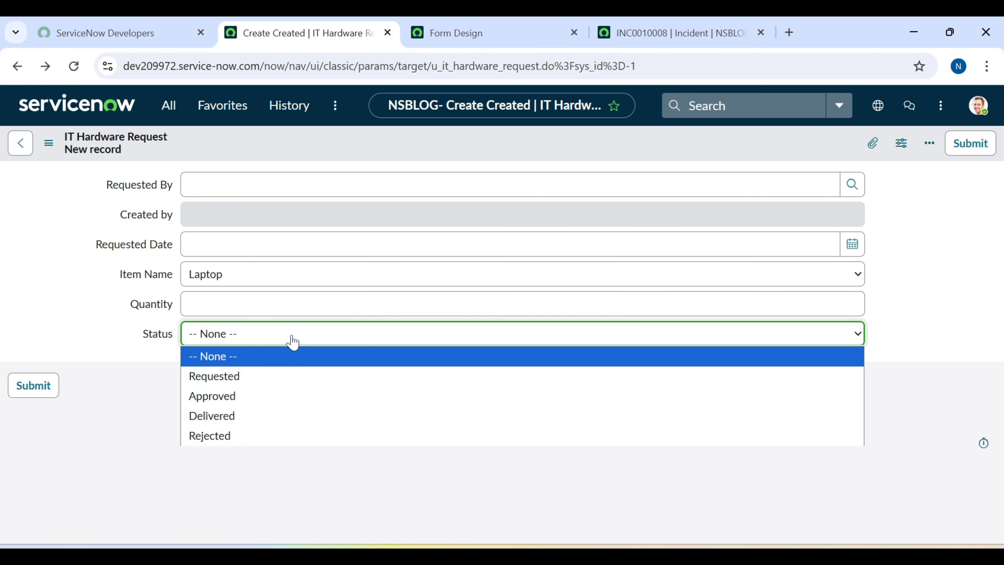
{"action": "left_click", "coordinate": [292, 341]}
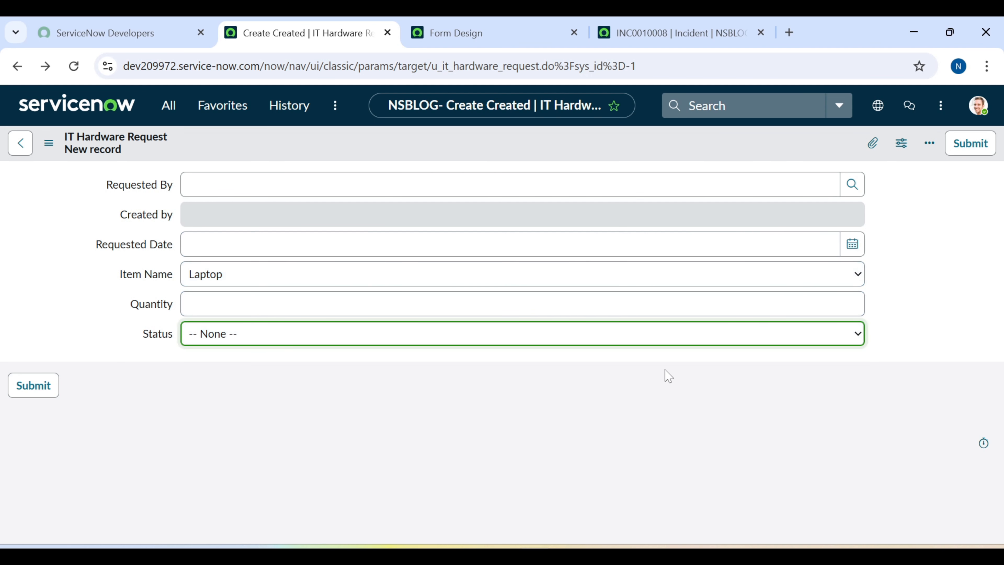
Review the IT Hardware Request field notes and the Tables & Fields topics in the Word training plan, returning to the browser.
{"action": "mouse_move", "coordinate": [586, 524]}
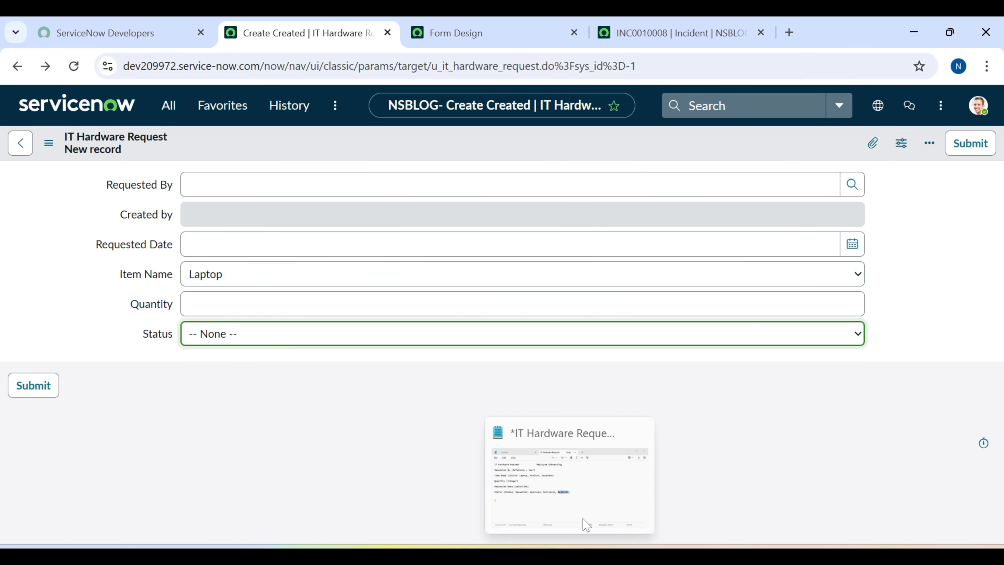
{"action": "left_click", "coordinate": [779, 413]}
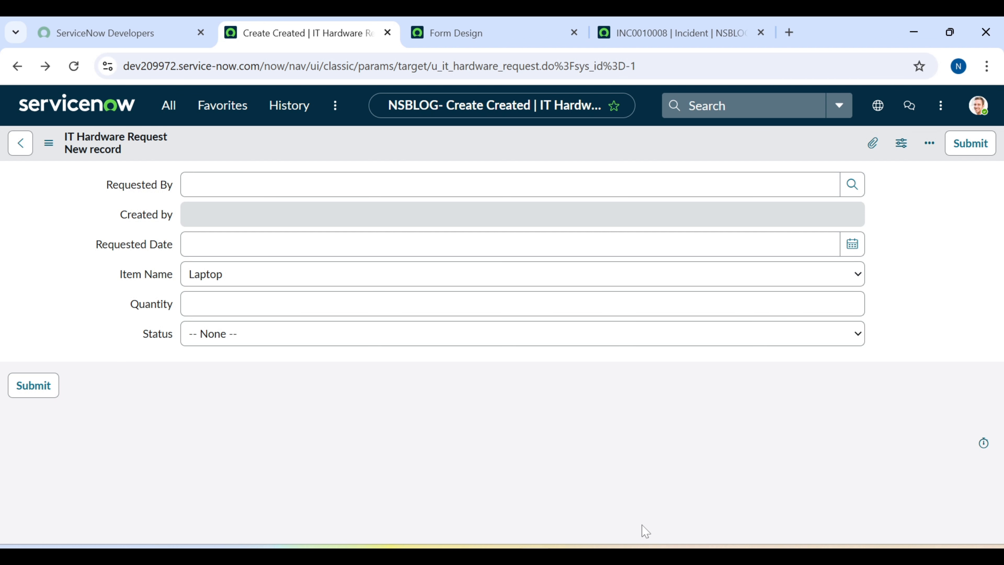
{"action": "left_click", "coordinate": [573, 528]}
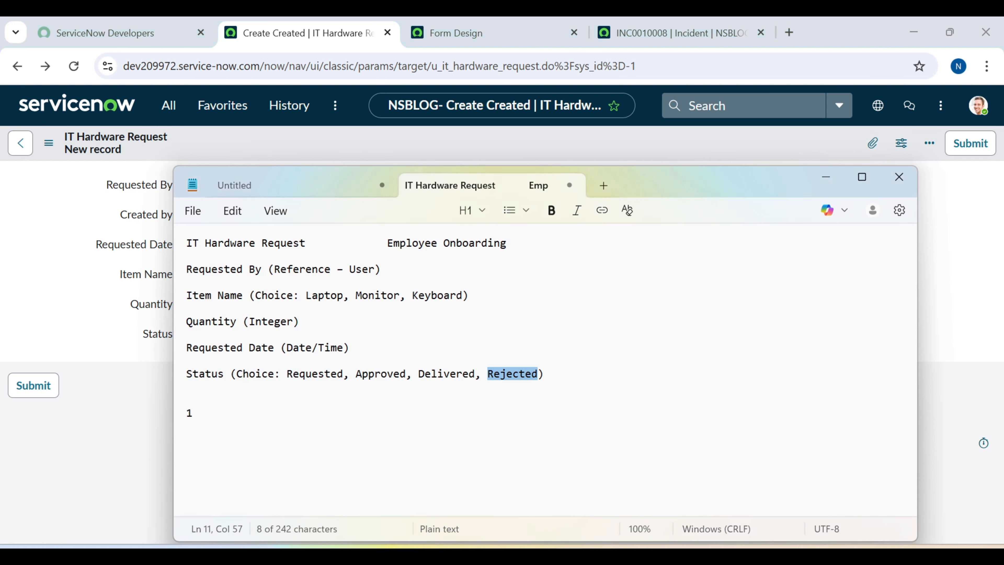
{"action": "mouse_move", "coordinate": [639, 538]}
{"action": "left_click", "coordinate": [592, 487]}
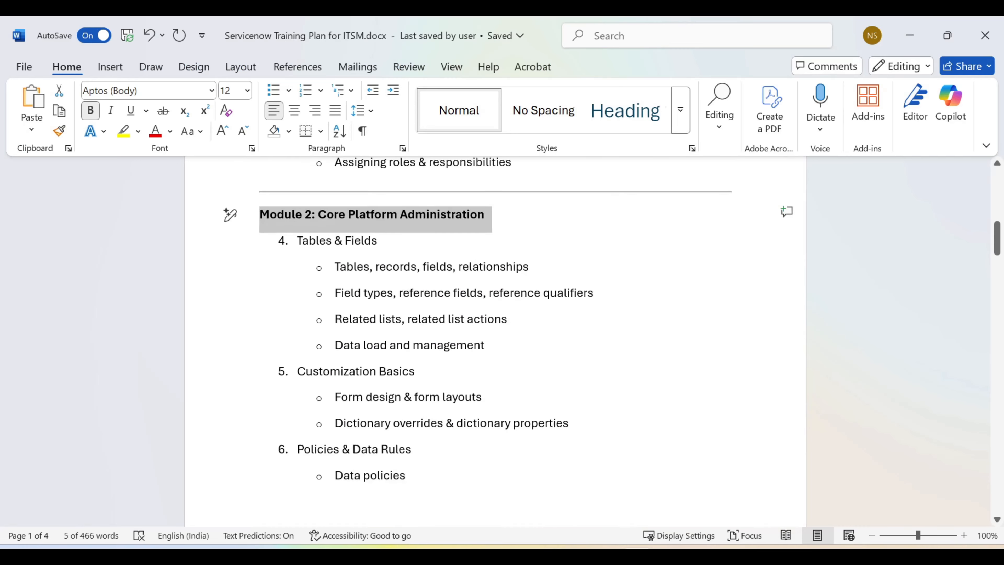
{"action": "scroll", "coordinate": [494, 341], "scroll_direction": "up", "scroll_amount": 1}
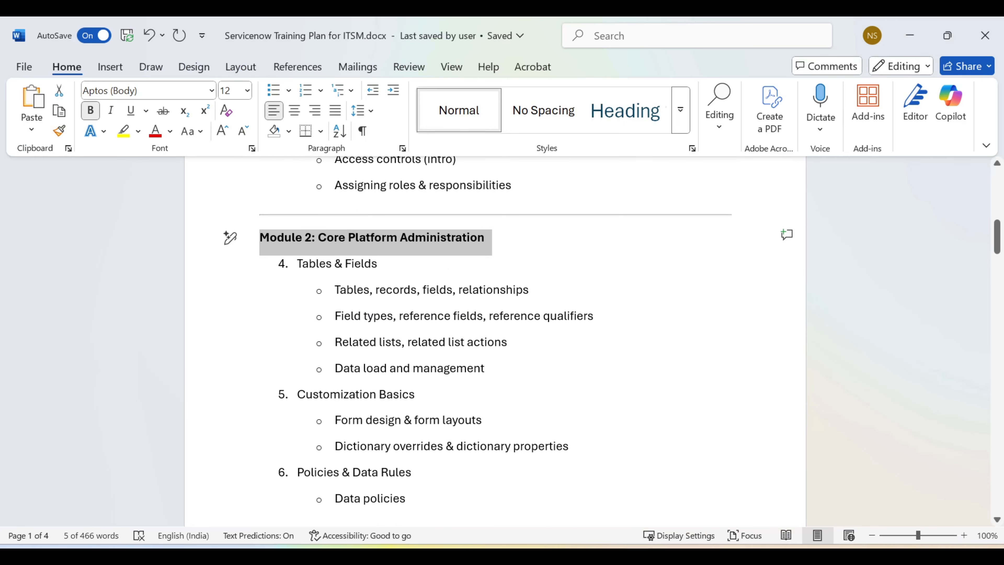
{"action": "double_click", "coordinate": [437, 289]}
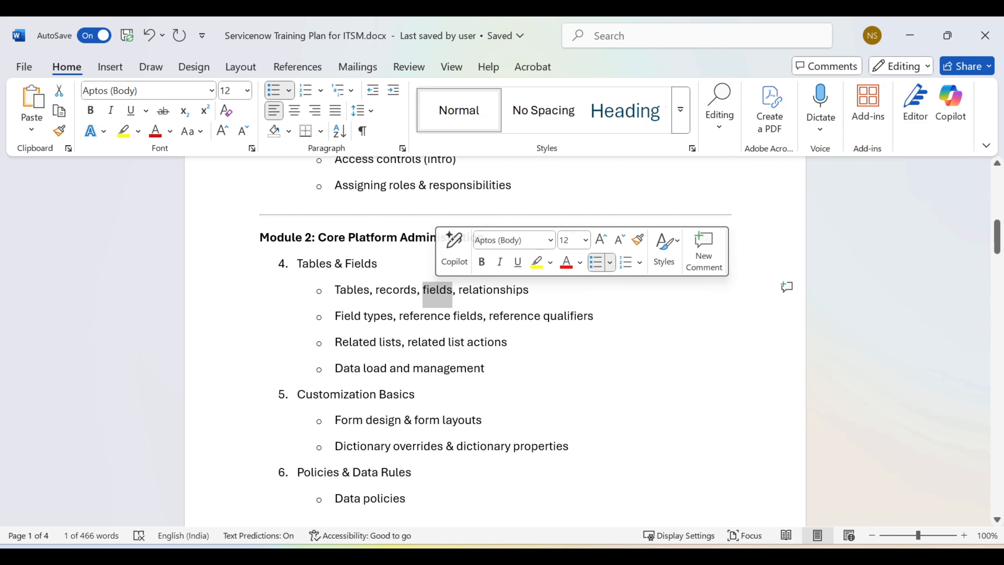
{"action": "left_click", "coordinate": [911, 37]}
{"action": "left_click", "coordinate": [617, 556]}
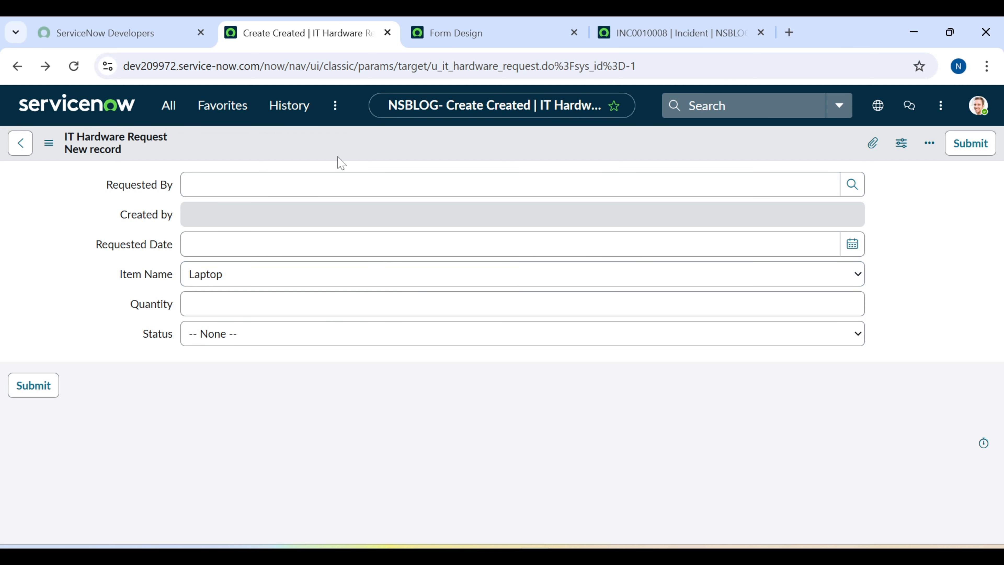
Reload the IT Hardware Request form design, dismiss the Form Builder suggestion, and set the section layout to 2 Column.
{"action": "left_click", "coordinate": [516, 36]}
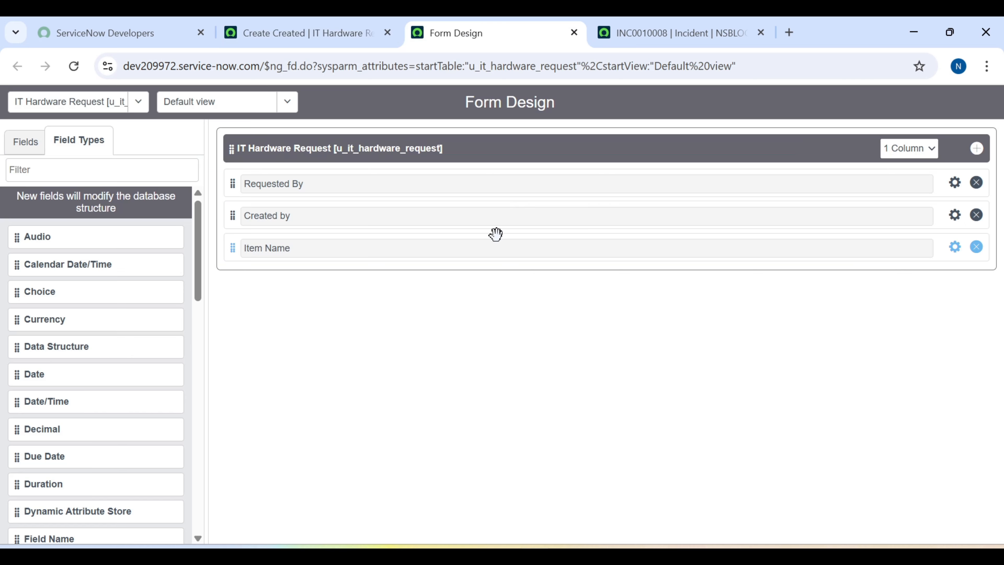
{"action": "left_click", "coordinate": [74, 66]}
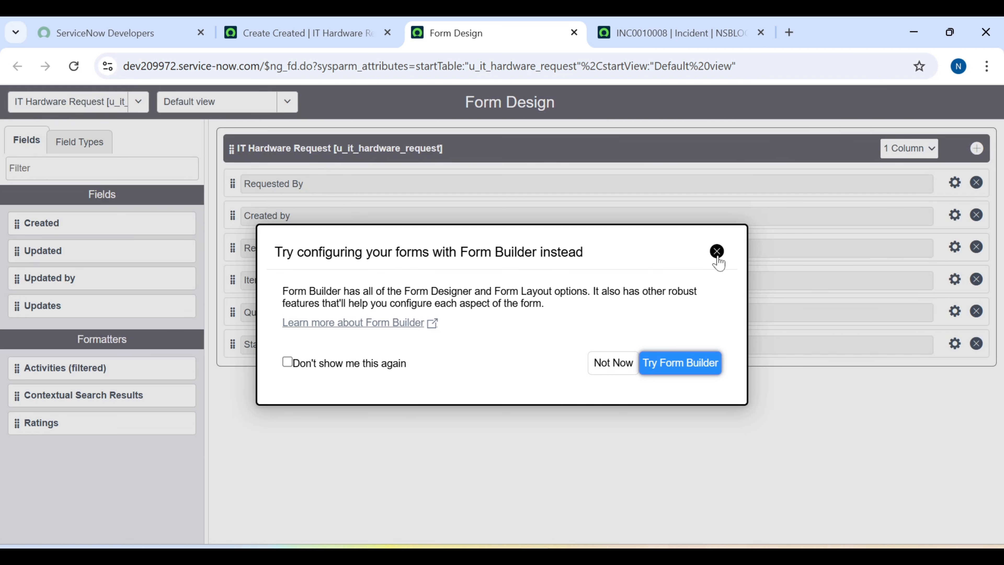
{"action": "left_click", "coordinate": [717, 255]}
{"action": "left_click", "coordinate": [917, 159]}
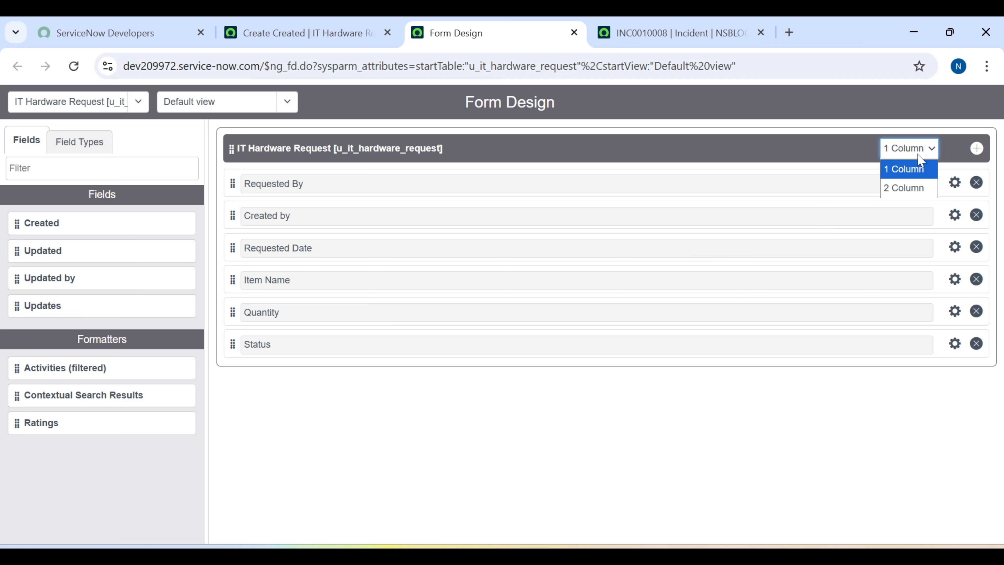
{"action": "left_click", "coordinate": [918, 188]}
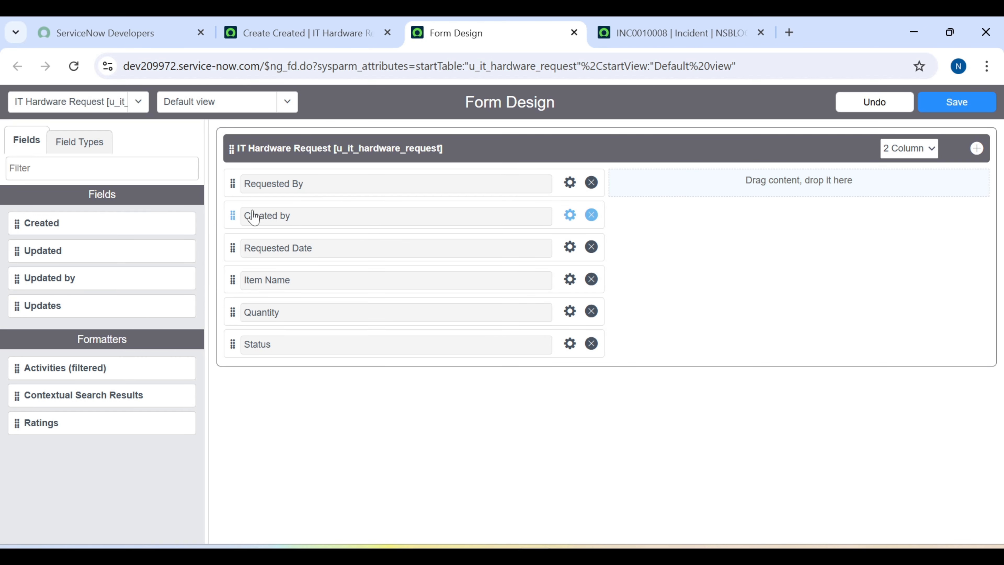
Arrange Status, Created by and Quantity in the second column of the IT Hardware Request form and save the layout.
{"action": "left_click_drag", "start_coordinate": [267, 229], "coordinate": [644, 186]}
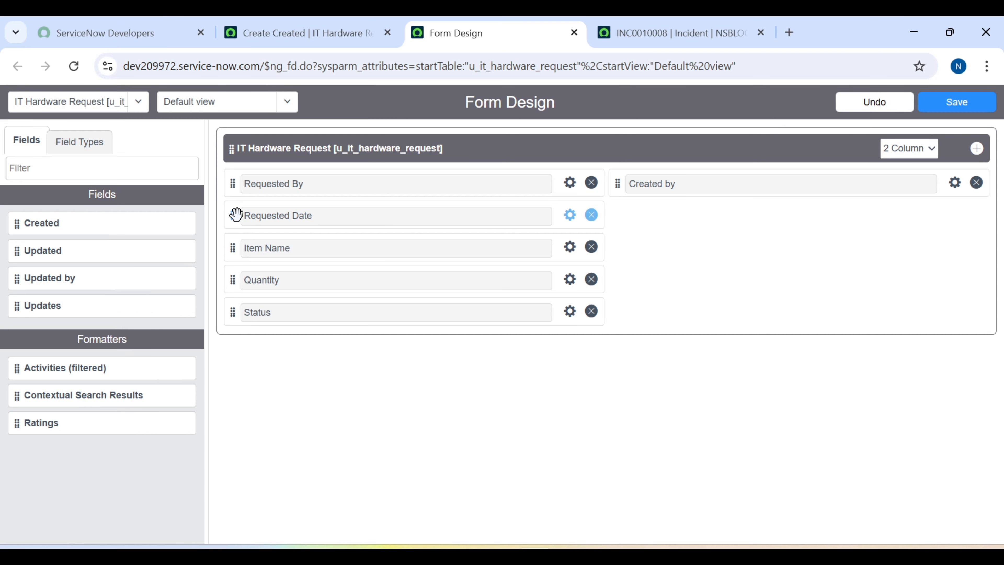
{"action": "left_click_drag", "start_coordinate": [232, 281], "coordinate": [628, 226]}
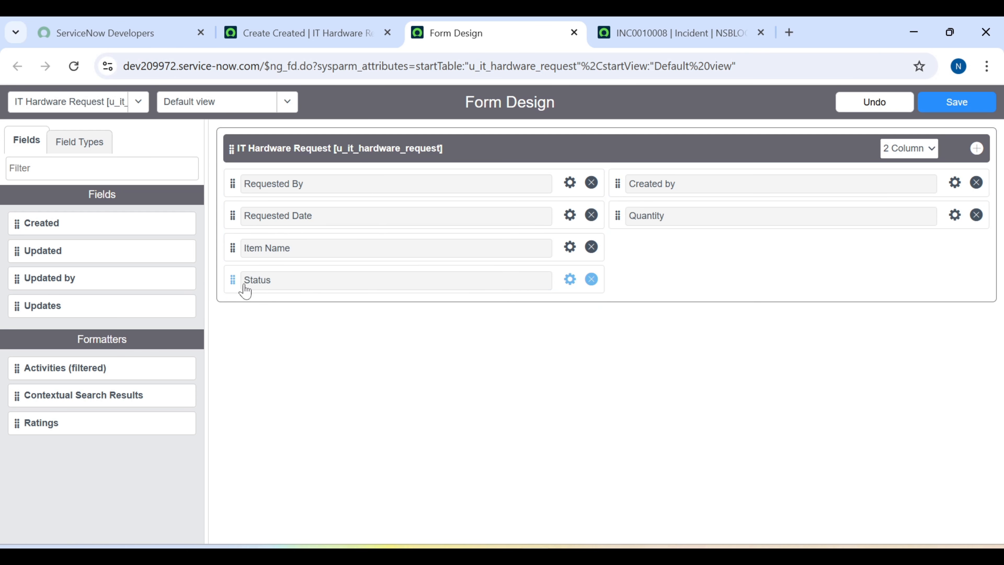
{"action": "left_click_drag", "start_coordinate": [232, 276], "coordinate": [626, 174]}
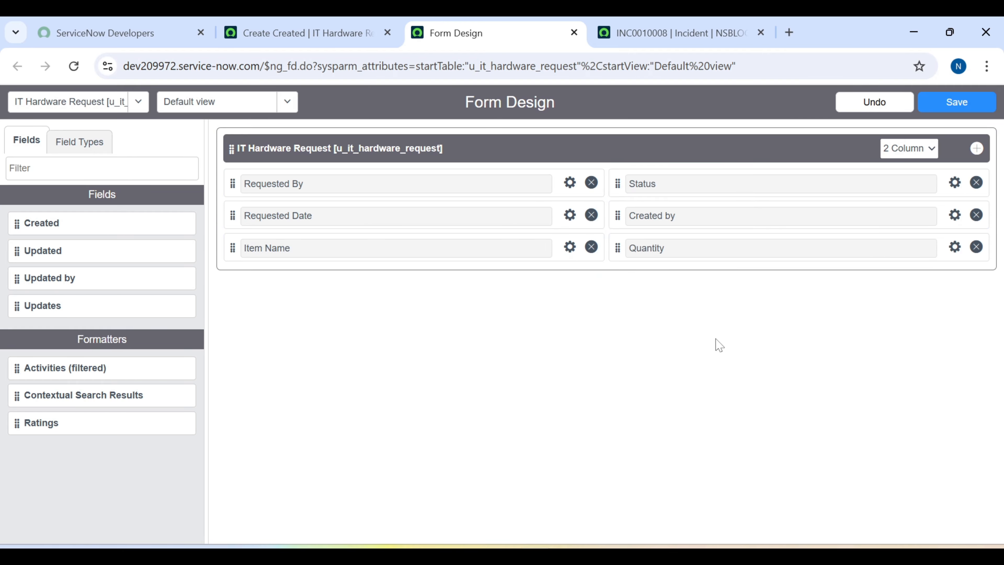
{"action": "left_click", "coordinate": [958, 102]}
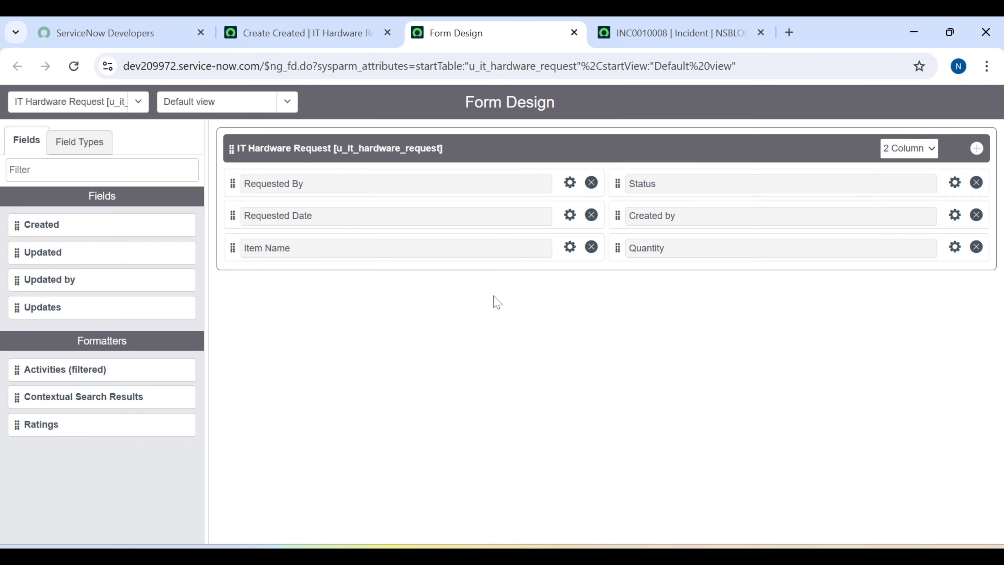
Reload the new IT Hardware Request record and check its two-column layout and the Item Name options.
{"action": "left_click", "coordinate": [336, 25]}
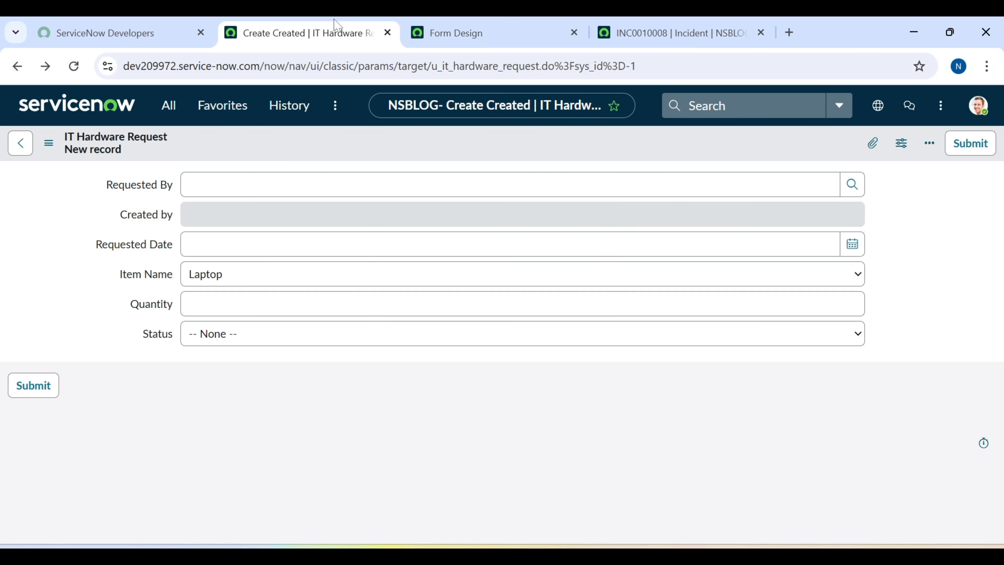
{"action": "left_click", "coordinate": [69, 70]}
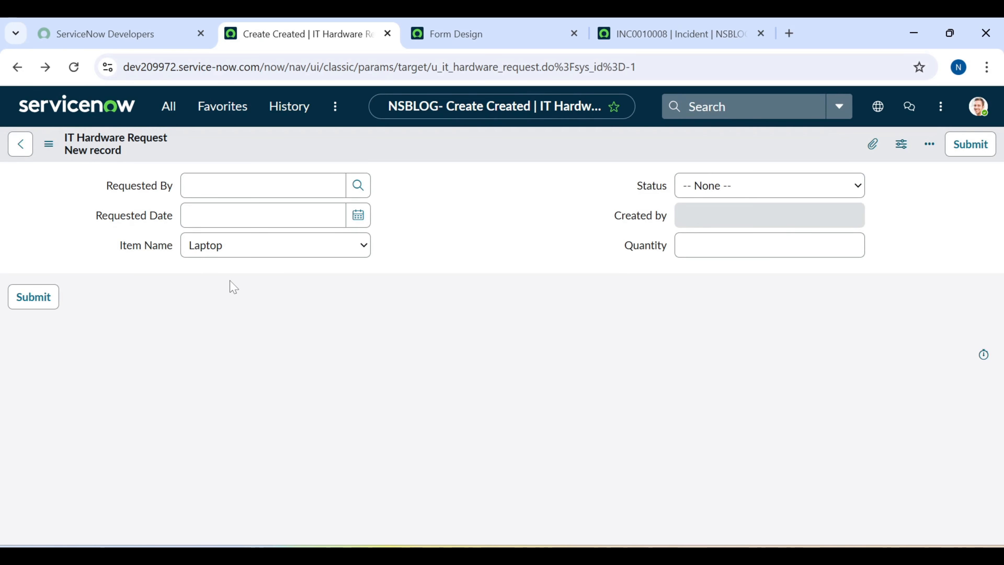
{"action": "left_click", "coordinate": [242, 260]}
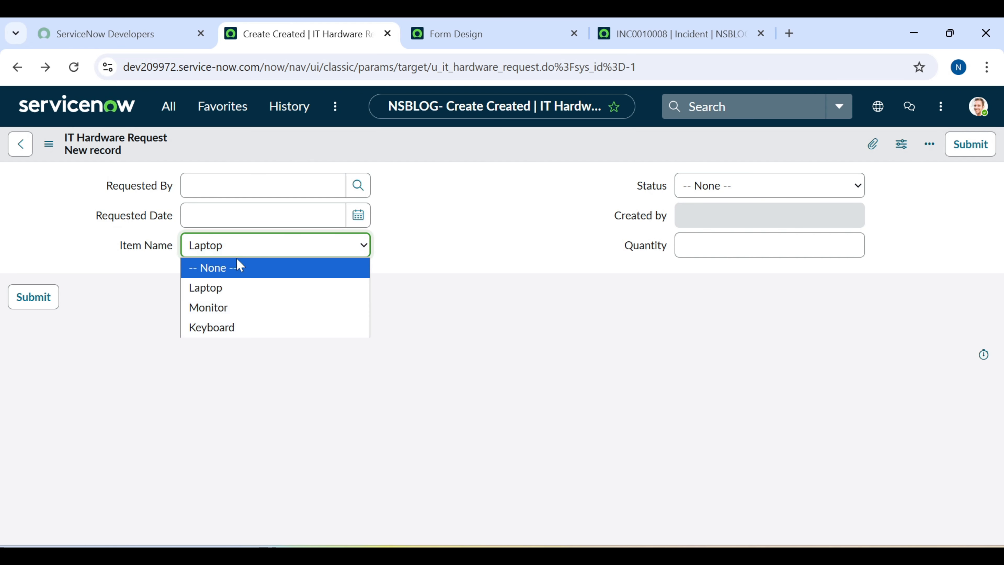
{"action": "left_click", "coordinate": [456, 214]}
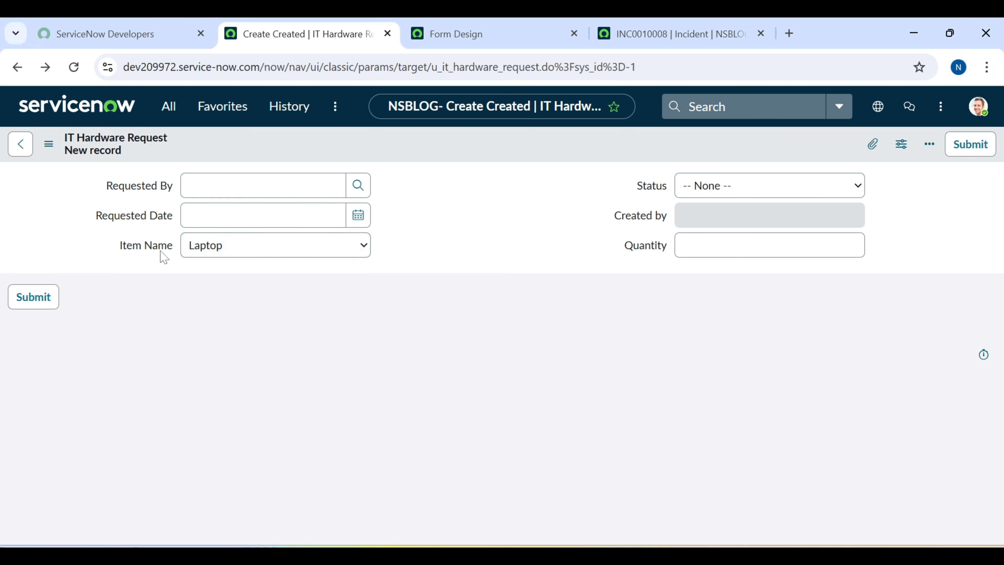
Open the Item Name field's dictionary entry and examine its default value and Choice List Specification options.
{"action": "right_click", "coordinate": [150, 248]}
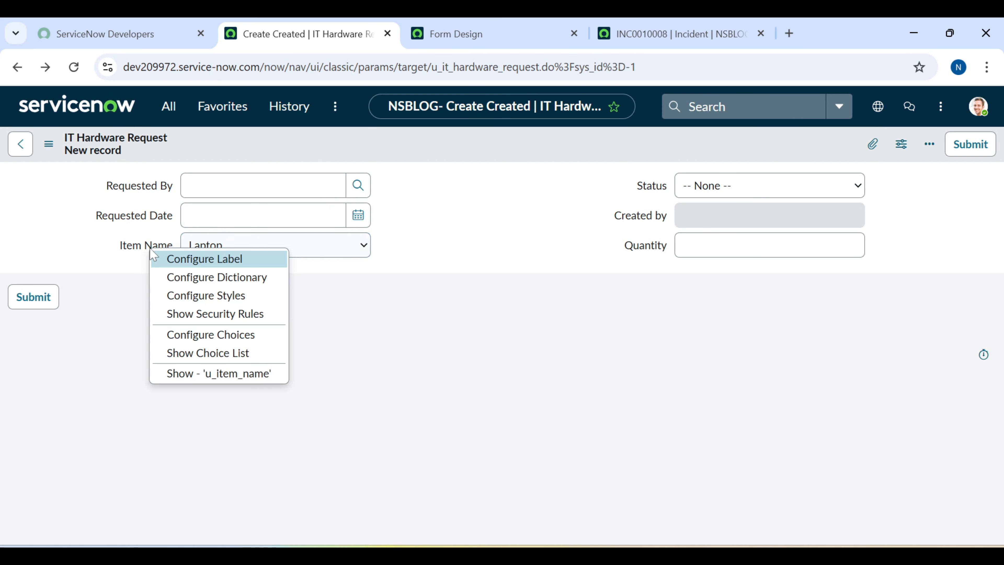
{"action": "left_click", "coordinate": [171, 281]}
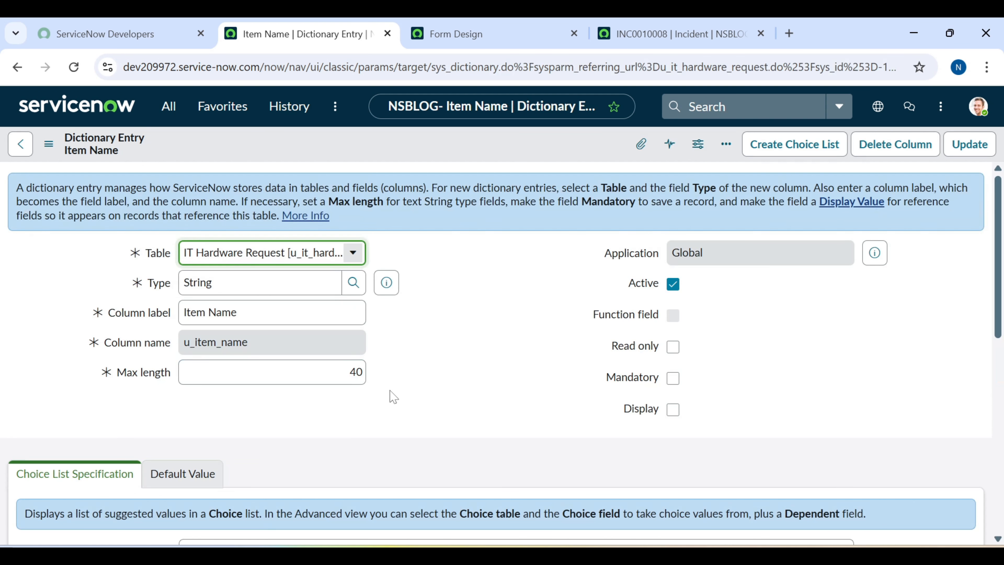
{"action": "scroll", "coordinate": [394, 397], "scroll_direction": "down", "scroll_amount": 4}
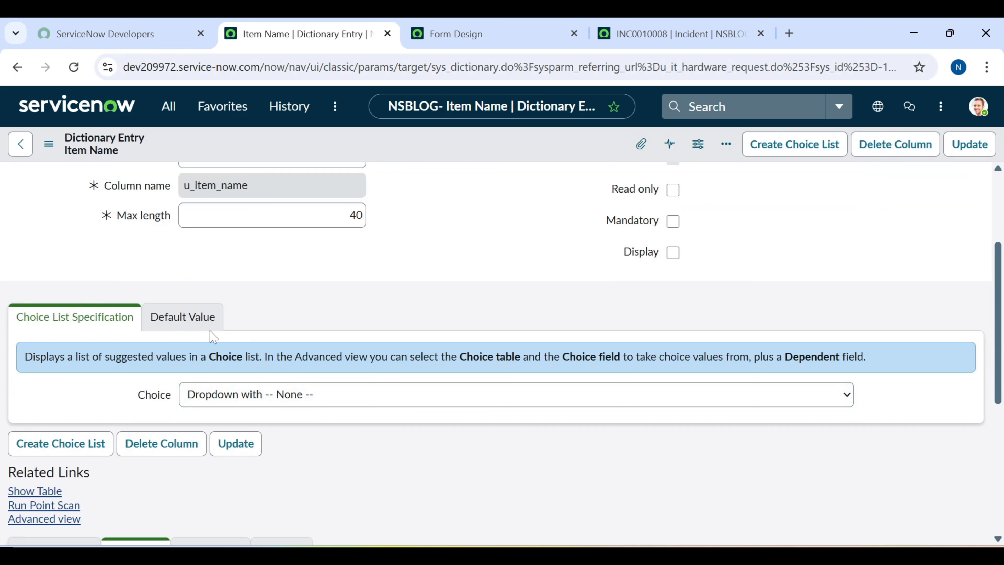
{"action": "left_click", "coordinate": [196, 330]}
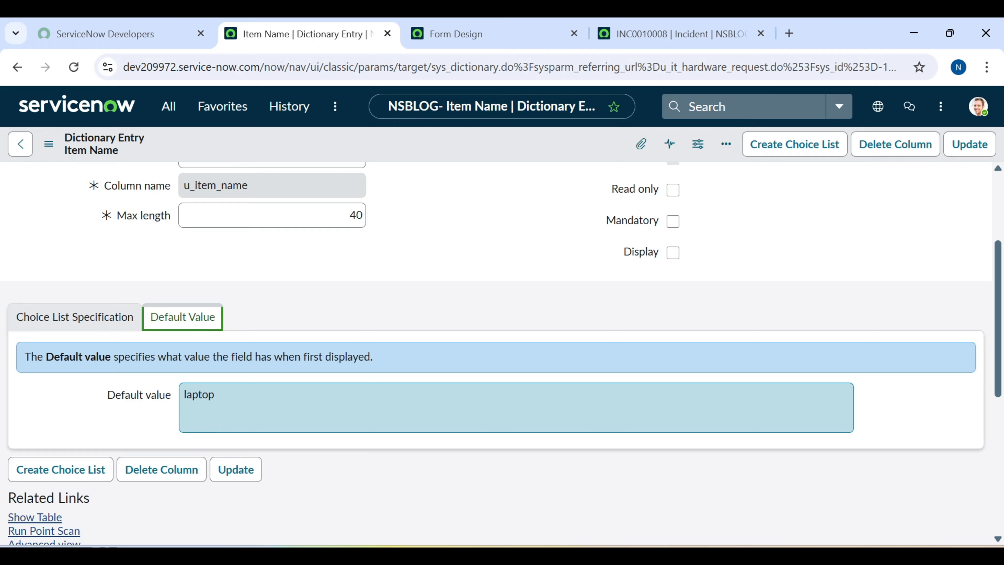
{"action": "left_click", "coordinate": [91, 318]}
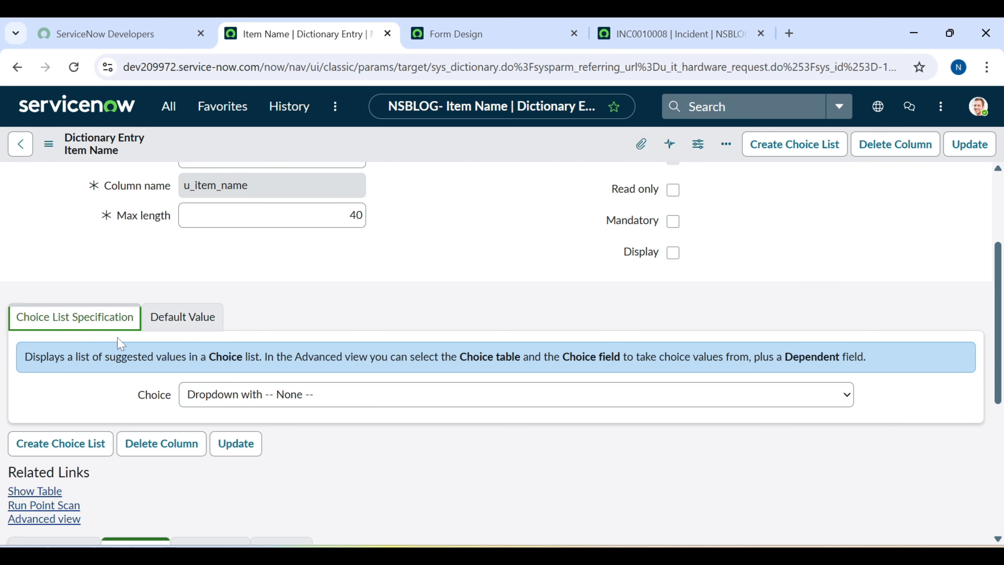
{"action": "left_click", "coordinate": [256, 396]}
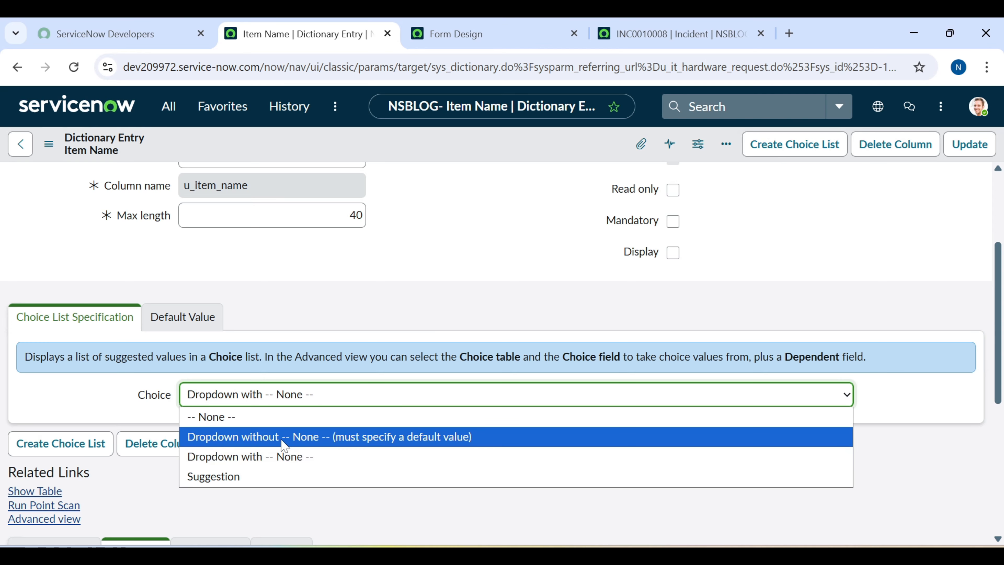
{"action": "left_click", "coordinate": [196, 313]}
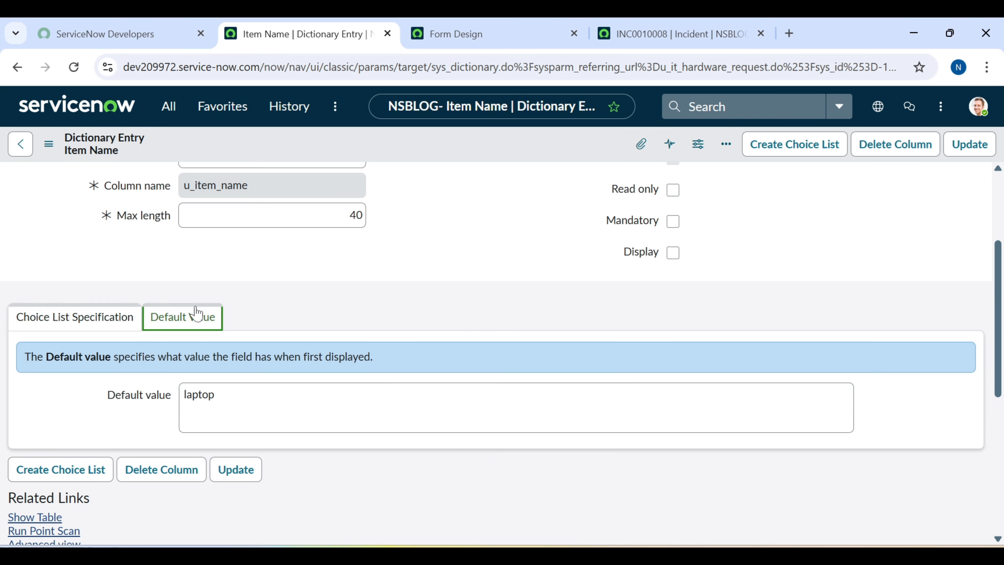
Clear the Item Name field's default value, update the dictionary entry, and check the Item Name dropdown on the new record.
{"action": "scroll", "coordinate": [226, 404], "scroll_direction": "down", "scroll_amount": 5}
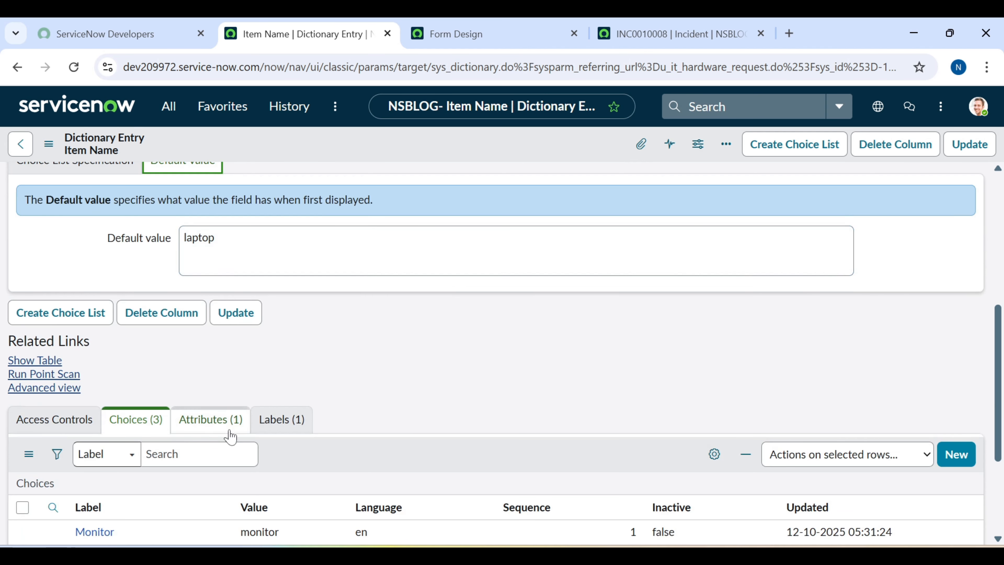
{"action": "scroll", "coordinate": [232, 426], "scroll_direction": "up", "scroll_amount": 8}
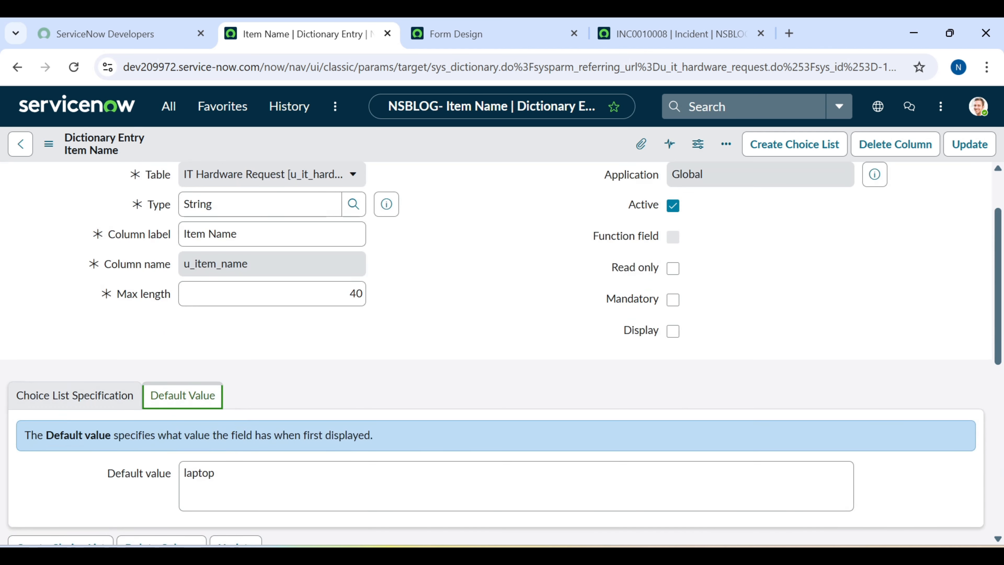
{"action": "left_click", "coordinate": [198, 473]}
{"action": "key", "text": "ctrl+a"}
{"action": "key", "text": "BackSpace"}
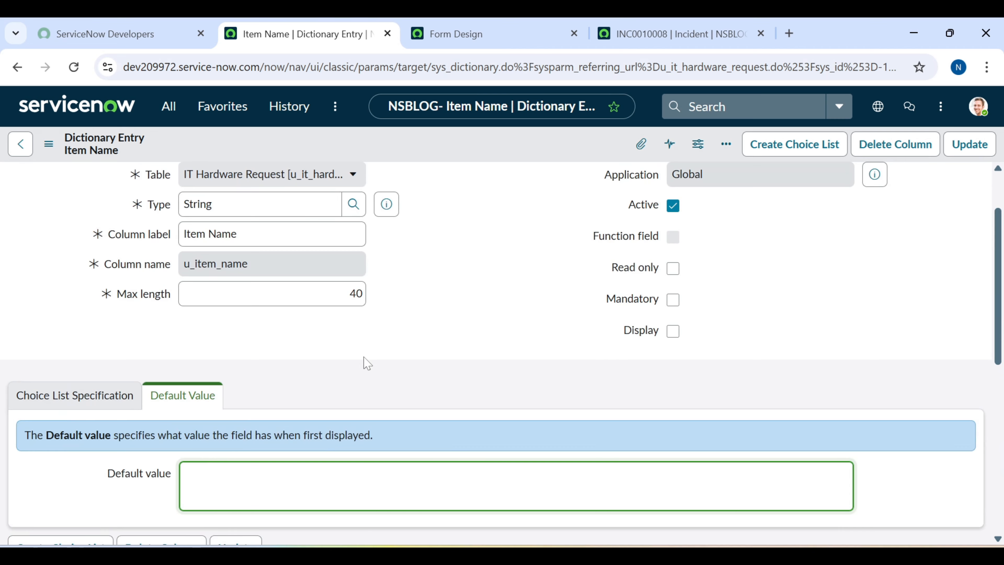
{"action": "left_click", "coordinate": [972, 147]}
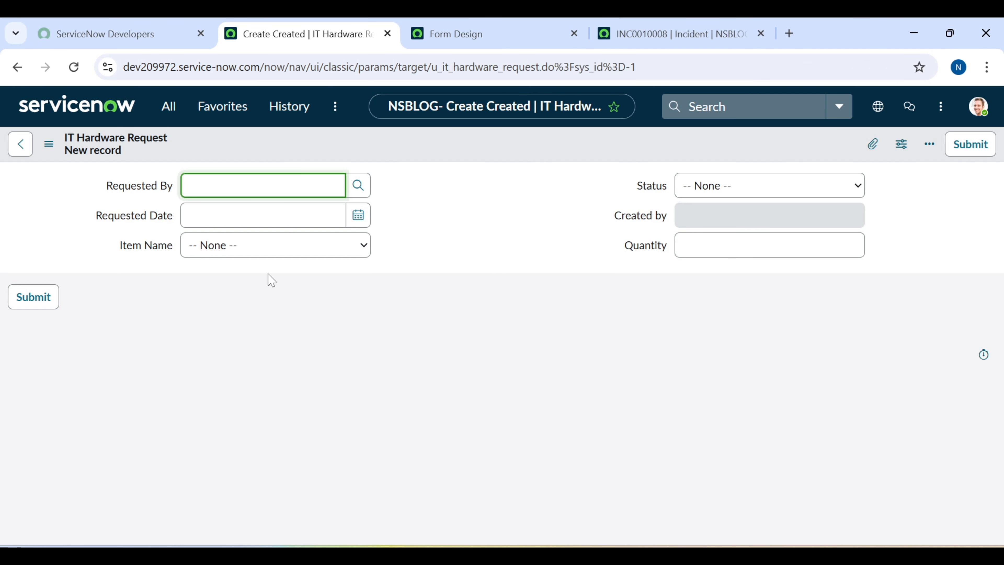
{"action": "left_click", "coordinate": [245, 254]}
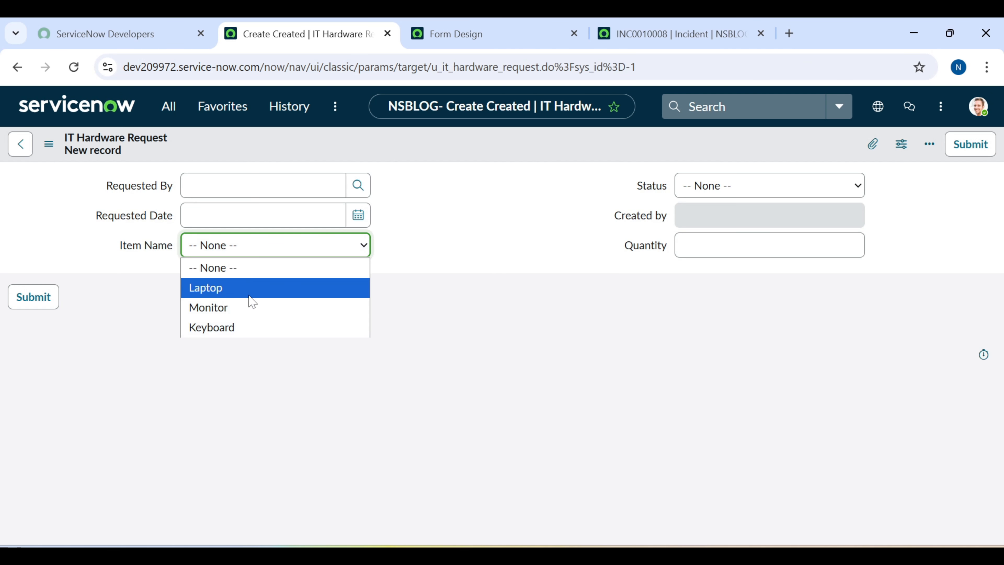
{"action": "left_click", "coordinate": [154, 248]}
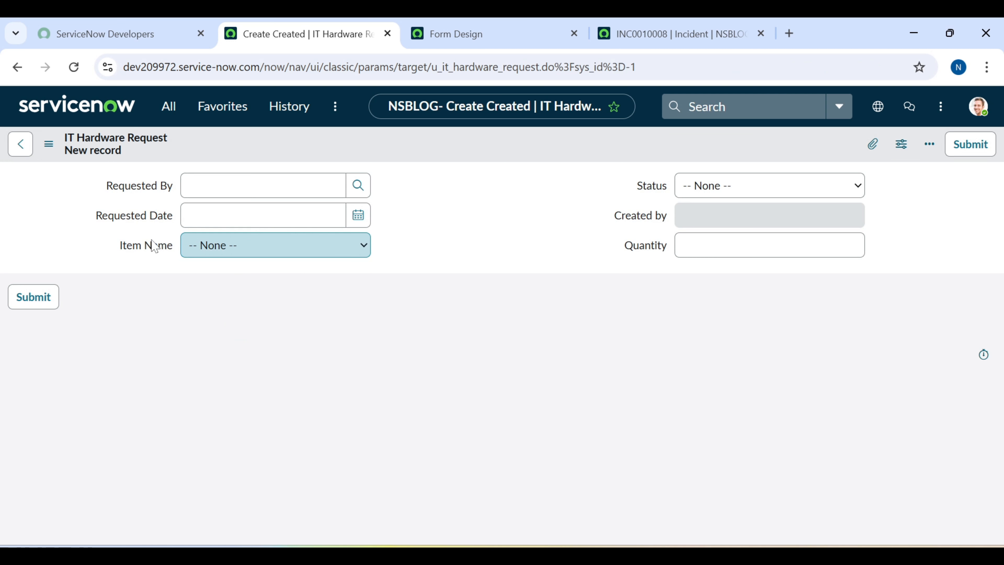
Set the Item Name field's Choice to Dropdown without -- None -- (must specify a default value) in its dictionary entry and save the update.
{"action": "right_click", "coordinate": [154, 247]}
{"action": "left_click", "coordinate": [190, 273]}
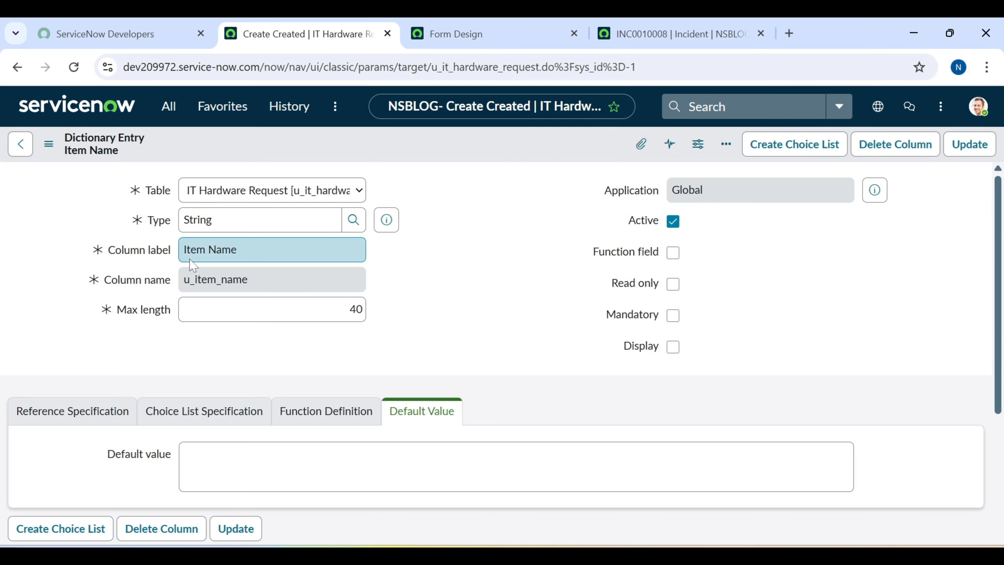
{"action": "scroll", "coordinate": [249, 345], "scroll_direction": "down", "scroll_amount": 4}
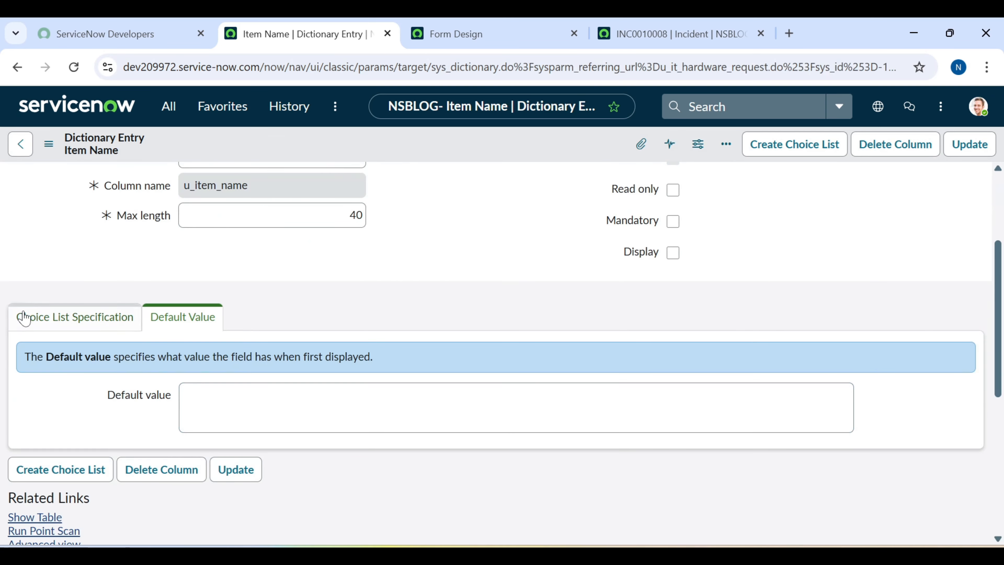
{"action": "left_click", "coordinate": [54, 316]}
{"action": "left_click", "coordinate": [208, 393]}
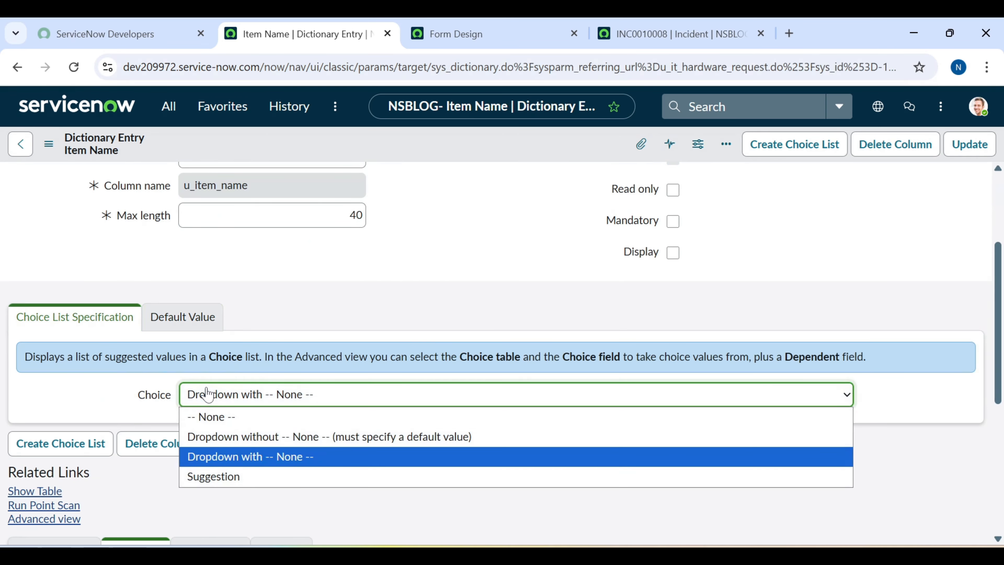
{"action": "left_click", "coordinate": [219, 438]}
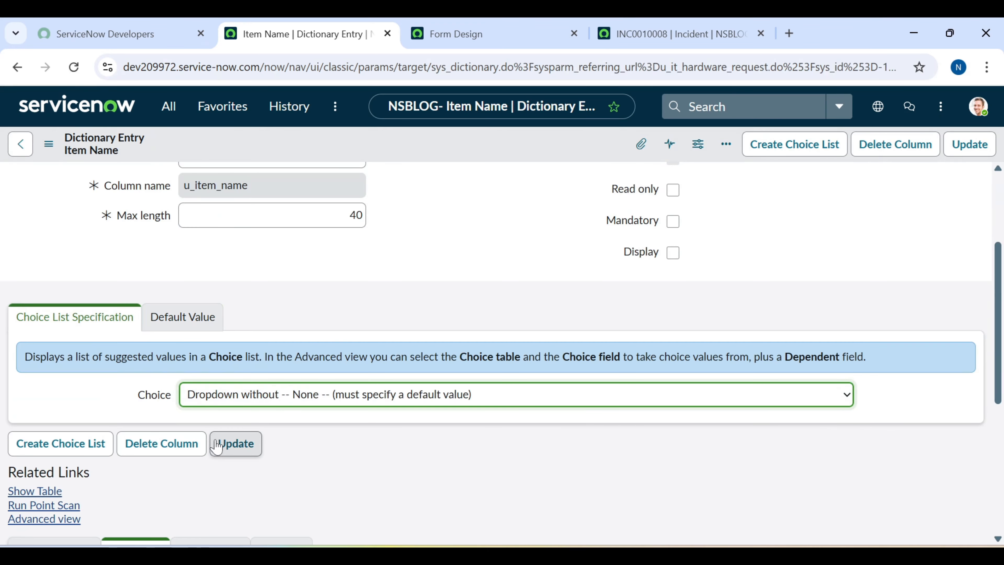
{"action": "right_click", "coordinate": [453, 151]}
{"action": "left_click", "coordinate": [459, 159]}
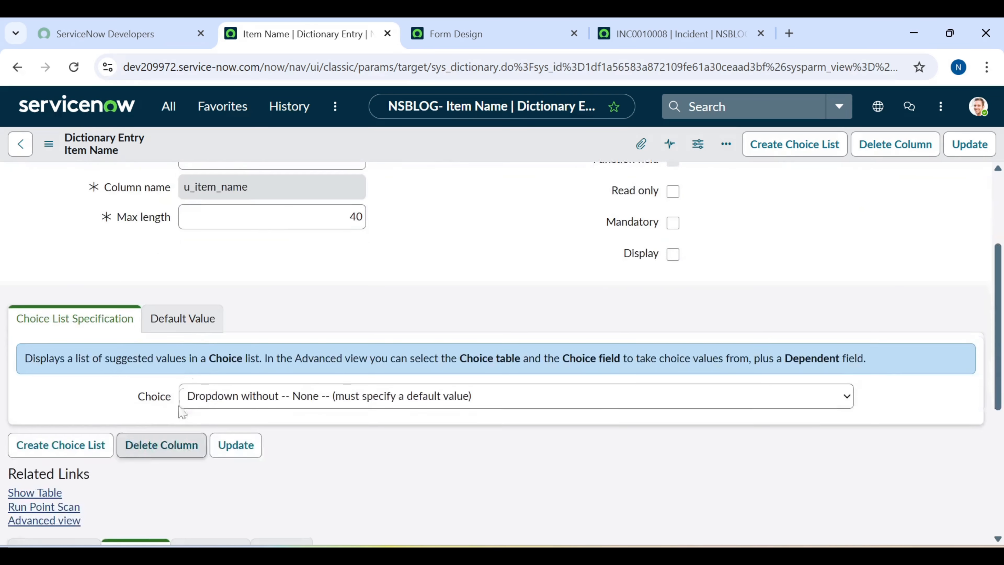
{"action": "left_click", "coordinate": [182, 318]}
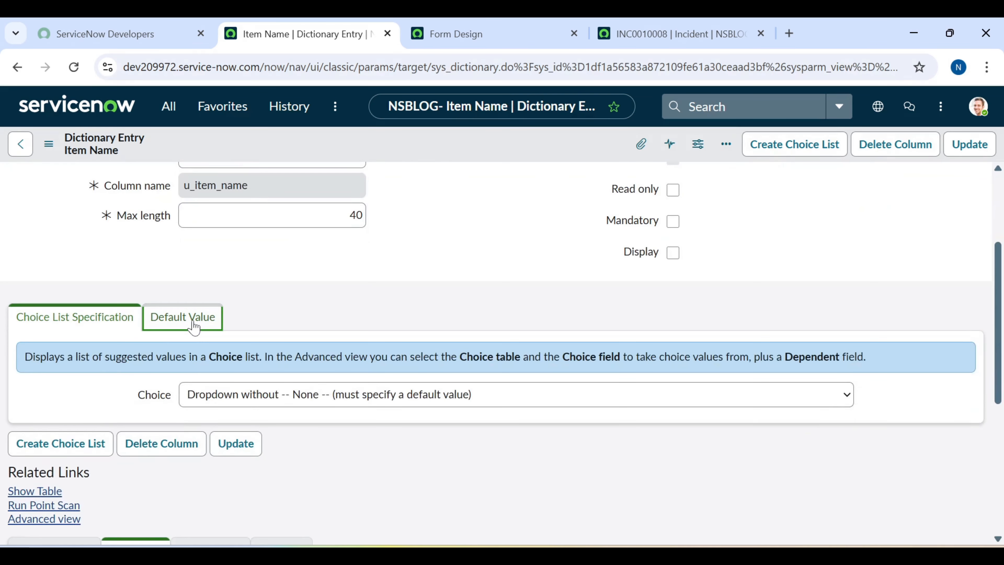
{"action": "left_click", "coordinate": [967, 146]}
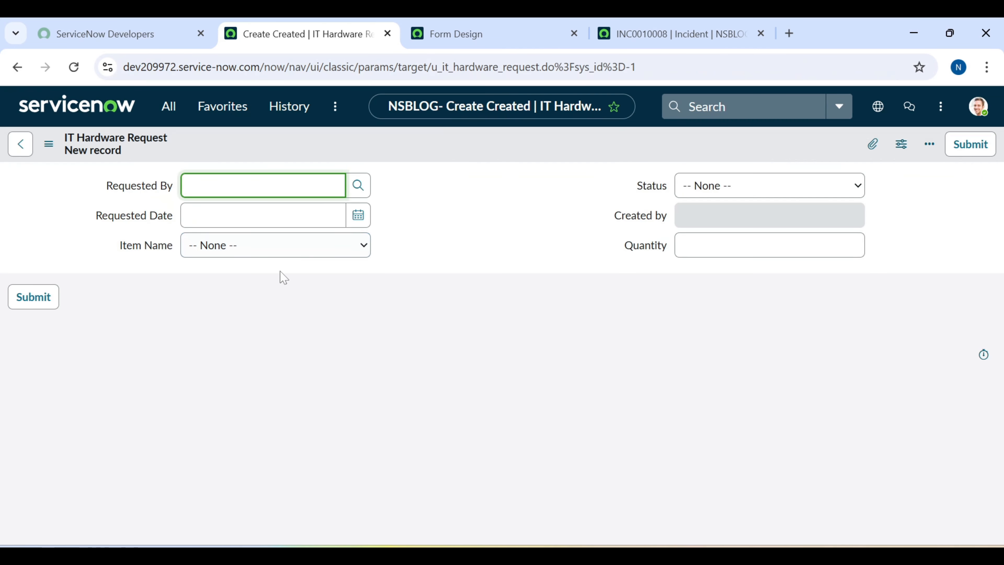
Check the Item Name dropdown options on the new IT Hardware Request record.
{"action": "left_click", "coordinate": [279, 255]}
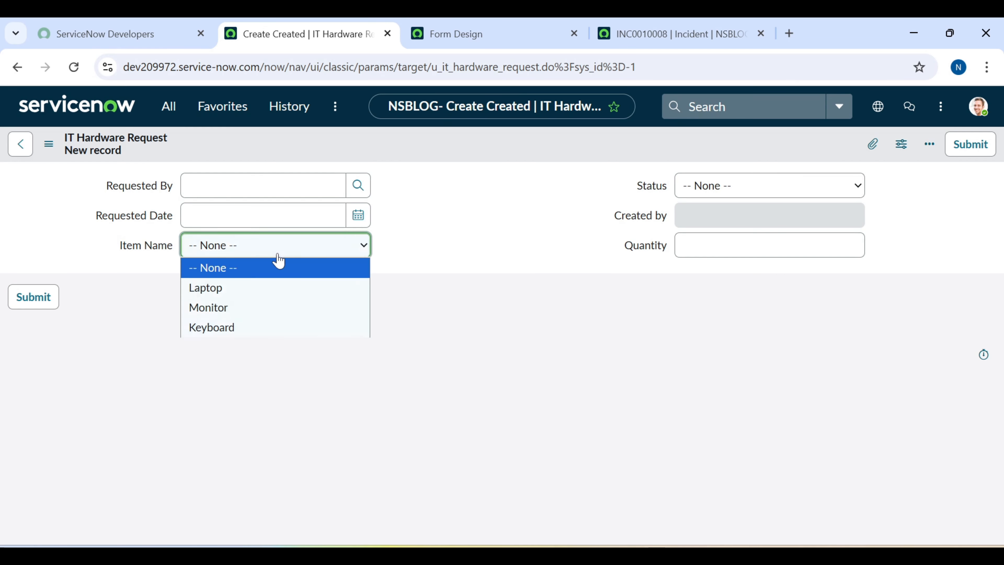
{"action": "right_click", "coordinate": [509, 133]}
{"action": "mouse_move", "coordinate": [561, 180]}
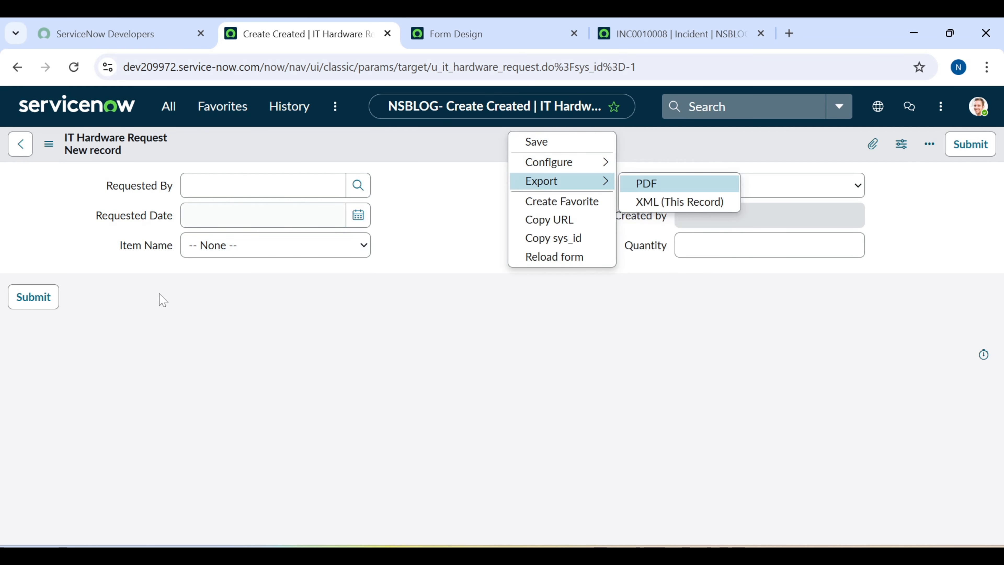
Reopen the Item Name dictionary entry and review its Choice List Specification and Default Value settings.
{"action": "right_click", "coordinate": [126, 248]}
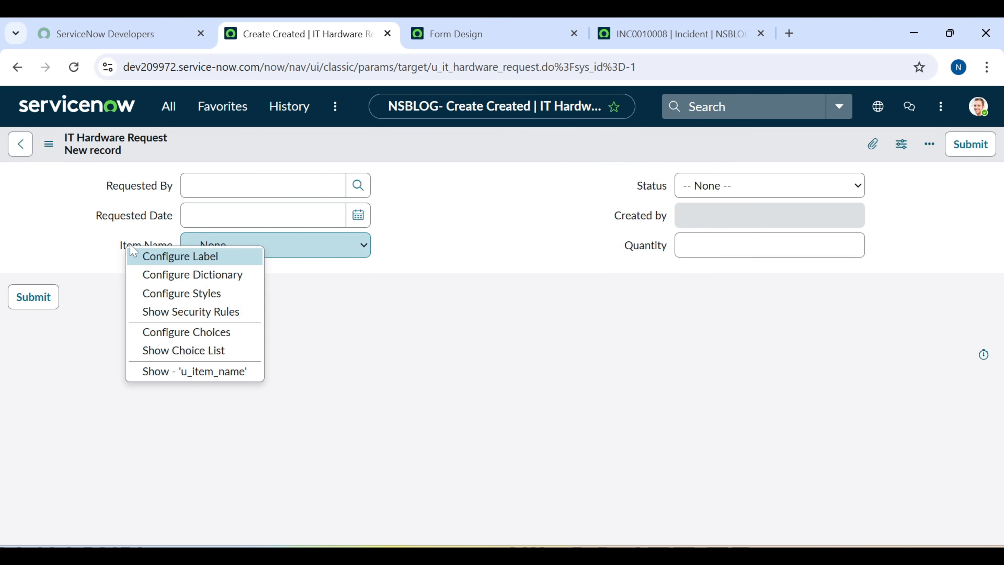
{"action": "left_click", "coordinate": [220, 275]}
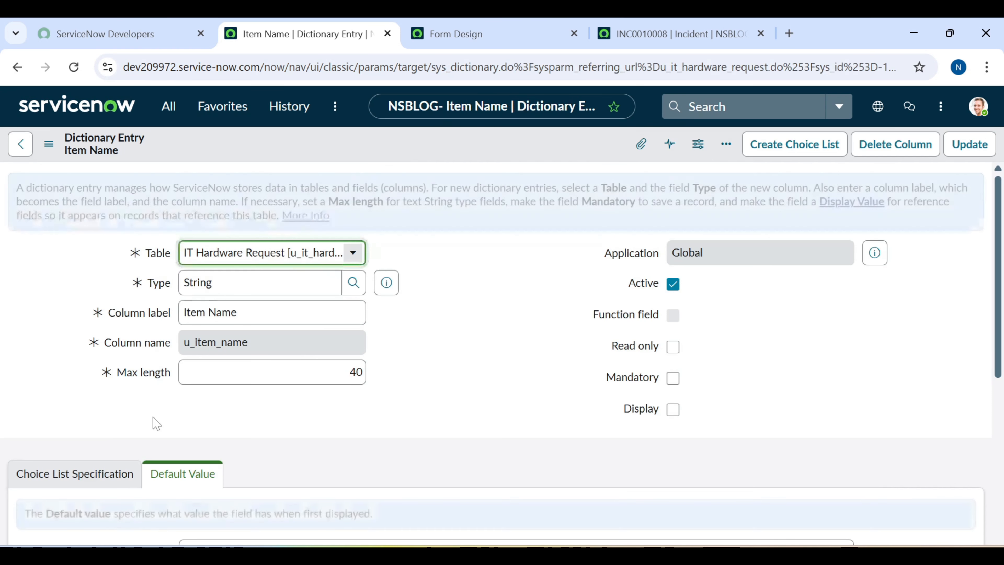
{"action": "scroll", "coordinate": [152, 422], "scroll_direction": "down", "scroll_amount": 10}
{"action": "scroll", "coordinate": [130, 372], "scroll_direction": "up", "scroll_amount": 5}
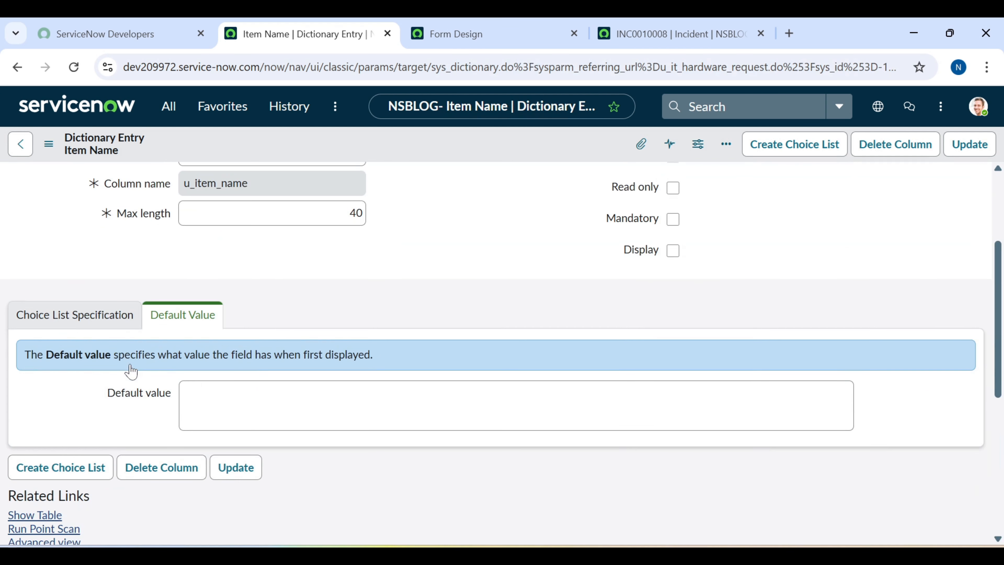
{"action": "left_click", "coordinate": [71, 328]}
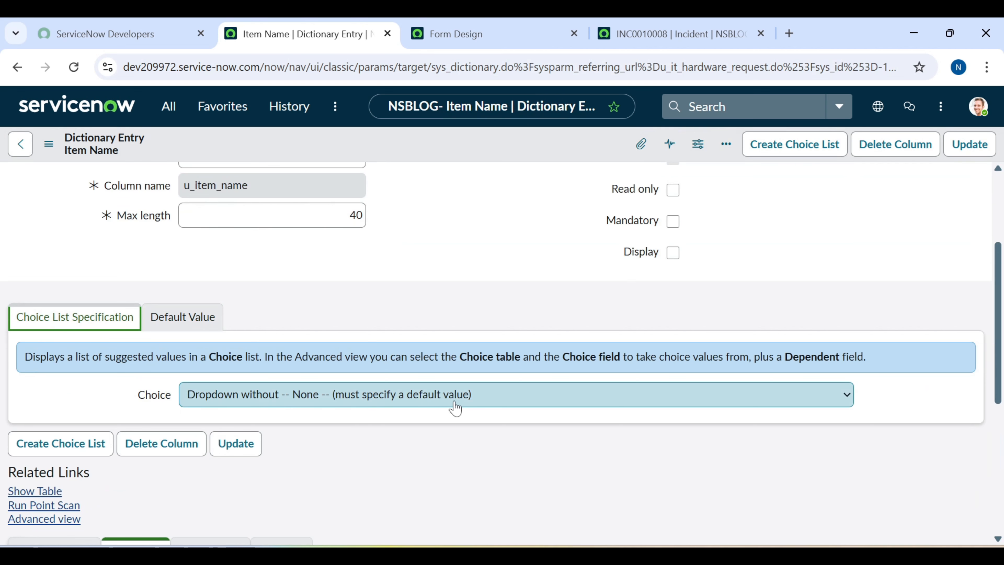
{"action": "left_click", "coordinate": [182, 326]}
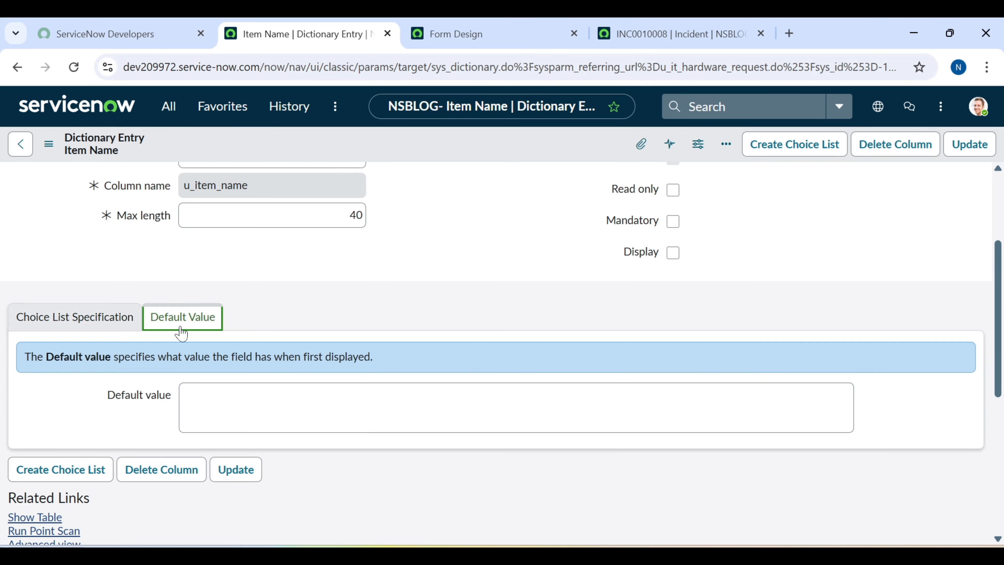
{"action": "left_click", "coordinate": [99, 316]}
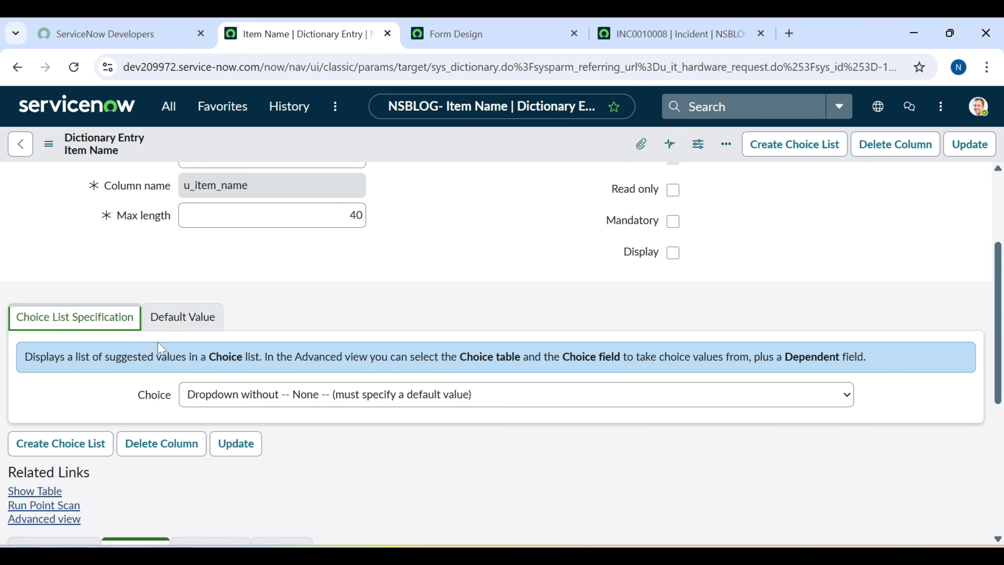
{"action": "scroll", "coordinate": [236, 386], "scroll_direction": "down", "scroll_amount": 4}
{"action": "scroll", "coordinate": [236, 386], "scroll_direction": "up", "scroll_amount": 5}
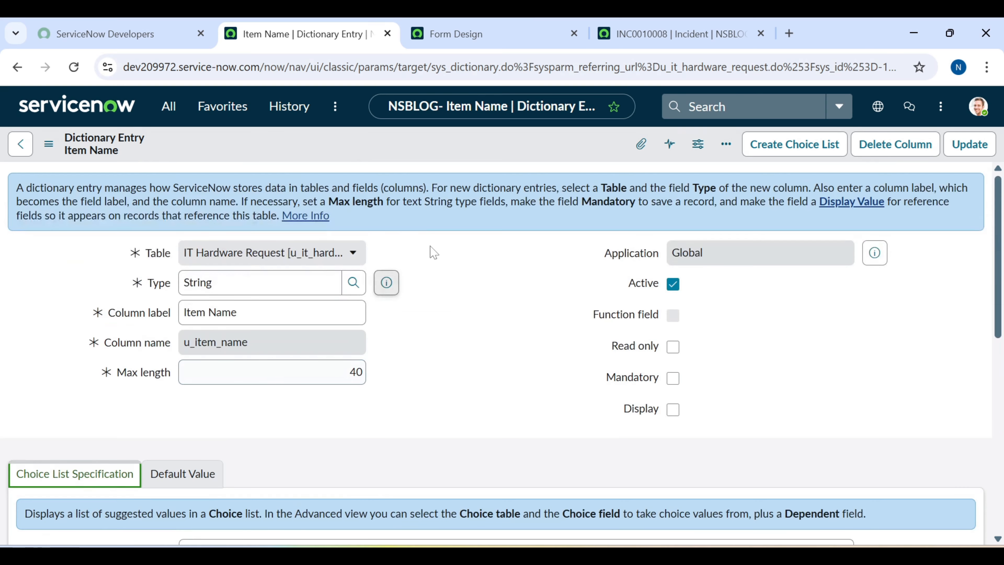
{"action": "left_click", "coordinate": [185, 488]}
{"action": "scroll", "coordinate": [213, 520], "scroll_direction": "down", "scroll_amount": 4}
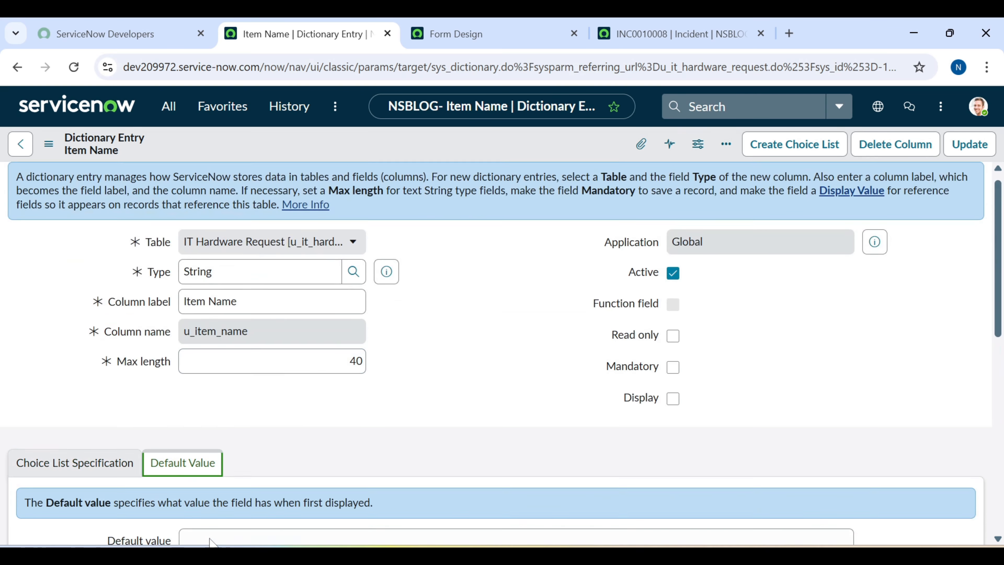
{"action": "left_click", "coordinate": [55, 324]}
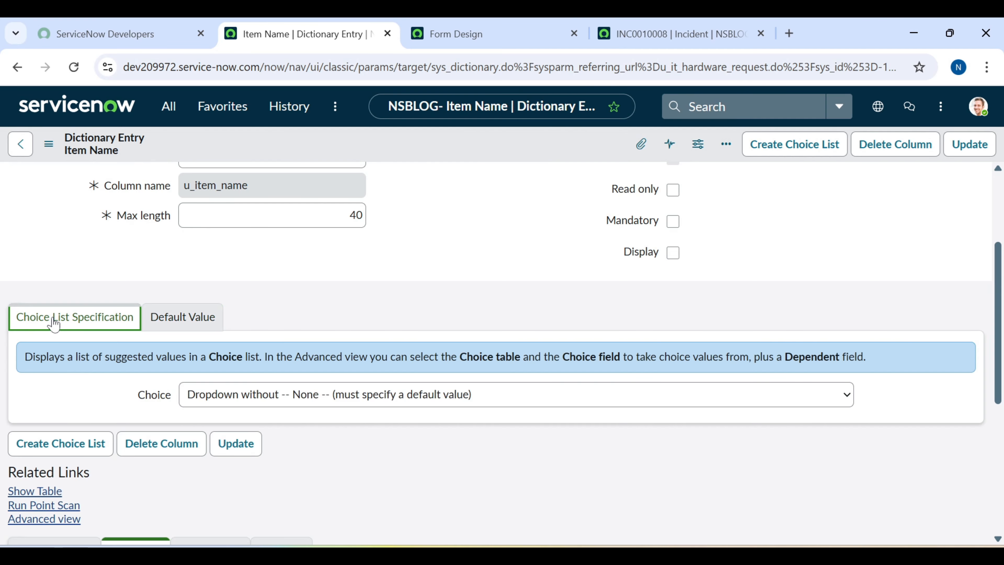
Switch to Form Design, set the Item Name field's choice type to Dropdown without none, and save the form.
{"action": "left_click", "coordinate": [497, 36]}
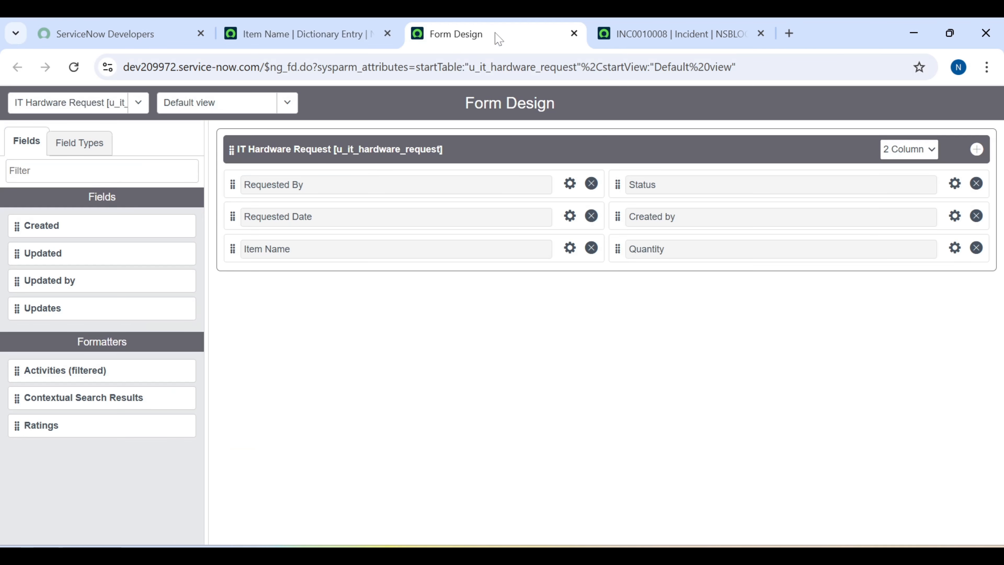
{"action": "left_click", "coordinate": [570, 248]}
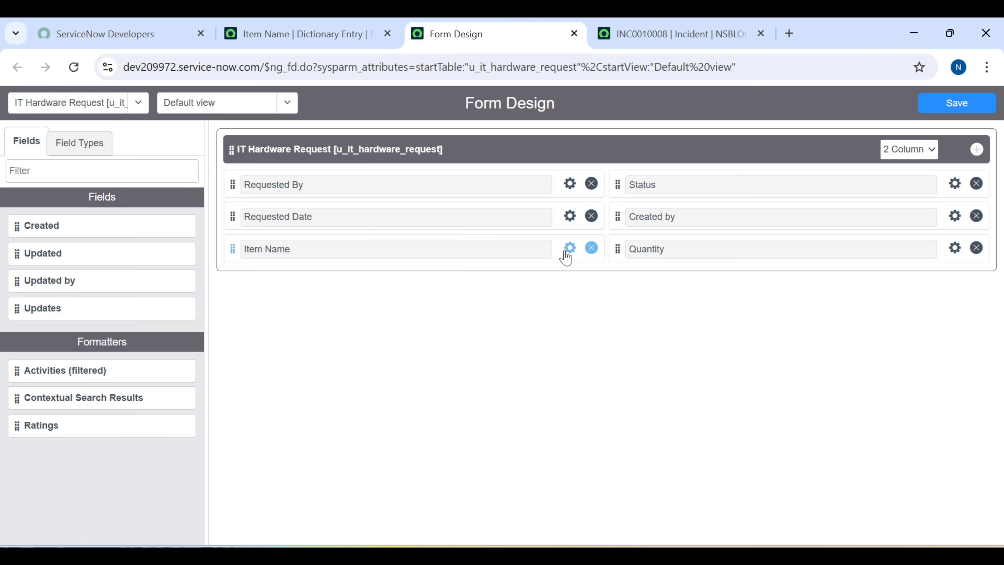
{"action": "scroll", "coordinate": [422, 450], "scroll_direction": "down", "scroll_amount": 4}
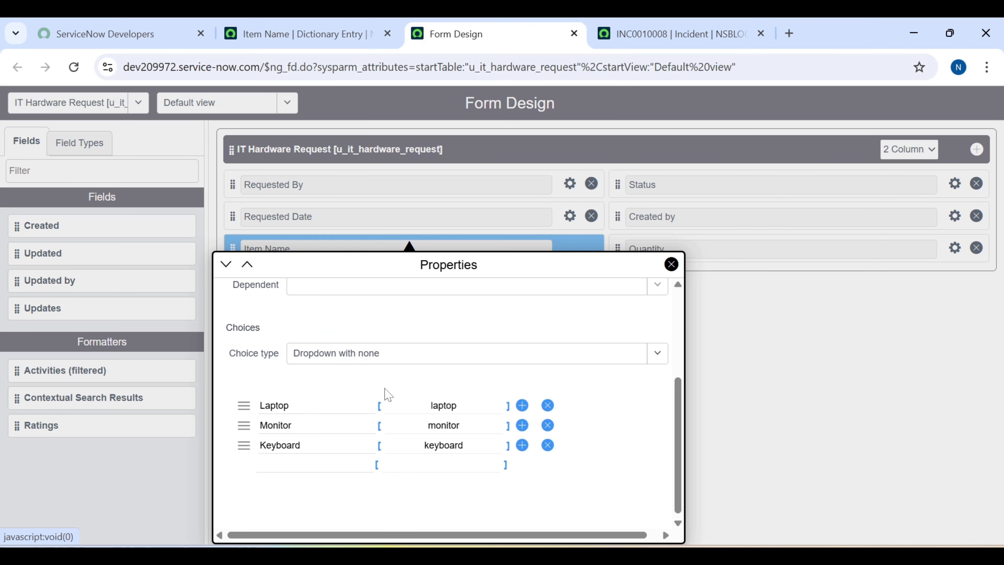
{"action": "left_click", "coordinate": [361, 353]}
{"action": "left_click", "coordinate": [353, 440]}
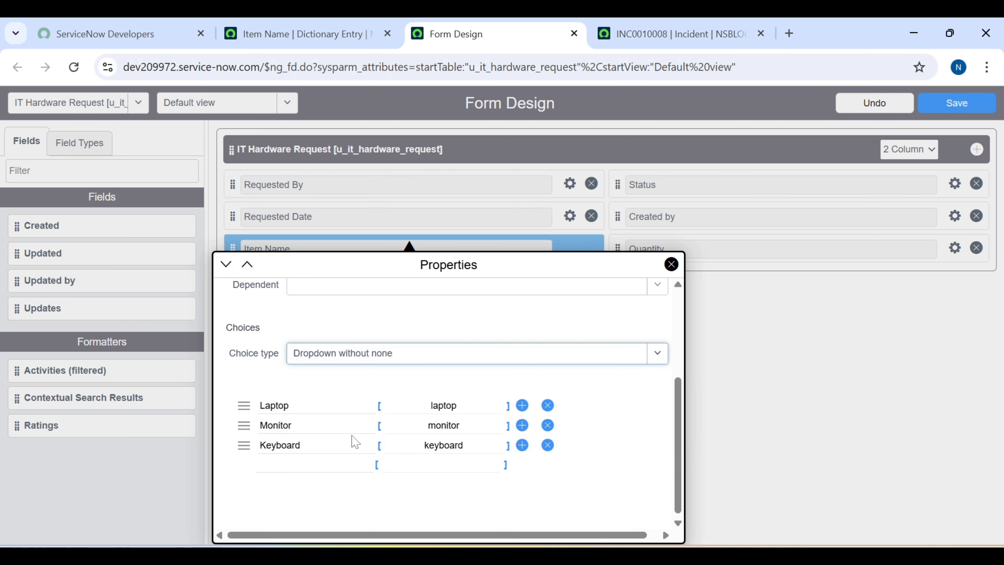
{"action": "left_click", "coordinate": [672, 264]}
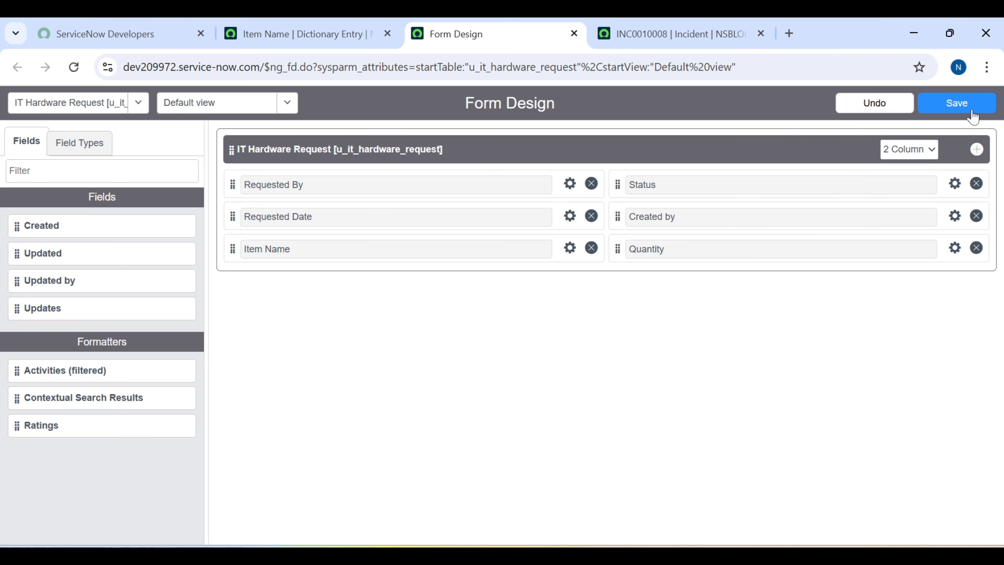
{"action": "left_click", "coordinate": [982, 104]}
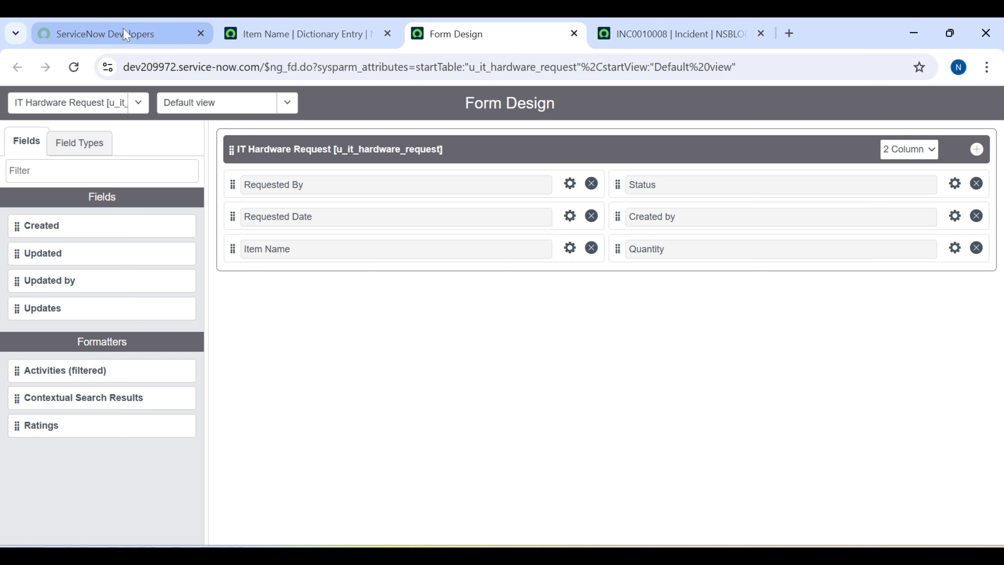
Return to the new IT Hardware Request record, reload it, and check the Item Name field's choices and preselected value.
{"action": "left_click", "coordinate": [298, 35]}
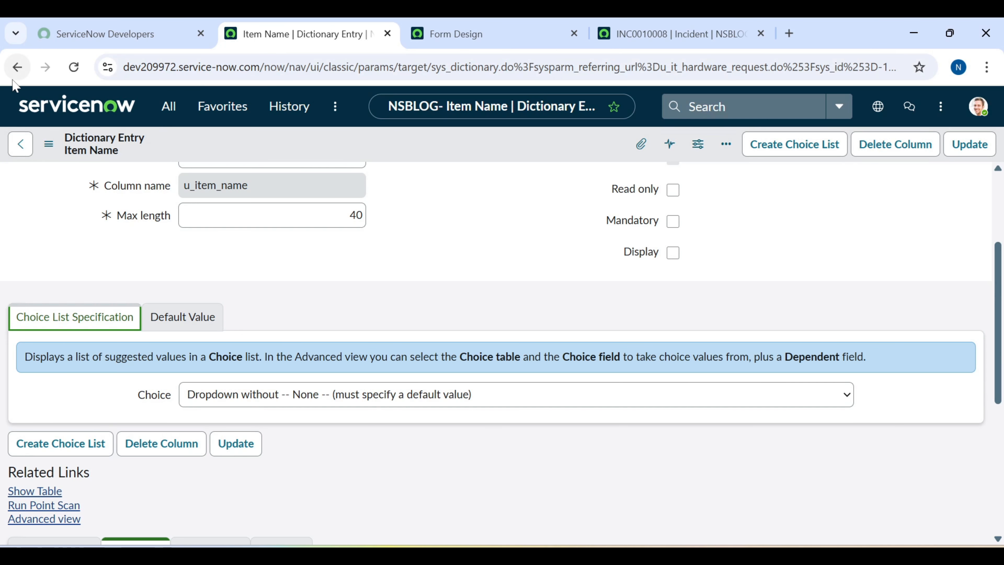
{"action": "left_click", "coordinate": [16, 70]}
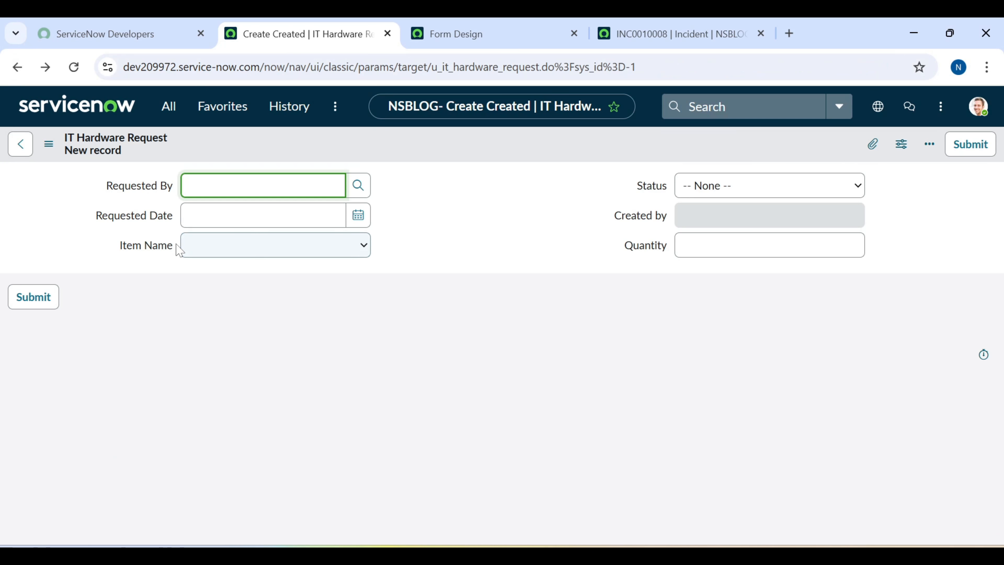
{"action": "left_click", "coordinate": [272, 257]}
{"action": "left_click", "coordinate": [525, 263]}
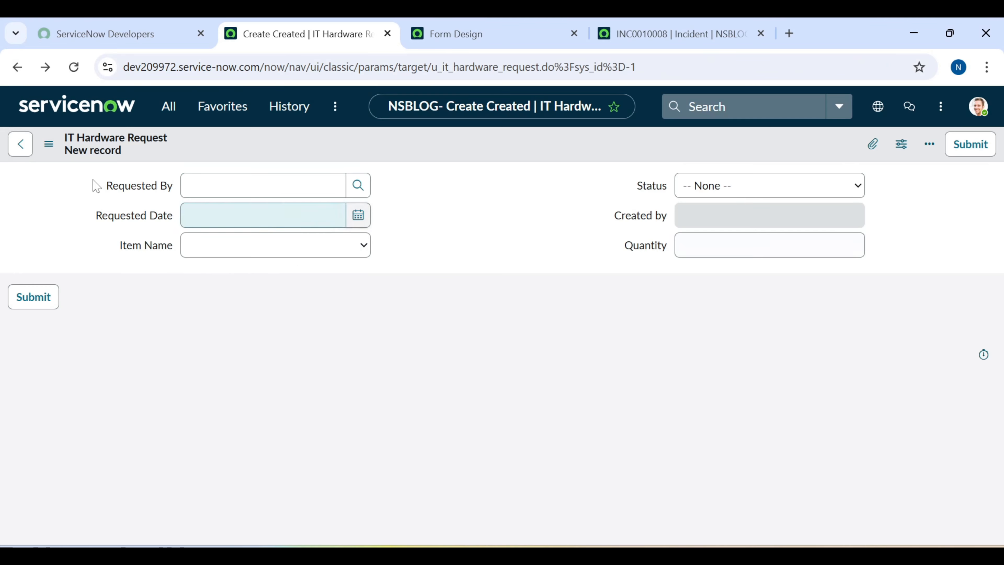
{"action": "left_click", "coordinate": [74, 67]}
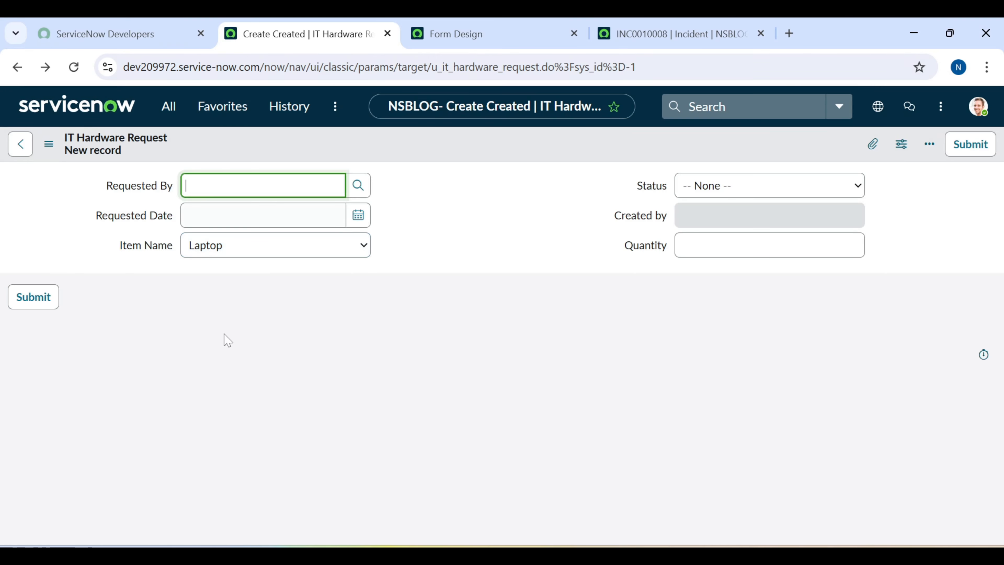
Open the Item Name dictionary entry again and examine its default value, comparing it with the field setup in Form Design.
{"action": "right_click", "coordinate": [141, 250]}
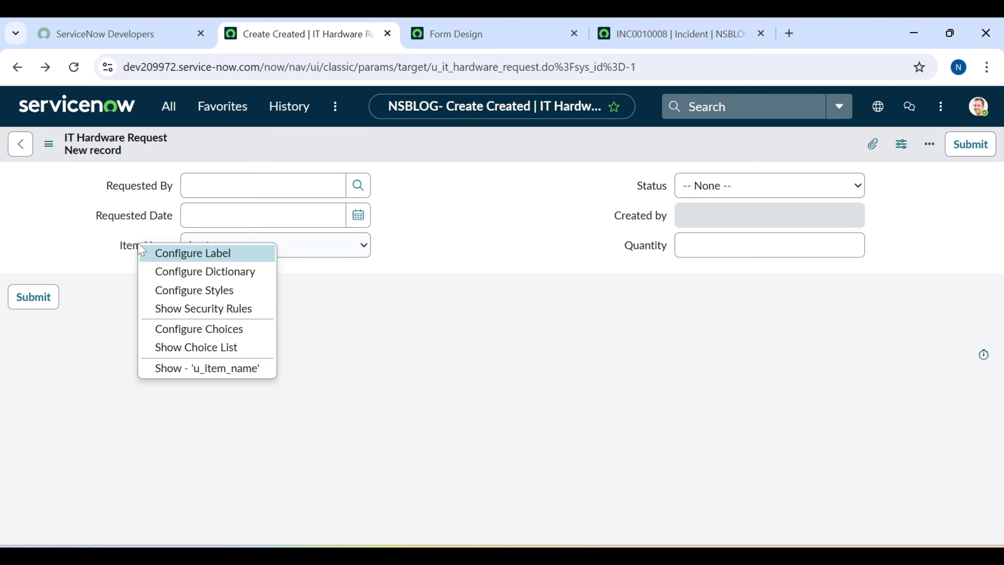
{"action": "left_click", "coordinate": [166, 270]}
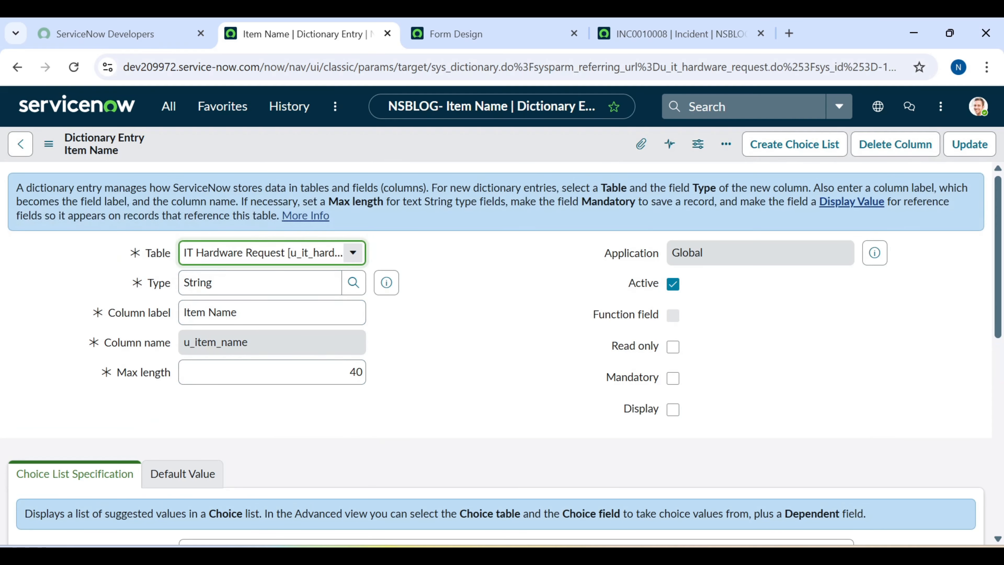
{"action": "scroll", "coordinate": [356, 395], "scroll_direction": "down", "scroll_amount": 4}
{"action": "left_click", "coordinate": [184, 317]}
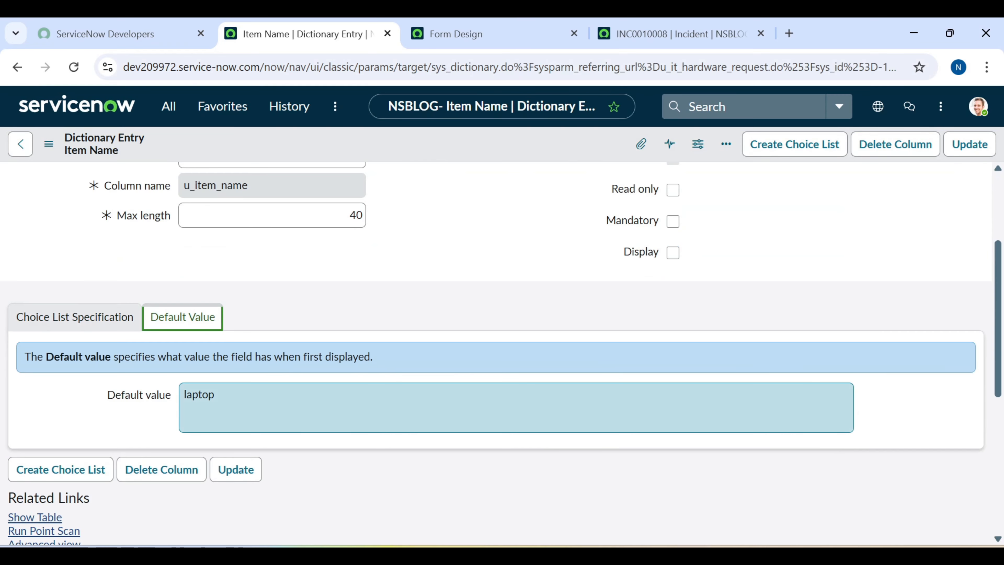
{"action": "left_click", "coordinate": [466, 25]}
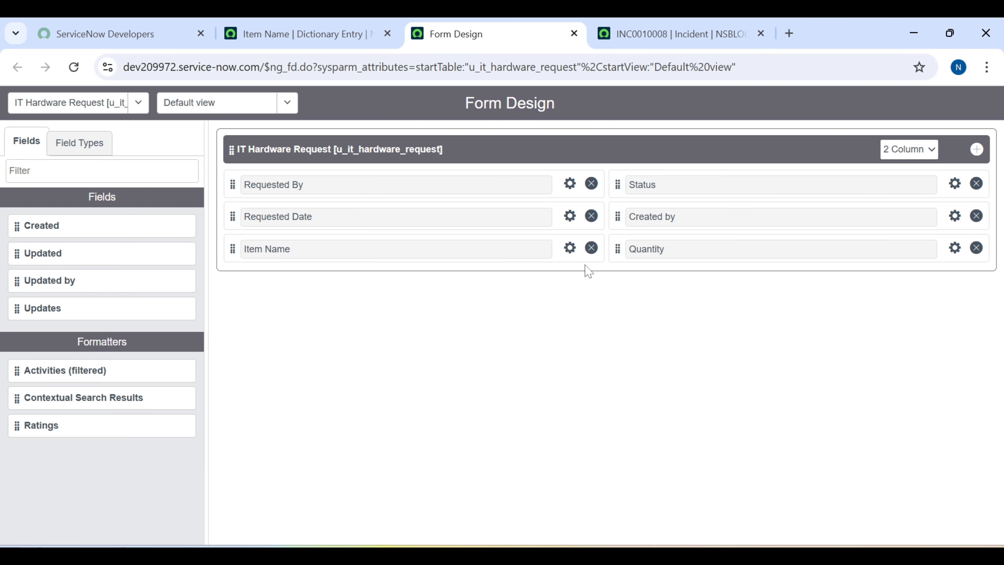
{"action": "left_click", "coordinate": [277, 35]}
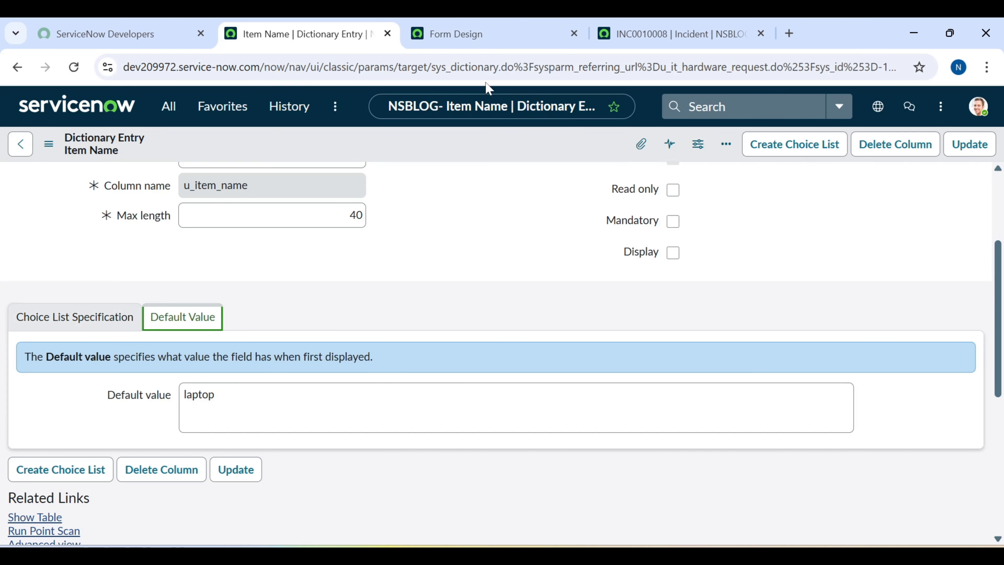
{"action": "scroll", "coordinate": [285, 242], "scroll_direction": "up", "scroll_amount": 4}
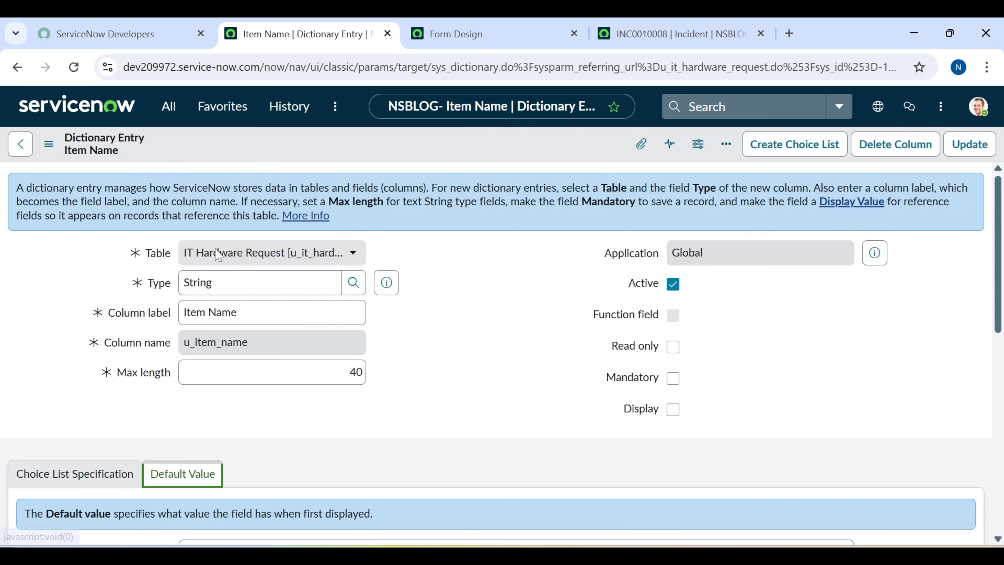
{"action": "scroll", "coordinate": [138, 308], "scroll_direction": "down", "scroll_amount": 4}
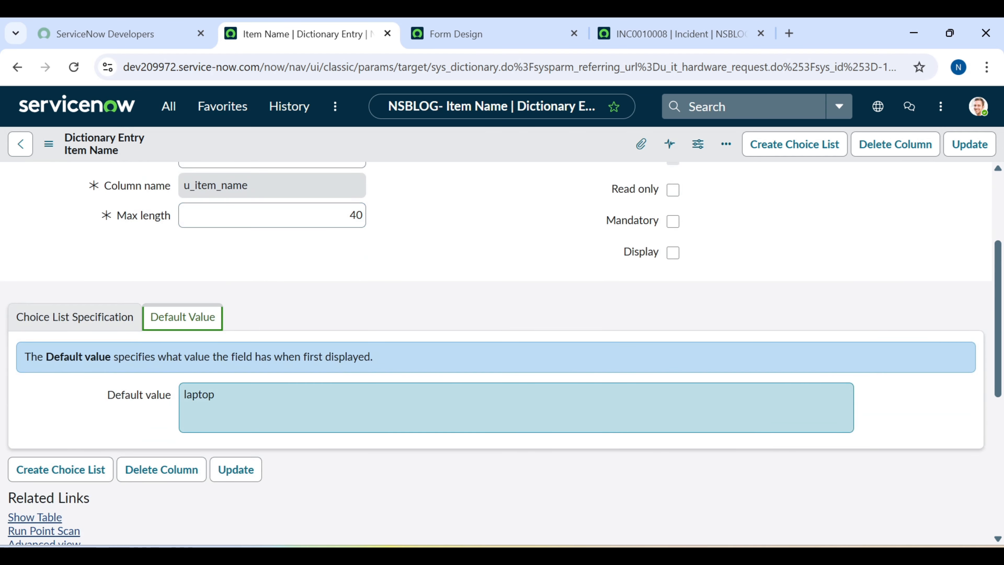
Clear the Item Name field's default value and set its choice specification to Dropdown with -- None --.
{"action": "left_click", "coordinate": [63, 324]}
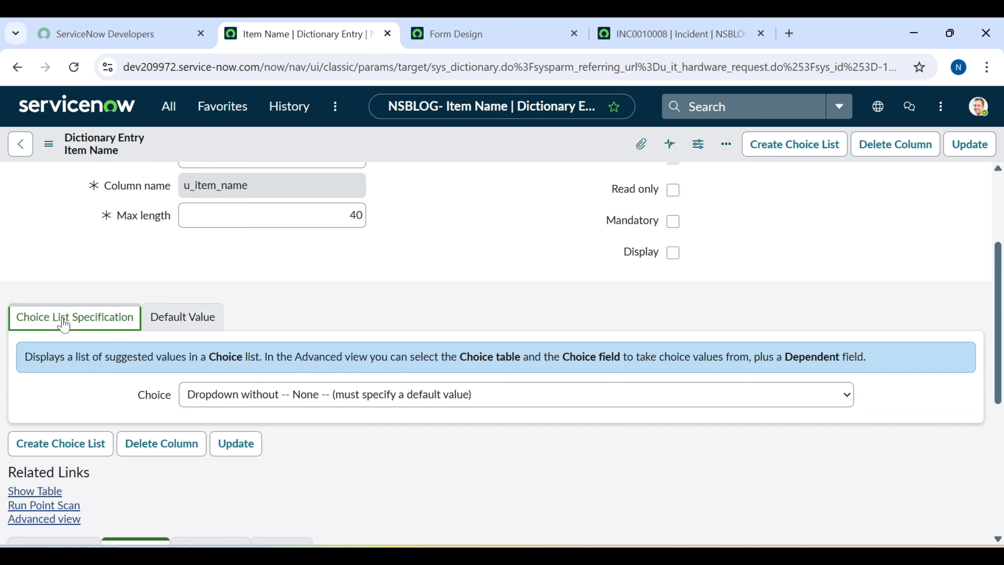
{"action": "left_click", "coordinate": [333, 395]}
{"action": "left_click", "coordinate": [198, 319]}
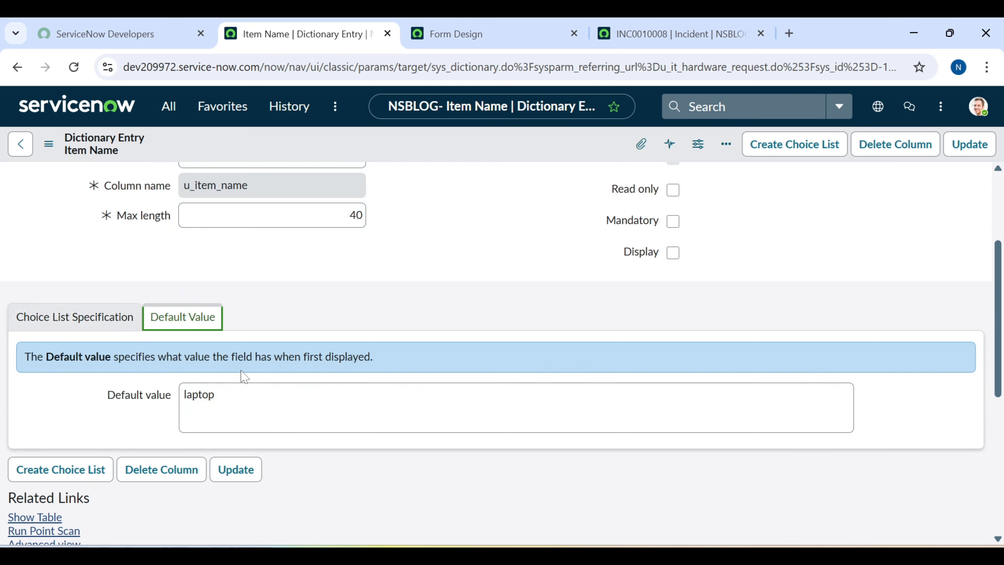
{"action": "key", "text": "BackSpace"}
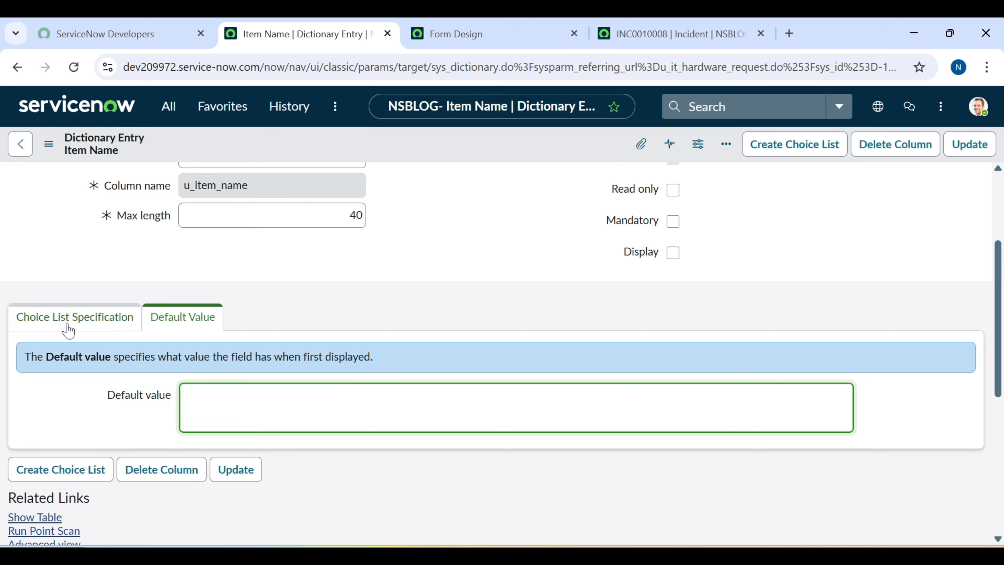
{"action": "left_click", "coordinate": [35, 324]}
{"action": "left_click", "coordinate": [323, 396]}
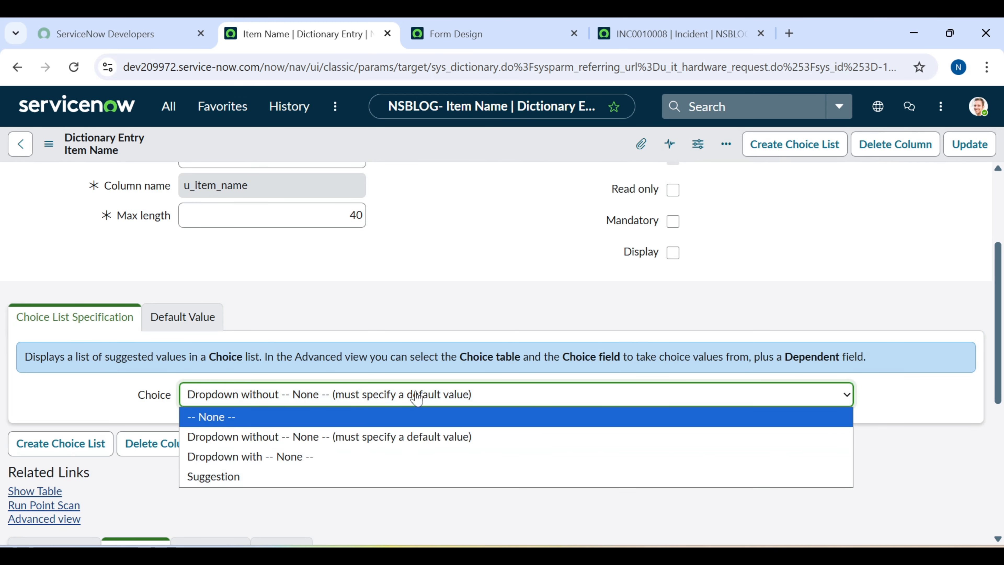
{"action": "left_click", "coordinate": [367, 456]}
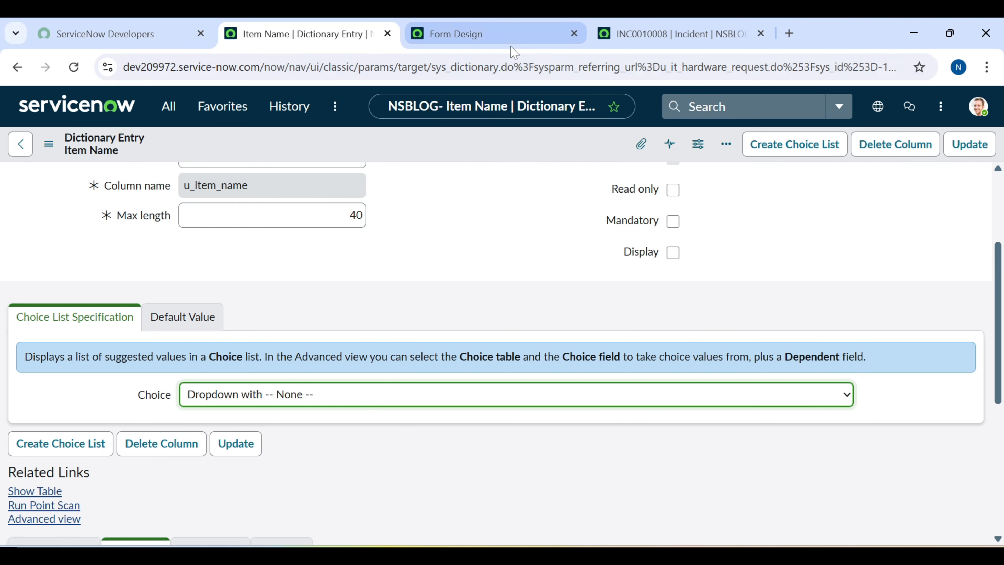
Examine the Item Name field's default, choice type and choices in Form Design, comparing them with the dictionary entry.
{"action": "left_click", "coordinate": [524, 47]}
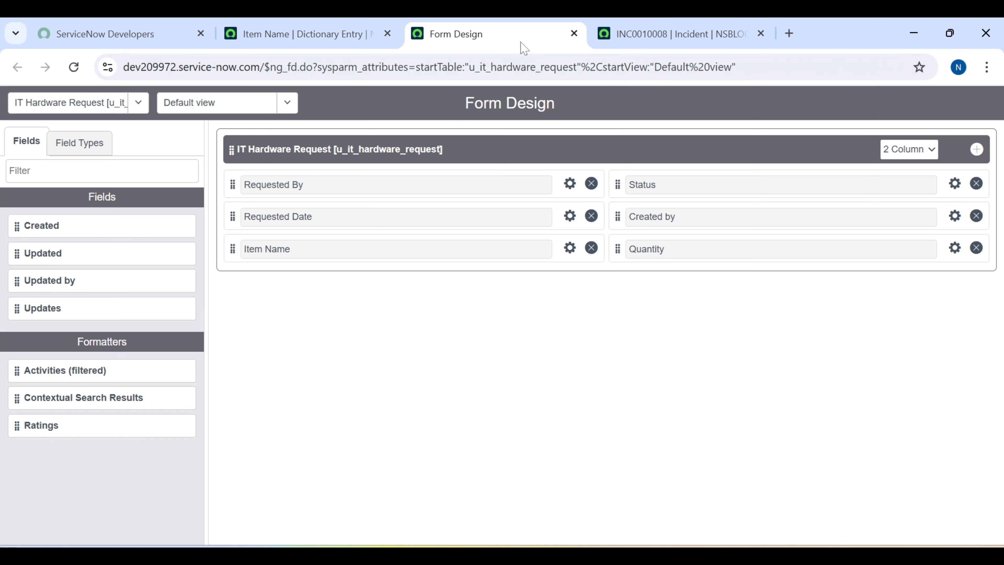
{"action": "left_click", "coordinate": [570, 249]}
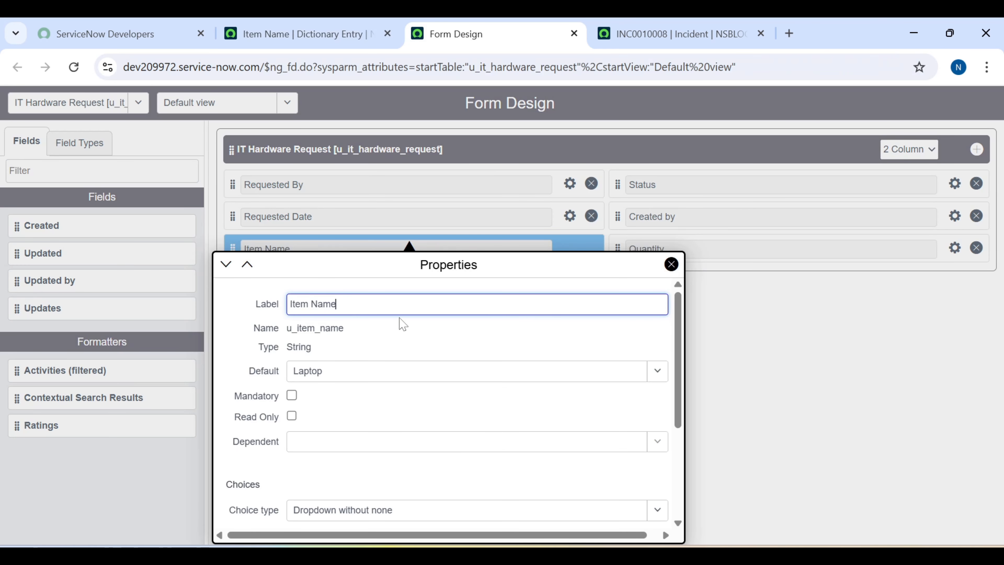
{"action": "scroll", "coordinate": [336, 427], "scroll_direction": "down", "scroll_amount": 2}
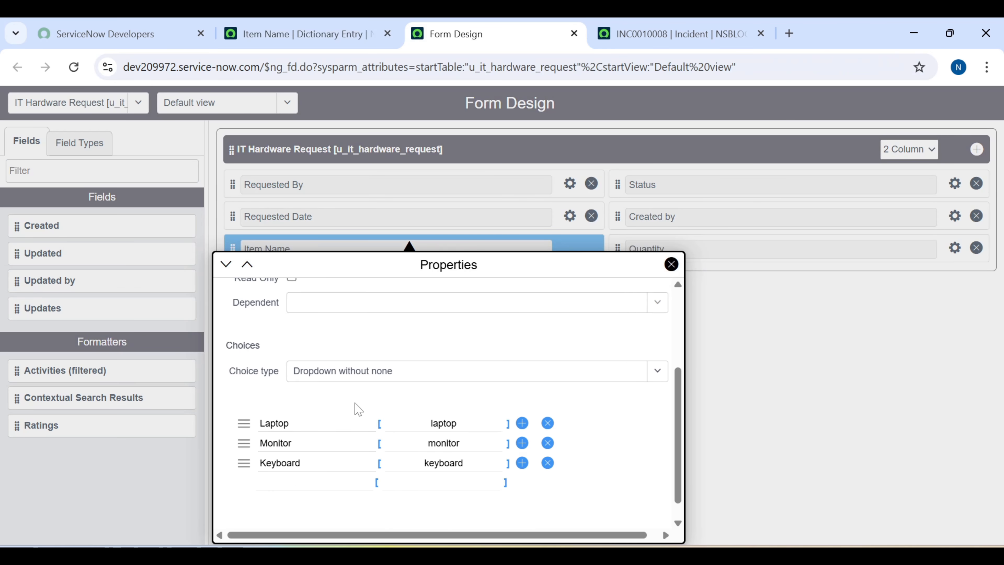
{"action": "scroll", "coordinate": [355, 406], "scroll_direction": "down", "scroll_amount": 2}
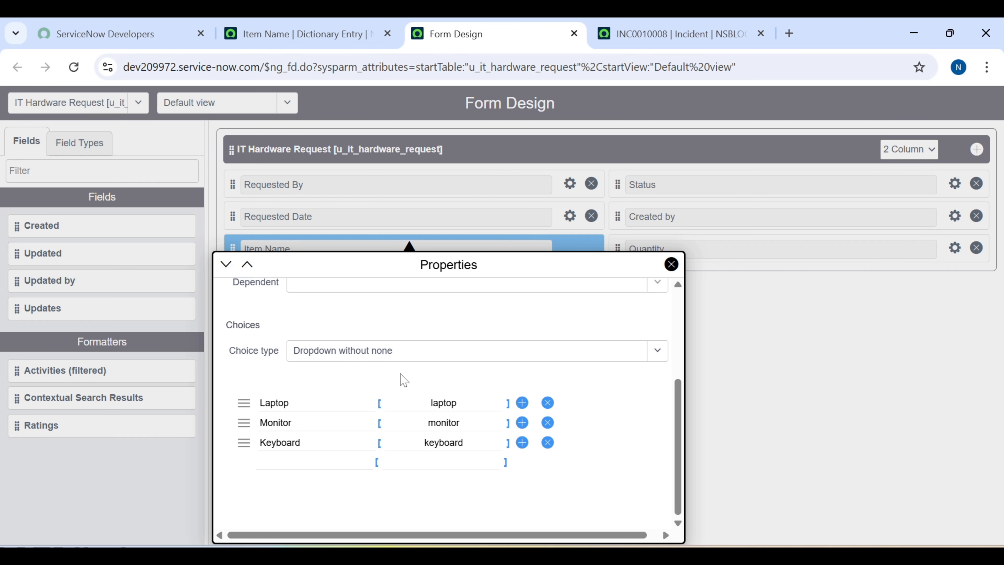
{"action": "scroll", "coordinate": [404, 379], "scroll_direction": "up", "scroll_amount": 4}
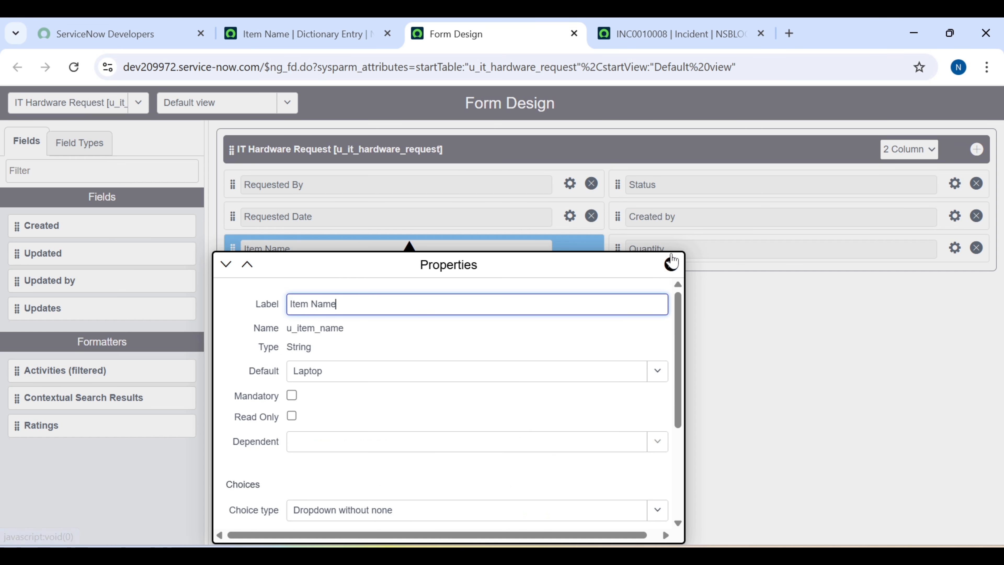
{"action": "left_click", "coordinate": [671, 262]}
{"action": "left_click", "coordinate": [360, 28]}
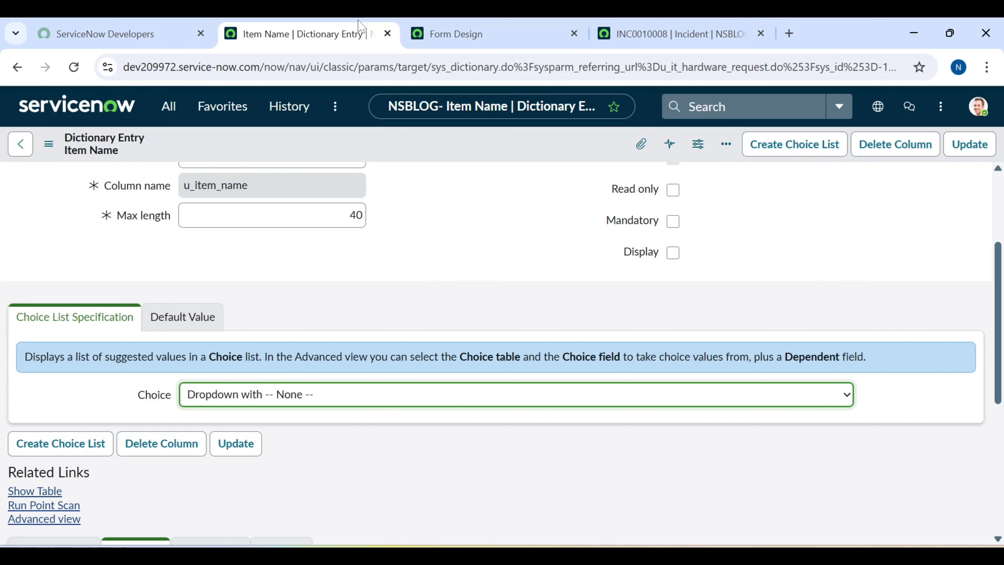
{"action": "scroll", "coordinate": [433, 260], "scroll_direction": "up", "scroll_amount": 4}
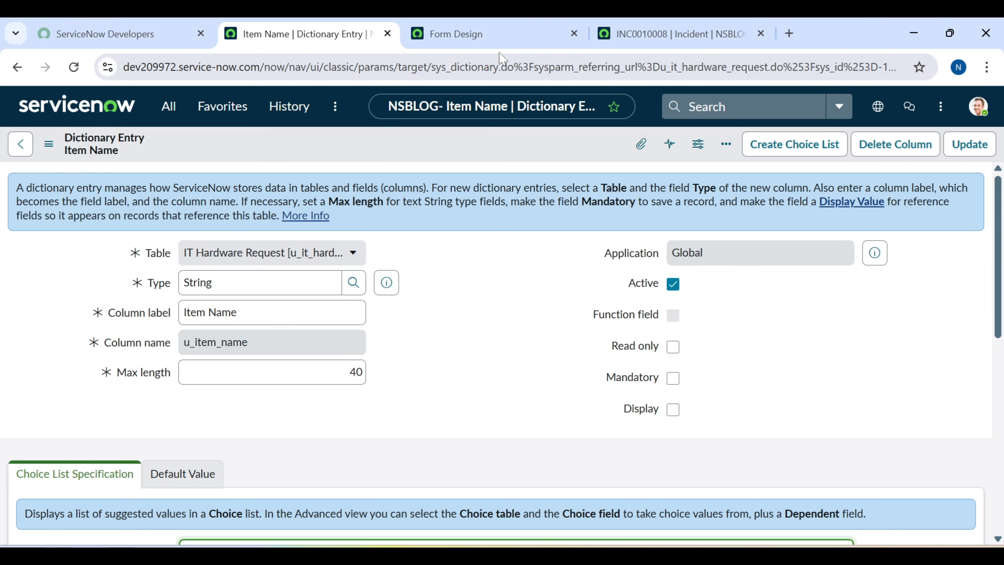
{"action": "left_click", "coordinate": [487, 35]}
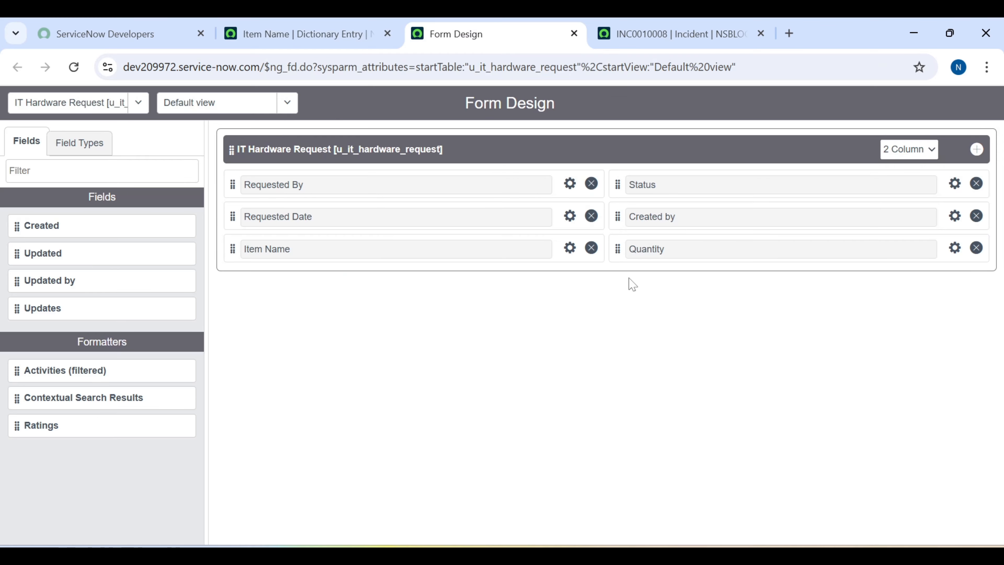
{"action": "left_click", "coordinate": [570, 248]}
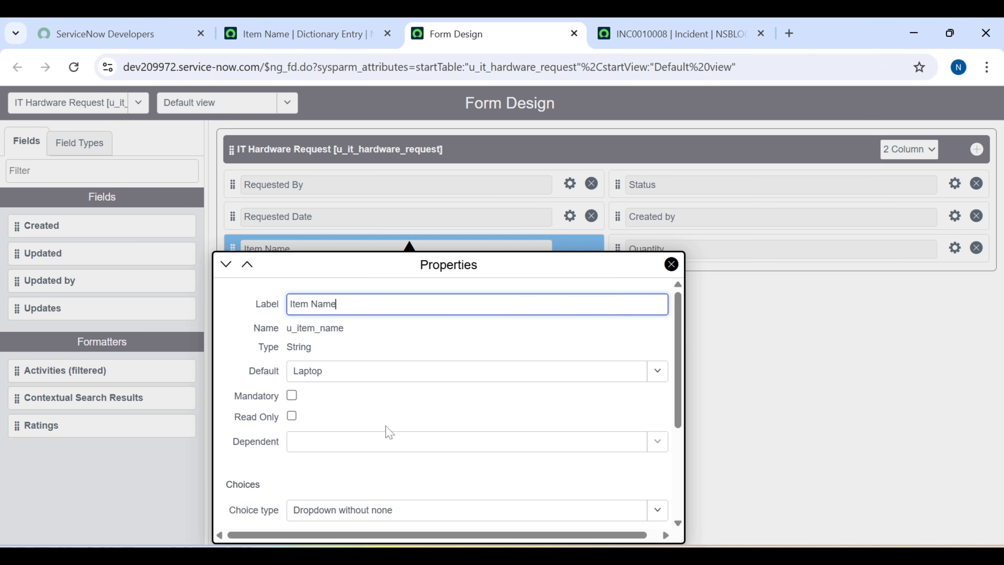
{"action": "scroll", "coordinate": [395, 455], "scroll_direction": "down", "scroll_amount": 4}
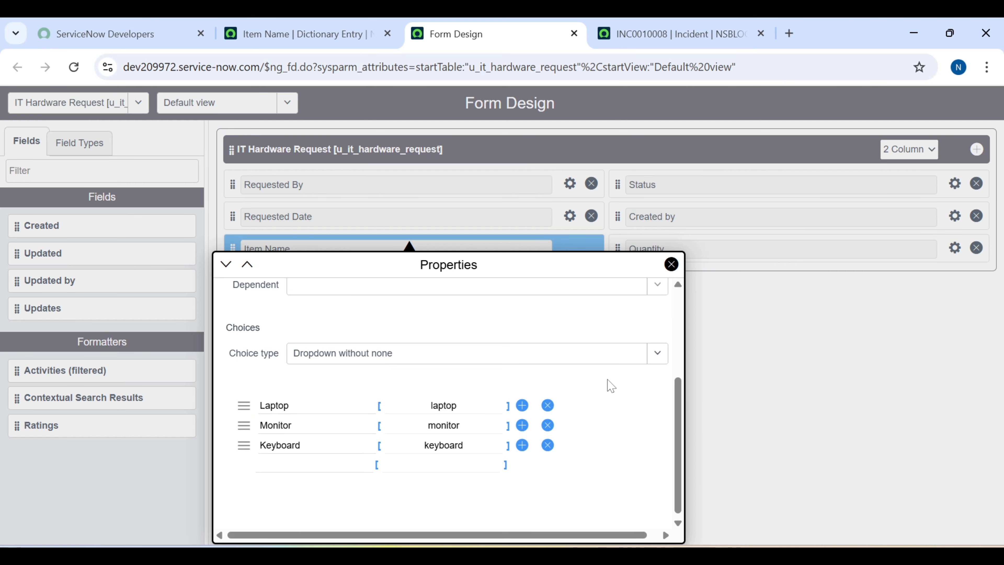
{"action": "left_click", "coordinate": [342, 44]}
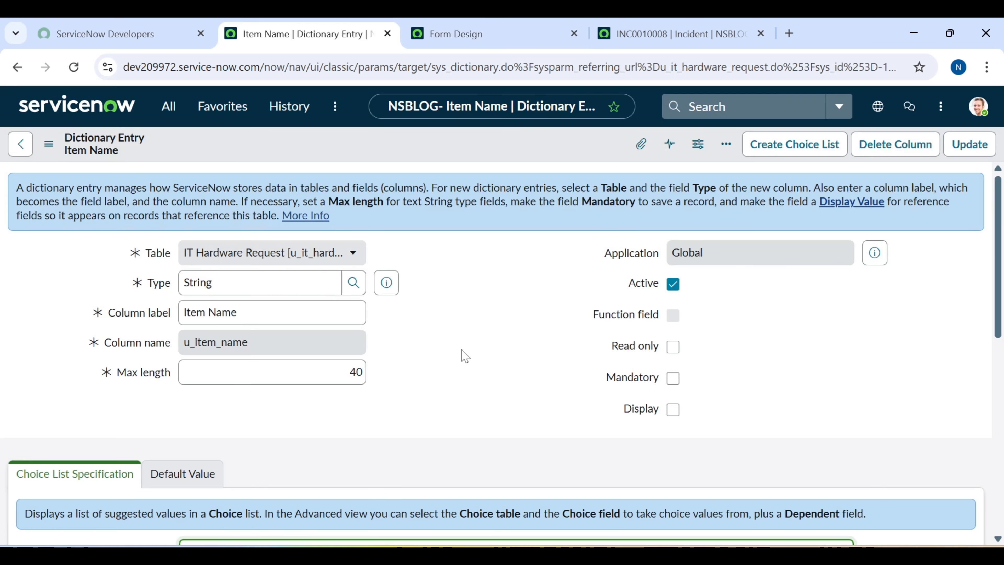
Recheck and update the Item Name dictionary entry, and inspect the Item Name choices on the new IT Hardware Request record.
{"action": "scroll", "coordinate": [465, 356], "scroll_direction": "down", "scroll_amount": 4}
{"action": "left_click", "coordinate": [164, 323]}
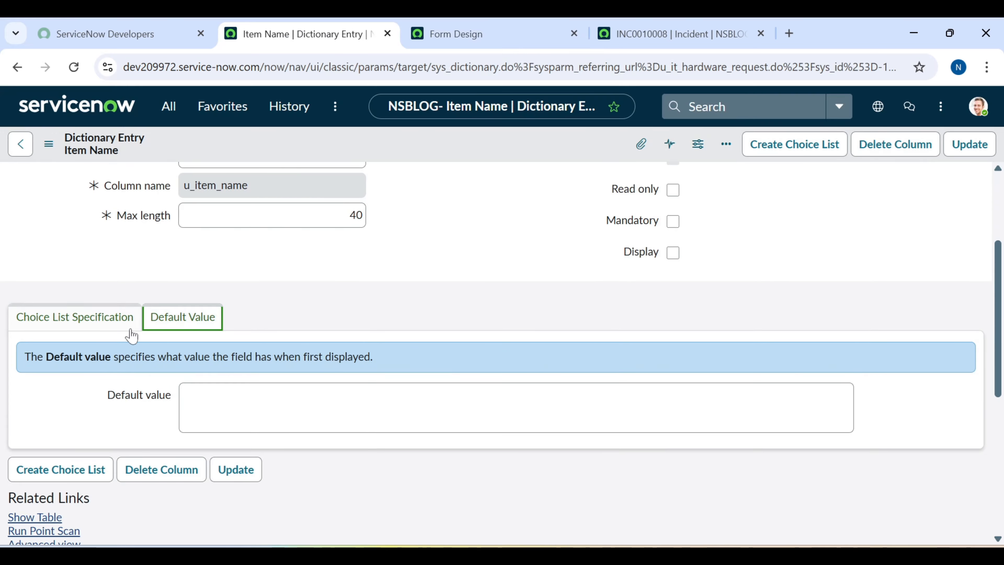
{"action": "left_click", "coordinate": [122, 323]}
{"action": "scroll", "coordinate": [221, 450], "scroll_direction": "down", "scroll_amount": 3}
{"action": "scroll", "coordinate": [222, 450], "scroll_direction": "down", "scroll_amount": 1}
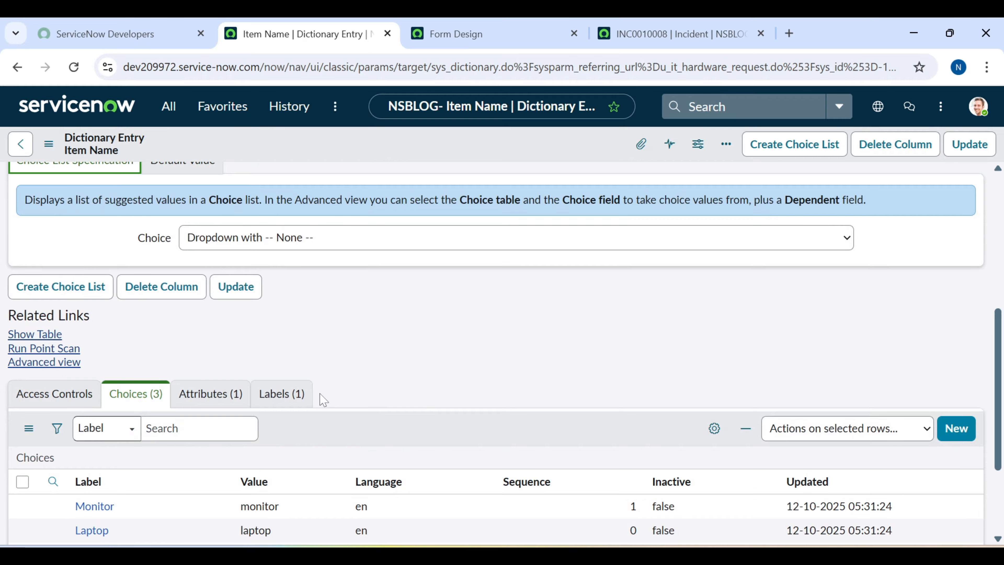
{"action": "scroll", "coordinate": [337, 392], "scroll_direction": "up", "scroll_amount": 6}
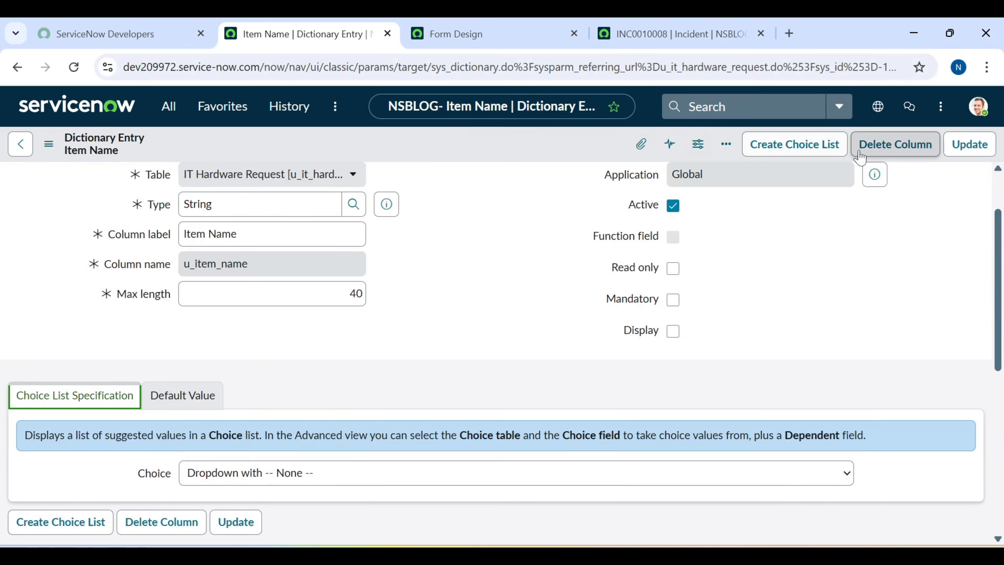
{"action": "left_click", "coordinate": [980, 152]}
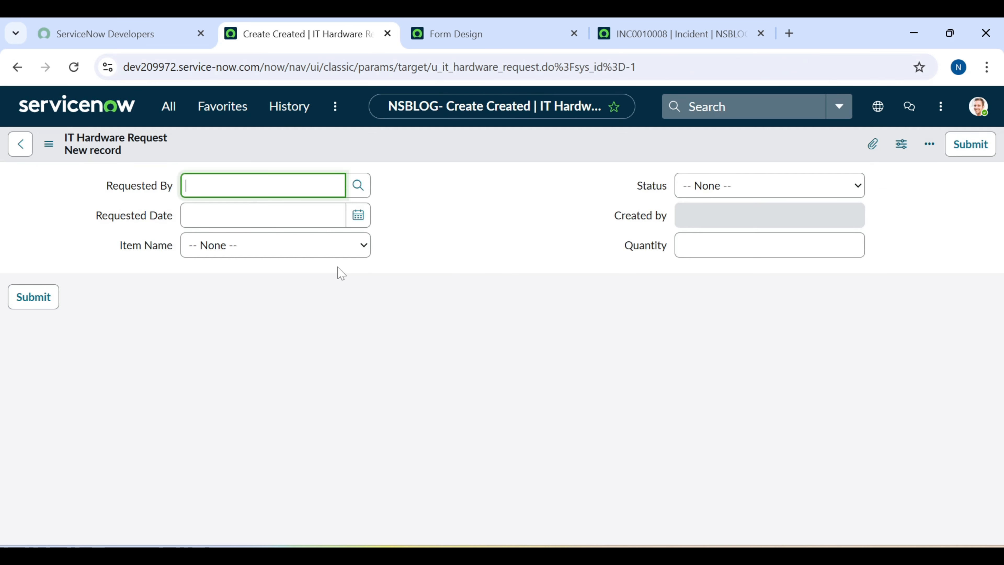
{"action": "left_click", "coordinate": [338, 255]}
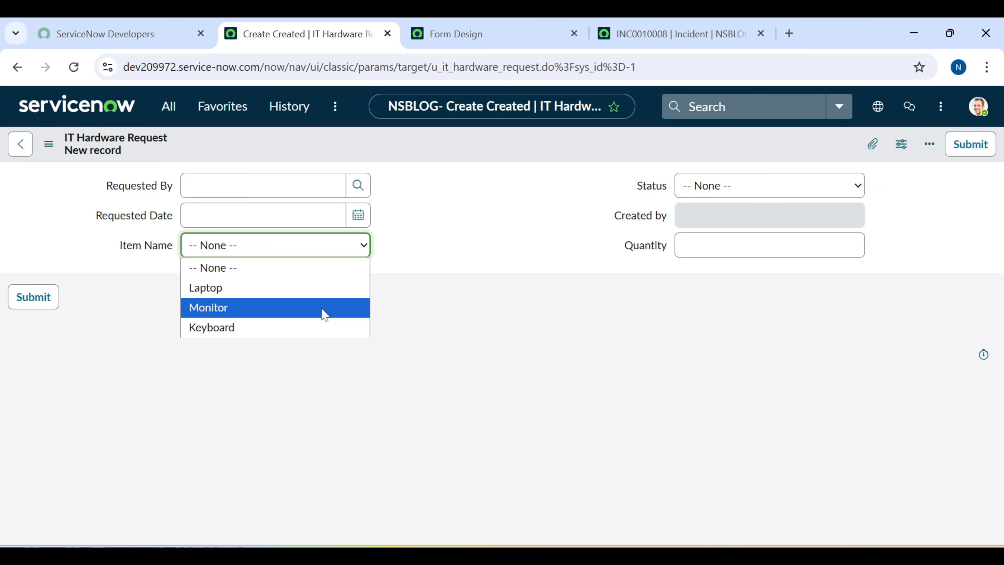
{"action": "left_click", "coordinate": [507, 242]}
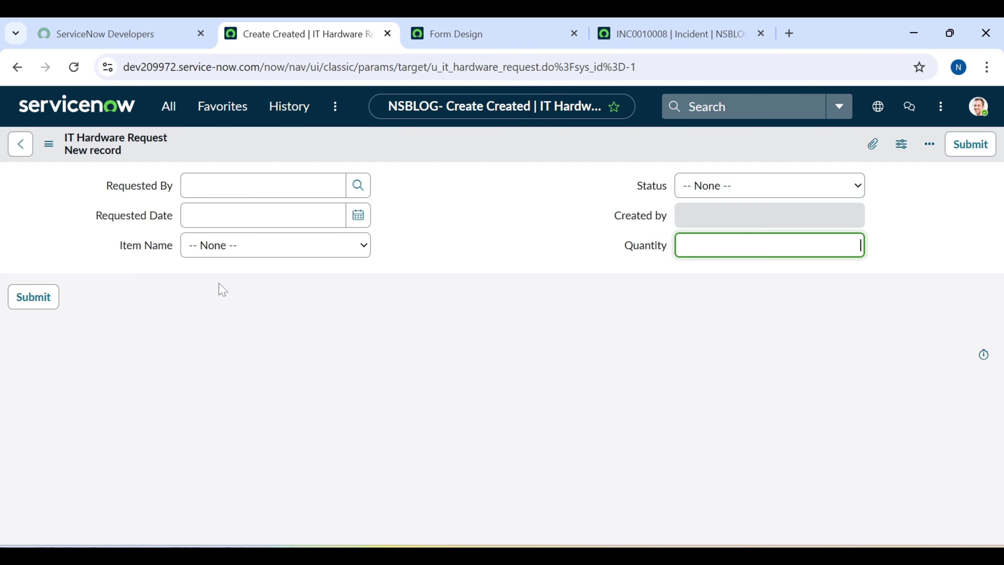
Reopen the Item Name dictionary entry and review its default value, choices list and related links.
{"action": "right_click", "coordinate": [150, 248]}
{"action": "left_click", "coordinate": [186, 277]}
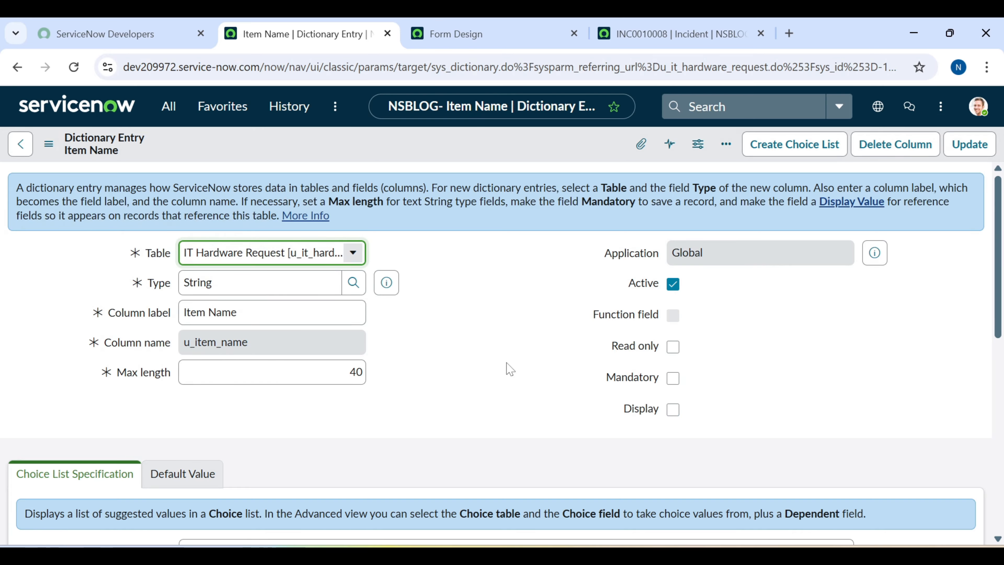
{"action": "scroll", "coordinate": [508, 368], "scroll_direction": "down", "scroll_amount": 4}
{"action": "left_click", "coordinate": [201, 323]}
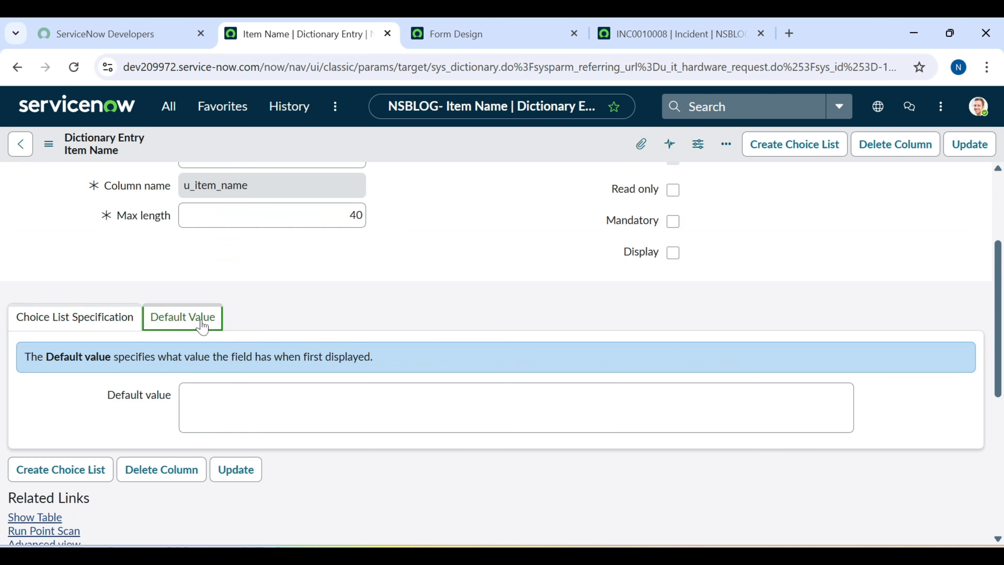
{"action": "scroll", "coordinate": [221, 373], "scroll_direction": "down", "scroll_amount": 4}
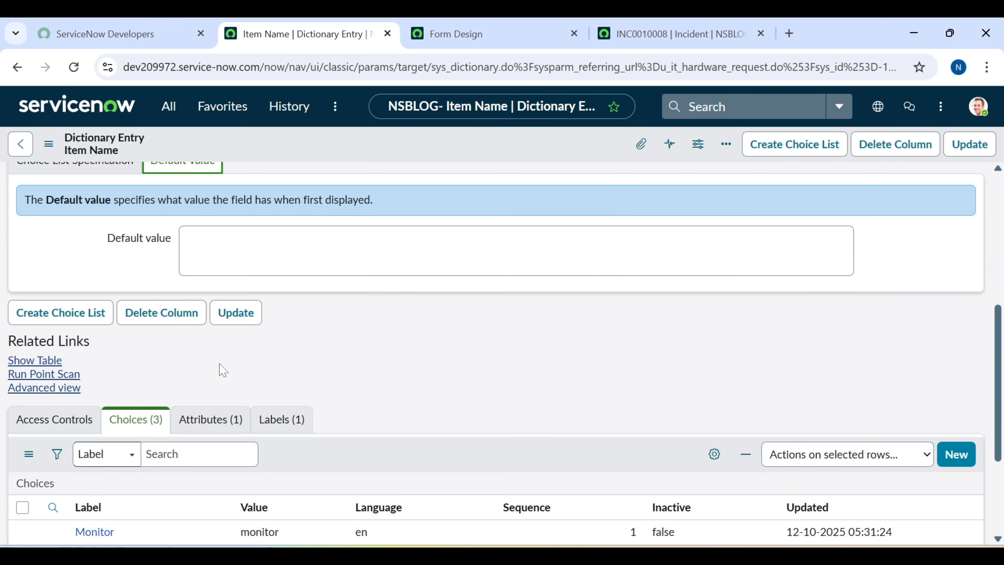
{"action": "scroll", "coordinate": [220, 370], "scroll_direction": "up", "scroll_amount": 8}
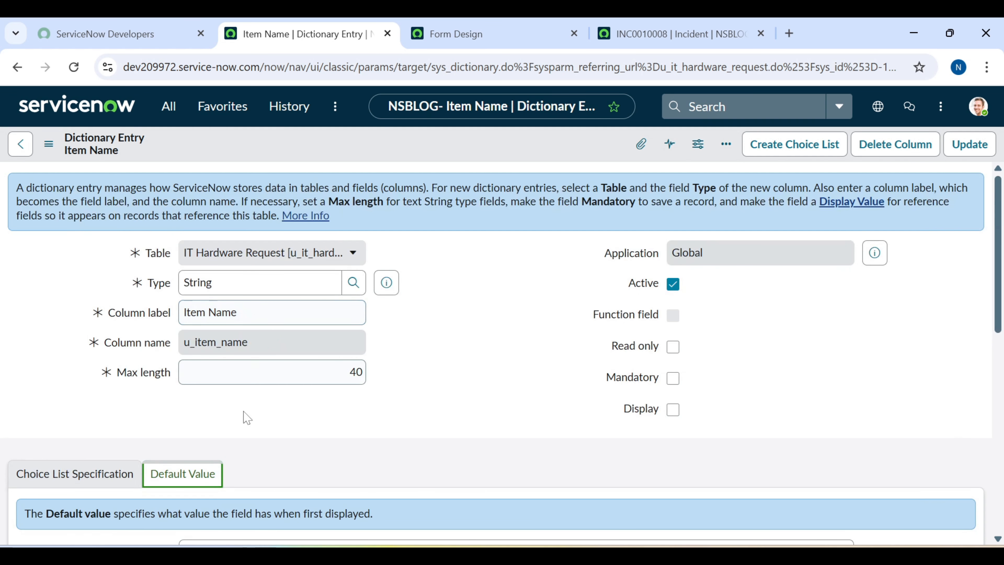
{"action": "scroll", "coordinate": [238, 436], "scroll_direction": "down", "scroll_amount": 6}
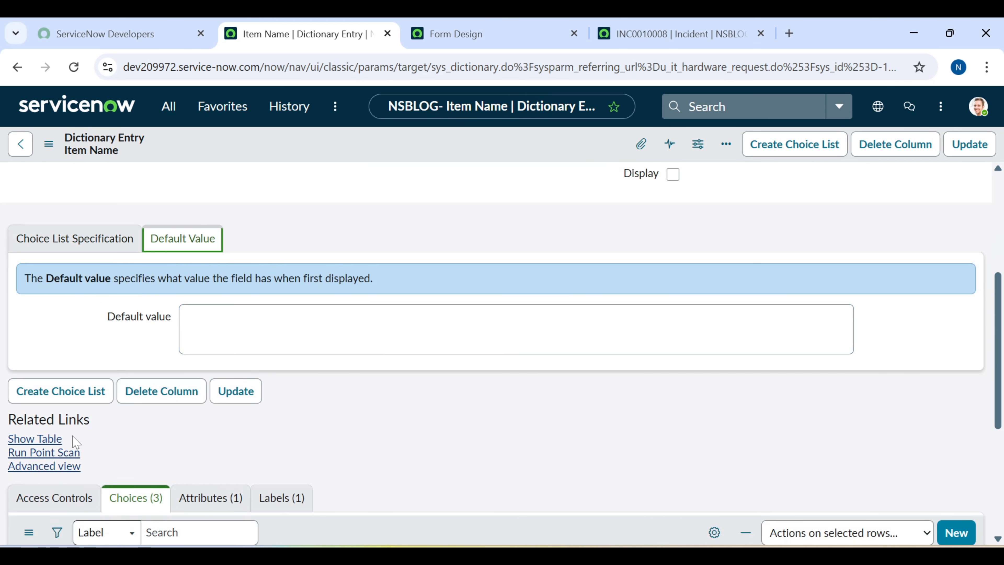
View the IT Hardware Request table definition through the related link, and return to the Item Name dictionary entry.
{"action": "left_click", "coordinate": [51, 440]}
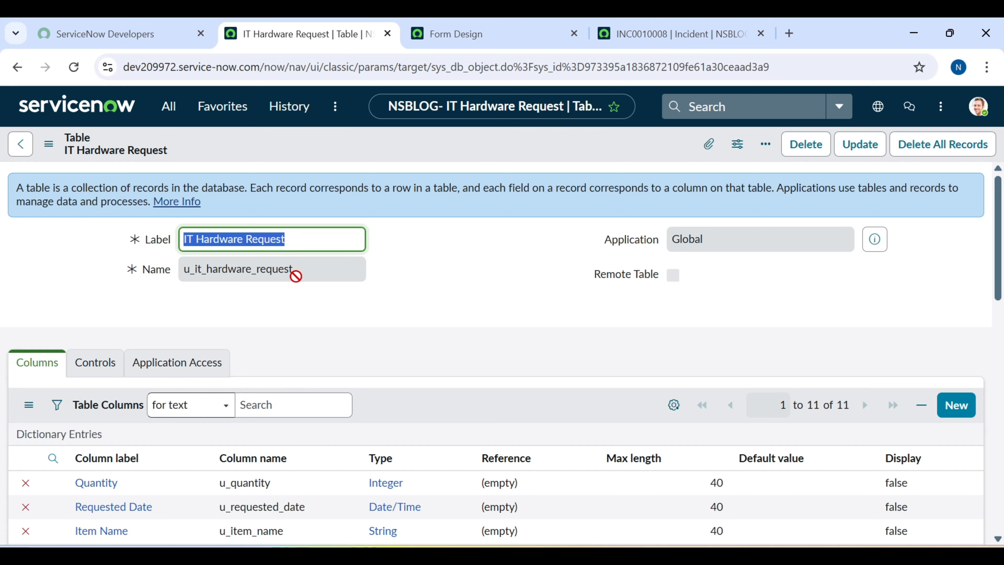
{"action": "left_click", "coordinate": [17, 68]}
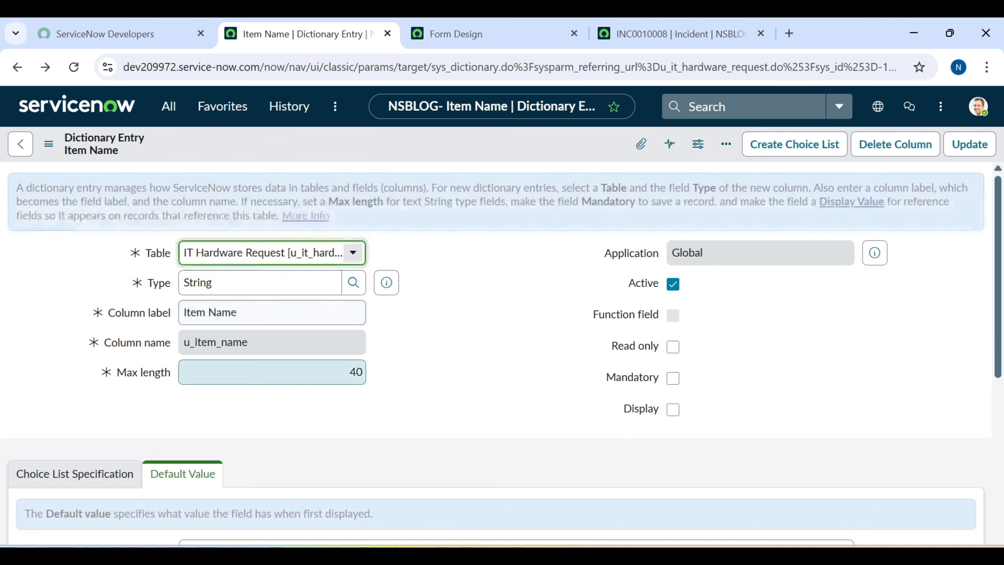
{"action": "scroll", "coordinate": [207, 370], "scroll_direction": "down", "scroll_amount": 10}
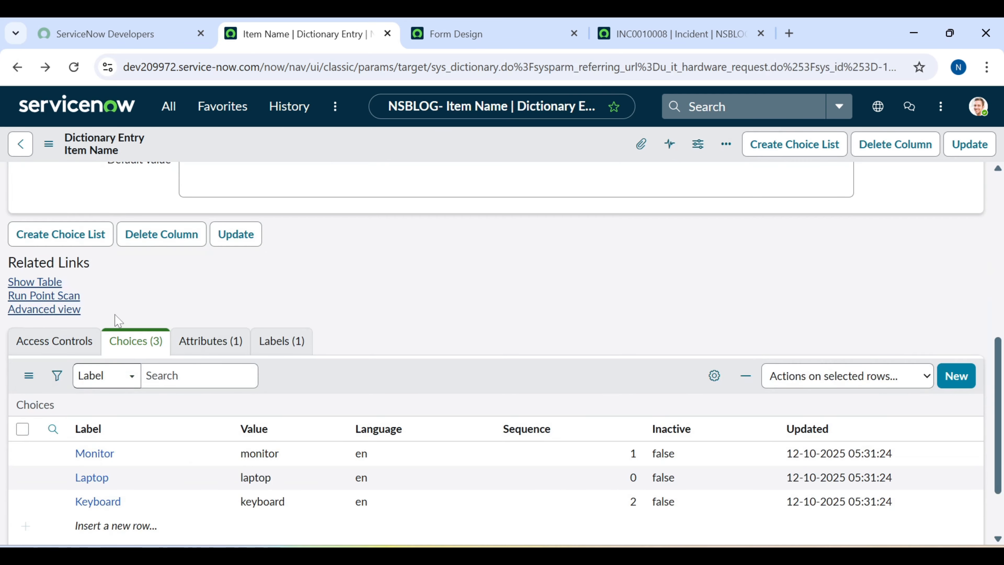
Switch the Item Name dictionary entry to the Advanced view and examine its Attributes field and extra sections.
{"action": "left_click", "coordinate": [69, 309]}
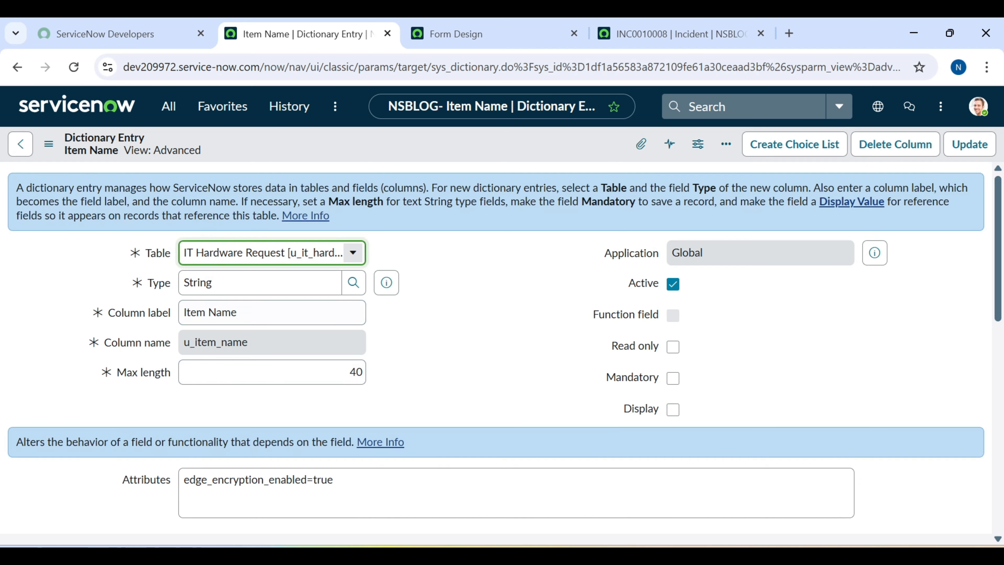
{"action": "scroll", "coordinate": [480, 385], "scroll_direction": "down", "scroll_amount": 6}
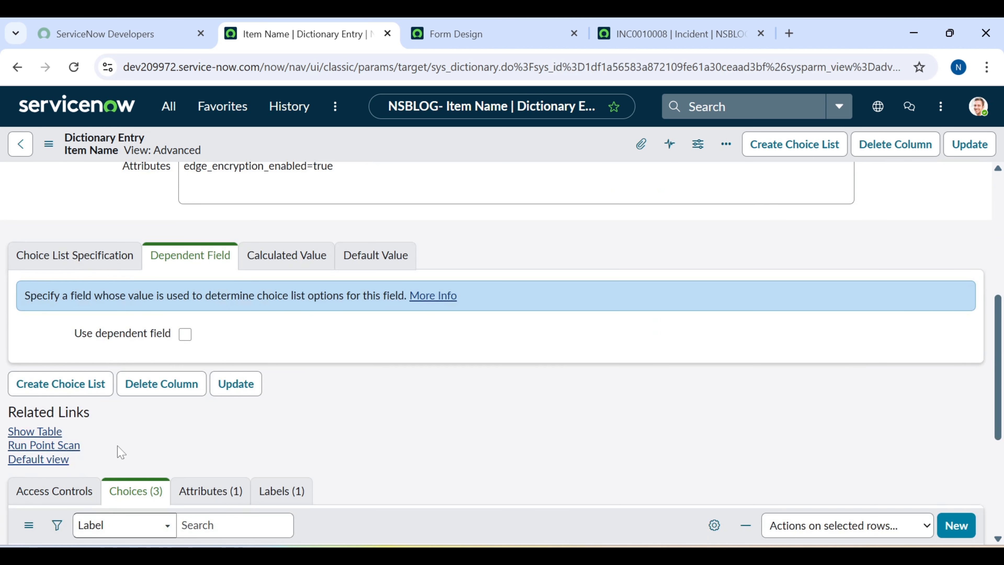
{"action": "scroll", "coordinate": [316, 454], "scroll_direction": "up", "scroll_amount": 6}
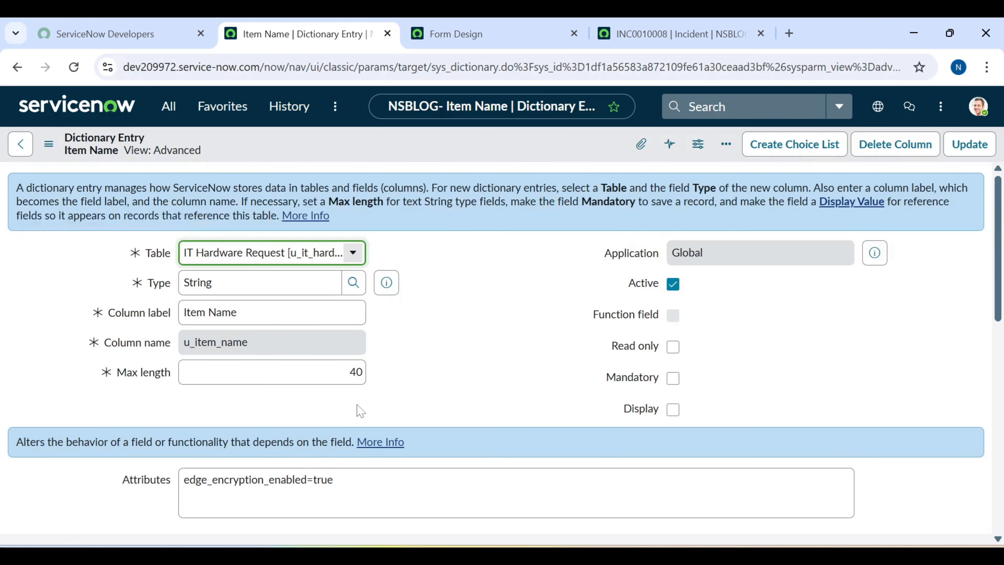
{"action": "scroll", "coordinate": [415, 386], "scroll_direction": "down", "scroll_amount": 3}
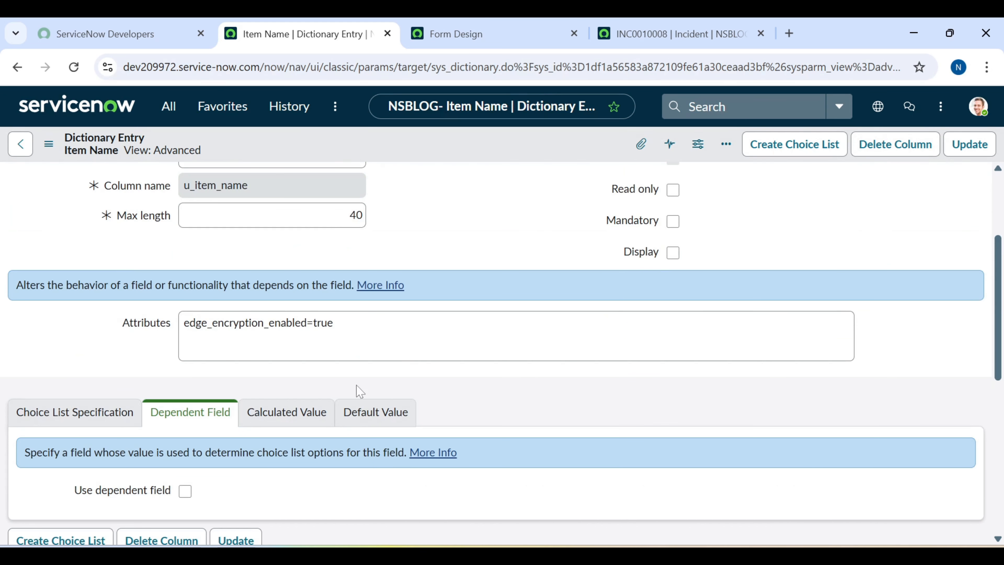
{"action": "left_click_drag", "start_coordinate": [168, 323], "coordinate": [123, 324]}
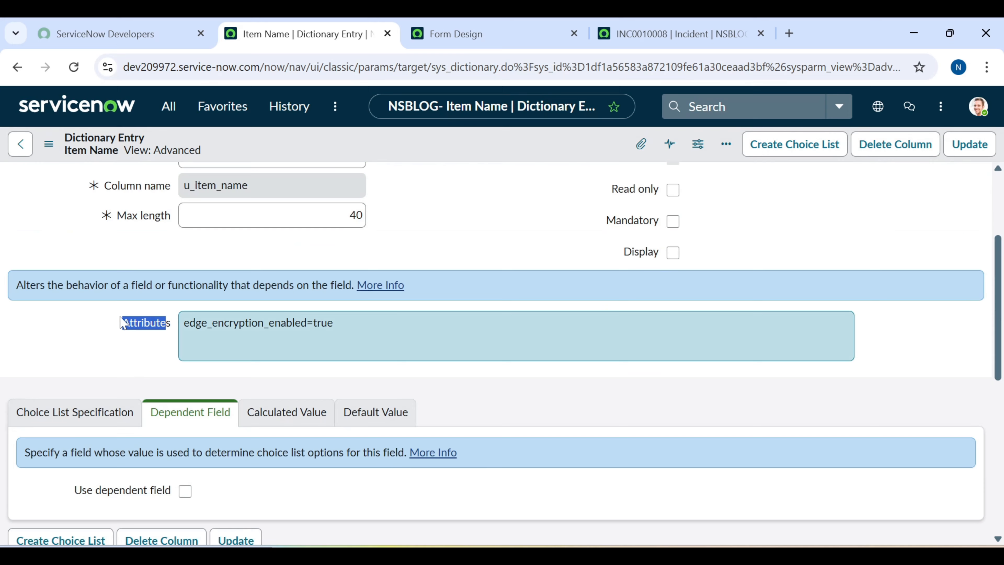
Examine the Advanced view's Attributes, Dependent Field, Calculated Value, Default Value and Choice List Specification sections of the Item Name dictionary entry.
{"action": "left_click", "coordinate": [124, 325]}
{"action": "scroll", "coordinate": [137, 359], "scroll_direction": "down", "scroll_amount": 2}
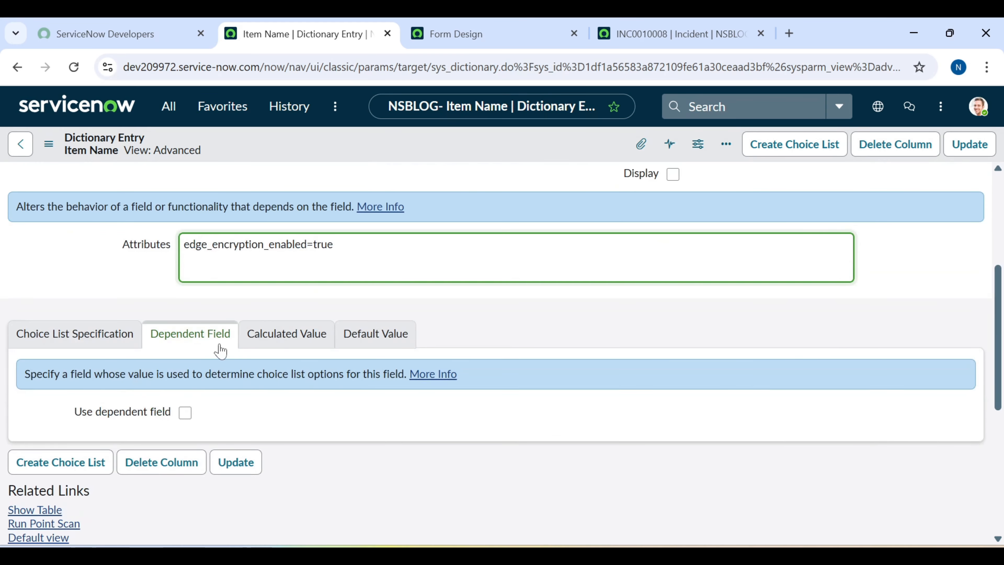
{"action": "left_click", "coordinate": [308, 344]}
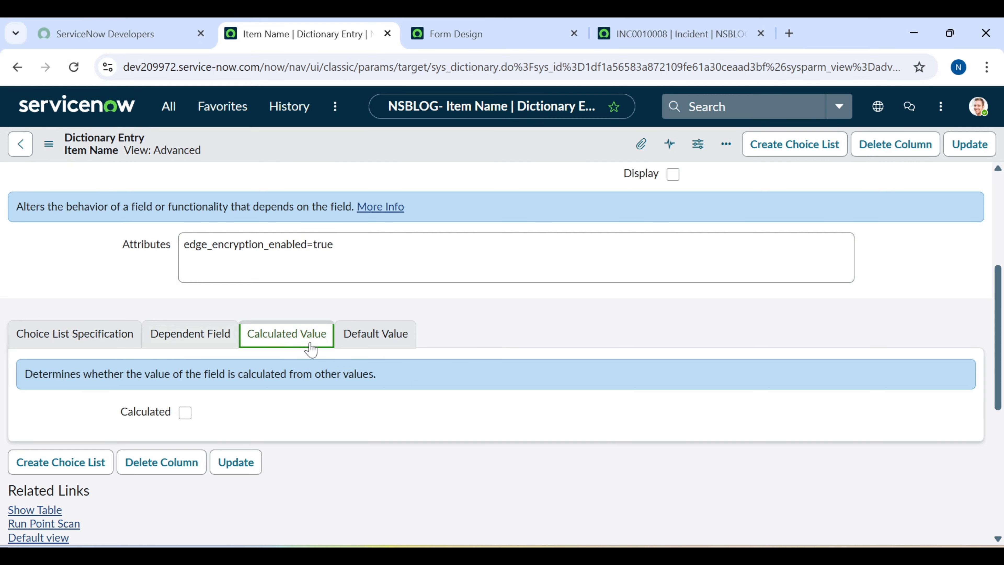
{"action": "left_click", "coordinate": [375, 335]}
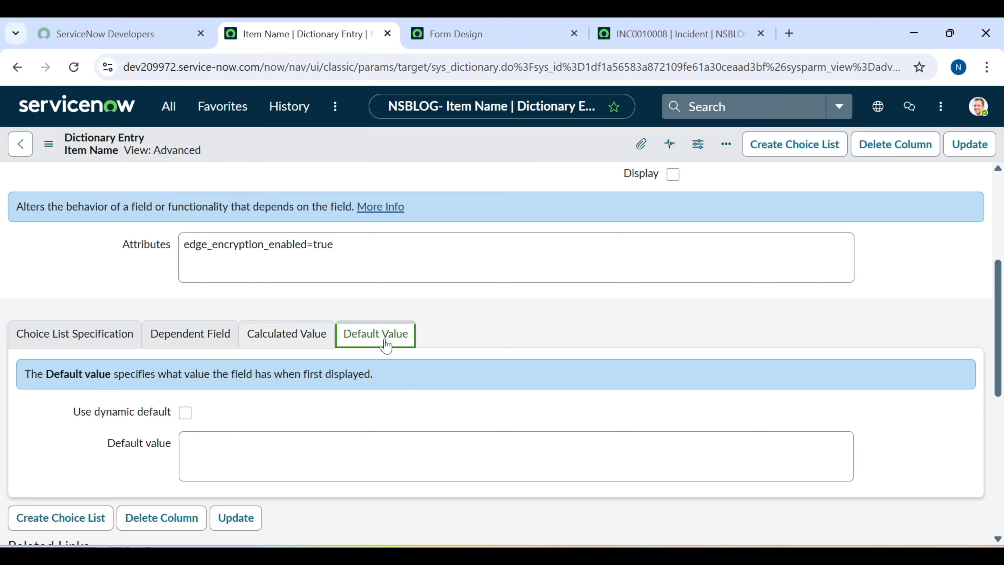
{"action": "left_click", "coordinate": [74, 334]}
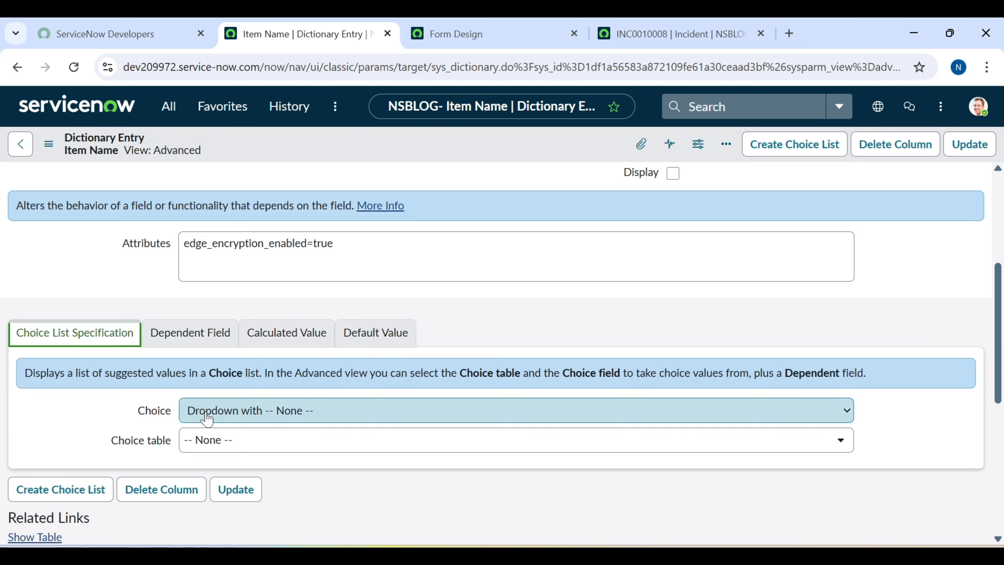
{"action": "scroll", "coordinate": [245, 396], "scroll_direction": "down", "scroll_amount": 2}
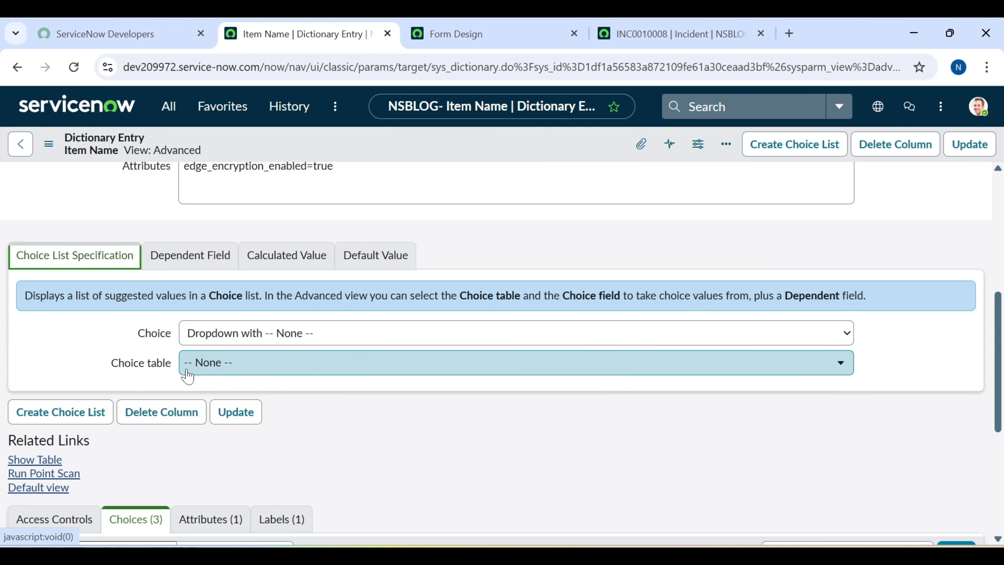
{"action": "scroll", "coordinate": [261, 452], "scroll_direction": "down", "scroll_amount": 2}
{"action": "scroll", "coordinate": [406, 390], "scroll_direction": "up", "scroll_amount": 10}
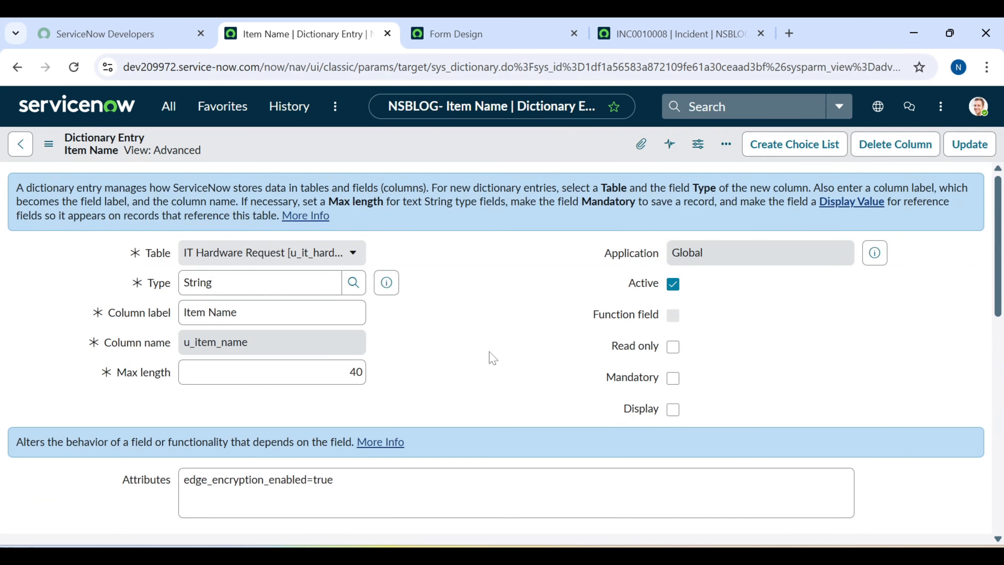
{"action": "scroll", "coordinate": [492, 375], "scroll_direction": "down", "scroll_amount": 8}
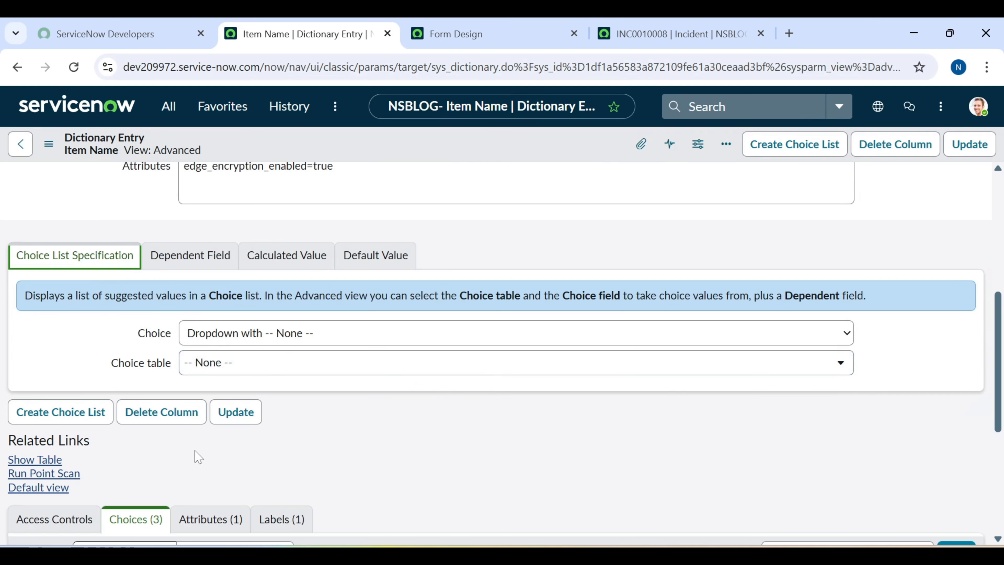
Switch the Item Name dictionary entry to the Default view, and go back to the new IT Hardware Request record.
{"action": "left_click", "coordinate": [56, 489]}
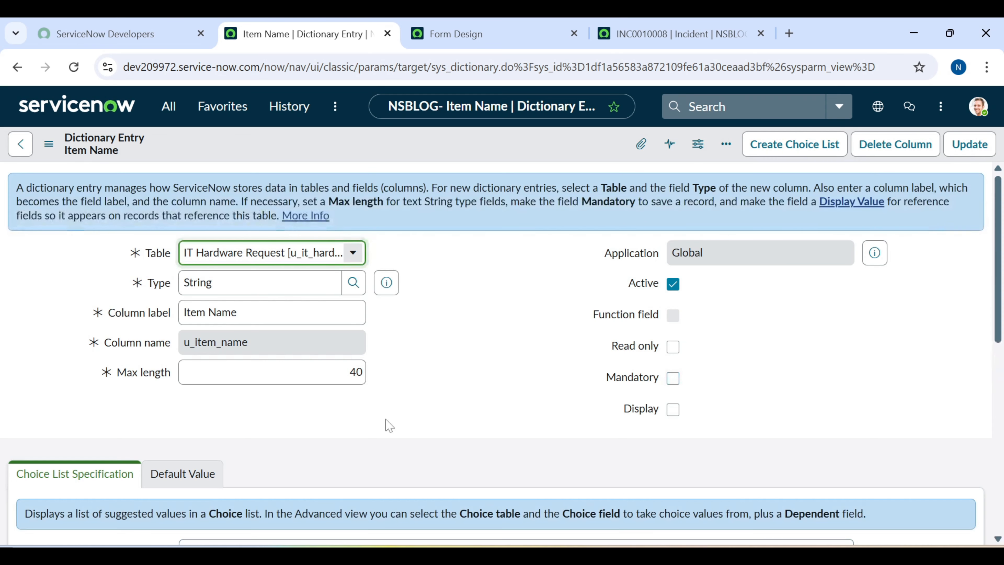
{"action": "scroll", "coordinate": [567, 368], "scroll_direction": "up", "scroll_amount": 5}
{"action": "left_click", "coordinate": [19, 76]}
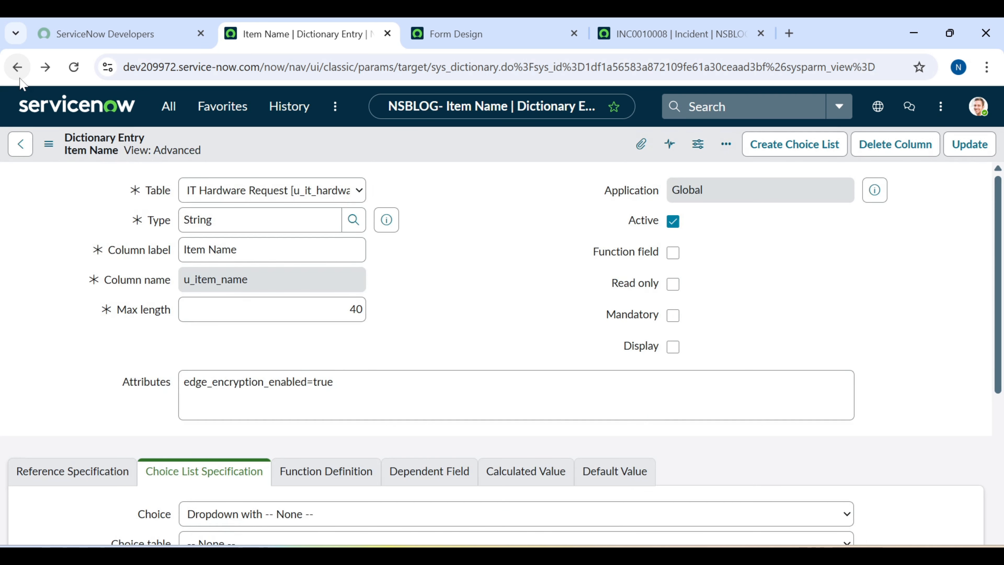
{"action": "left_click", "coordinate": [19, 75]}
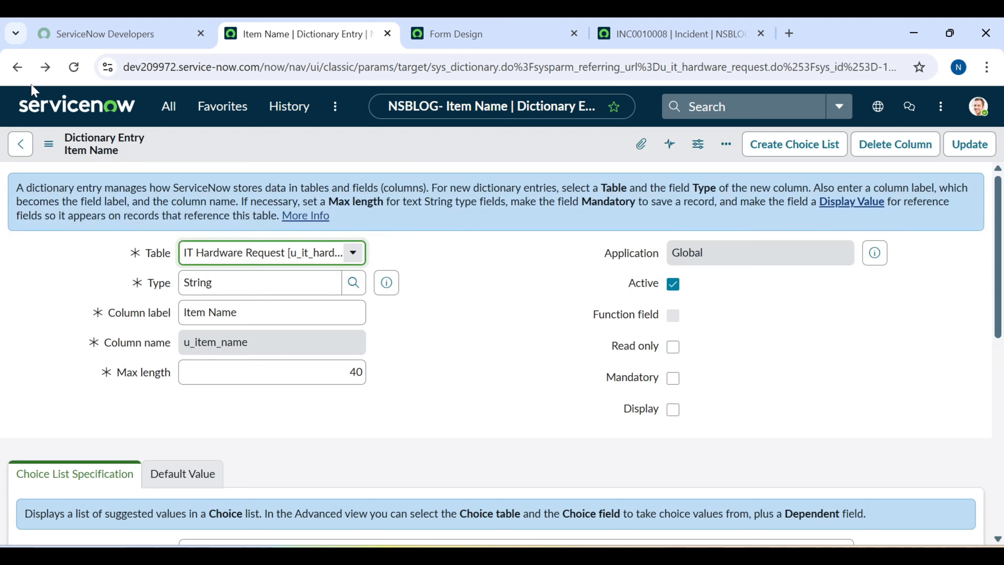
{"action": "left_click", "coordinate": [17, 67]}
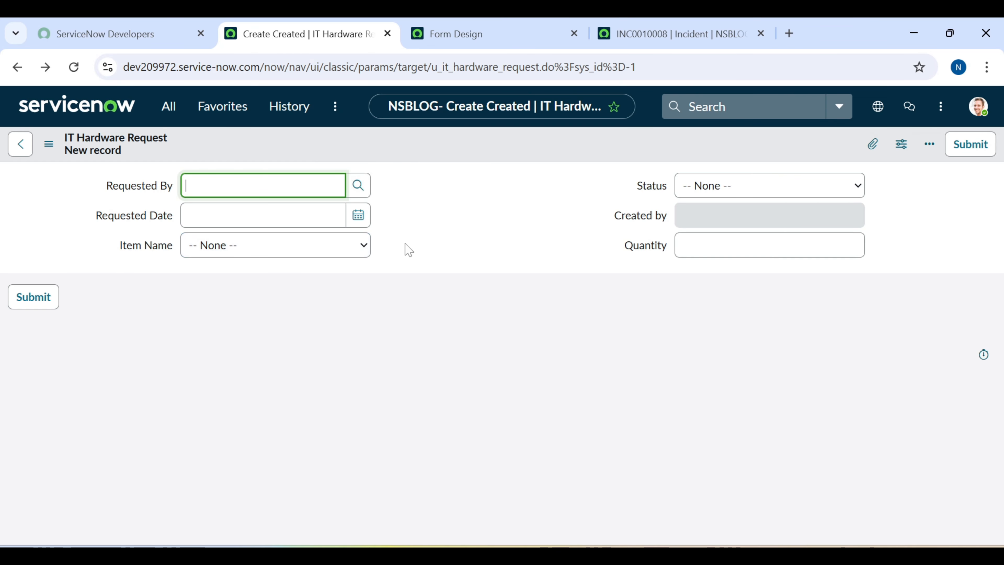
In Word's Document1, add the lab line "Create fields and adjust form layout , add choices, remove choices , try add fields in all methods".
{"action": "left_click", "coordinate": [639, 557]}
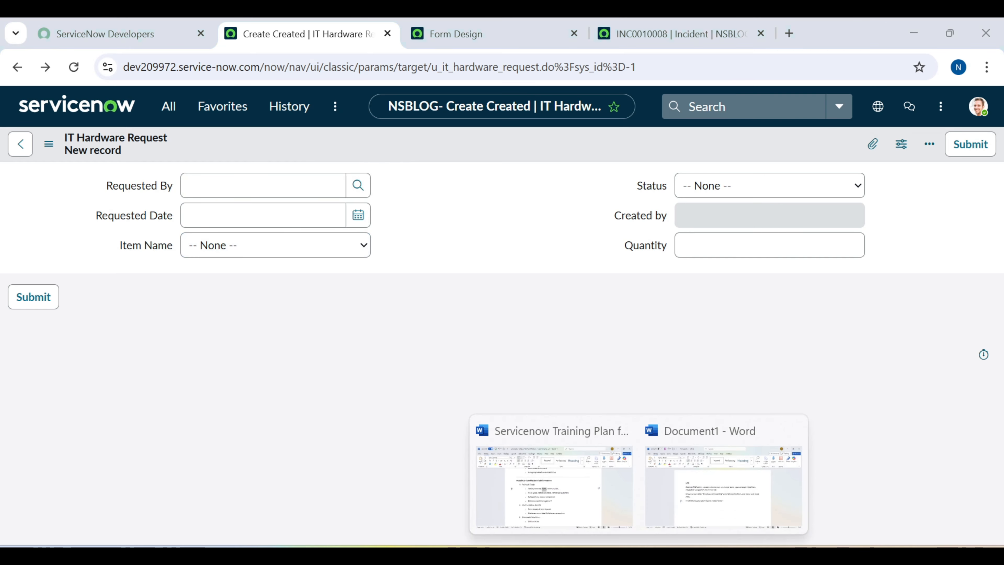
{"action": "left_click", "coordinate": [695, 514]}
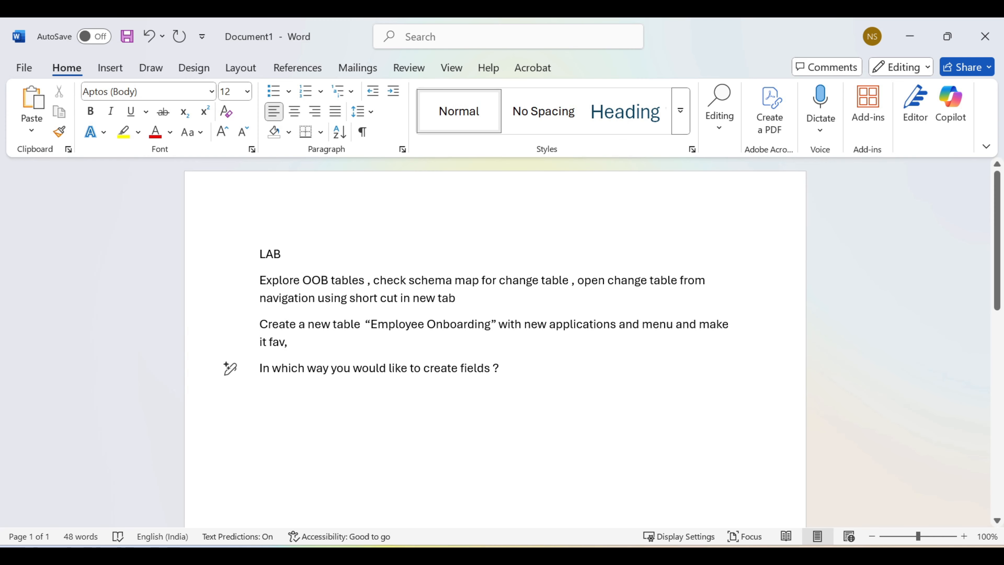
{"action": "key", "text": "Return"}
{"action": "key", "text": "Return"}
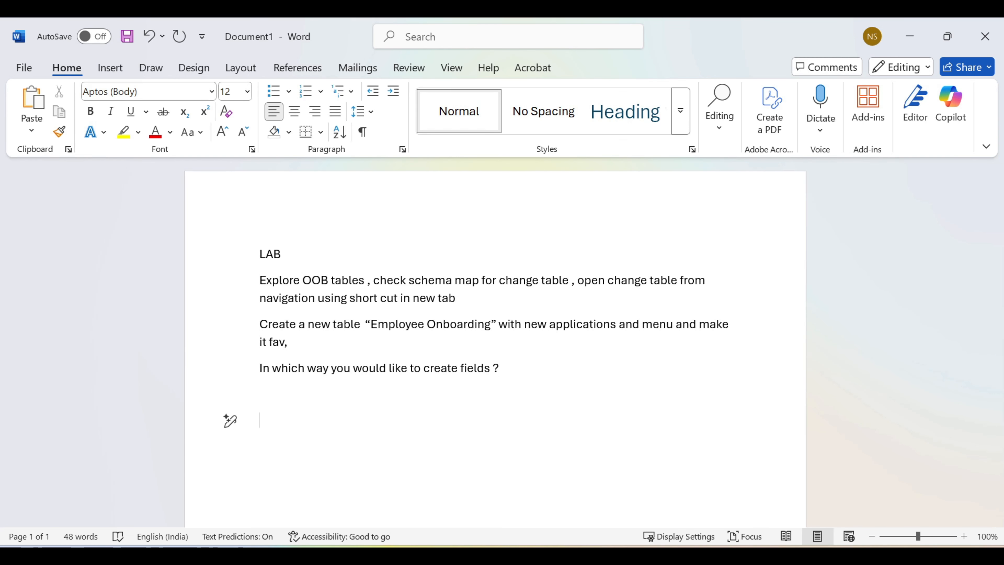
{"action": "type", "text": "Create fields and "}
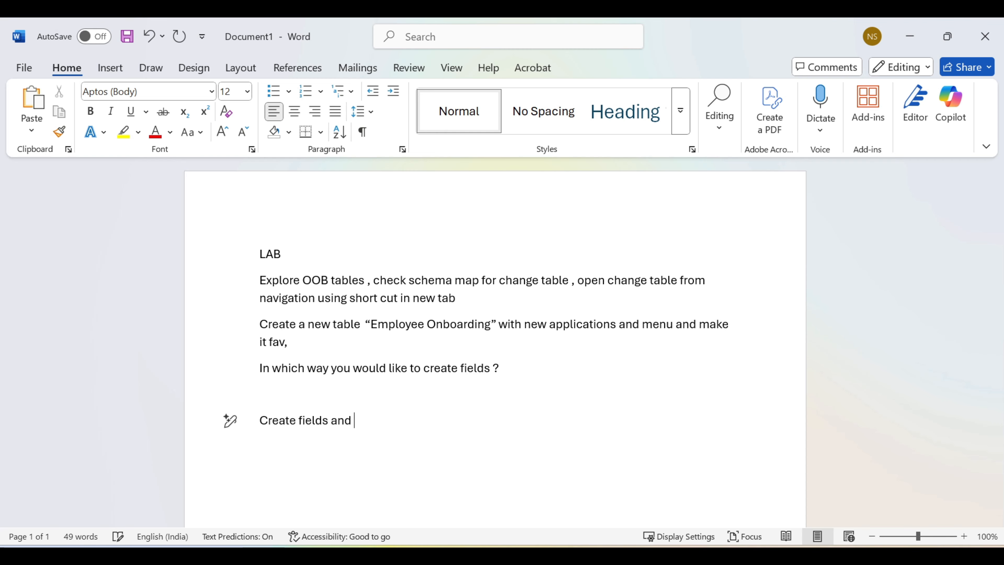
{"action": "type", "text": "adjust form layo"}
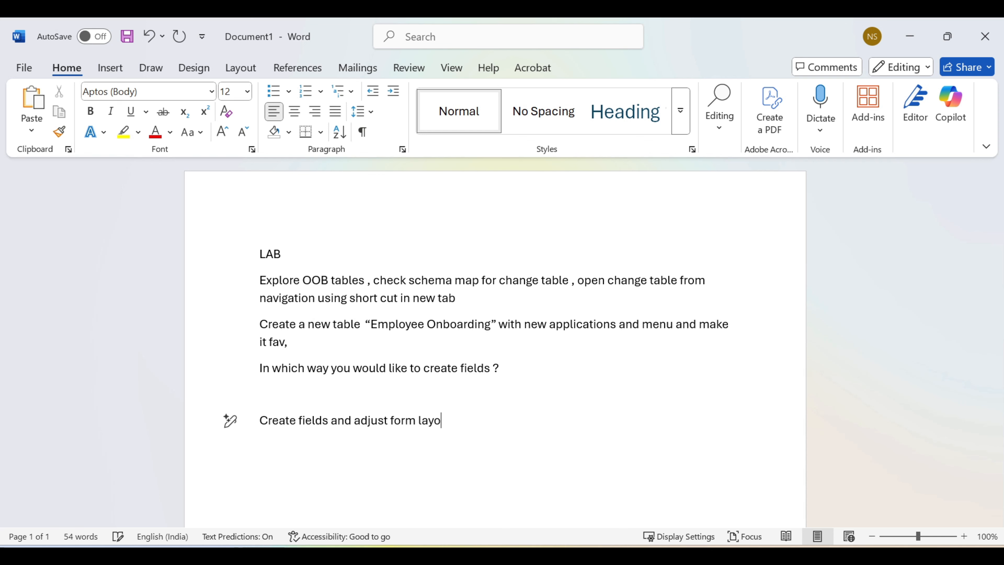
{"action": "type", "text": "ut , add choices, "}
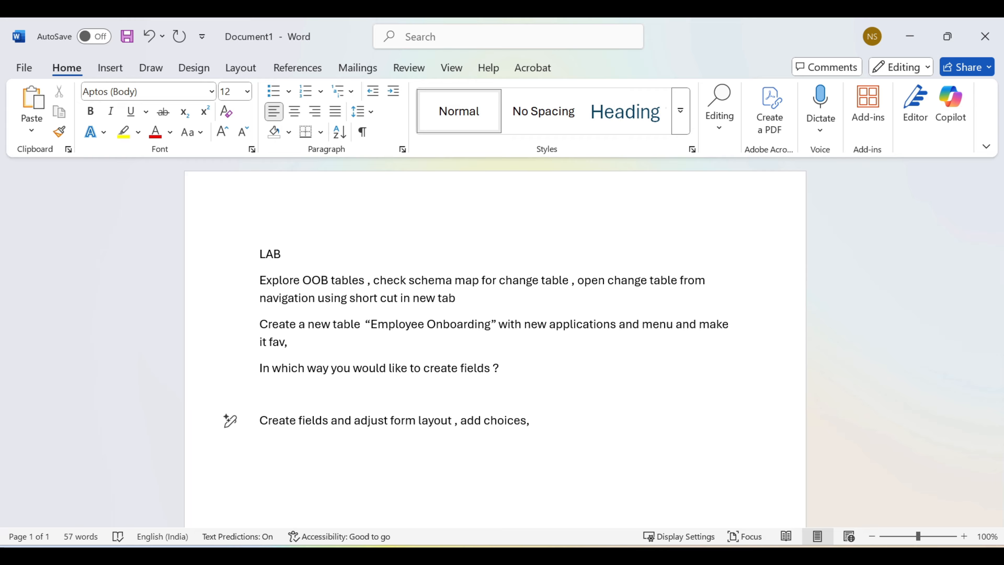
{"action": "type", "text": "remove choices"}
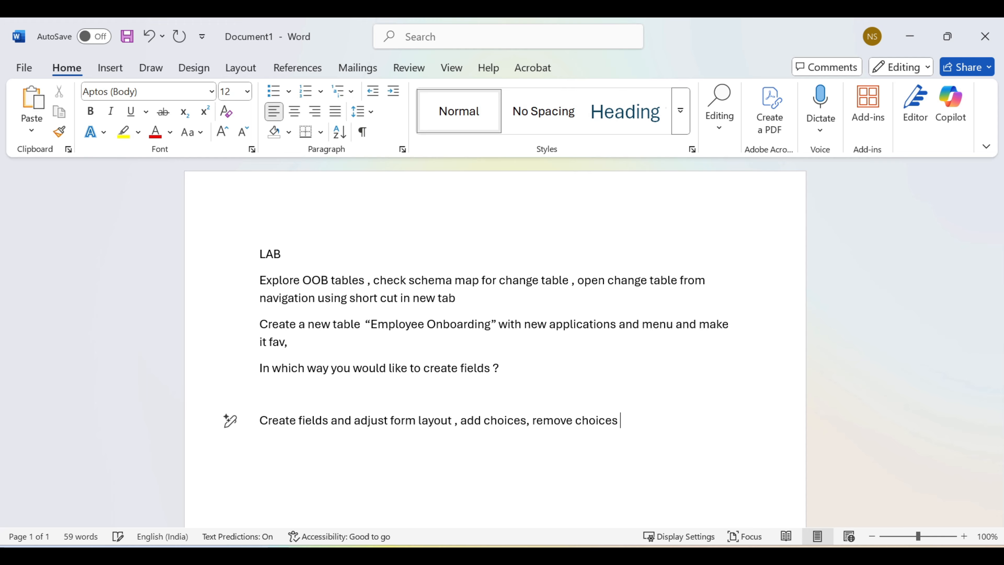
{"action": "type", "text": " , try add fields "}
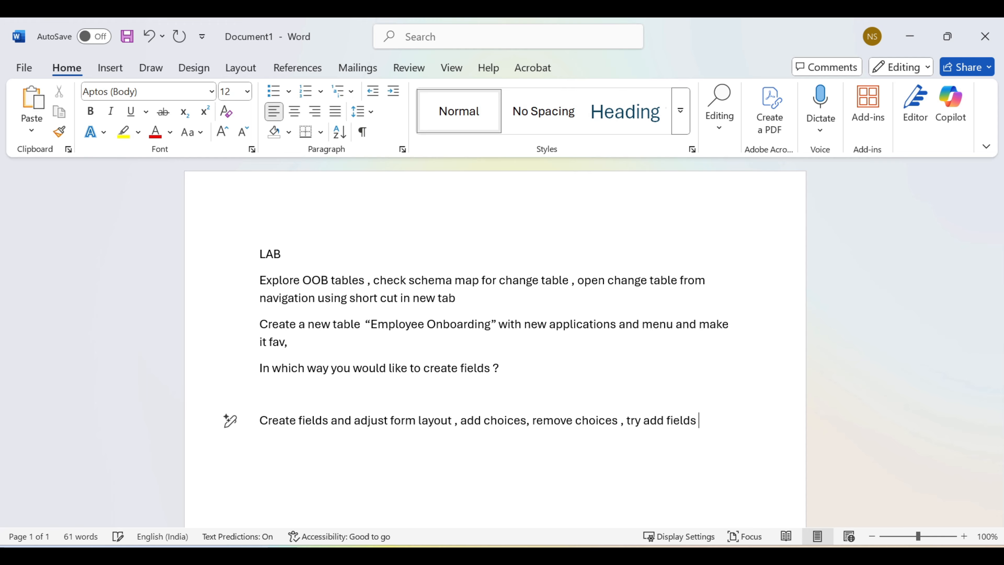
{"action": "type", "text": "in all method"}
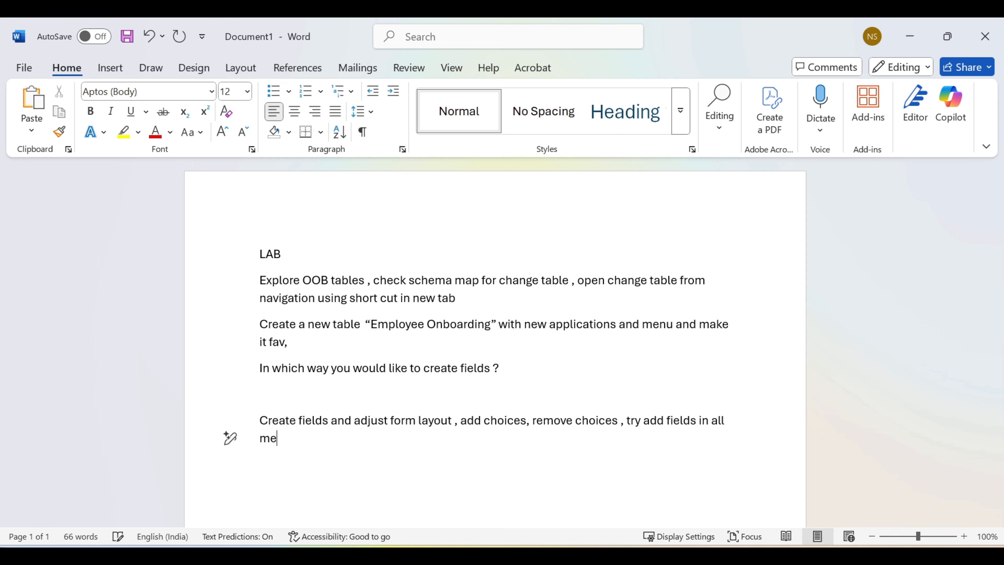
{"action": "type", "text": "s"}
{"action": "key", "text": "Return"}
{"action": "key", "text": "Return"}
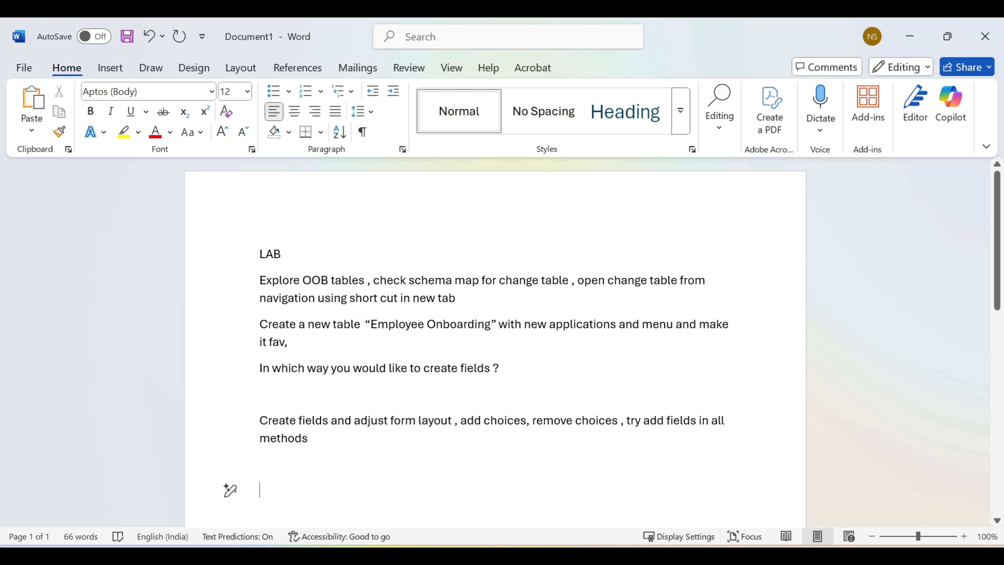
Paste the fields: Employee Name (Reference – User), Department (Reference – Department), Joining Date (Date), Laptop Required and ID Badge Issued (True/False), Status (Choice: Pending, In Progress, Completed).
{"action": "key", "text": "alt+Tab"}
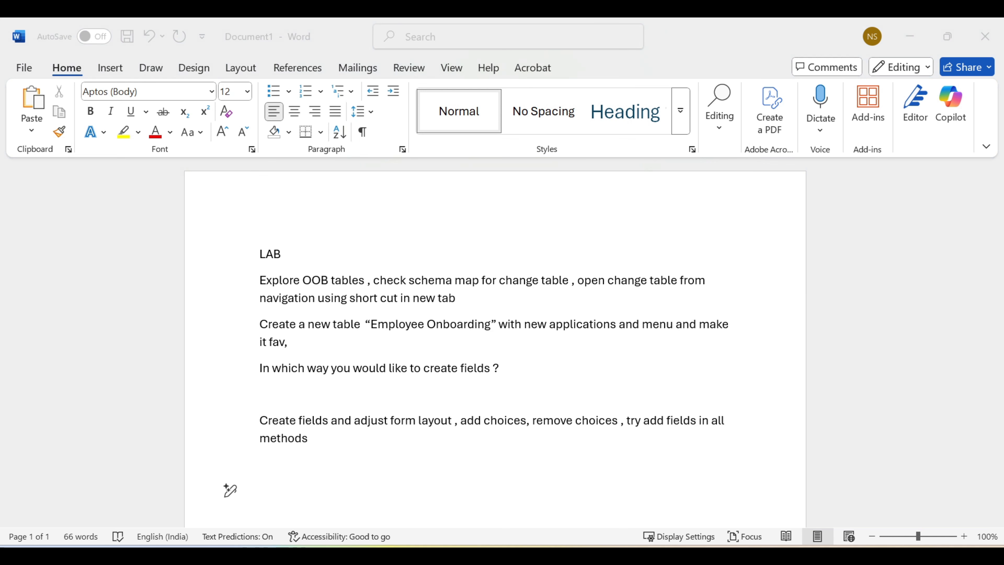
{"action": "left_click", "coordinate": [328, 468]}
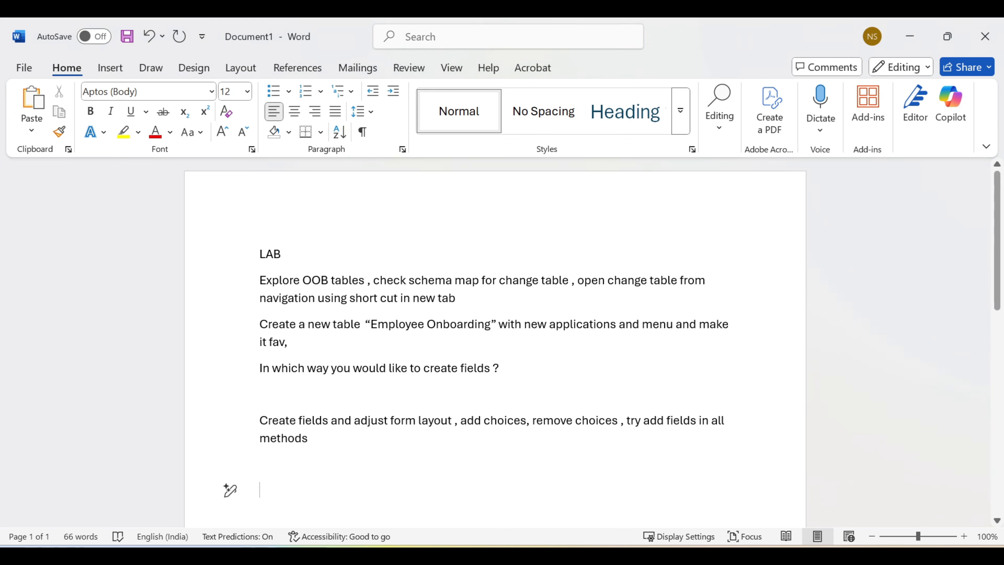
{"action": "type", "text": "? Employee Name (Reference – User) ? Department (Reference – Department) ? Joining Date (Date) ? Laptop Required (True/False) ? ID Badge Issued (True/False) ? Status (Choice: Pending, In Progress, Completed)"}
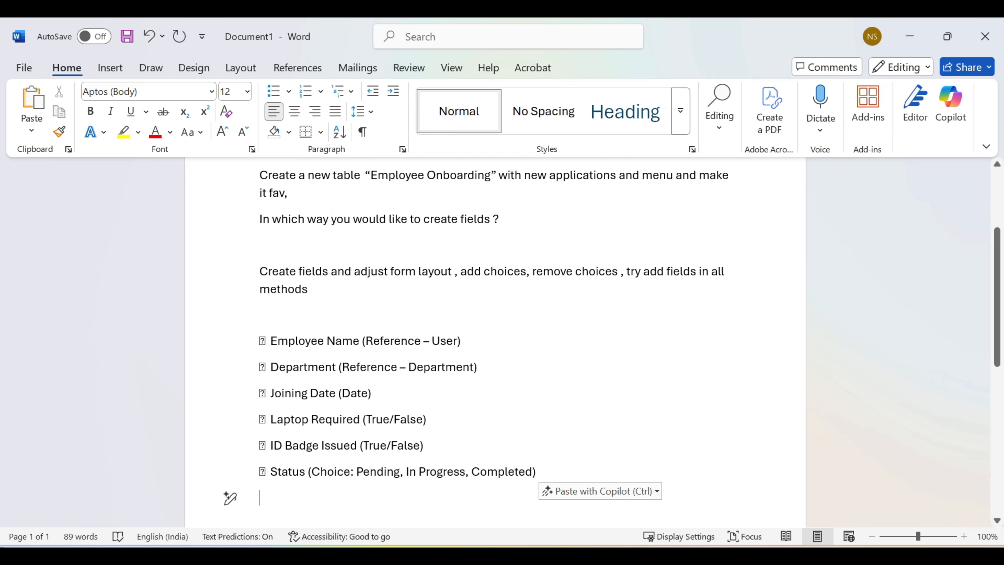
{"action": "left_click", "coordinate": [573, 466]}
{"action": "scroll", "coordinate": [494, 317], "scroll_direction": "down", "scroll_amount": 3}
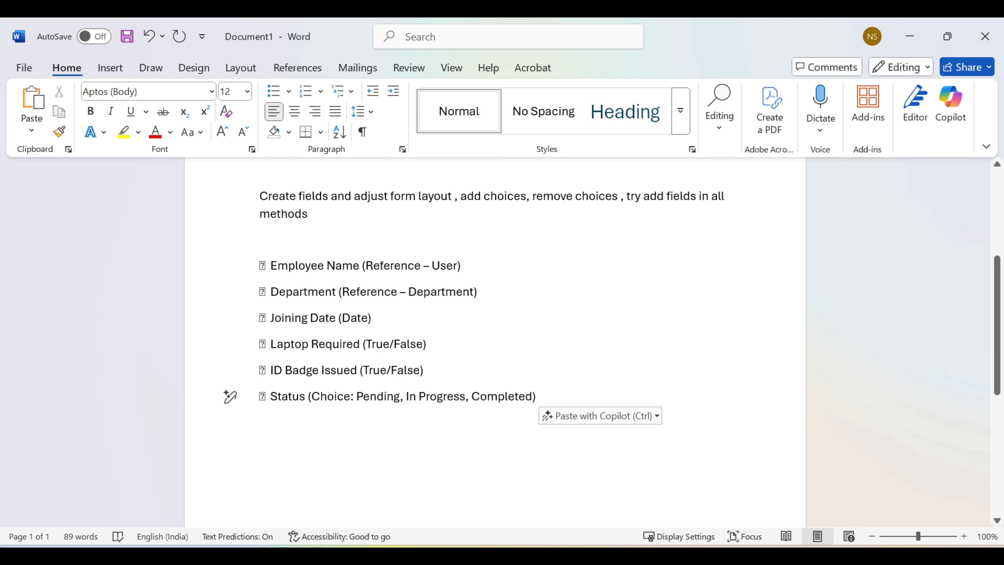
Move the Laptop Required, ID Badge Issued and Status lines so that Laptop Required stands beside Employee Name.
{"action": "left_click", "coordinate": [429, 345]}
{"action": "key", "text": "shift+Down"}
{"action": "key", "text": "shift+Down"}
{"action": "key", "text": "shift+Down"}
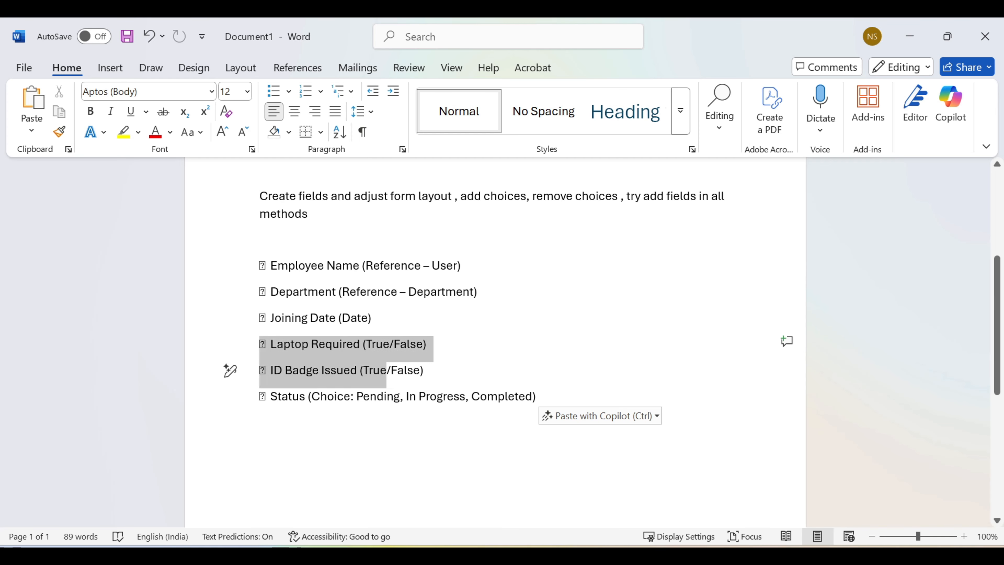
{"action": "key", "text": "BackSpace"}
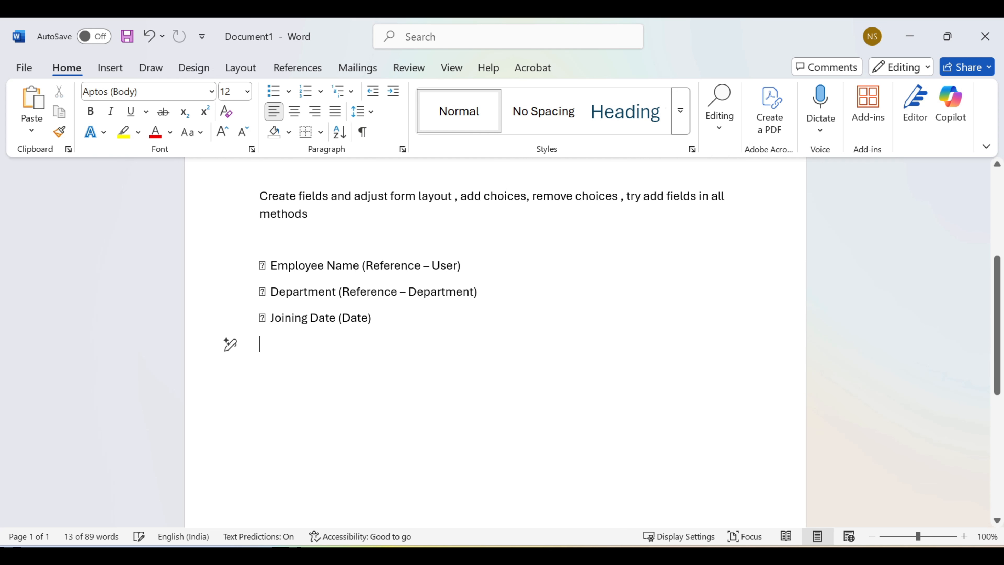
{"action": "left_click", "coordinate": [570, 257]}
{"action": "left_click", "coordinate": [585, 266]}
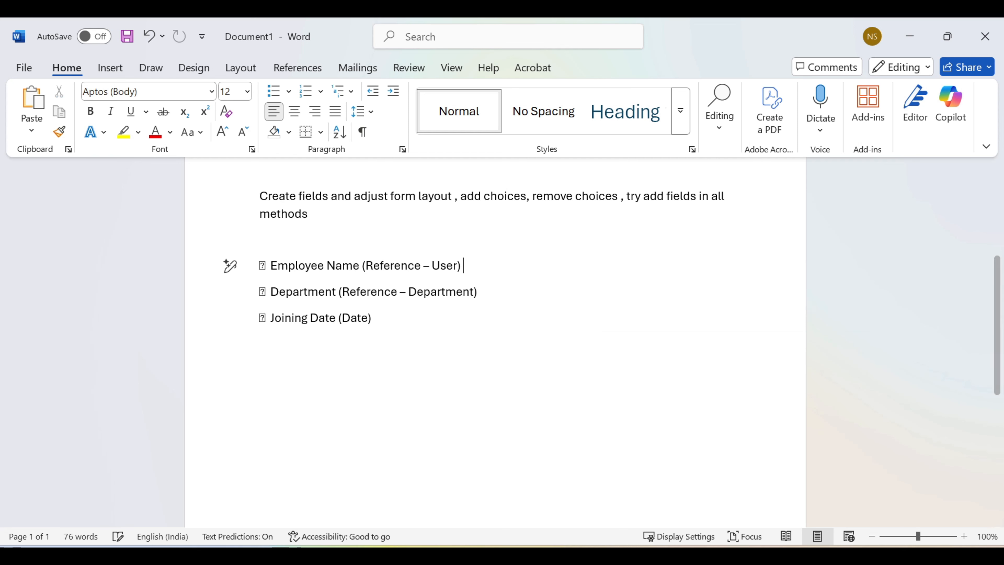
{"action": "key", "text": "Tab"}
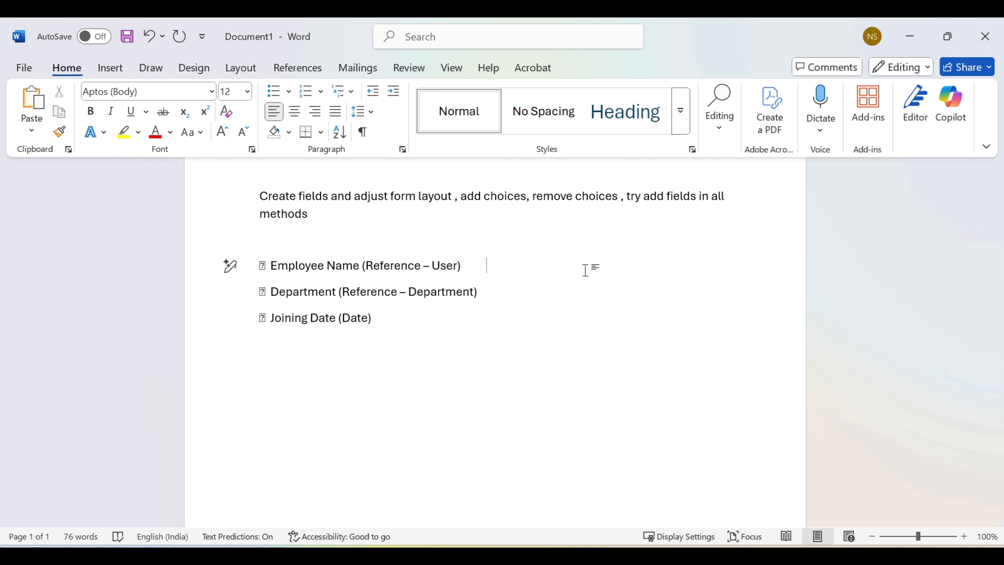
{"action": "type", "text": "☐ Laptop Required (True/False) ☐ ID Badge Issued (True/False) ☐ Status (Choice: Pending, In Progress, Completed)"}
Move the ID Badge Issued and Status lines so that ID Badge Issued stands beside Department.
{"action": "left_click_drag", "start_coordinate": [539, 319], "coordinate": [260, 293]}
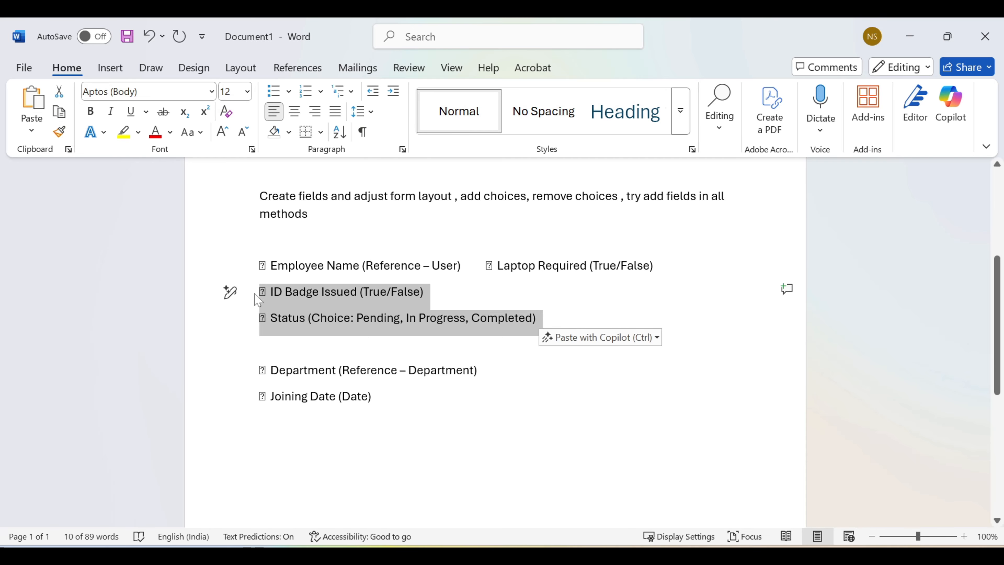
{"action": "key", "text": "ctrl+x"}
{"action": "left_click", "coordinate": [505, 319]}
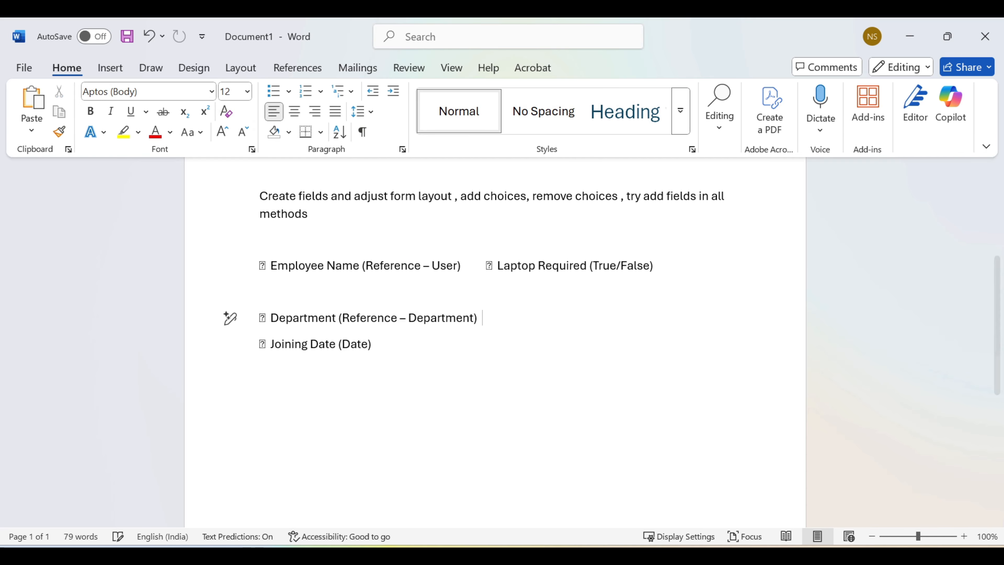
{"action": "key", "text": "Tab"}
{"action": "key", "text": "ctrl+v"}
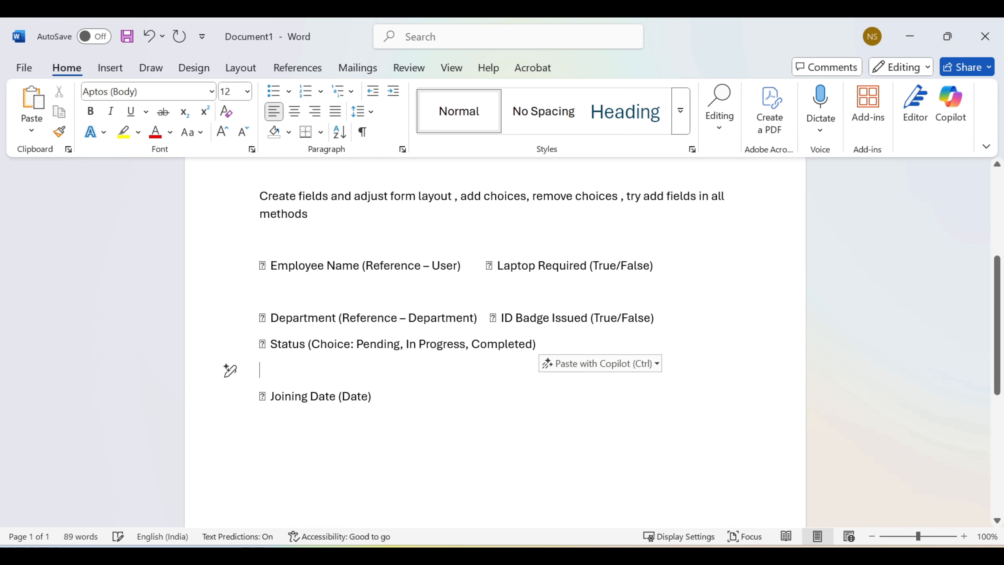
Move the Status line beside Joining Date, and add blank lines below it.
{"action": "left_click", "coordinate": [233, 344]}
{"action": "key", "text": "ctrl+x"}
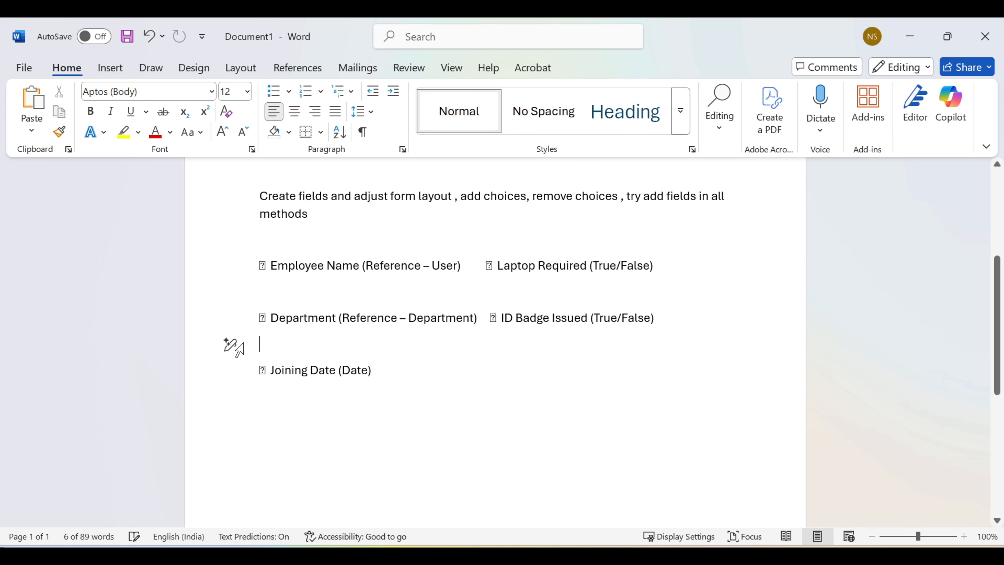
{"action": "left_click", "coordinate": [508, 368]}
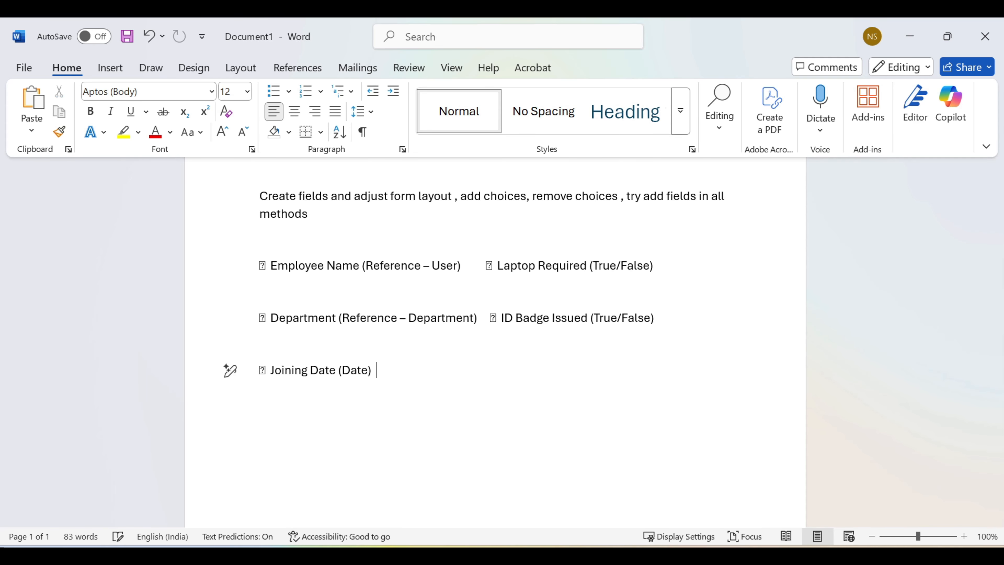
{"action": "key", "text": "ctrl+v"}
{"action": "key", "text": "Return"}
{"action": "key", "text": "Return"}
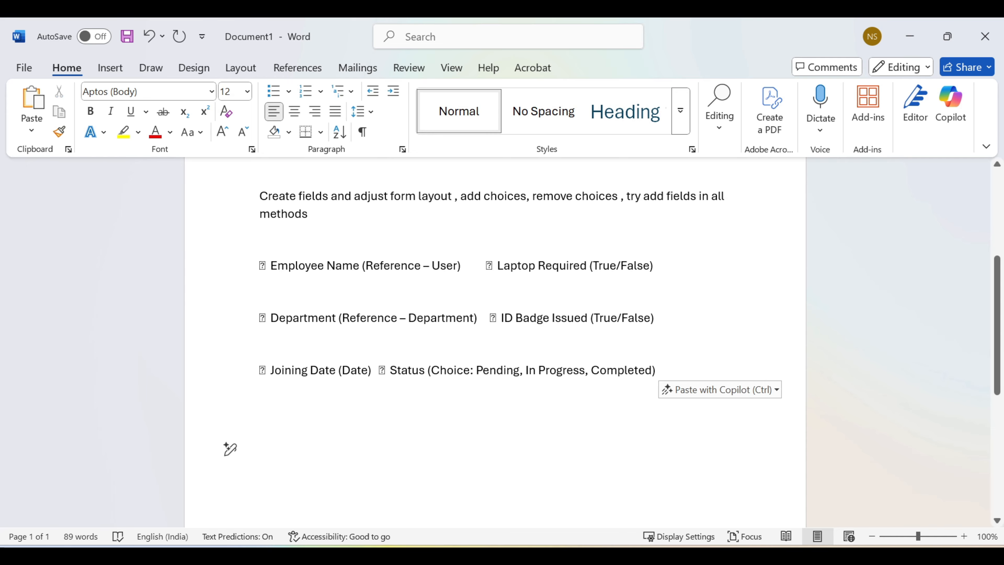
Insert spaces between Joining Date and Status so that Status lines up beneath ID Badge Issued.
{"action": "left_click", "coordinate": [376, 371]}
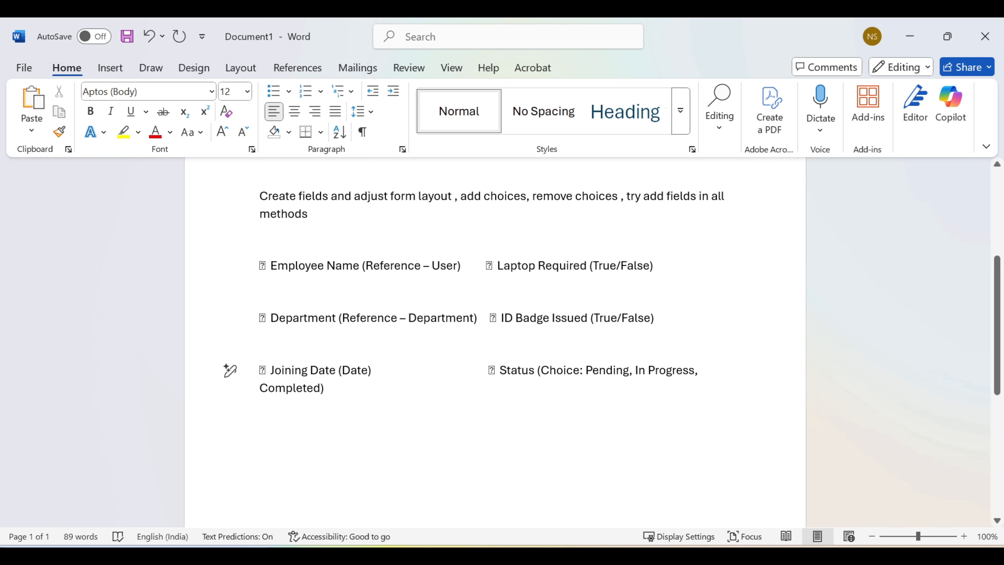
{"action": "left_click", "coordinate": [260, 389]}
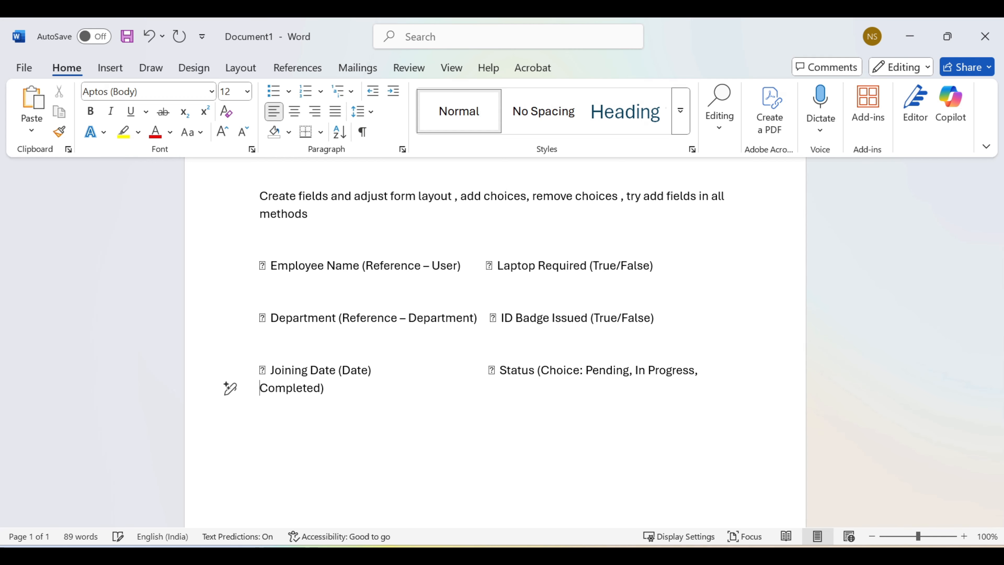
{"action": "key", "text": "Tab"}
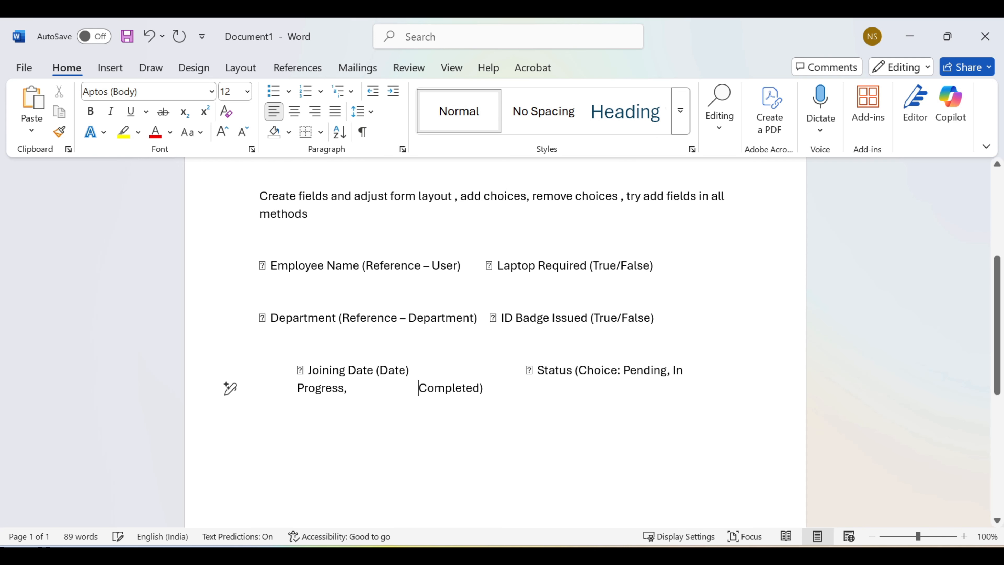
{"action": "key", "text": "ctrl+z"}
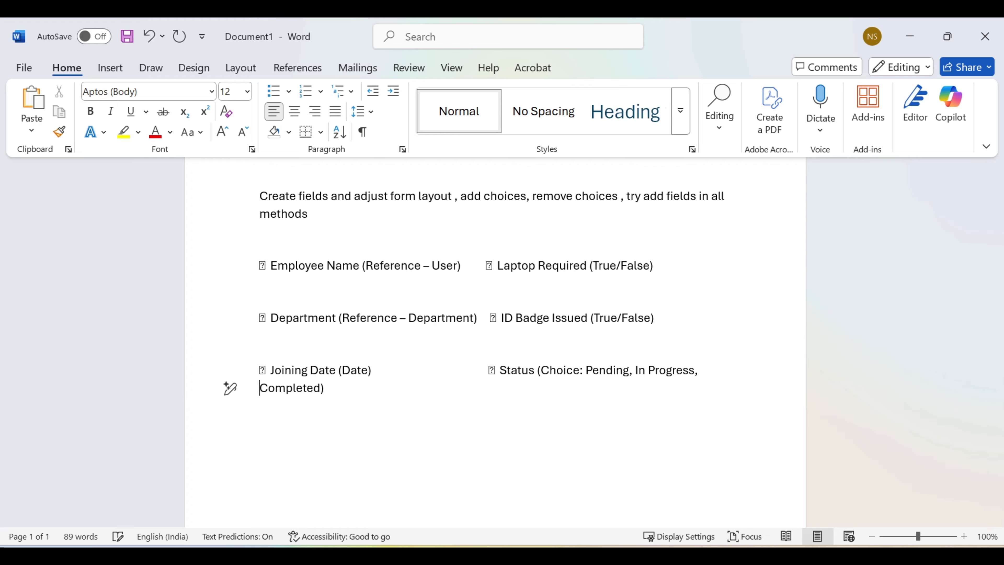
Narrow the gap between Joining Date and Status by removing some of the spaces in front of Status.
{"action": "left_click", "coordinate": [488, 371]}
{"action": "key", "text": "BackSpace"}
{"action": "key", "text": "BackSpace"}
{"action": "key", "text": "BackSpace"}
{"action": "key", "text": "BackSpace"}
{"action": "key", "text": "BackSpace"}
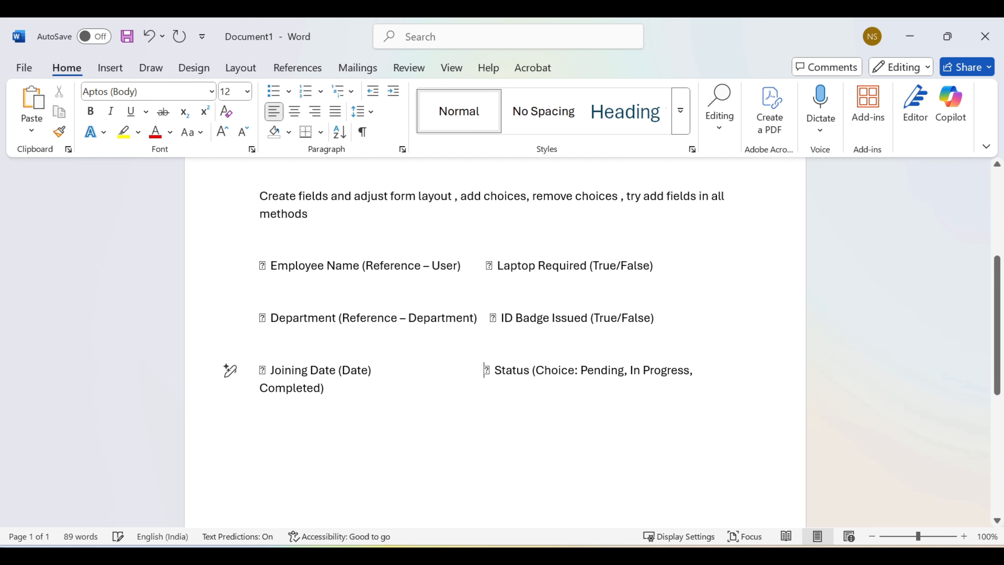
{"action": "key", "text": "BackSpace"}
{"action": "key", "text": "BackSpace"}
{"action": "key", "text": "BackSpace"}
{"action": "key", "text": "BackSpace"}
{"action": "key", "text": "BackSpace"}
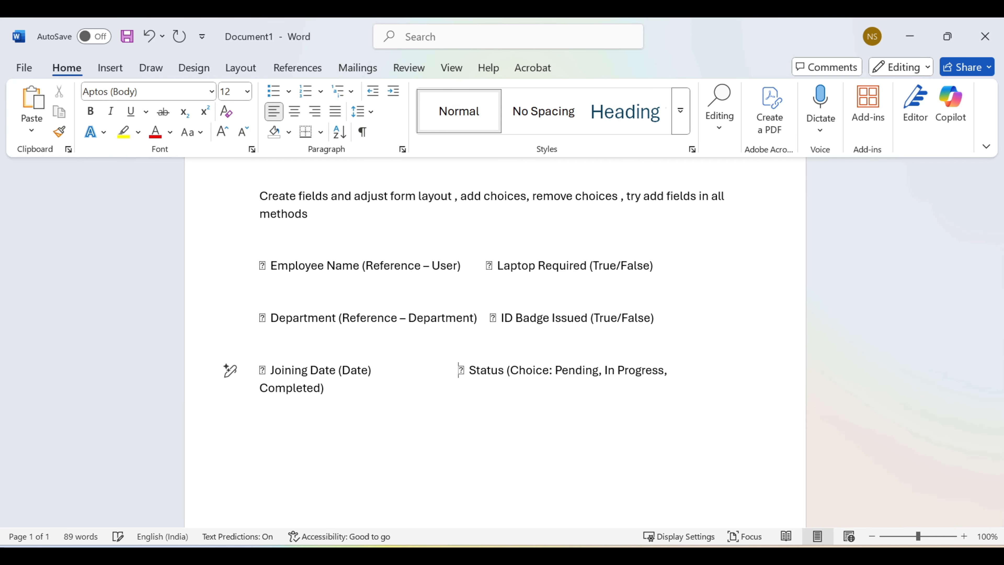
{"action": "key", "text": "BackSpace"}
{"action": "key", "text": "BackSpace"}
{"action": "key", "text": "BackSpace"}
{"action": "key", "text": "BackSpace"}
{"action": "key", "text": "BackSpace"}
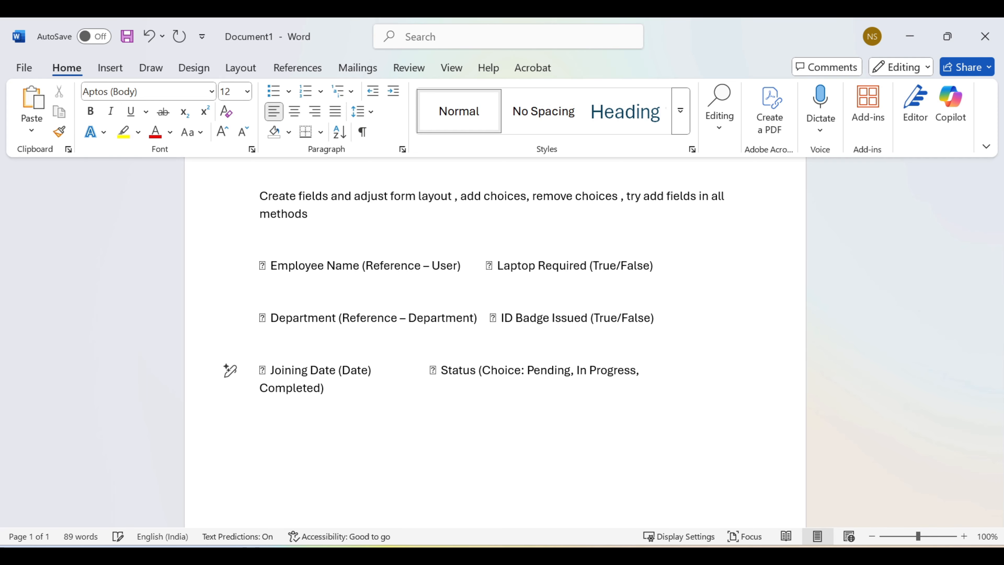
{"action": "key", "text": "BackSpace"}
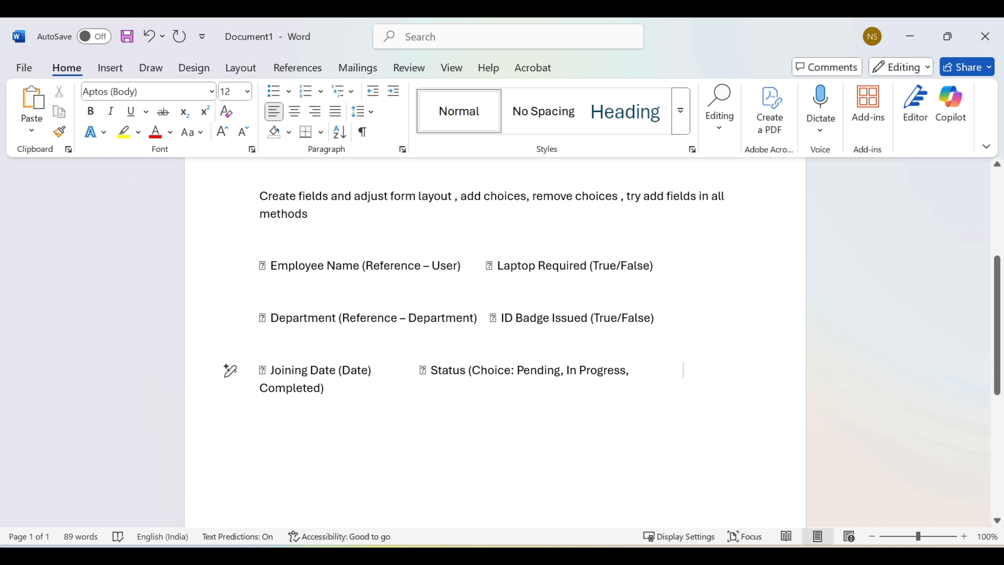
{"action": "left_click", "coordinate": [632, 371]}
{"action": "left_click", "coordinate": [325, 388]}
{"action": "scroll", "coordinate": [495, 336], "scroll_direction": "up", "scroll_amount": 3}
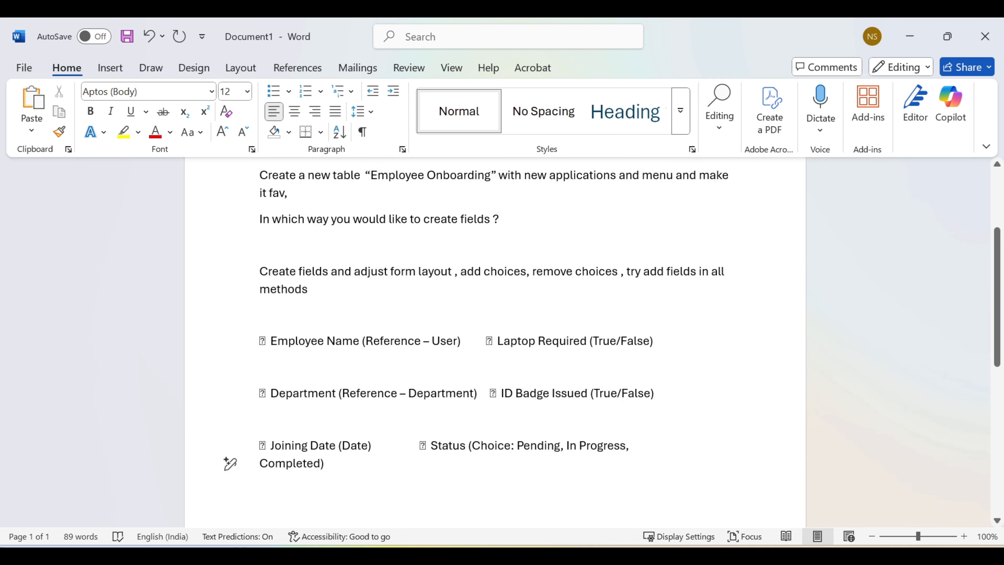